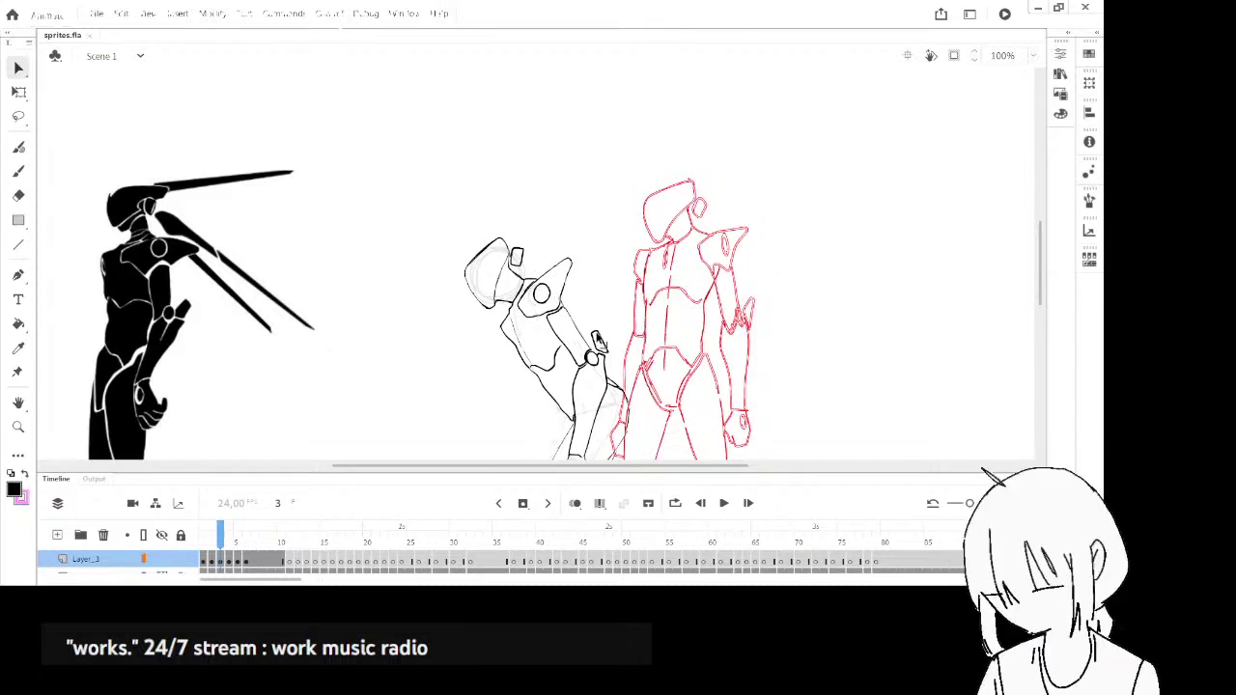
- Compare the poses on the neighbouring frames and go to frame 5, where only the head and shoulder circle are inked
{"action": "key", "text": "comma"}
{"action": "key", "text": "comma"}
{"action": "key", "text": "period"}
{"action": "key", "text": "period"}
{"action": "key", "text": "period"}
{"action": "key", "text": "period"}
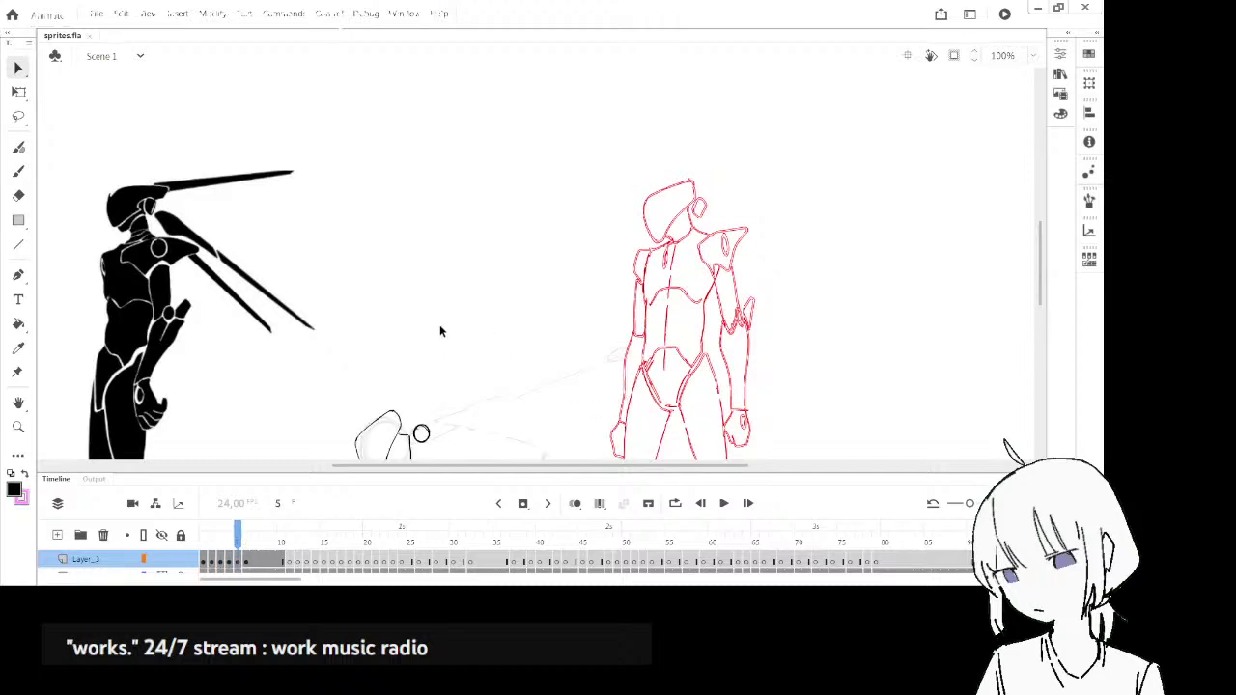
{"action": "left_click_drag", "start_coordinate": [477, 392], "coordinate": [526, 189]}
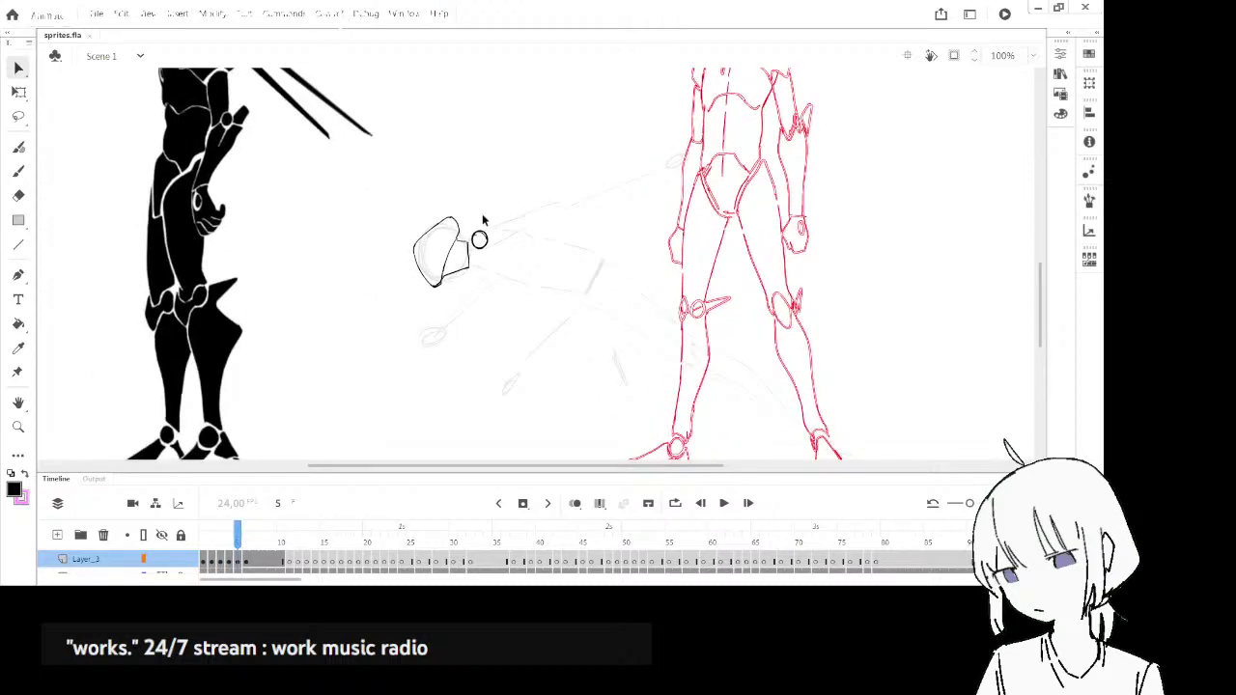
{"action": "scroll", "coordinate": [483, 220], "scroll_direction": "up", "scroll_amount": 5}
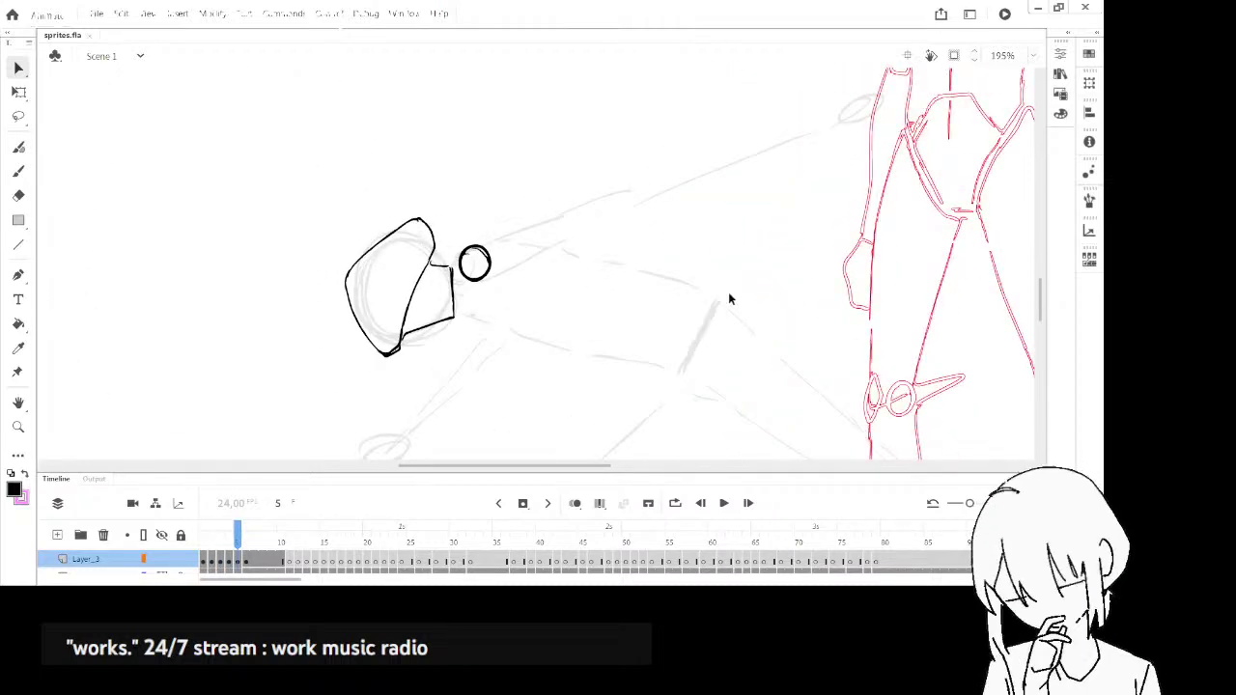
{"action": "scroll", "coordinate": [704, 316], "scroll_direction": "down", "scroll_amount": 3}
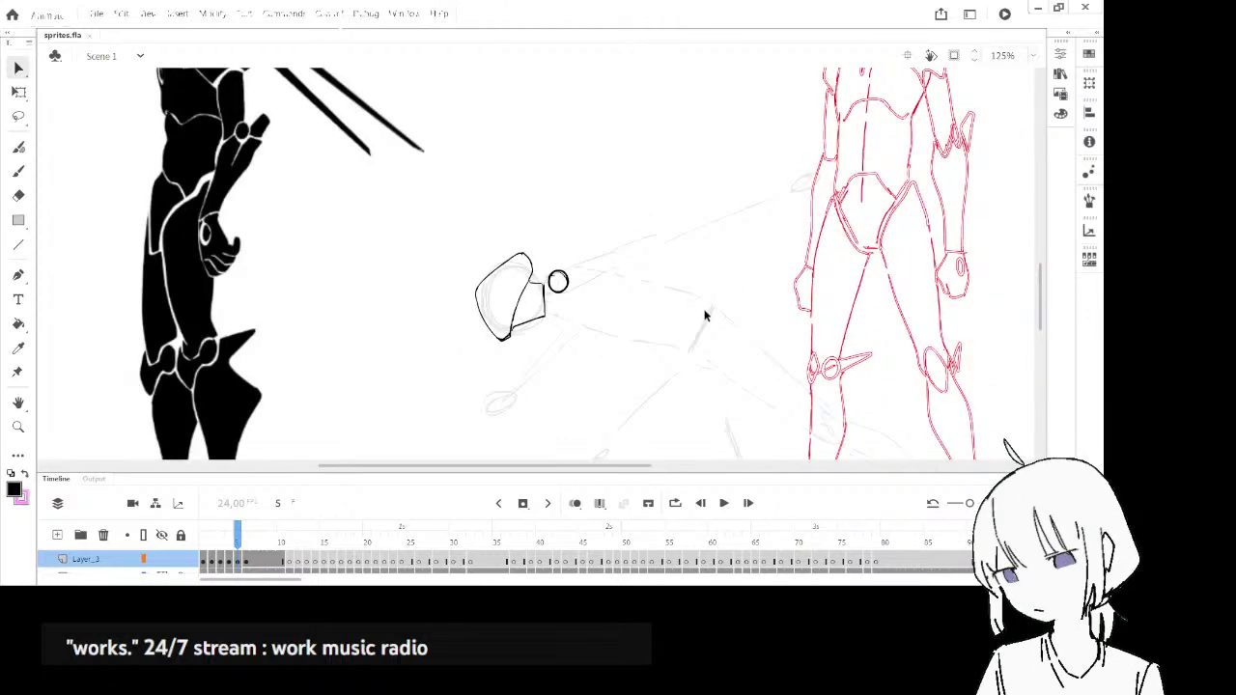
{"action": "left_click_drag", "start_coordinate": [701, 354], "coordinate": [667, 403]}
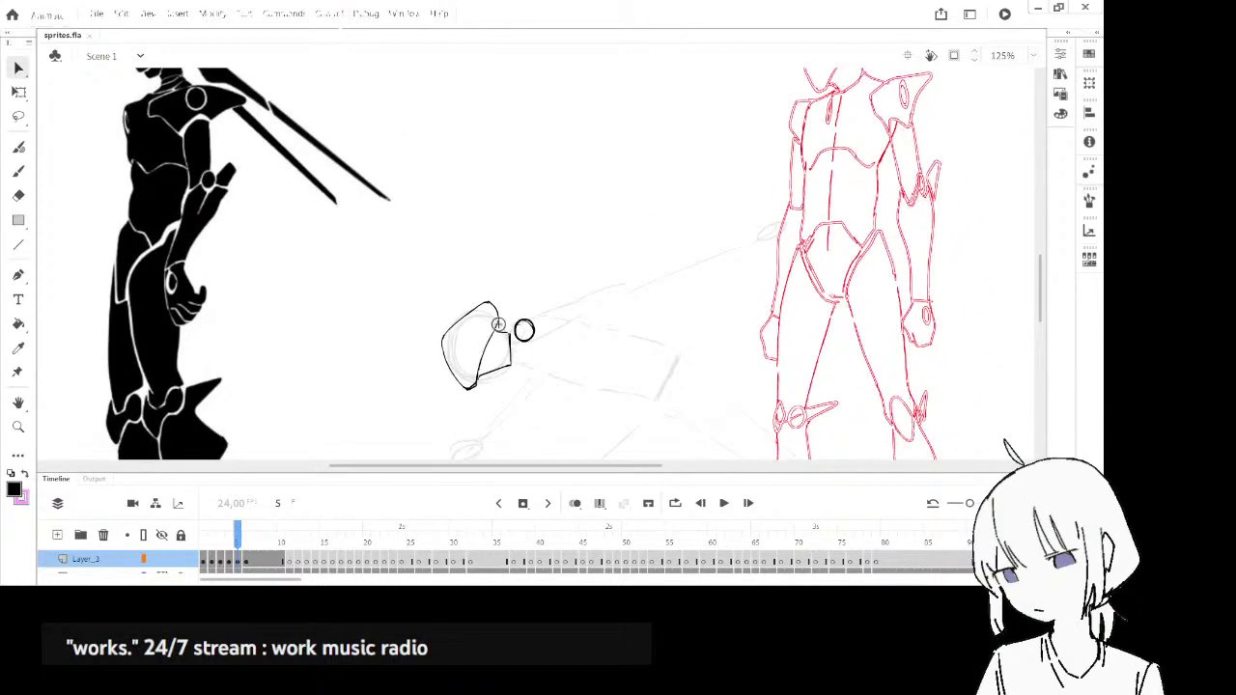
- Switch to the Brush tool and turn on onion skinning around frame 5
{"action": "key", "text": "b"}
{"action": "scroll", "coordinate": [514, 332], "scroll_direction": "up", "scroll_amount": 2}
{"action": "scroll", "coordinate": [517, 334], "scroll_direction": "down", "scroll_amount": 2}
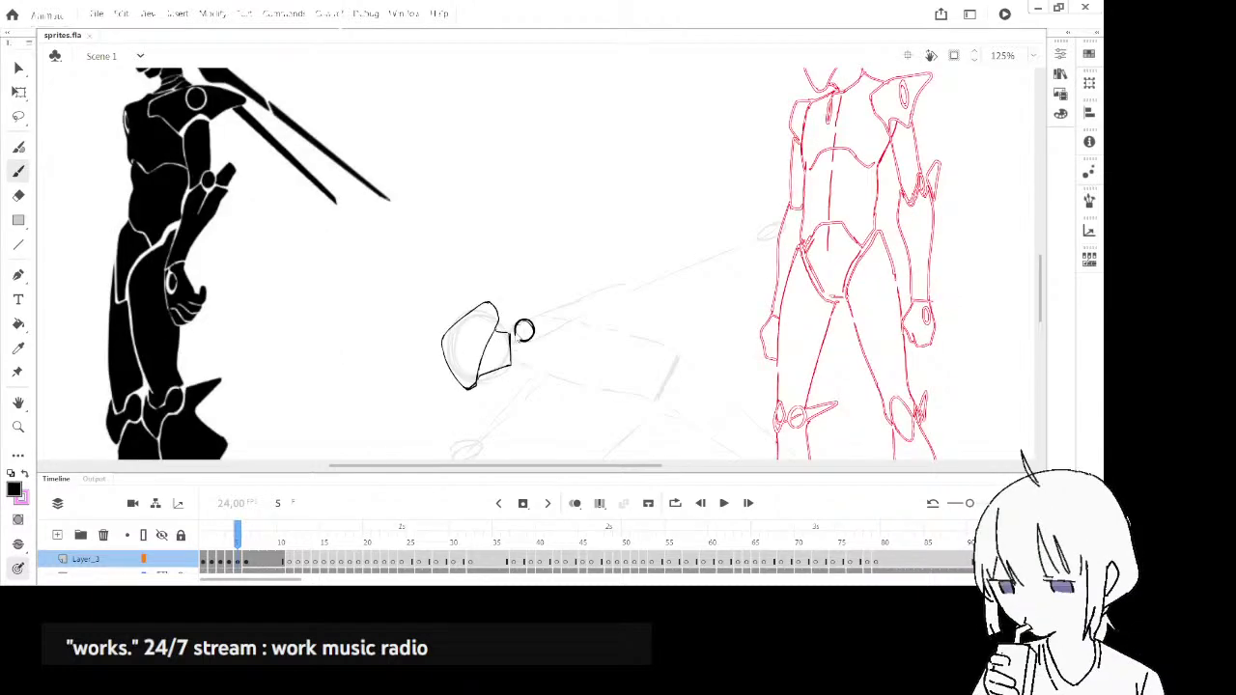
{"action": "scroll", "coordinate": [501, 350], "scroll_direction": "up", "scroll_amount": 3}
{"action": "left_click_drag", "start_coordinate": [585, 468], "coordinate": [660, 469]}
{"action": "mouse_move", "coordinate": [748, 213]}
{"action": "left_mouse_down"}
{"action": "mouse_move", "coordinate": [725, 325]}
{"action": "mouse_move", "coordinate": [784, 358]}
{"action": "left_mouse_up"}
{"action": "left_click", "coordinate": [574, 503]}
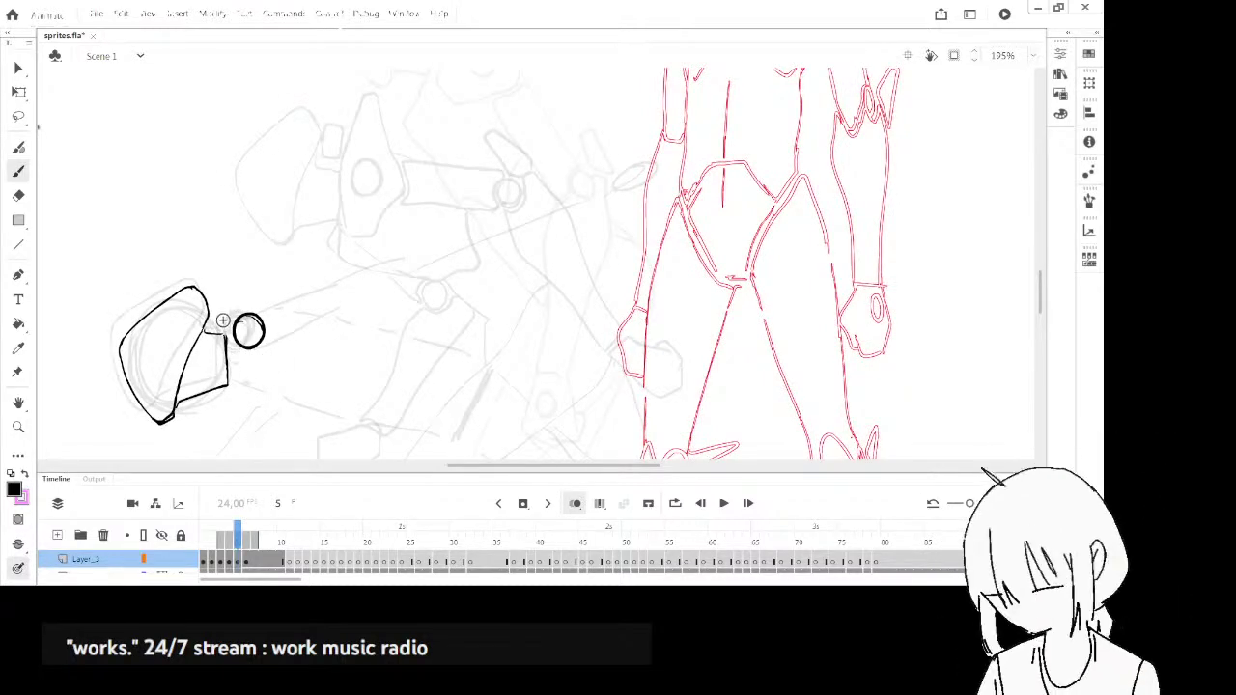
- Draw the pointed shoulder guard around the shoulder circle behind the head on frame 5
{"action": "left_click_drag", "start_coordinate": [223, 326], "coordinate": [235, 369]}
{"action": "key", "text": "ctrl+z"}
{"action": "mouse_move", "coordinate": [221, 325]}
{"action": "left_mouse_down"}
{"action": "mouse_move", "coordinate": [246, 383]}
{"action": "mouse_move", "coordinate": [274, 388]}
{"action": "left_mouse_up"}
{"action": "mouse_move", "coordinate": [226, 336]}
{"action": "left_mouse_down"}
{"action": "mouse_move", "coordinate": [236, 250]}
{"action": "mouse_move", "coordinate": [249, 249]}
{"action": "mouse_move", "coordinate": [287, 315]}
{"action": "left_mouse_up"}
{"action": "key", "text": "ctrl+z"}
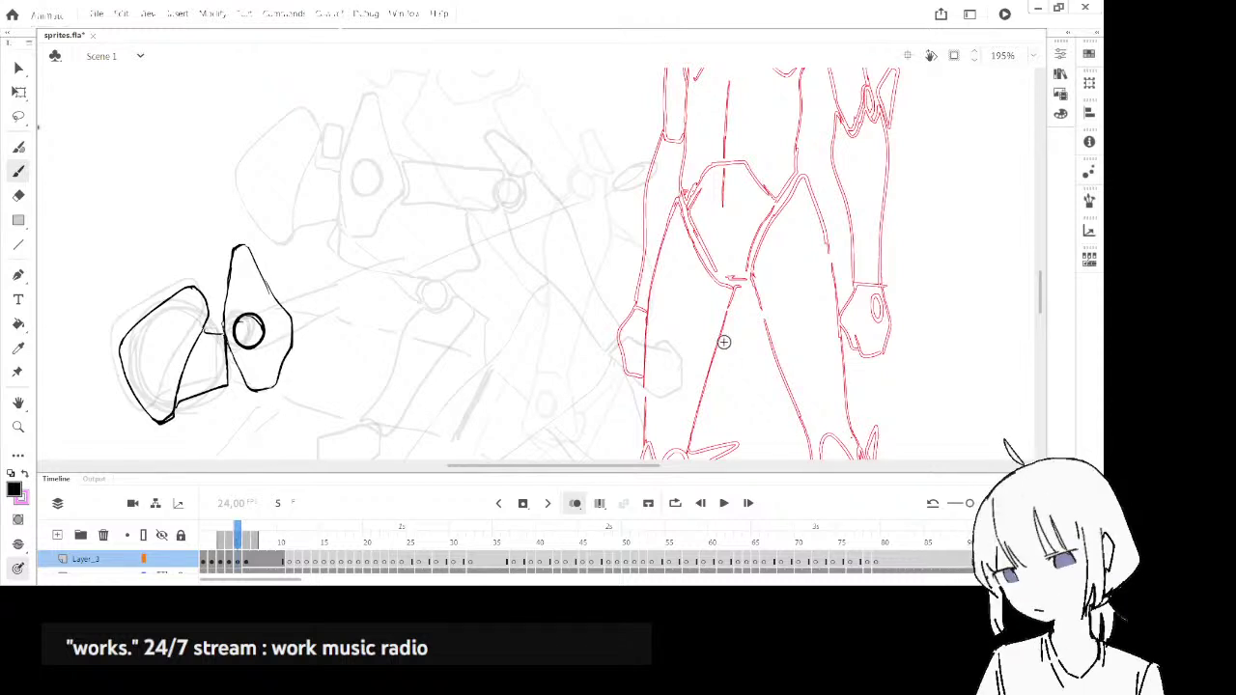
{"action": "left_click_drag", "start_coordinate": [718, 331], "coordinate": [732, 289]}
{"action": "key", "text": "ctrl+z"}
{"action": "left_click_drag", "start_coordinate": [450, 384], "coordinate": [550, 380]}
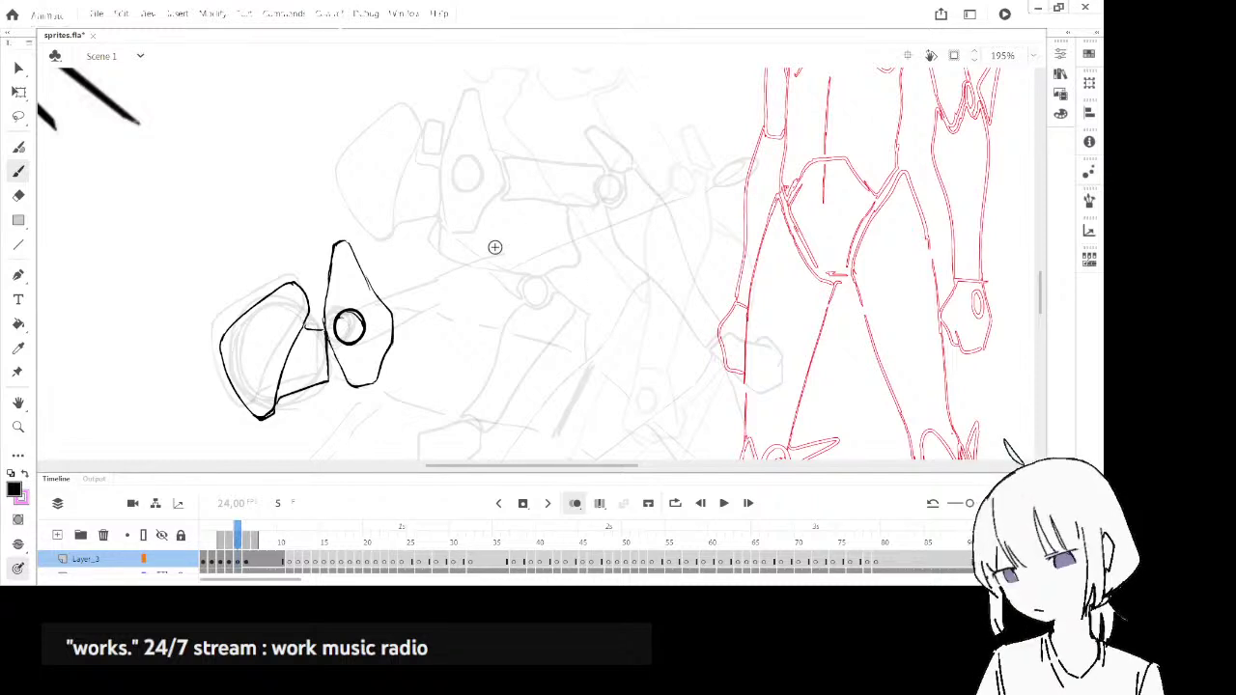
- Check the previous frame's arm and draw the outstretched upper arm from the shoulder guard to the round elbow joint
{"action": "key", "text": "comma"}
{"action": "mouse_move", "coordinate": [913, 257]}
{"action": "left_mouse_down"}
{"action": "mouse_move", "coordinate": [782, 350]}
{"action": "mouse_move", "coordinate": [705, 425]}
{"action": "mouse_move", "coordinate": [722, 331]}
{"action": "left_mouse_up"}
{"action": "key", "text": "period"}
{"action": "key", "text": "e"}
{"action": "key", "text": "b"}
{"action": "left_click_drag", "start_coordinate": [256, 304], "coordinate": [287, 350]}
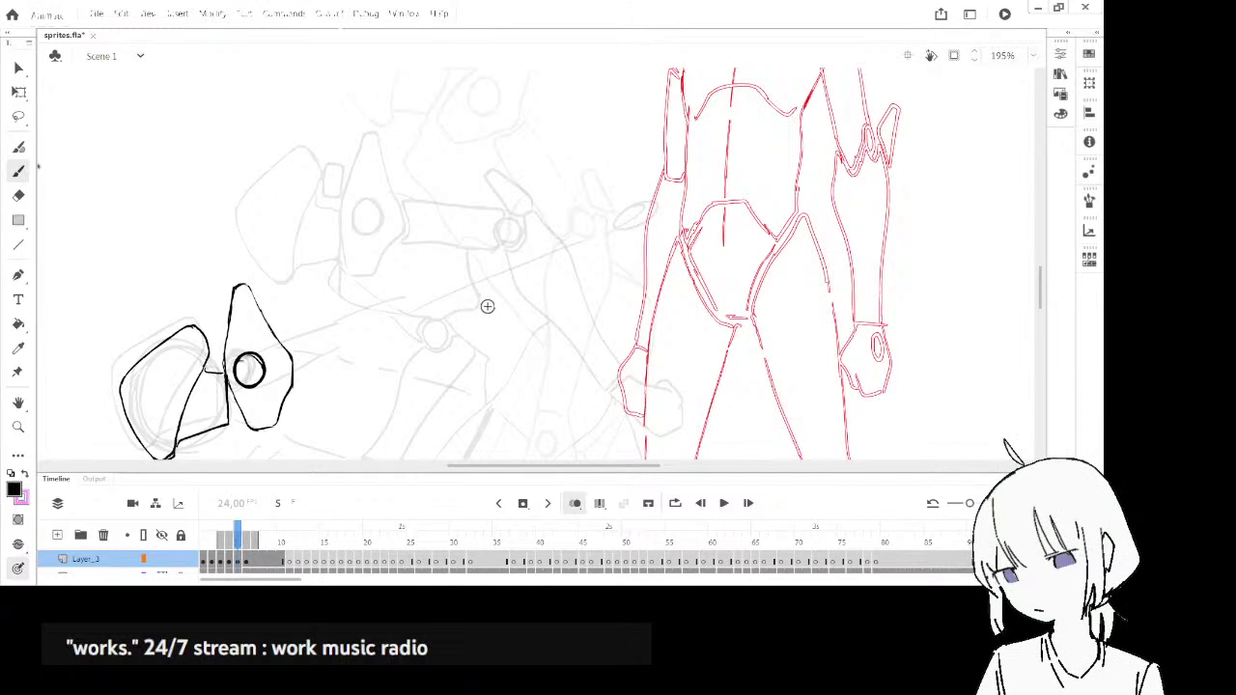
{"action": "key", "text": "ctrl+z"}
{"action": "key", "text": "ctrl+z"}
{"action": "left_click_drag", "start_coordinate": [287, 339], "coordinate": [374, 306]}
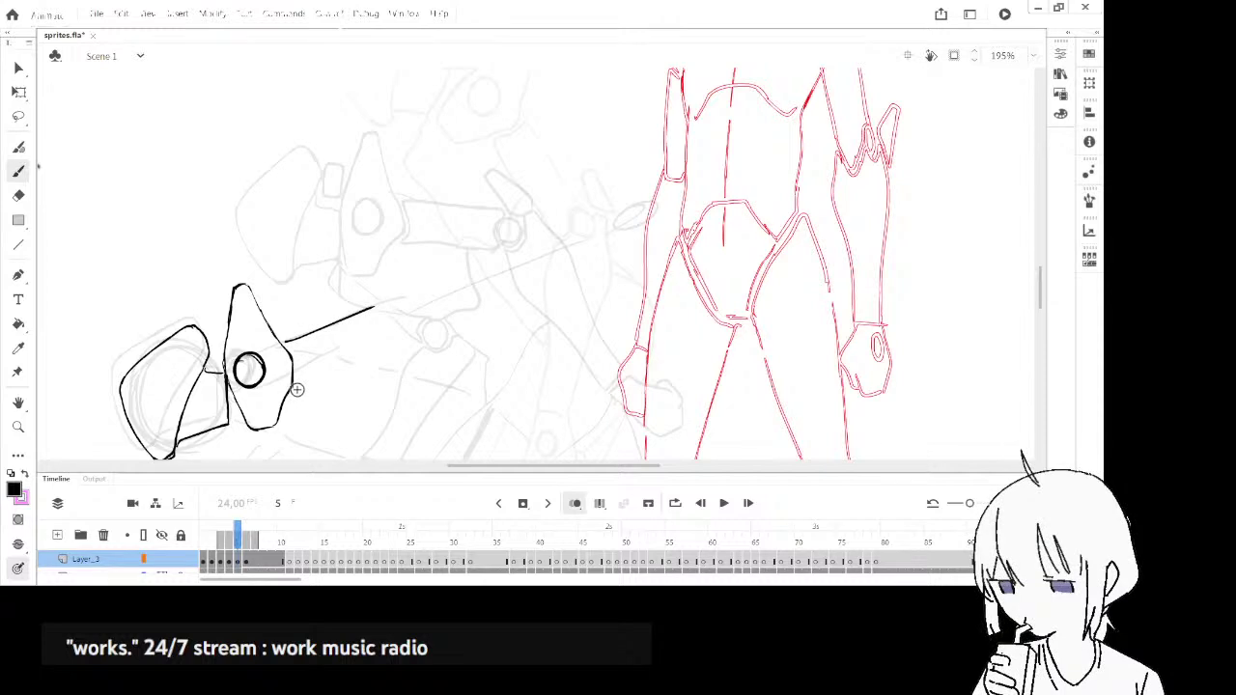
{"action": "left_click_drag", "start_coordinate": [355, 367], "coordinate": [380, 353]}
{"action": "mouse_move", "coordinate": [376, 306]}
{"action": "left_mouse_down"}
{"action": "mouse_move", "coordinate": [391, 302]}
{"action": "mouse_move", "coordinate": [394, 345]}
{"action": "left_mouse_up"}
{"action": "left_click_drag", "start_coordinate": [288, 333], "coordinate": [299, 389]}
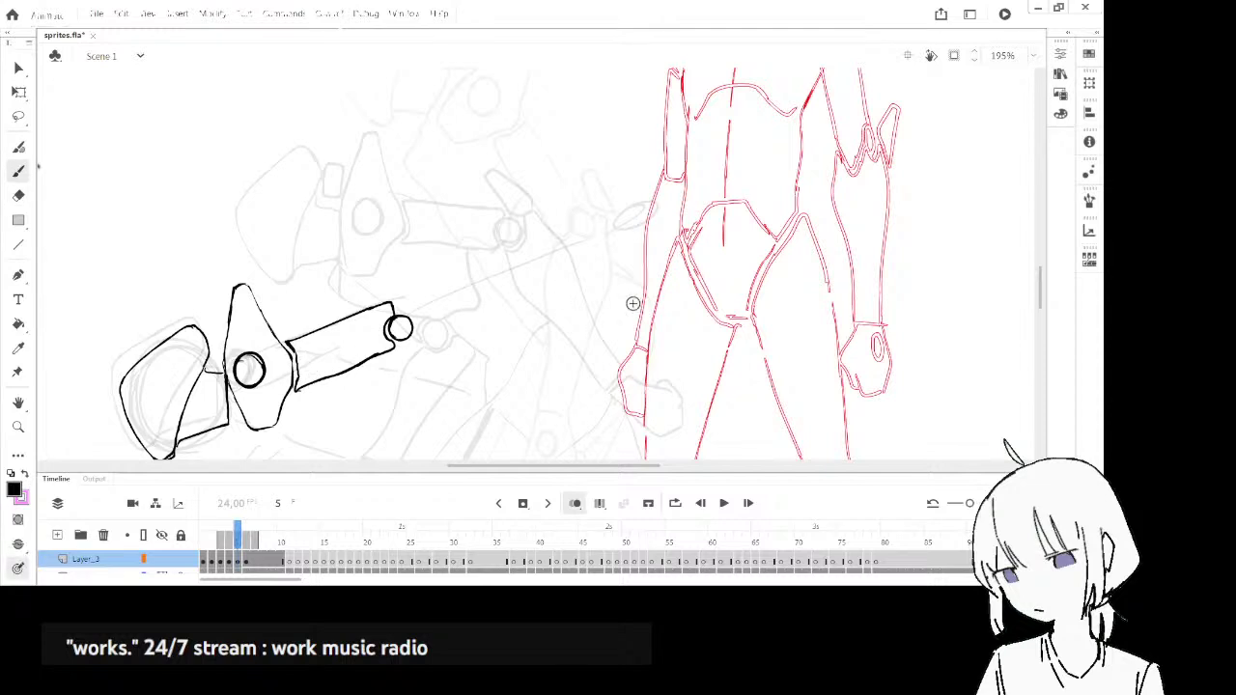
- Draw the open hand with its palm and raised fingers where the outstretched arm ends, overlapping the red figure
{"action": "mouse_move", "coordinate": [615, 220]}
{"action": "left_mouse_down"}
{"action": "mouse_move", "coordinate": [624, 241]}
{"action": "mouse_move", "coordinate": [679, 216]}
{"action": "left_mouse_up"}
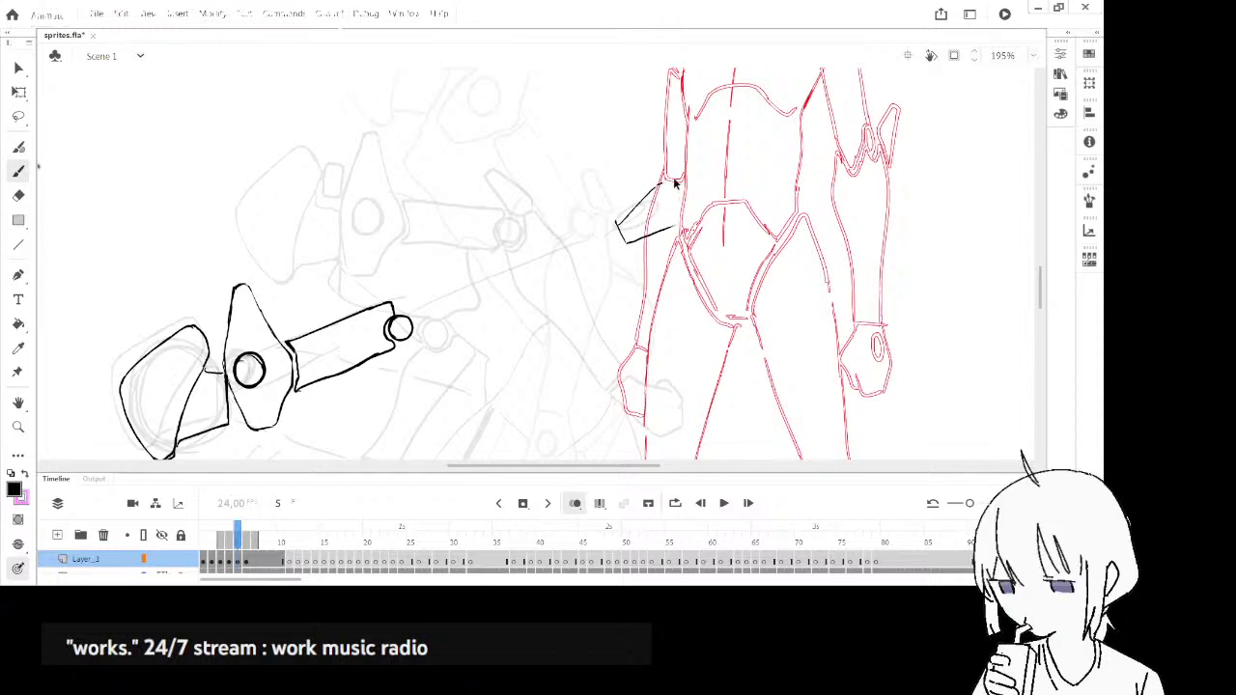
{"action": "key", "text": "ctrl+z"}
{"action": "left_click_drag", "start_coordinate": [666, 181], "coordinate": [679, 196]}
{"action": "left_click_drag", "start_coordinate": [679, 196], "coordinate": [676, 226]}
{"action": "key", "text": "ctrl+z"}
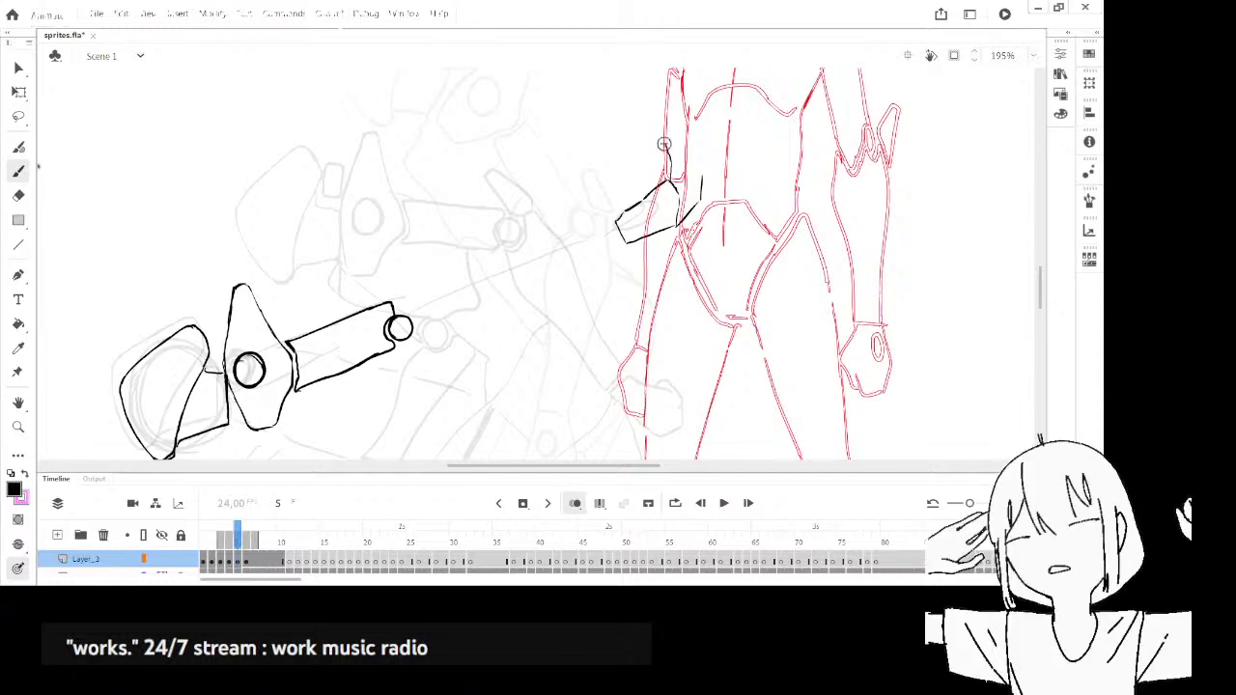
{"action": "left_click_drag", "start_coordinate": [666, 147], "coordinate": [673, 180]}
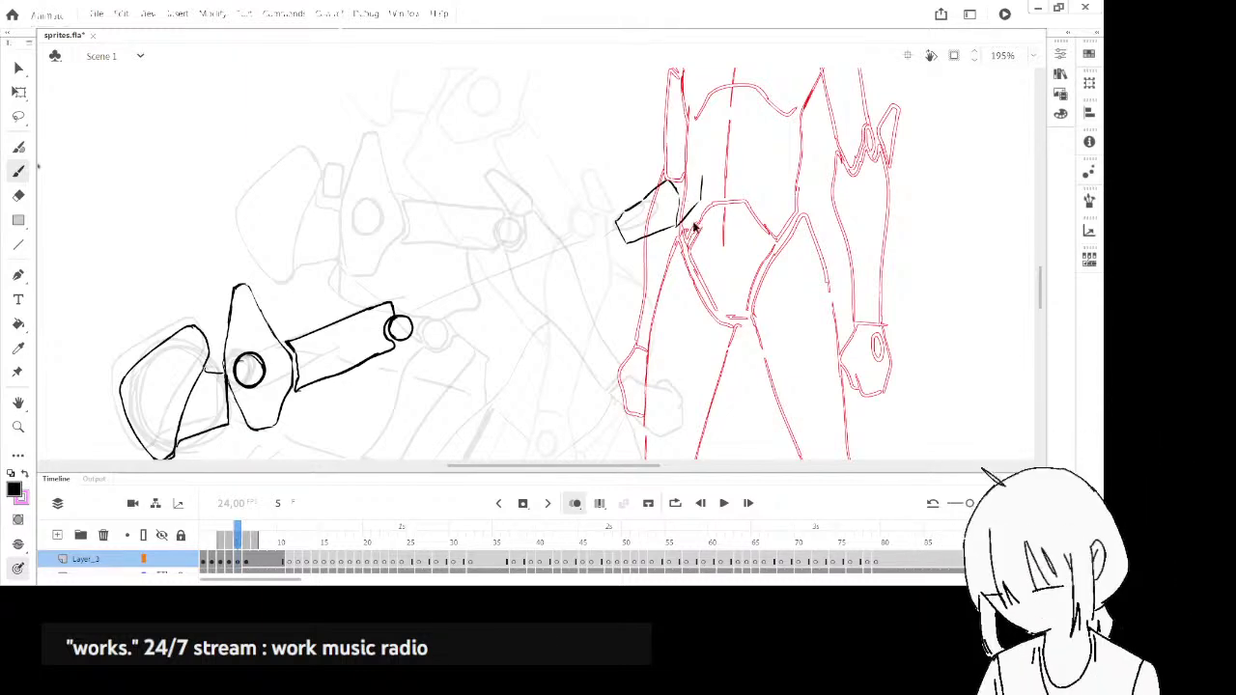
{"action": "key", "text": "ctrl+z"}
{"action": "key", "text": "ctrl+z"}
{"action": "key", "text": "ctrl+z"}
{"action": "left_click_drag", "start_coordinate": [692, 205], "coordinate": [690, 160]}
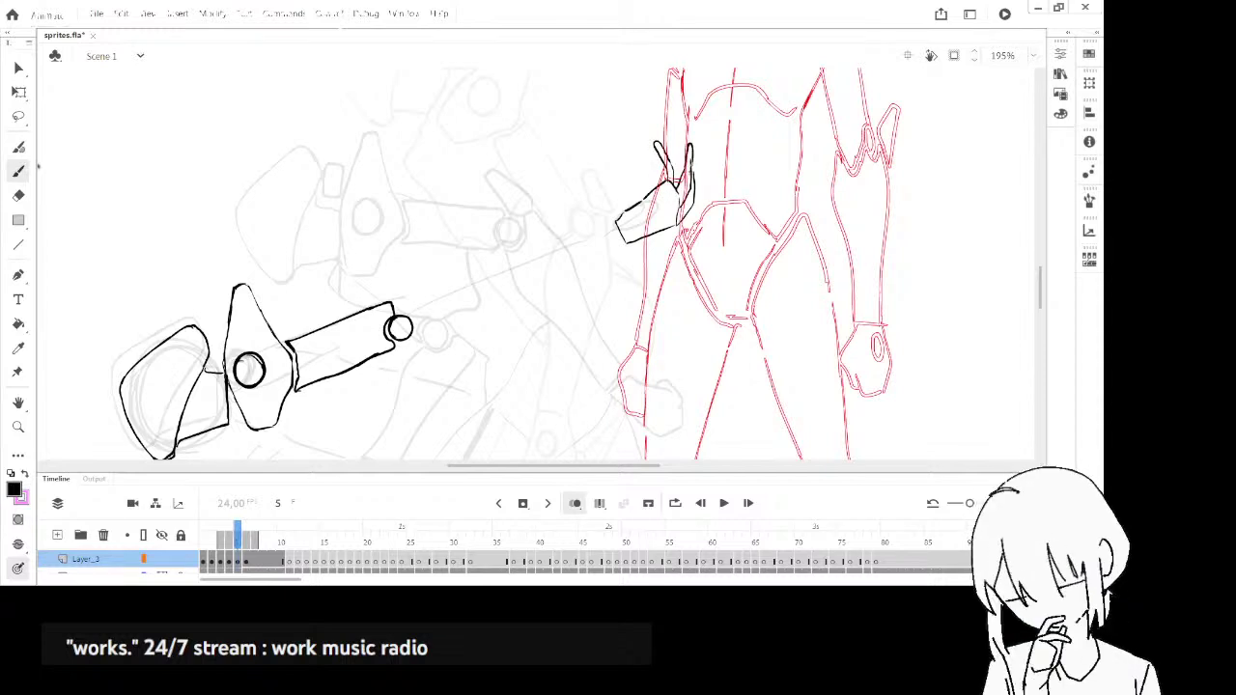
- Draw the forearm from a socket around the elbow circle, tapering to a closed wrist end near the hand
{"action": "left_click_drag", "start_coordinate": [547, 246], "coordinate": [623, 226]}
{"action": "mouse_move", "coordinate": [691, 320]}
{"action": "left_mouse_down"}
{"action": "mouse_move", "coordinate": [599, 410]}
{"action": "mouse_move", "coordinate": [704, 310]}
{"action": "left_mouse_up"}
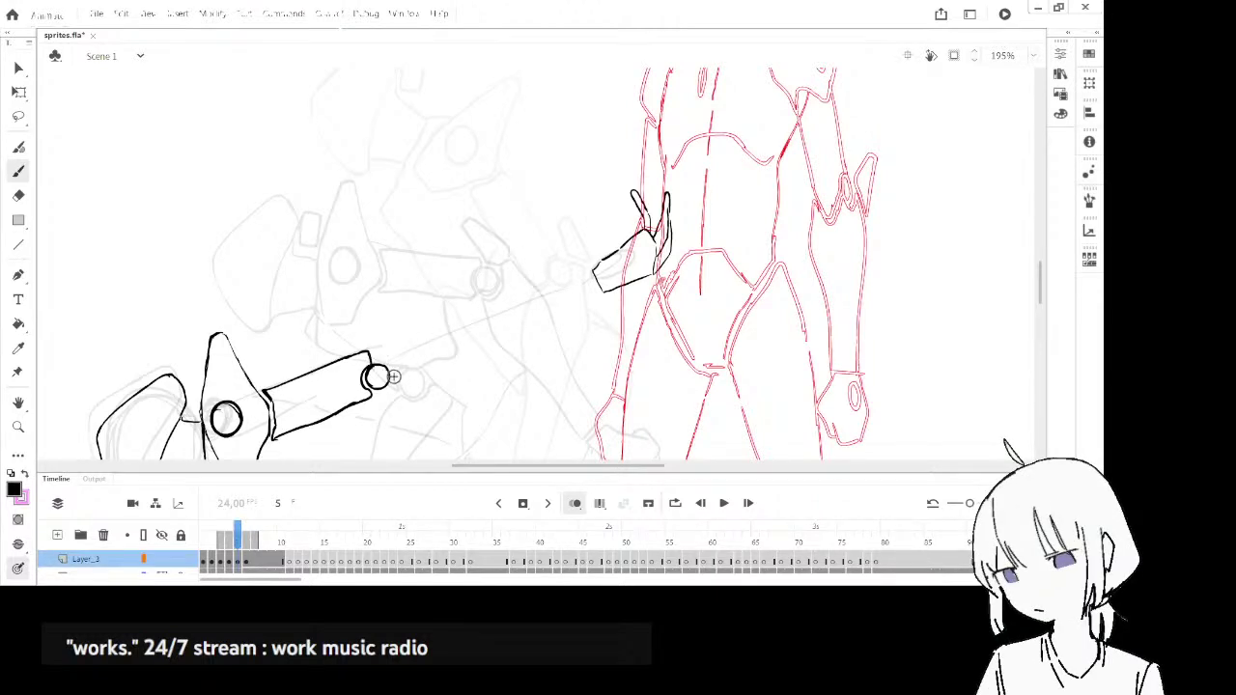
{"action": "key", "text": "ctrl+z"}
{"action": "mouse_move", "coordinate": [396, 384]}
{"action": "left_mouse_down"}
{"action": "mouse_move", "coordinate": [445, 375]}
{"action": "mouse_move", "coordinate": [579, 298]}
{"action": "mouse_move", "coordinate": [578, 273]}
{"action": "left_mouse_up"}
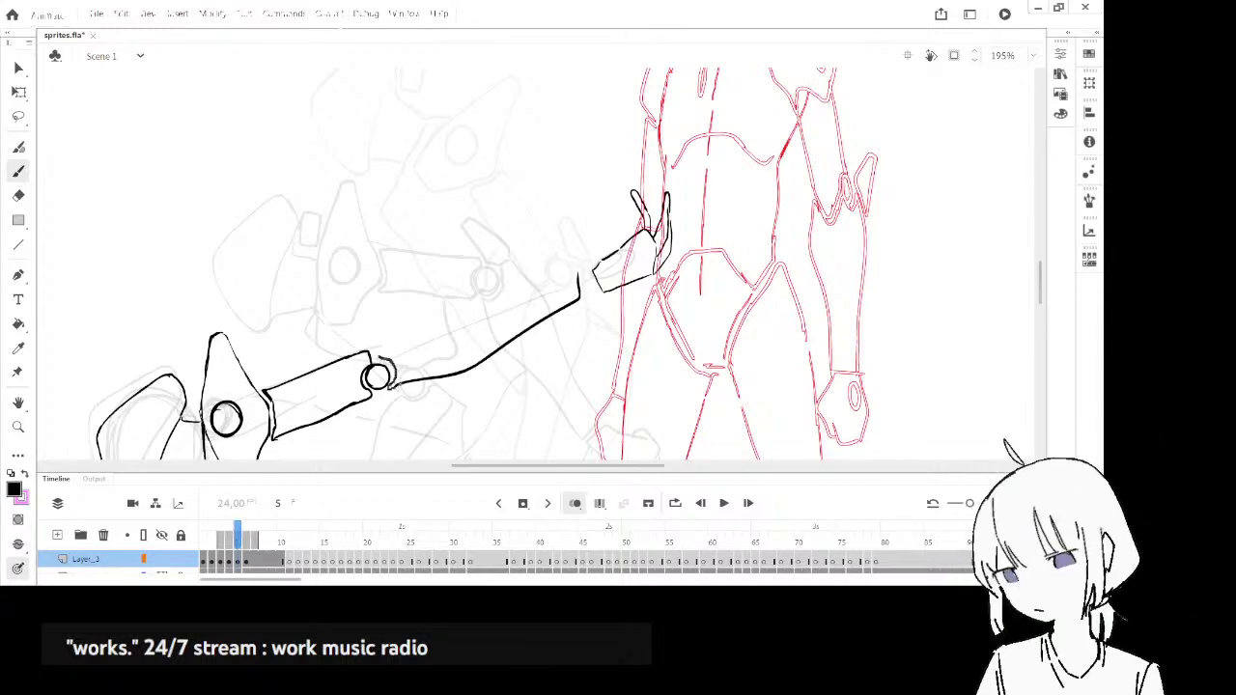
{"action": "left_click_drag", "start_coordinate": [384, 340], "coordinate": [382, 359]}
{"action": "left_click_drag", "start_coordinate": [446, 311], "coordinate": [579, 275]}
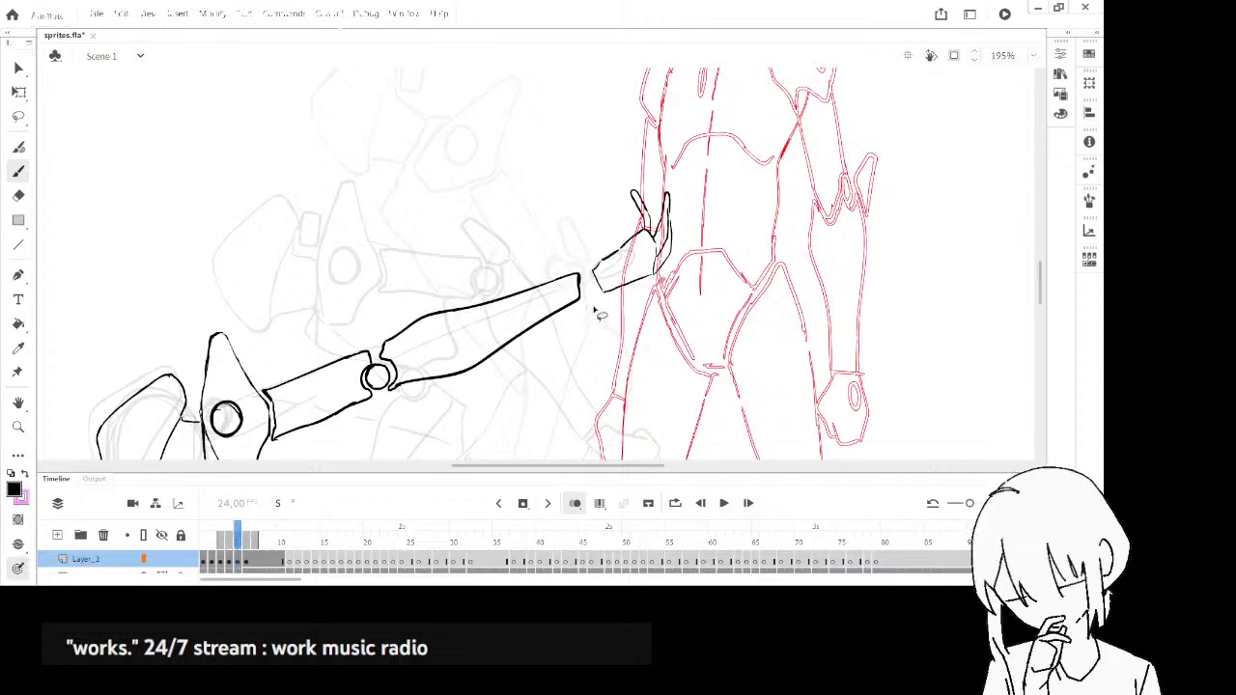
- Lasso the hand and nudge it toward the forearm so that it meets the wrist
{"action": "key", "text": "l"}
{"action": "key", "text": "shift+Left"}
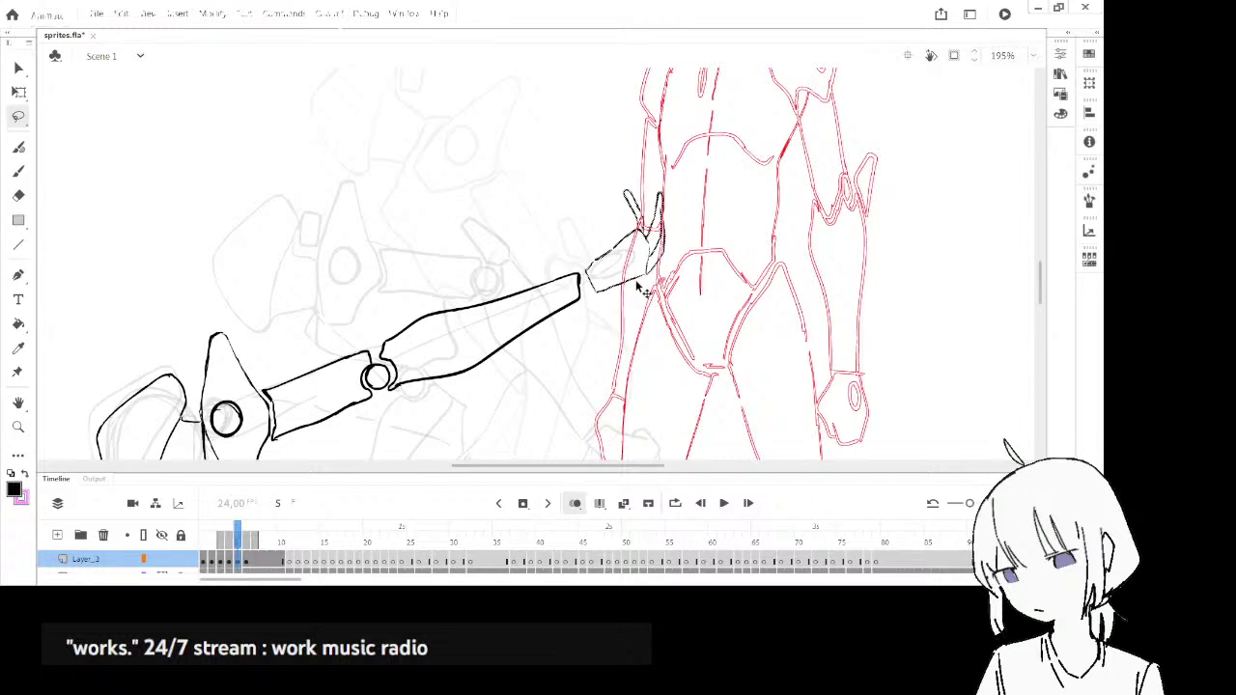
{"action": "key", "text": "Left"}
{"action": "key", "text": "Left"}
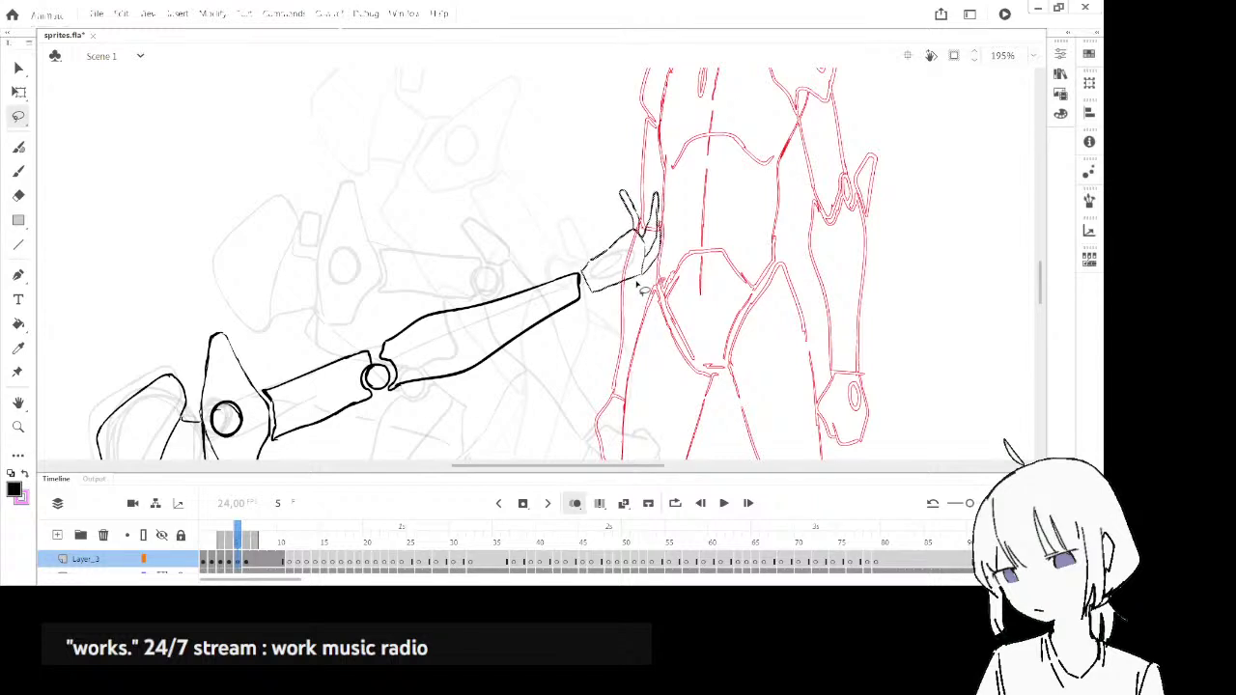
- Brush in the leaf-shaped fin rising from the elbow joint
{"action": "key", "text": "b"}
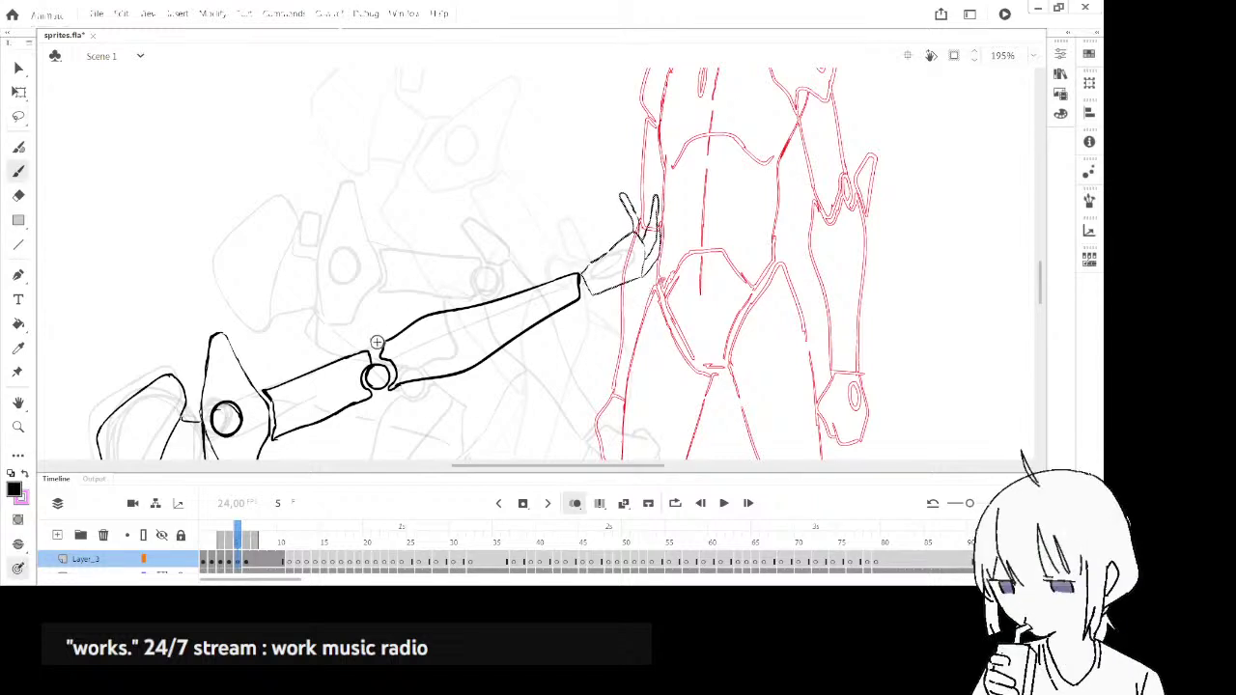
{"action": "left_click_drag", "start_coordinate": [378, 342], "coordinate": [353, 337]}
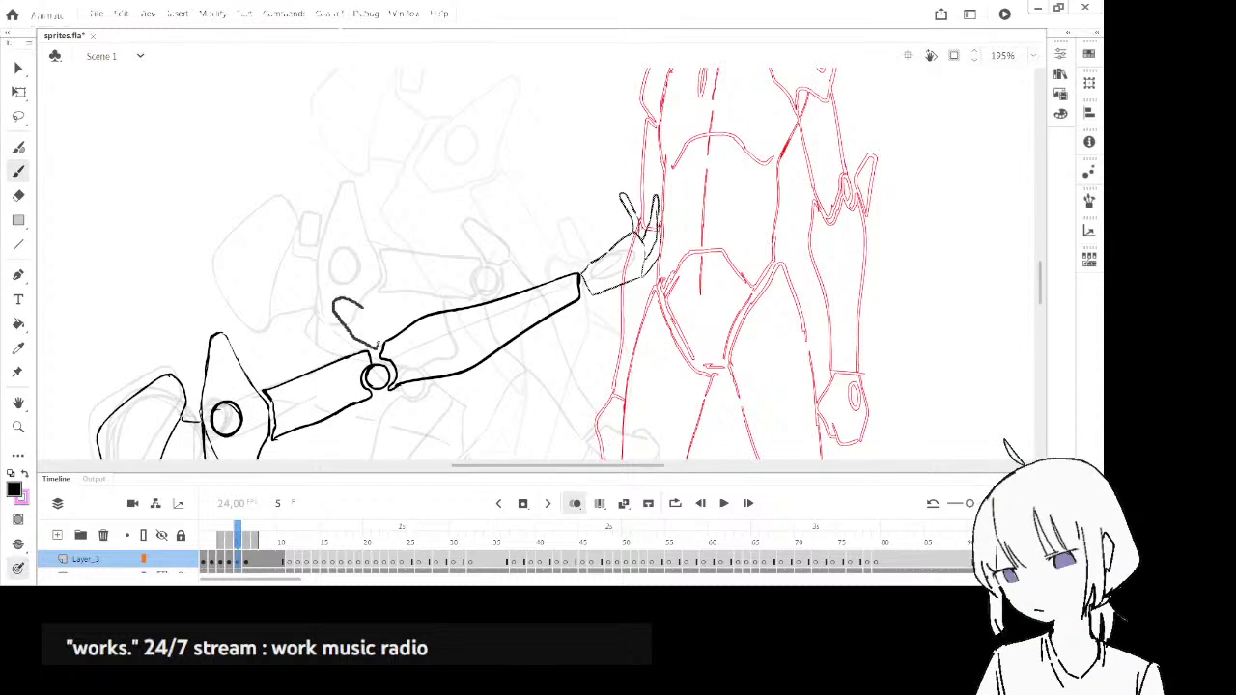
{"action": "key", "text": "ctrl+z"}
{"action": "mouse_move", "coordinate": [374, 307]}
{"action": "left_mouse_down"}
{"action": "mouse_move", "coordinate": [380, 346]}
{"action": "mouse_move", "coordinate": [851, 278]}
{"action": "mouse_move", "coordinate": [862, 344]}
{"action": "left_mouse_up"}
{"action": "mouse_move", "coordinate": [437, 320]}
{"action": "left_mouse_down"}
{"action": "mouse_move", "coordinate": [189, 259]}
{"action": "mouse_move", "coordinate": [271, 132]}
{"action": "mouse_move", "coordinate": [426, 287]}
{"action": "left_mouse_up"}
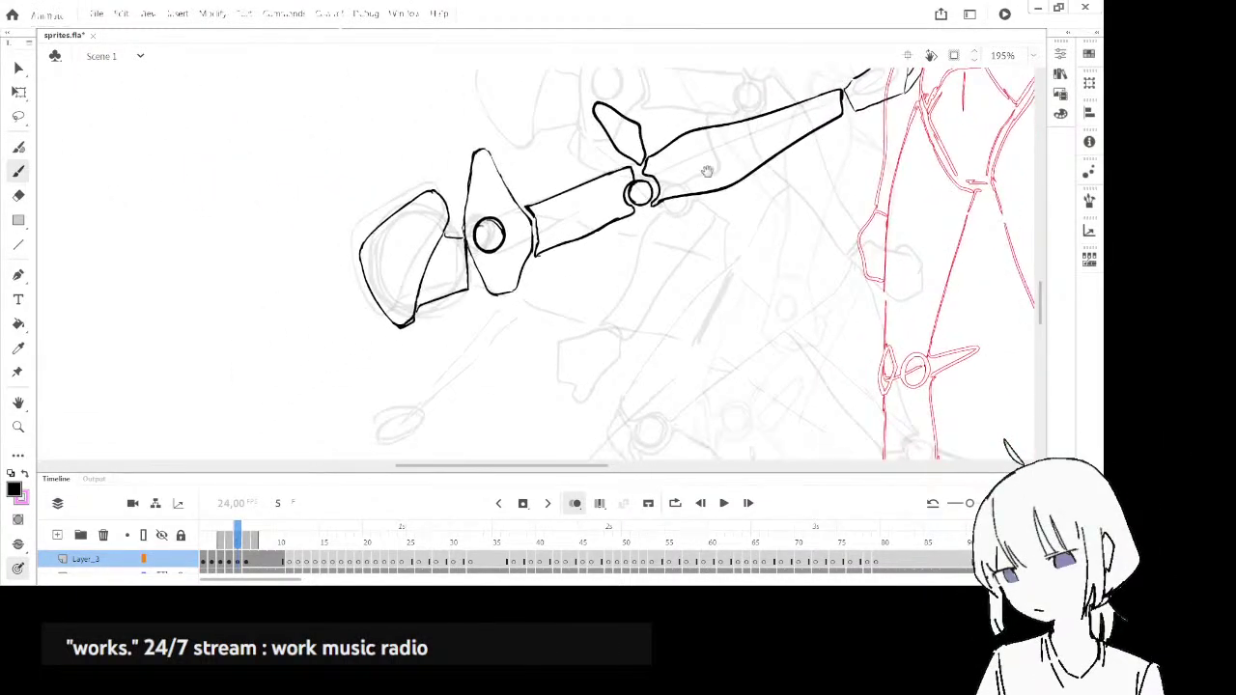
- Compare the arm and body sketch with the previous frame and examine the whole pose at 100% zoom
{"action": "scroll", "coordinate": [814, 408], "scroll_direction": "down", "scroll_amount": 3}
{"action": "scroll", "coordinate": [814, 408], "scroll_direction": "right", "scroll_amount": 4}
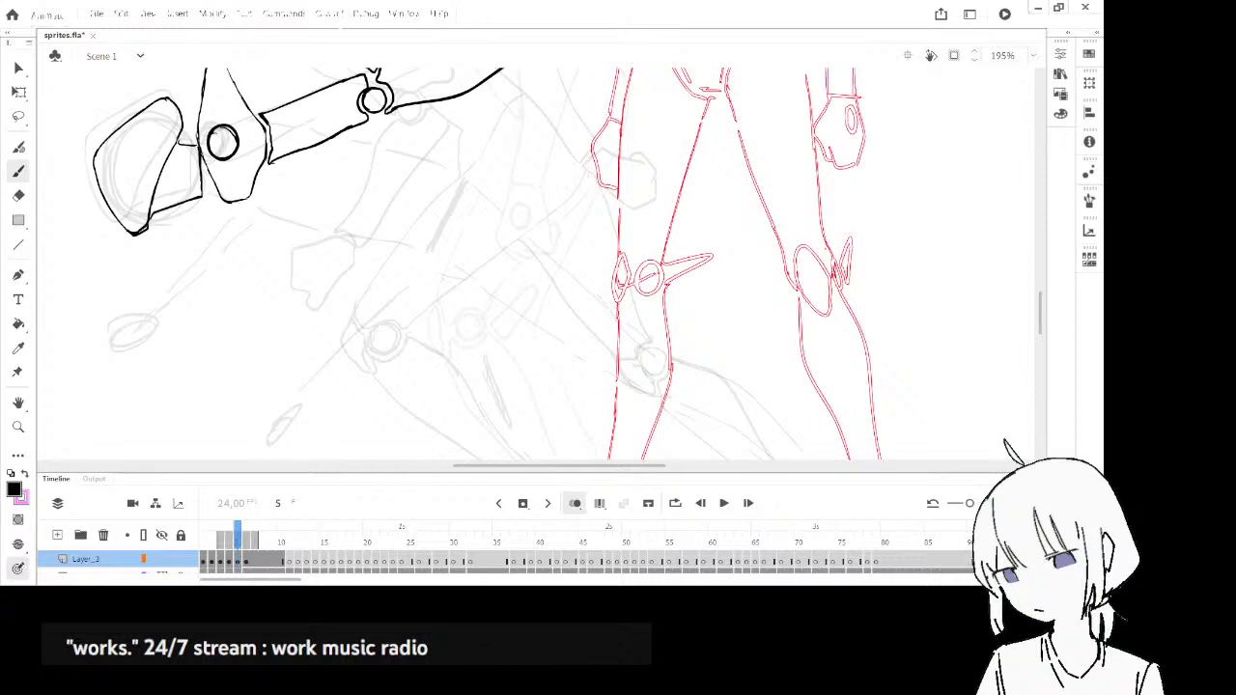
{"action": "mouse_move", "coordinate": [594, 294]}
{"action": "left_mouse_down"}
{"action": "mouse_move", "coordinate": [701, 314]}
{"action": "mouse_move", "coordinate": [712, 345]}
{"action": "left_mouse_up"}
{"action": "key", "text": "comma"}
{"action": "key", "text": "period"}
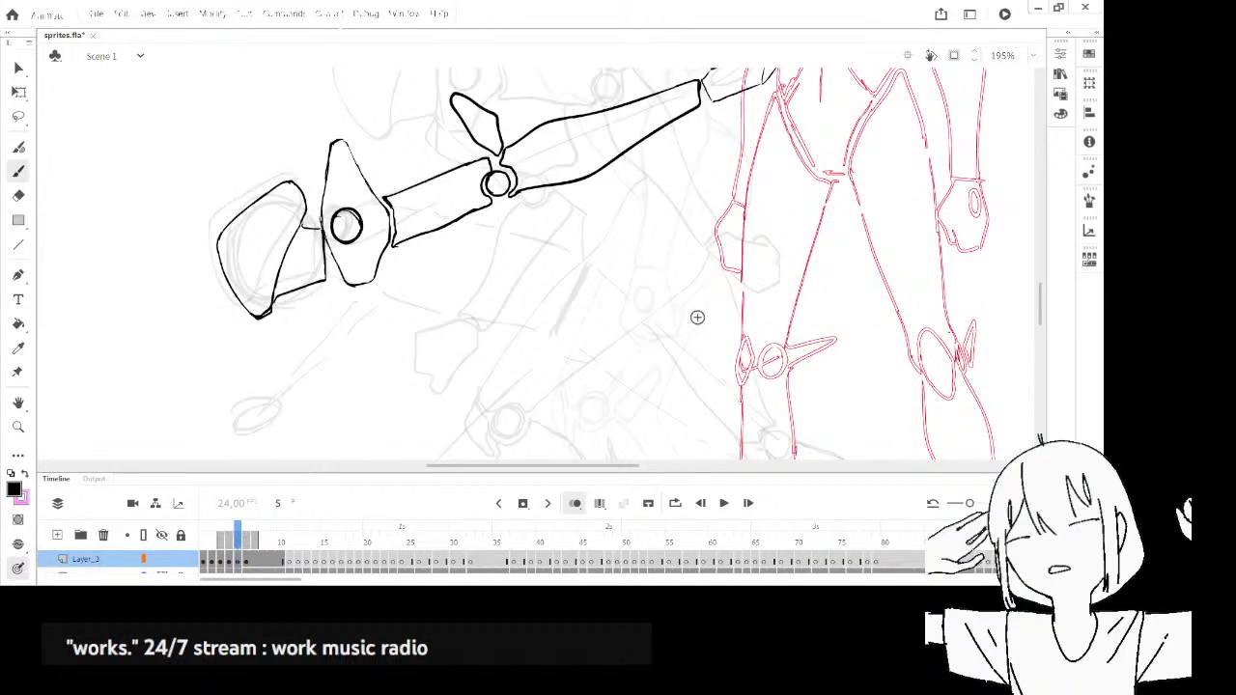
{"action": "key", "text": "ctrl+2"}
{"action": "scroll", "coordinate": [699, 312], "scroll_direction": "up", "scroll_amount": 3}
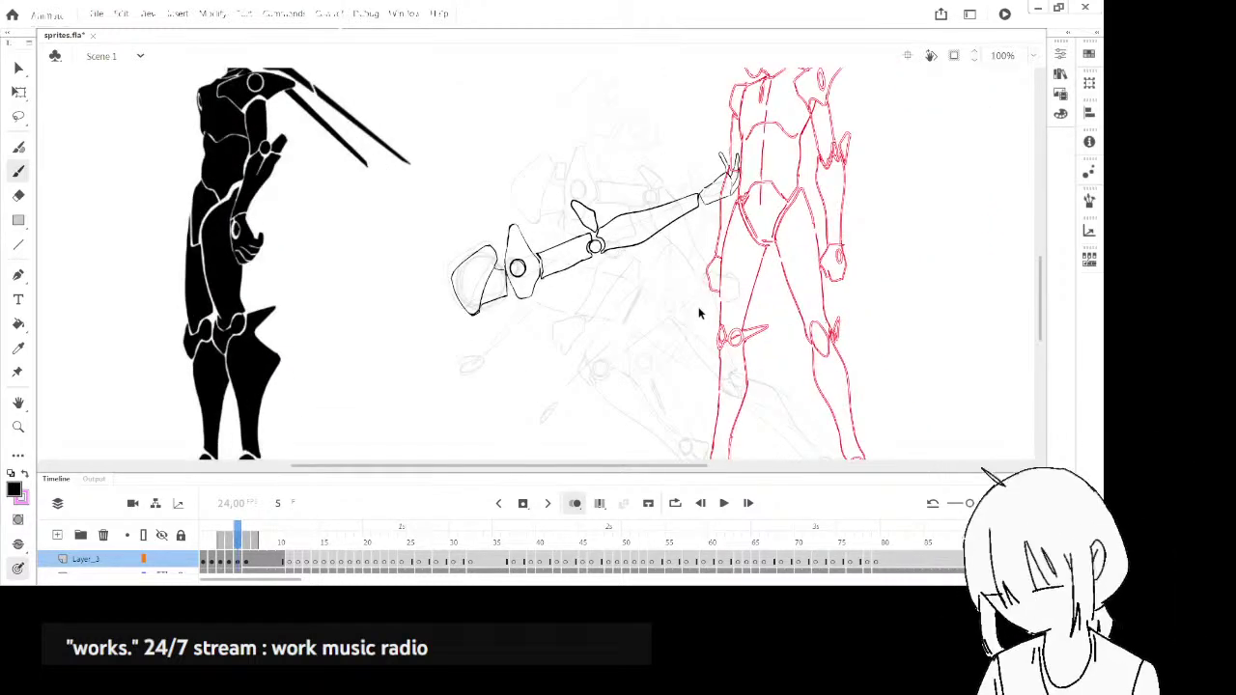
{"action": "left_click_drag", "start_coordinate": [546, 286], "coordinate": [589, 303]}
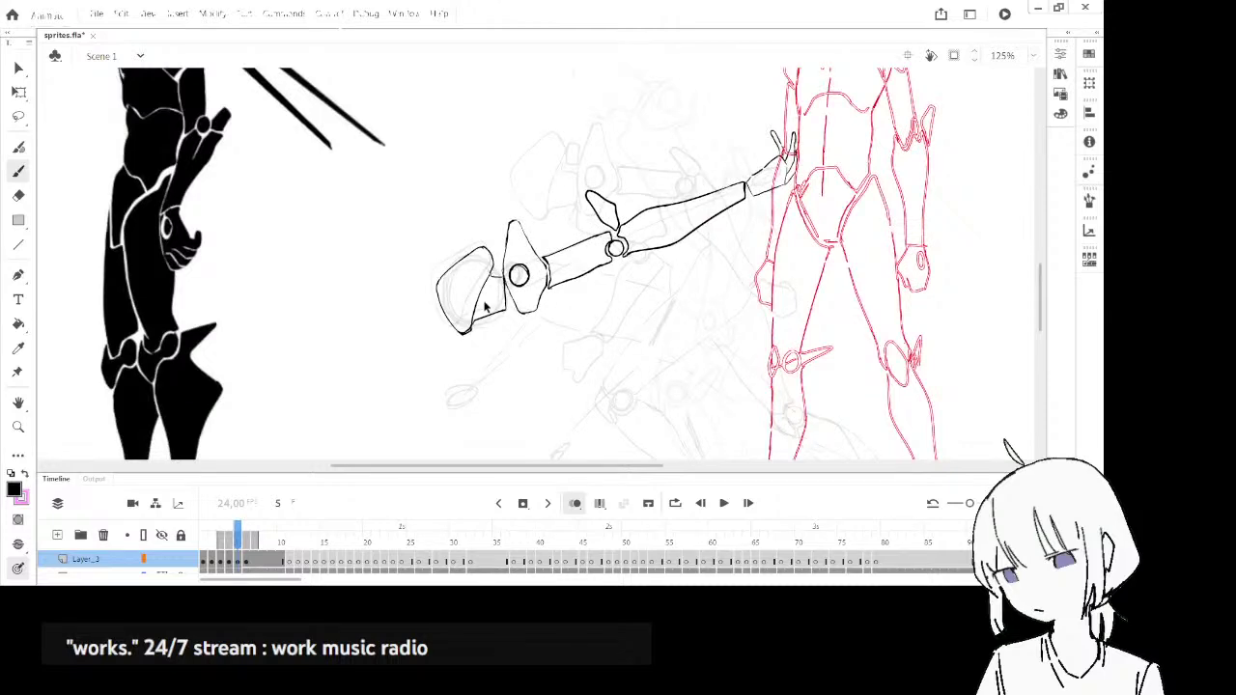
- Brush the front edge of the chest running down from the neck, next to the shoulder plate
{"action": "scroll", "coordinate": [484, 305], "scroll_direction": "up", "scroll_amount": 1}
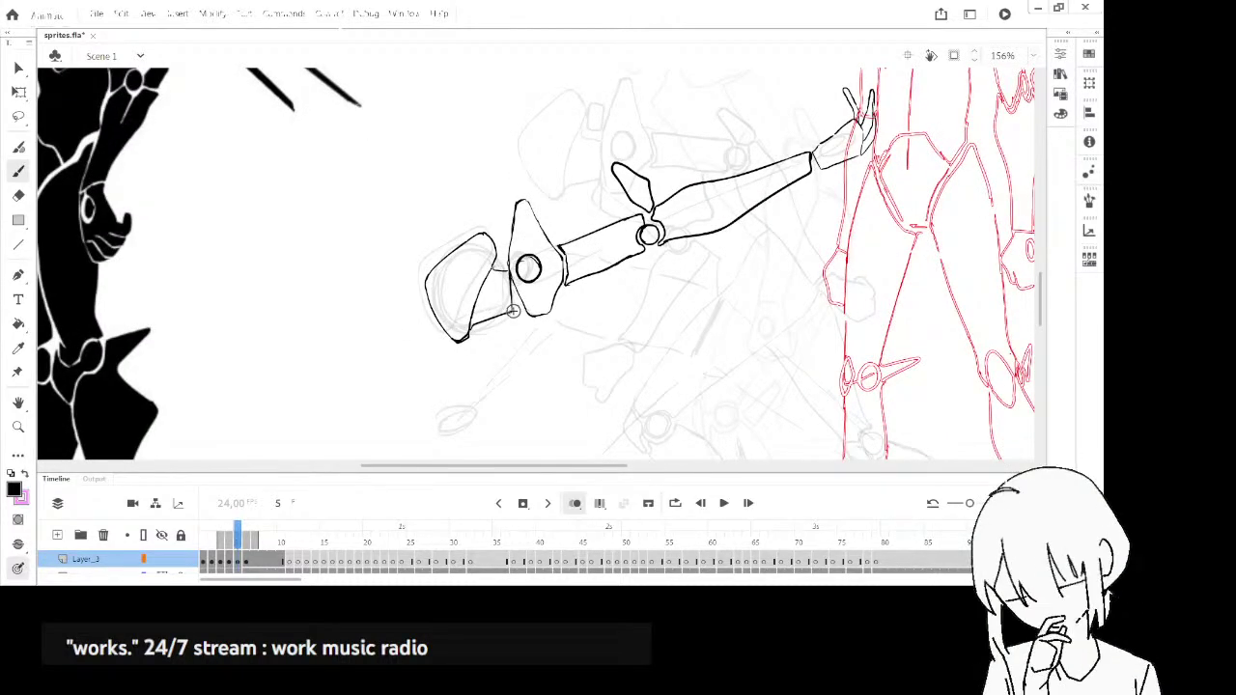
{"action": "left_click_drag", "start_coordinate": [513, 310], "coordinate": [520, 324]}
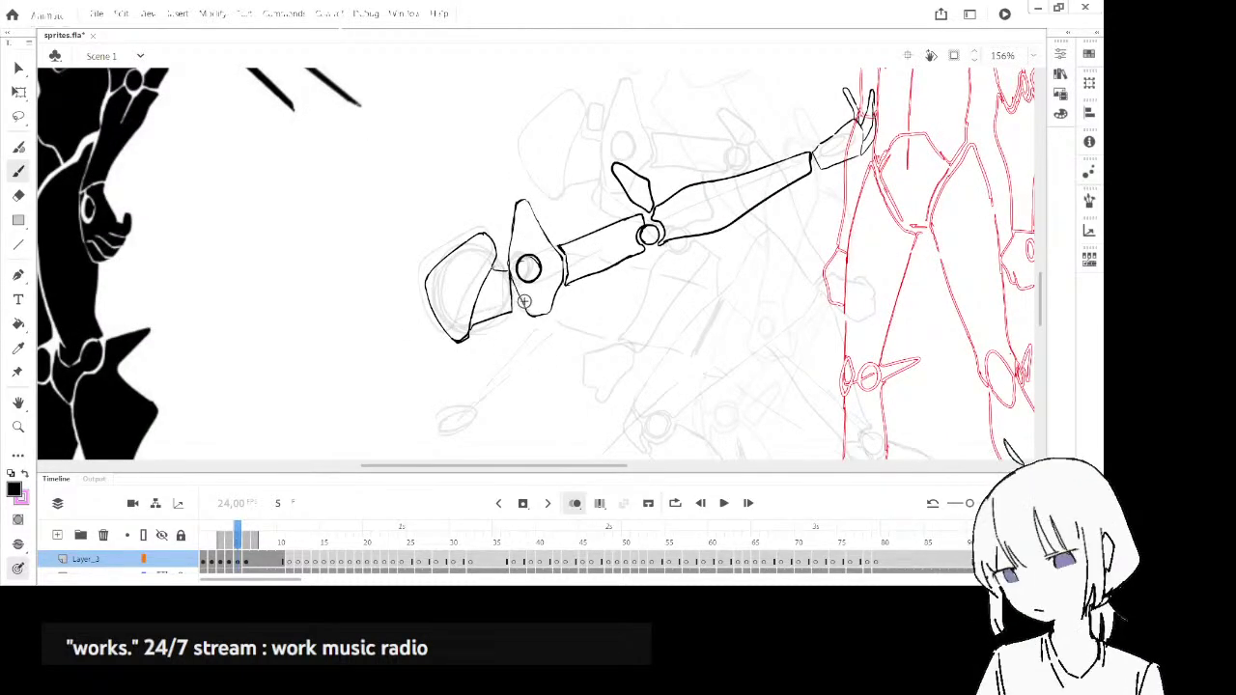
{"action": "left_click", "coordinate": [932, 58]}
{"action": "left_click_drag", "start_coordinate": [724, 92], "coordinate": [835, 301]}
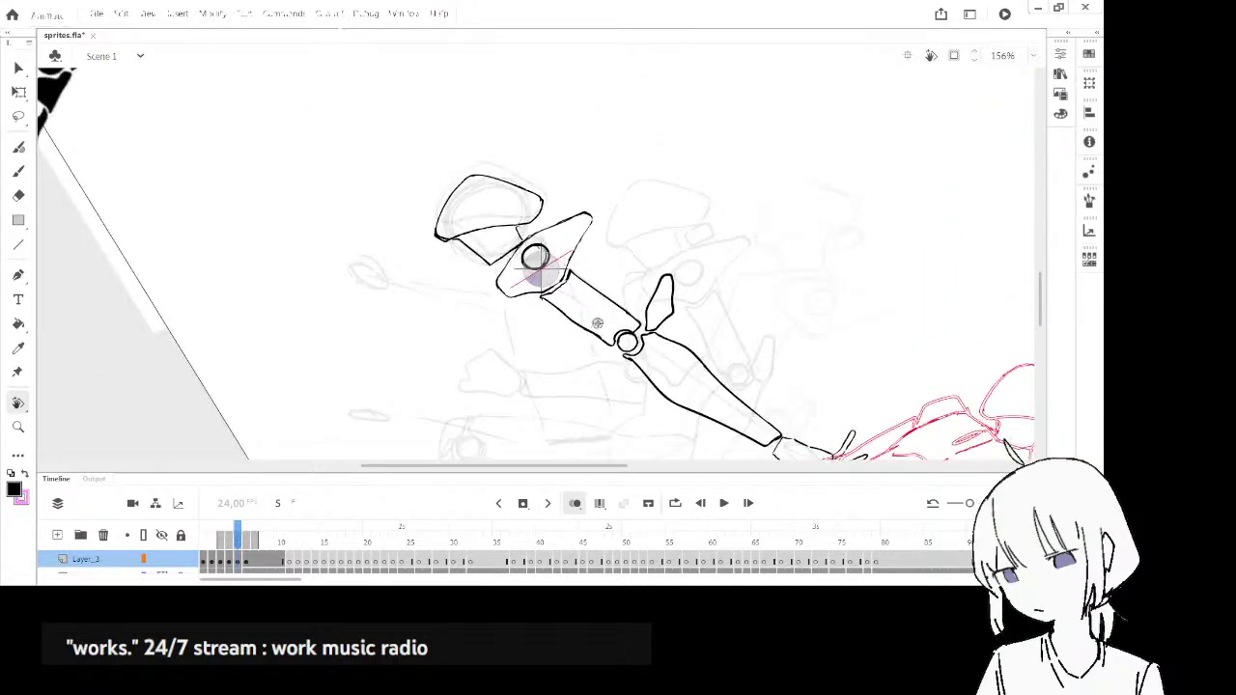
{"action": "key", "text": "n"}
{"action": "left_click_drag", "start_coordinate": [592, 277], "coordinate": [653, 219]}
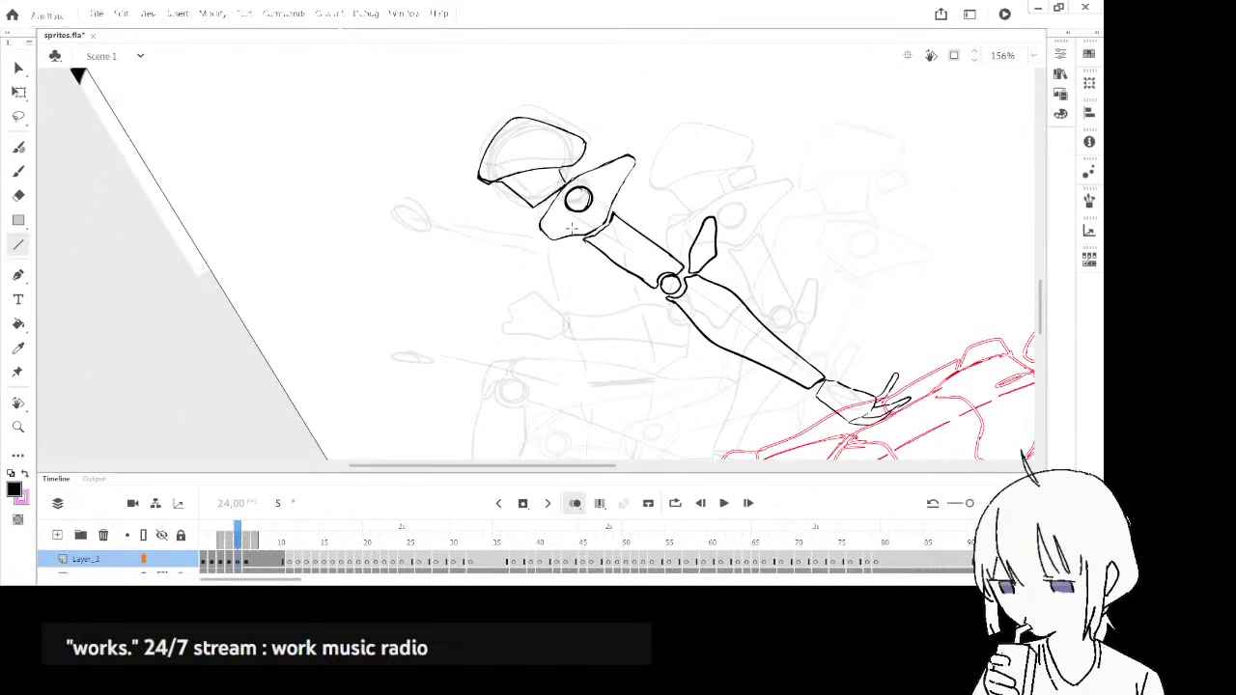
{"action": "key", "text": "b"}
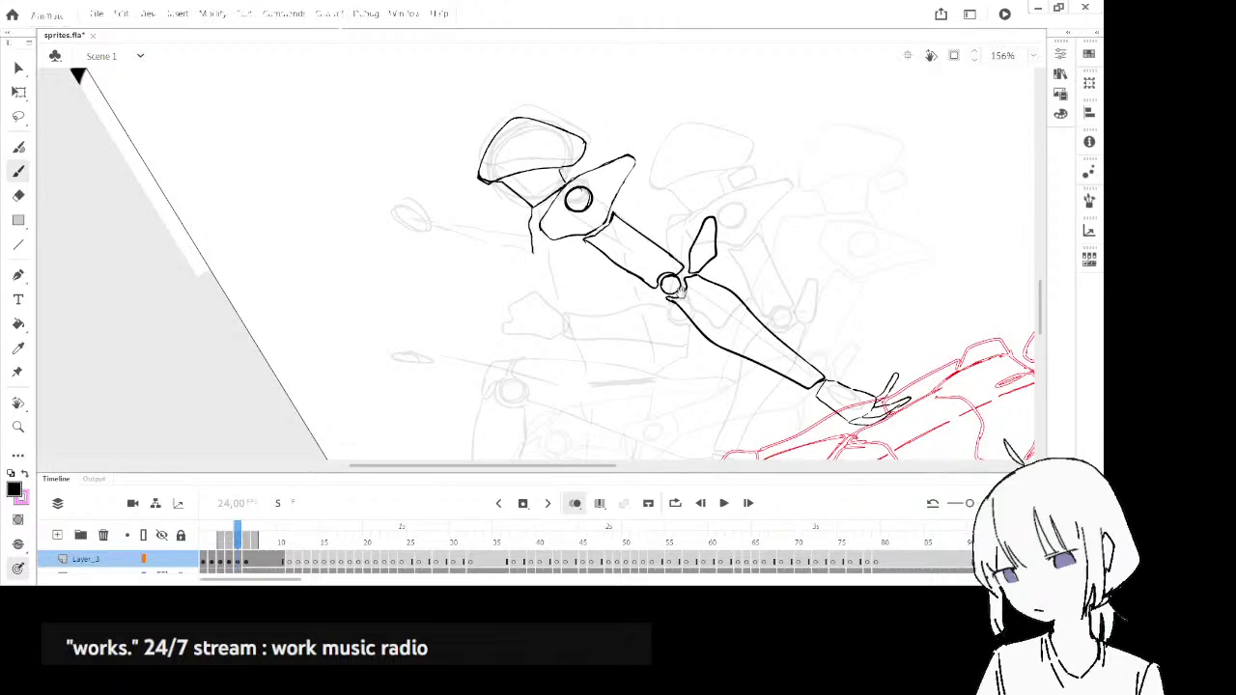
{"action": "scroll", "coordinate": [733, 177], "scroll_direction": "down", "scroll_amount": 3}
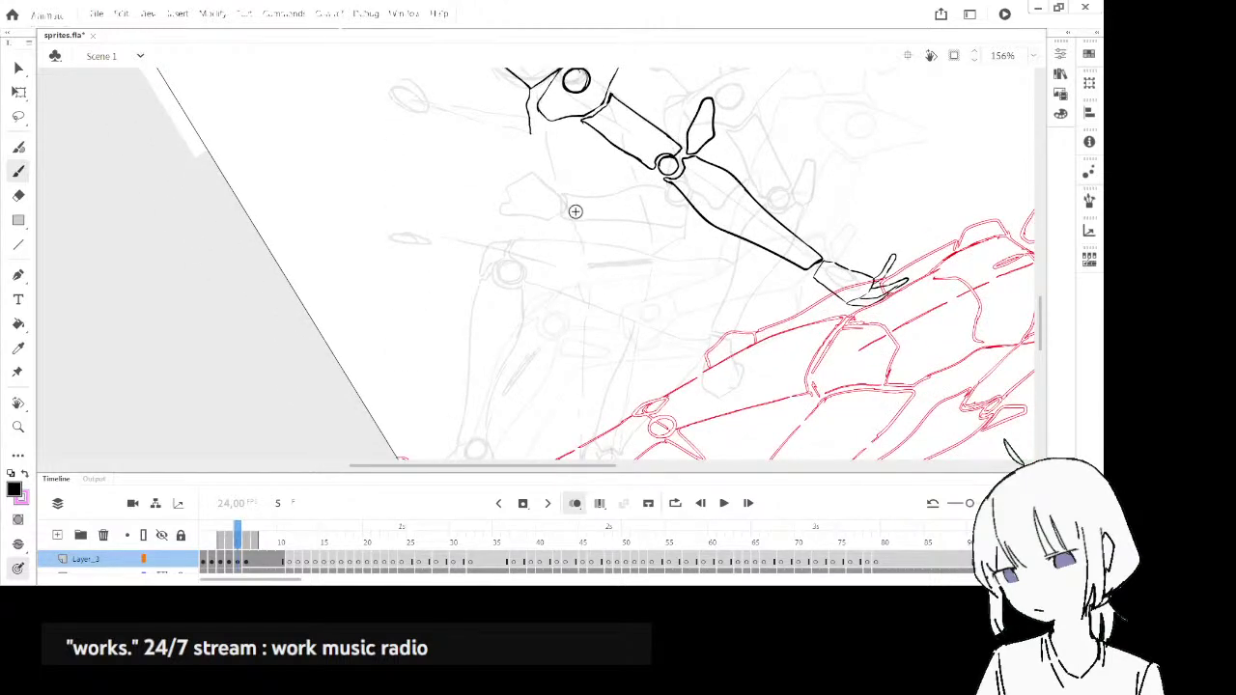
{"action": "key", "text": "ctrl+z"}
{"action": "mouse_move", "coordinate": [530, 93]}
{"action": "left_mouse_down"}
{"action": "mouse_move", "coordinate": [501, 123]}
{"action": "mouse_move", "coordinate": [516, 157]}
{"action": "mouse_move", "coordinate": [526, 111]}
{"action": "mouse_move", "coordinate": [516, 162]}
{"action": "left_mouse_up"}
{"action": "key", "text": "ctrl+z"}
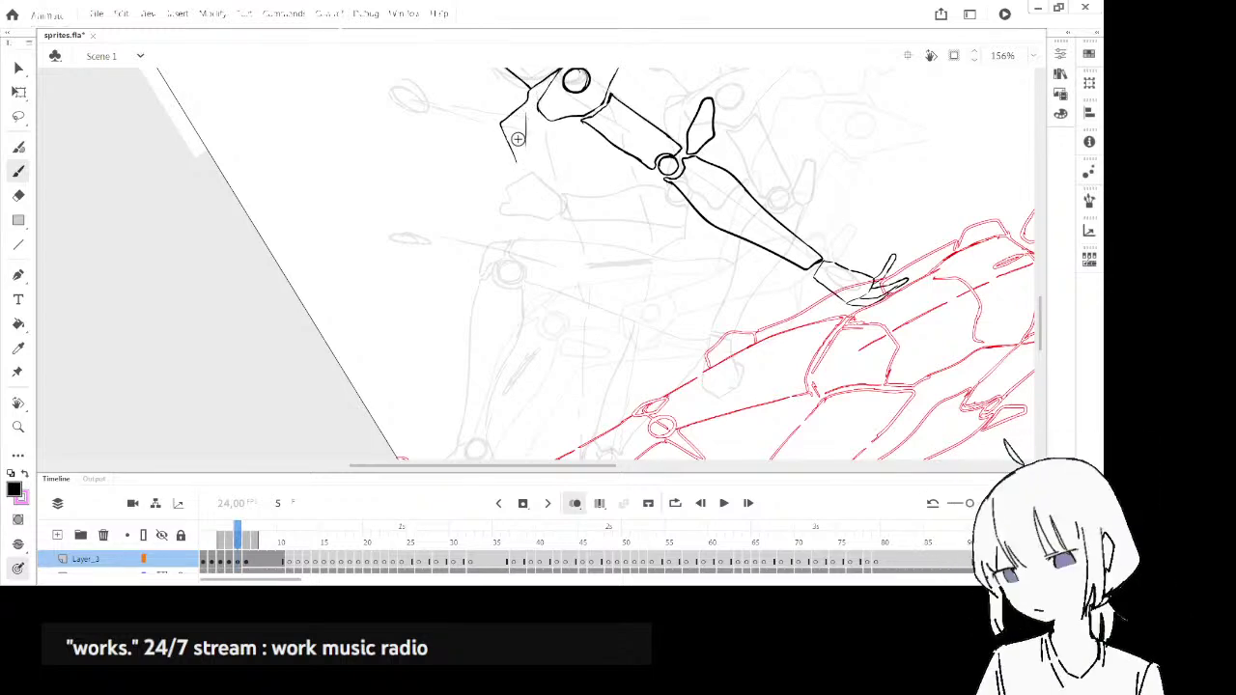
- Close the chest plate with a rounded lower point and a curve leading back up to the upper arm
{"action": "left_click_drag", "start_coordinate": [709, 258], "coordinate": [710, 321]}
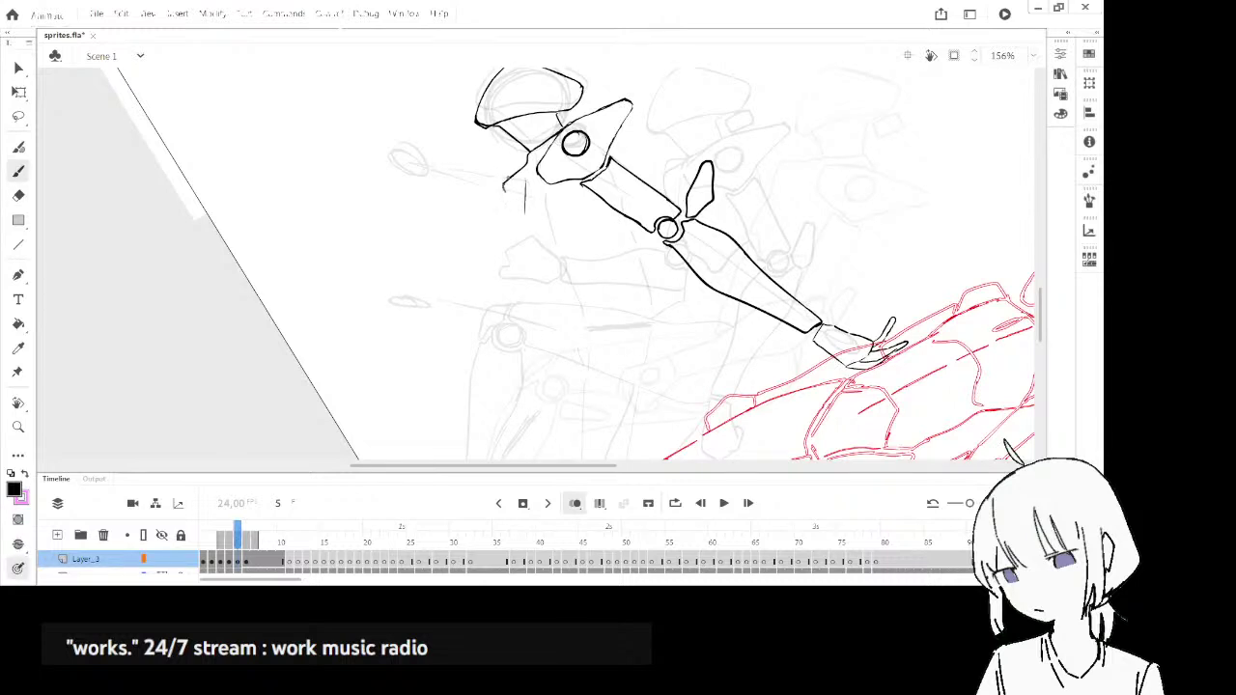
{"action": "left_click_drag", "start_coordinate": [526, 238], "coordinate": [559, 276]}
{"action": "key", "text": "ctrl+z"}
{"action": "key", "text": "ctrl+z"}
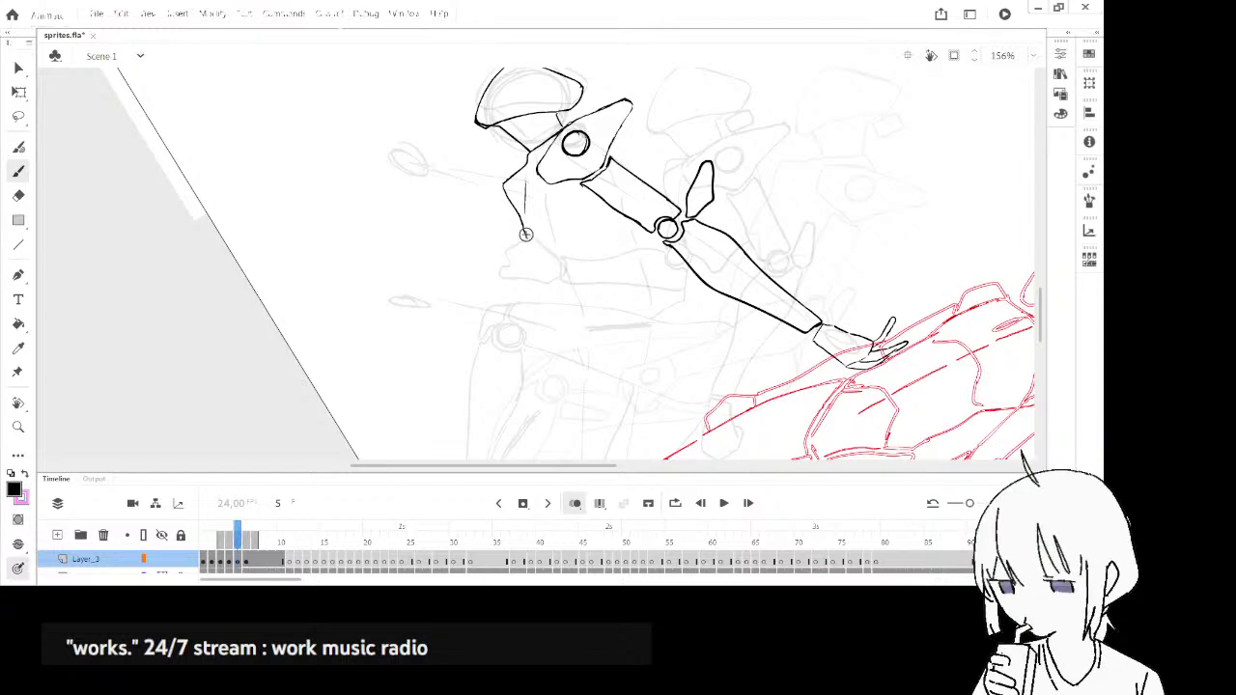
{"action": "left_click_drag", "start_coordinate": [543, 256], "coordinate": [568, 273]}
{"action": "left_click_drag", "start_coordinate": [612, 214], "coordinate": [577, 272]}
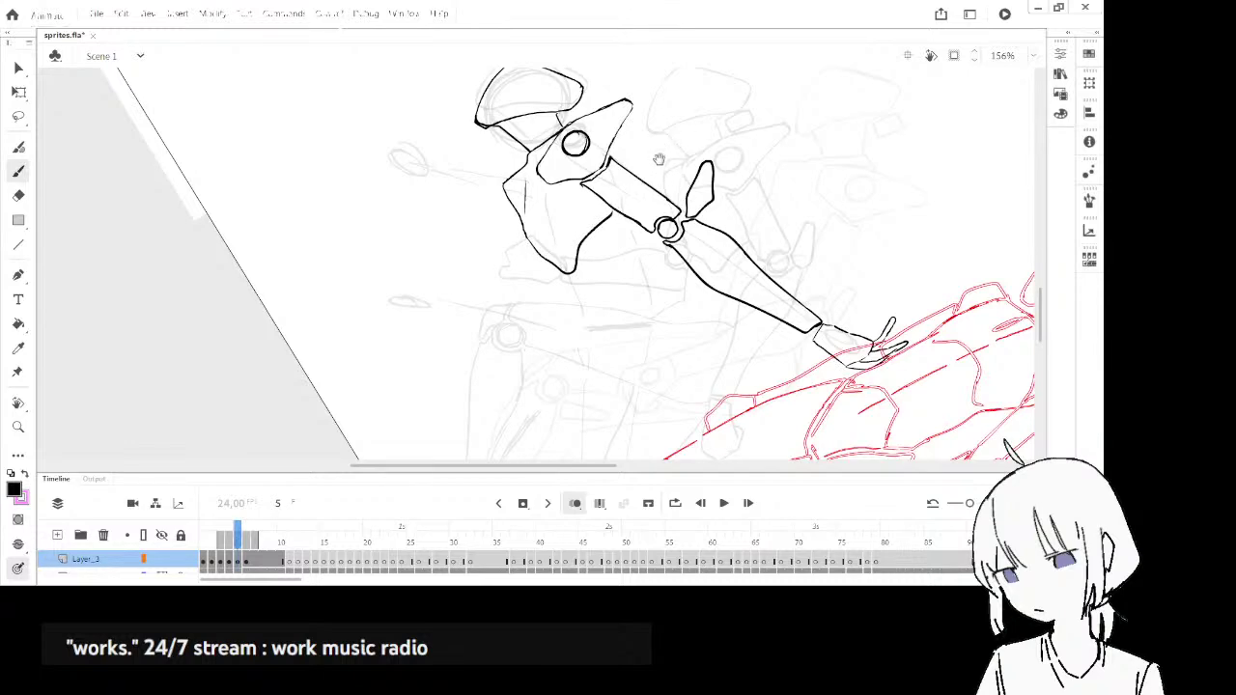
- Ink the front line of the waist from beneath the chest plate down to the pelvis tip
{"action": "left_click_drag", "start_coordinate": [658, 149], "coordinate": [655, 102]}
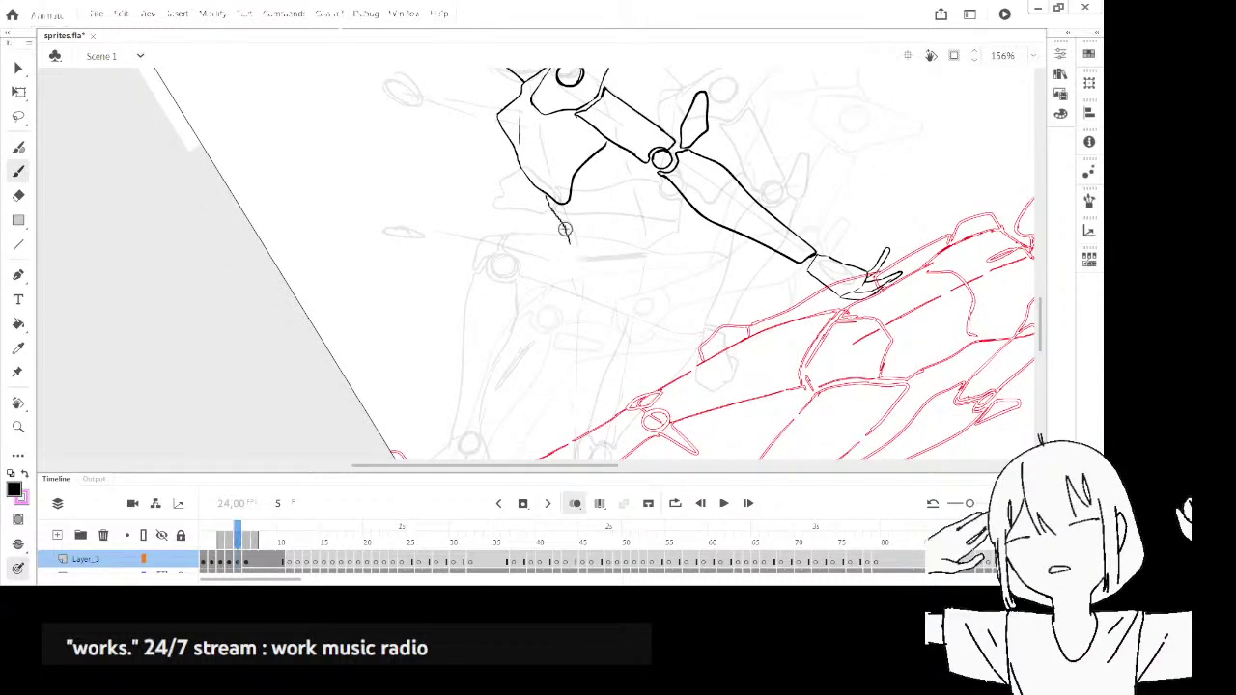
{"action": "left_click_drag", "start_coordinate": [551, 198], "coordinate": [573, 256]}
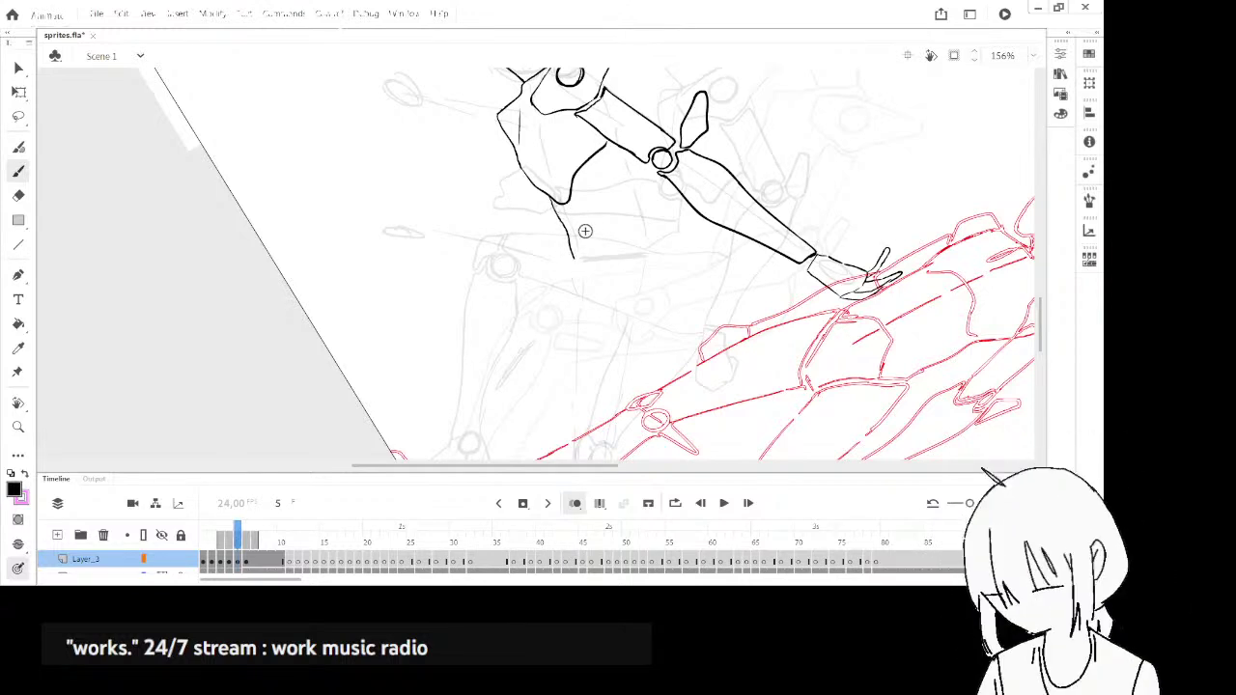
{"action": "key", "text": "ctrl+z"}
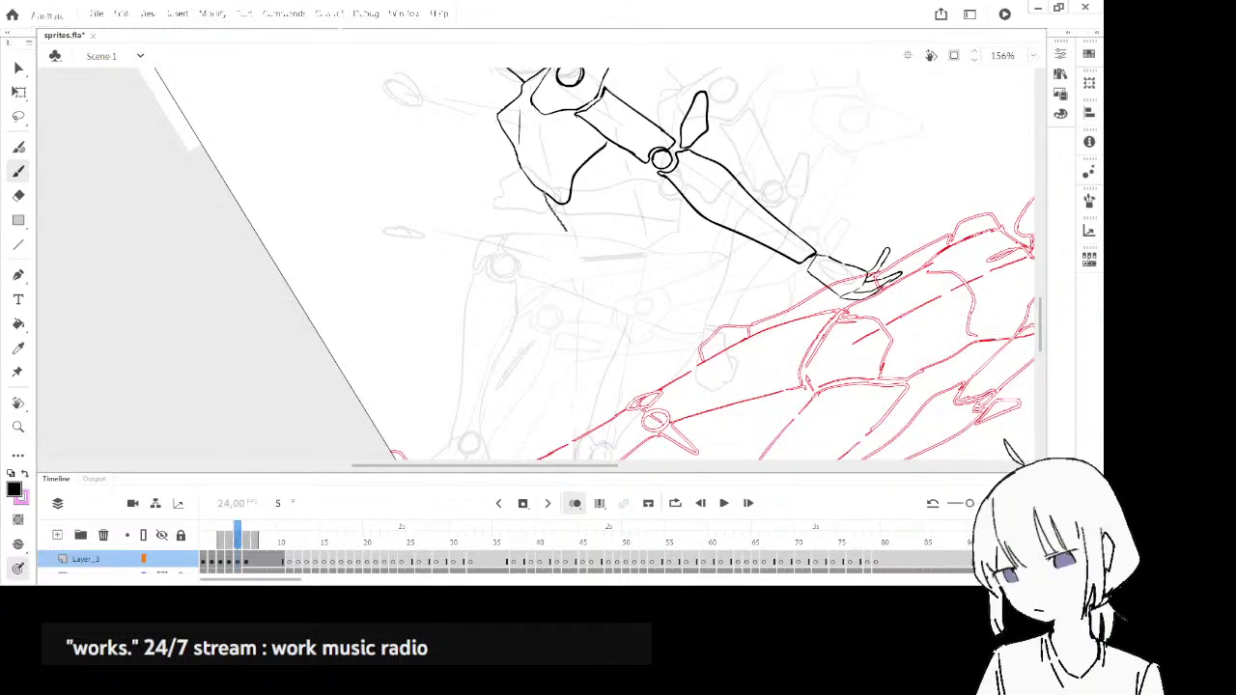
{"action": "left_click_drag", "start_coordinate": [571, 266], "coordinate": [571, 269]}
- Step back through the earlier frames to examine how the waist and pelvis are drawn
{"action": "key", "text": "comma"}
{"action": "key", "text": "comma"}
{"action": "key", "text": "comma"}
{"action": "key", "text": "comma"}
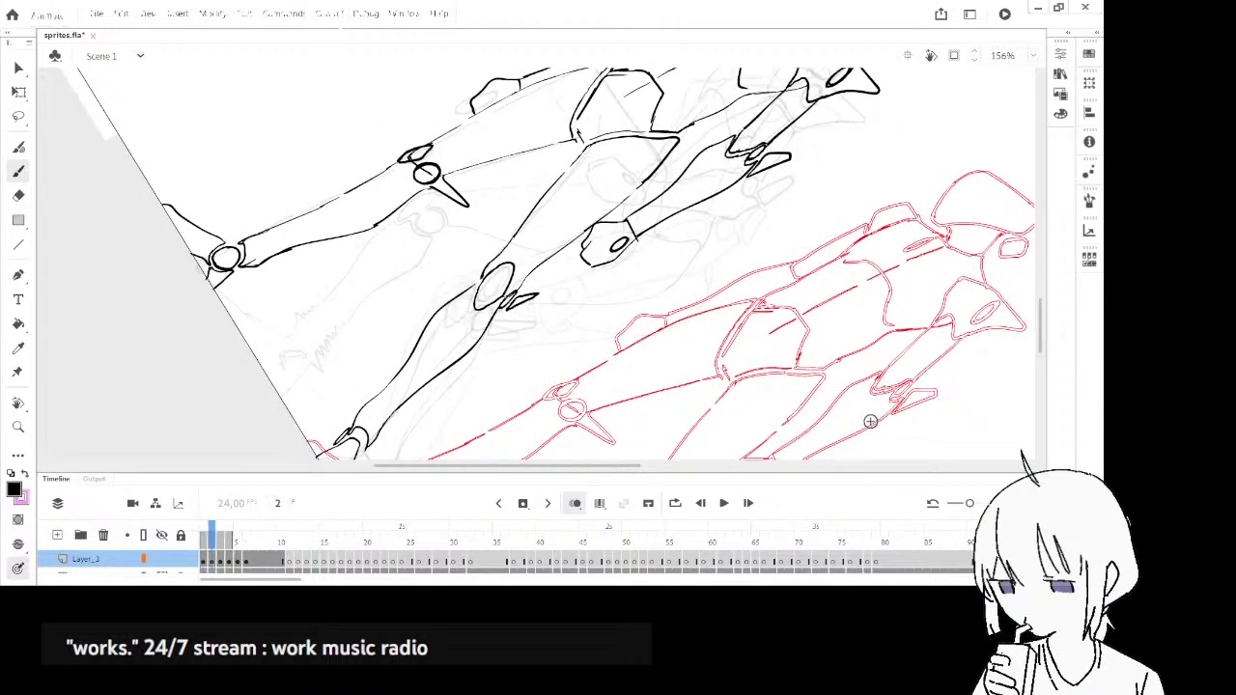
{"action": "key", "text": "period"}
{"action": "key", "text": "period"}
{"action": "key", "text": "period"}
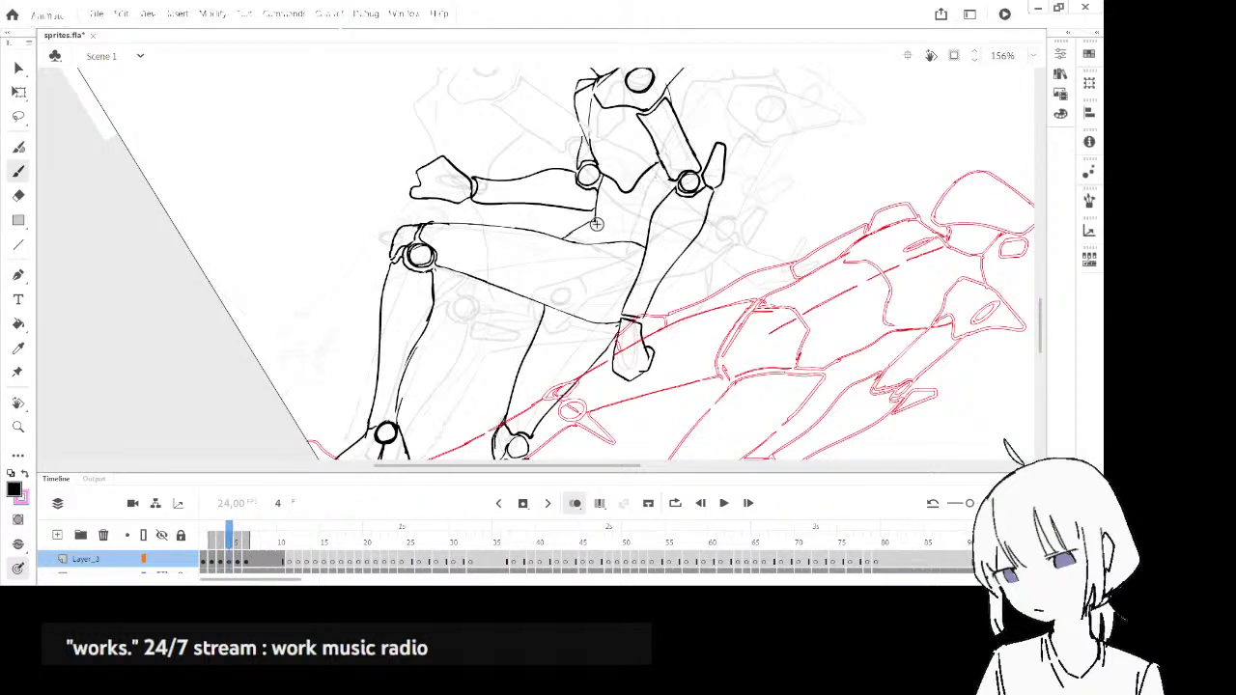
{"action": "key", "text": "period"}
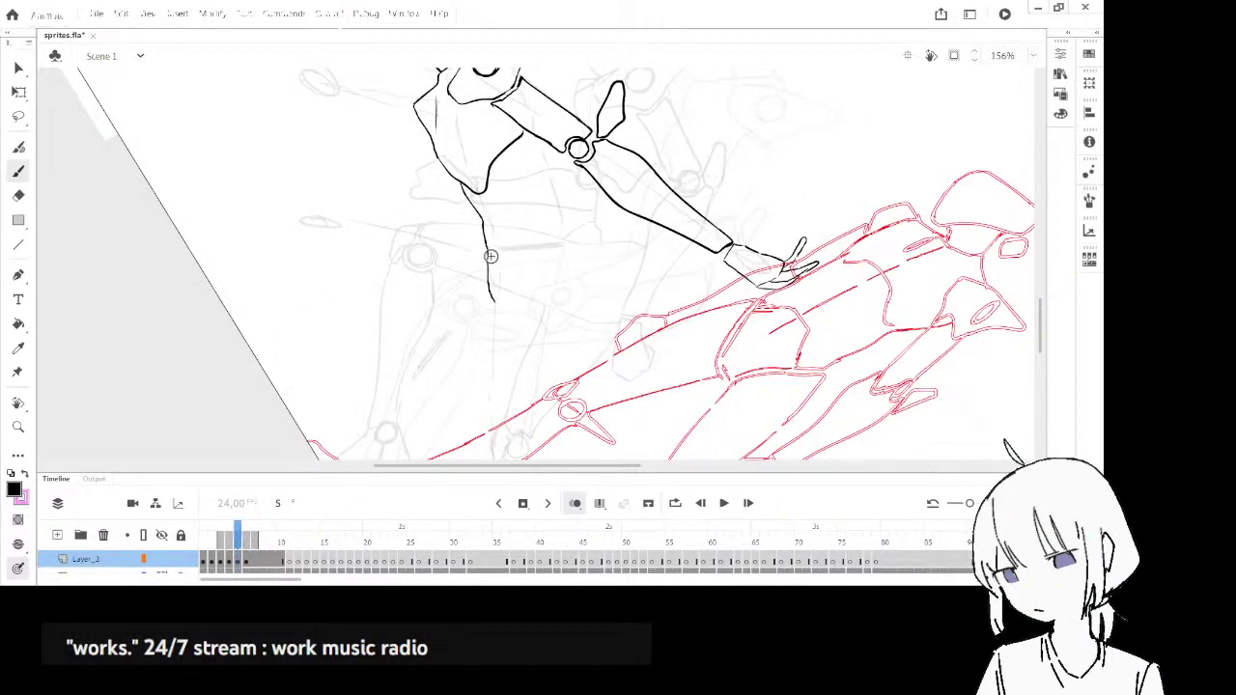
- Draw the pelvis plate's angled edge up from its tip, and the back line from the upper arm to the hip
{"action": "mouse_move", "coordinate": [495, 300]}
{"action": "left_mouse_down"}
{"action": "mouse_move", "coordinate": [529, 241]}
{"action": "mouse_move", "coordinate": [553, 237]}
{"action": "left_mouse_up"}
{"action": "left_click_drag", "start_coordinate": [538, 134], "coordinate": [551, 153]}
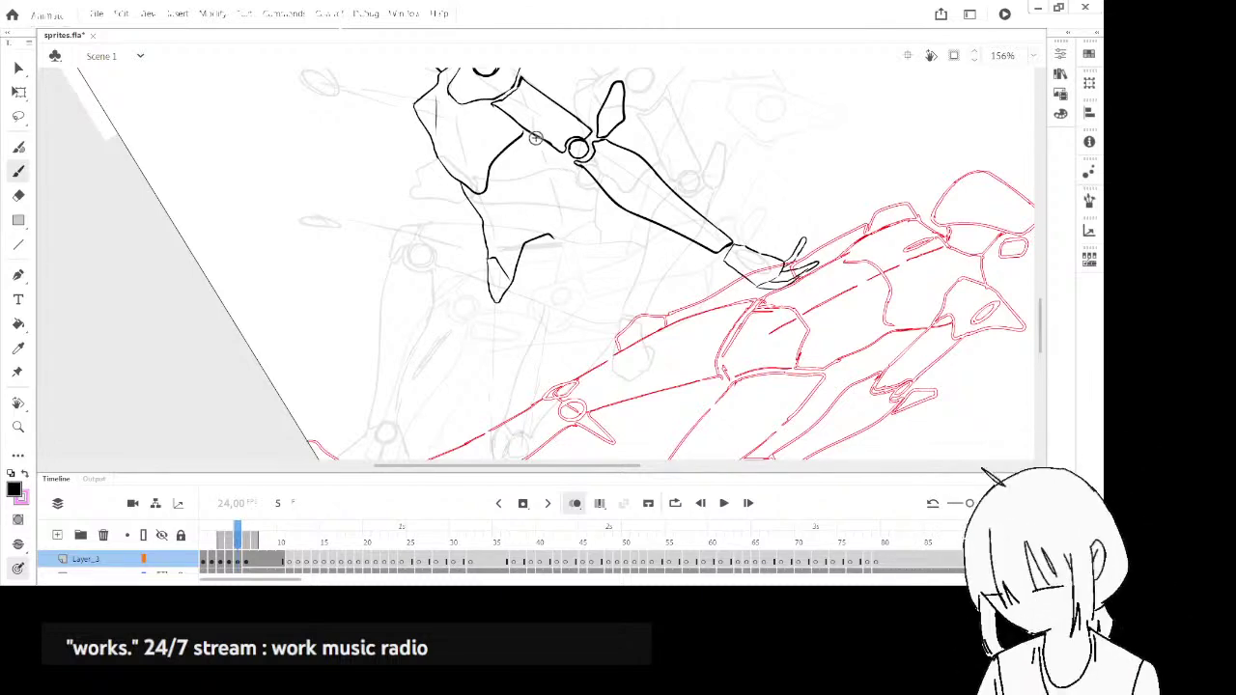
{"action": "left_click_drag", "start_coordinate": [560, 239], "coordinate": [676, 95]}
{"action": "mouse_move", "coordinate": [718, 213]}
{"action": "left_mouse_down"}
{"action": "mouse_move", "coordinate": [723, 161]}
{"action": "mouse_move", "coordinate": [716, 170]}
{"action": "mouse_move", "coordinate": [698, 101]}
{"action": "left_mouse_up"}
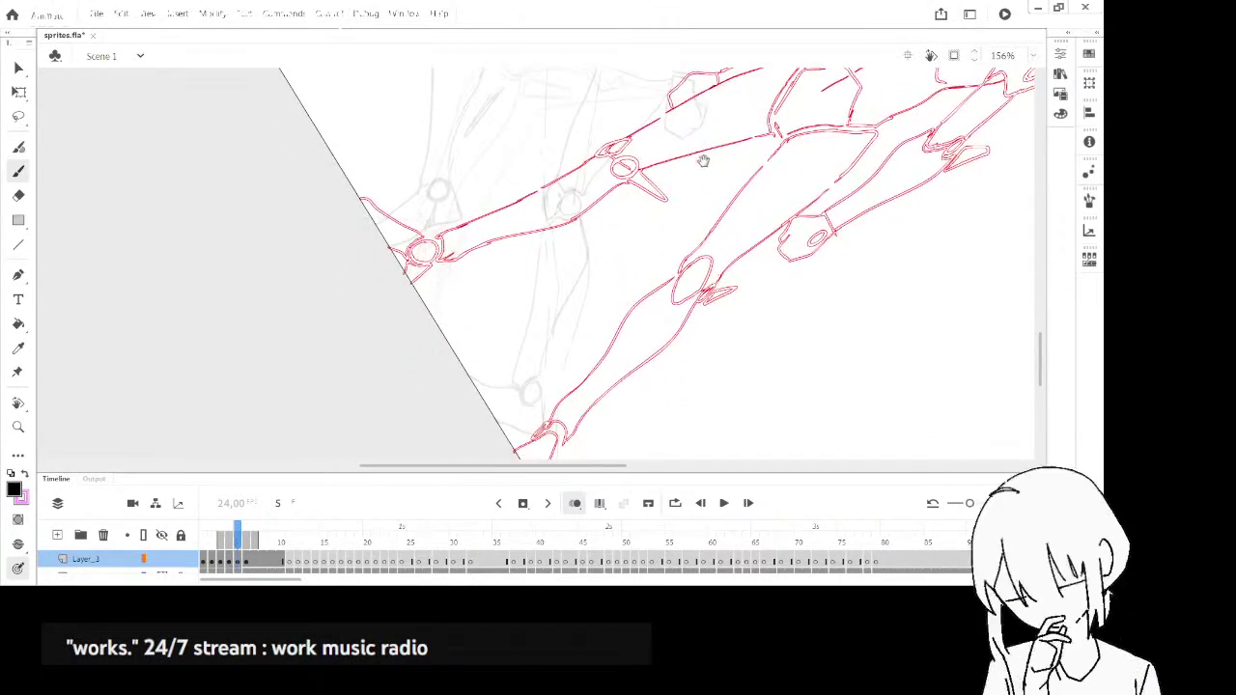
{"action": "mouse_move", "coordinate": [700, 181]}
{"action": "left_mouse_down"}
{"action": "mouse_move", "coordinate": [743, 328]}
{"action": "mouse_move", "coordinate": [744, 389]}
{"action": "left_mouse_up"}
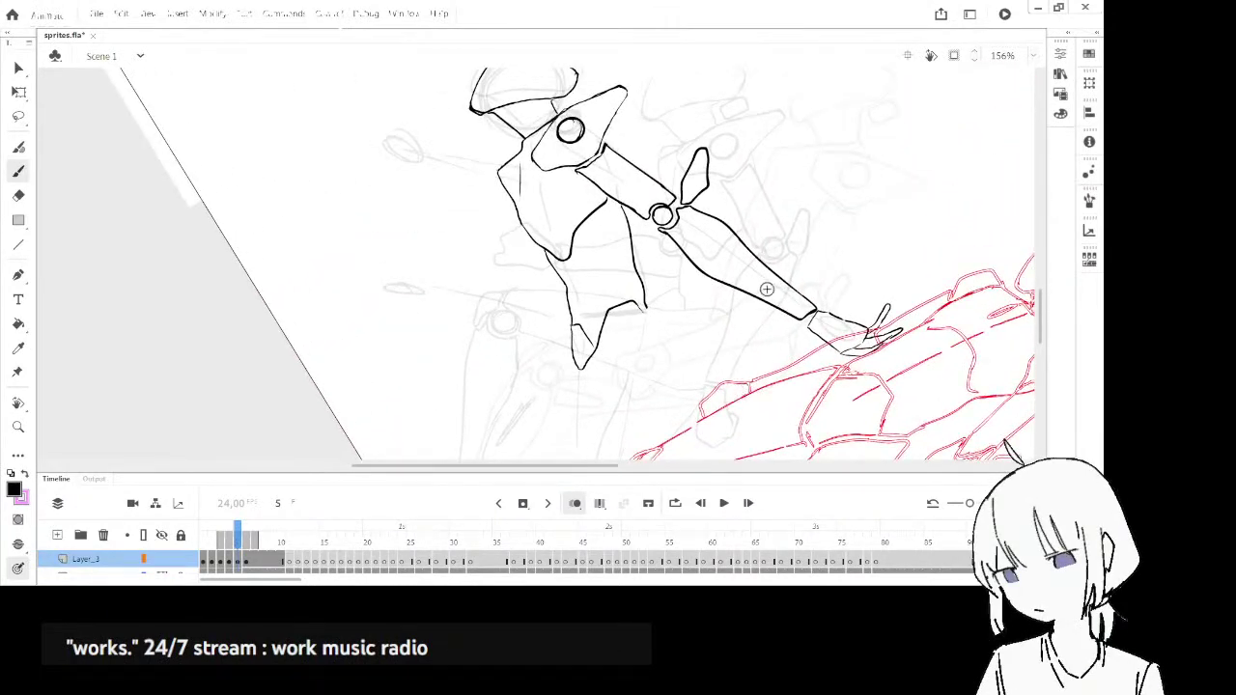
- Straighten the rotated canvas and compare the torso on frame 5 with the poses on the preceding frames
{"action": "left_click", "coordinate": [914, 55]}
{"action": "left_click_drag", "start_coordinate": [740, 339], "coordinate": [572, 63]}
{"action": "mouse_move", "coordinate": [575, 243]}
{"action": "left_mouse_down"}
{"action": "mouse_move", "coordinate": [576, 129]}
{"action": "mouse_move", "coordinate": [641, 184]}
{"action": "left_mouse_up"}
{"action": "left_click_drag", "start_coordinate": [716, 178], "coordinate": [738, 250]}
{"action": "key", "text": "comma"}
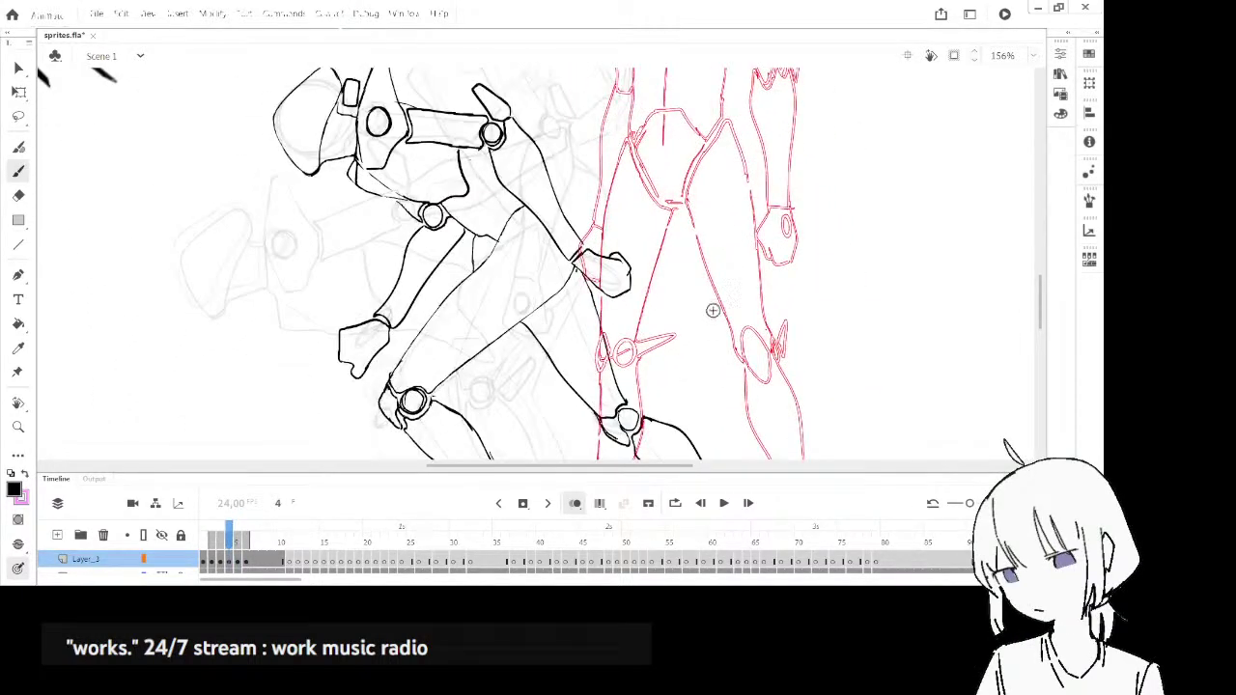
{"action": "key", "text": "period"}
{"action": "left_click_drag", "start_coordinate": [696, 332], "coordinate": [716, 287]}
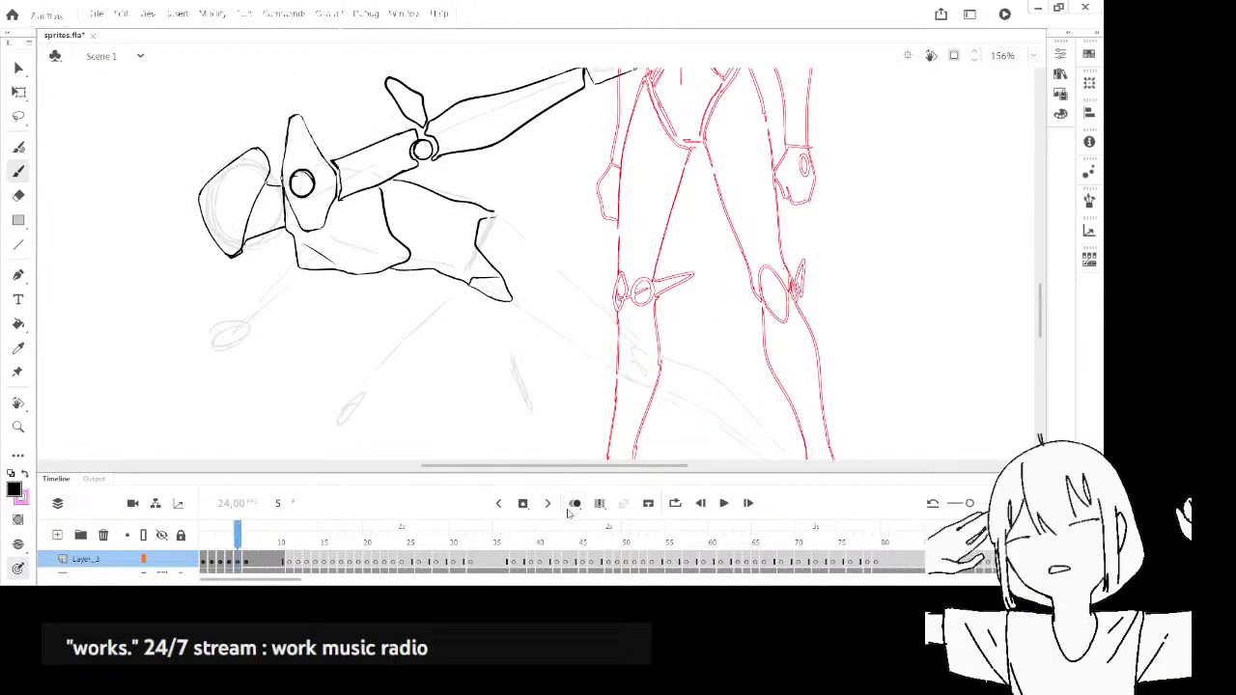
{"action": "key", "text": "comma"}
{"action": "key", "text": "comma"}
{"action": "key", "text": "comma"}
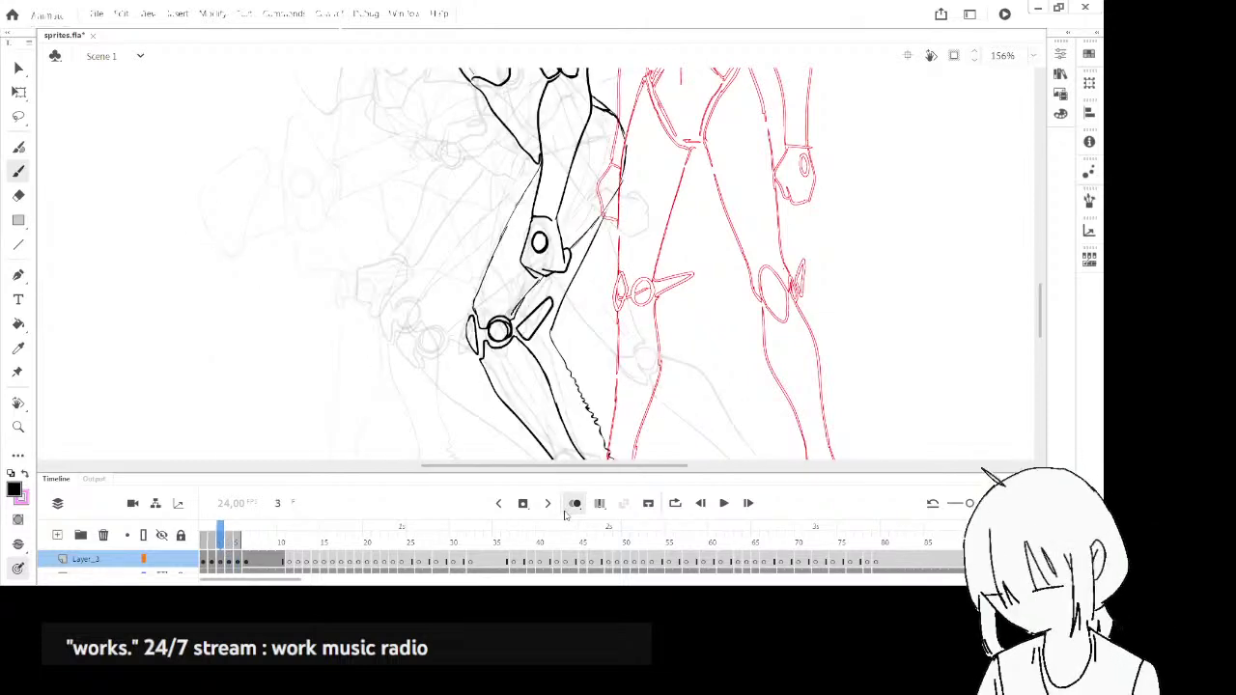
{"action": "key", "text": "period"}
{"action": "key", "text": "period"}
{"action": "key", "text": "period"}
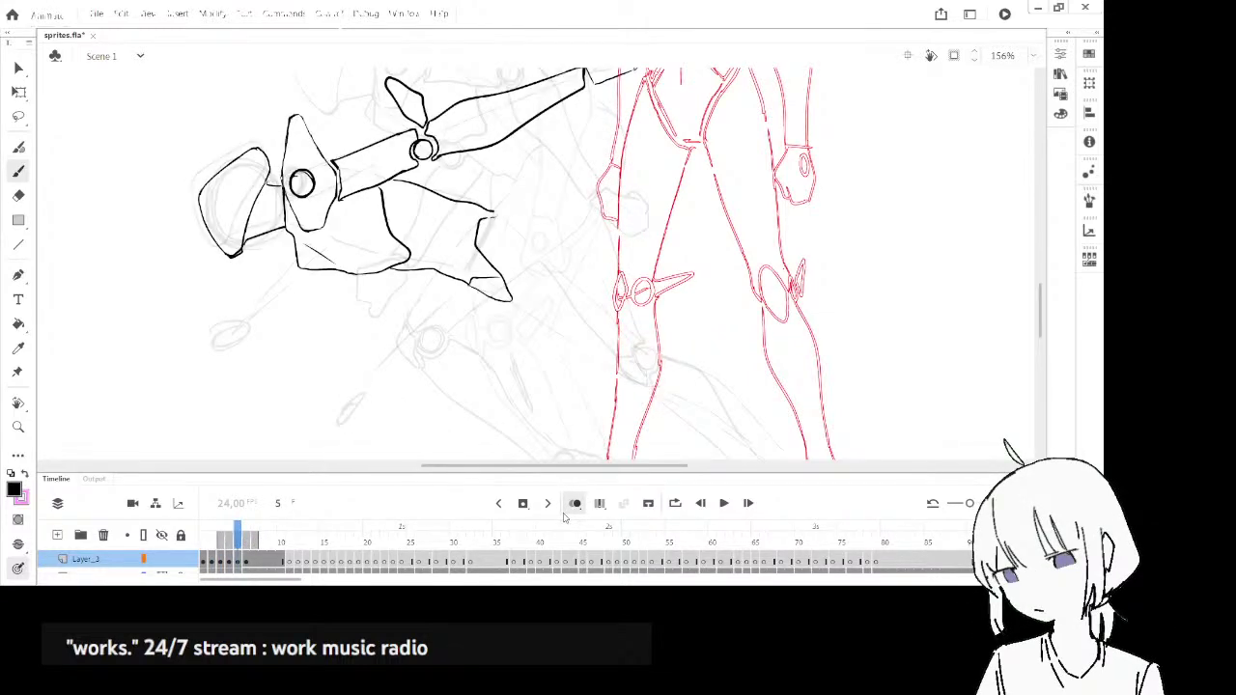
- Flip back and forth through the neighbouring frames to study the movement of the legs
{"action": "left_click_drag", "start_coordinate": [803, 435], "coordinate": [725, 333]}
{"action": "key", "text": "comma"}
{"action": "key", "text": "comma"}
{"action": "key", "text": "comma"}
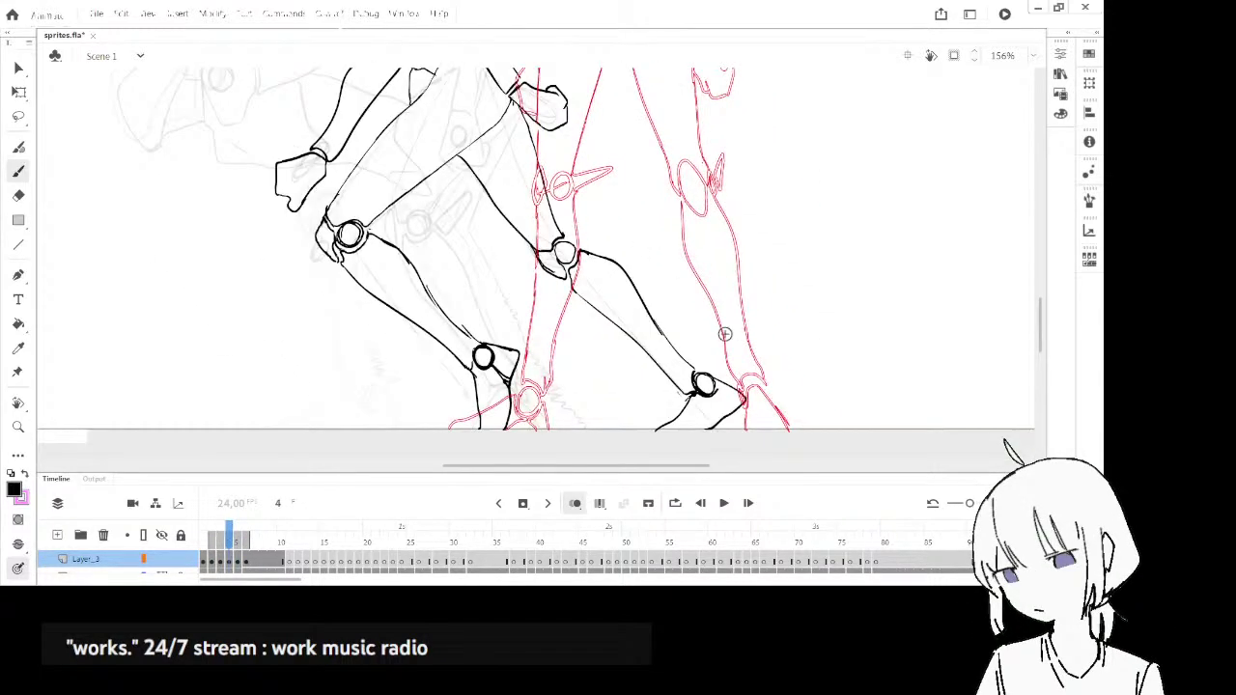
{"action": "key", "text": "period"}
{"action": "key", "text": "period"}
{"action": "key", "text": "period"}
{"action": "key", "text": "period"}
{"action": "key", "text": "period"}
{"action": "key", "text": "period"}
{"action": "key", "text": "period"}
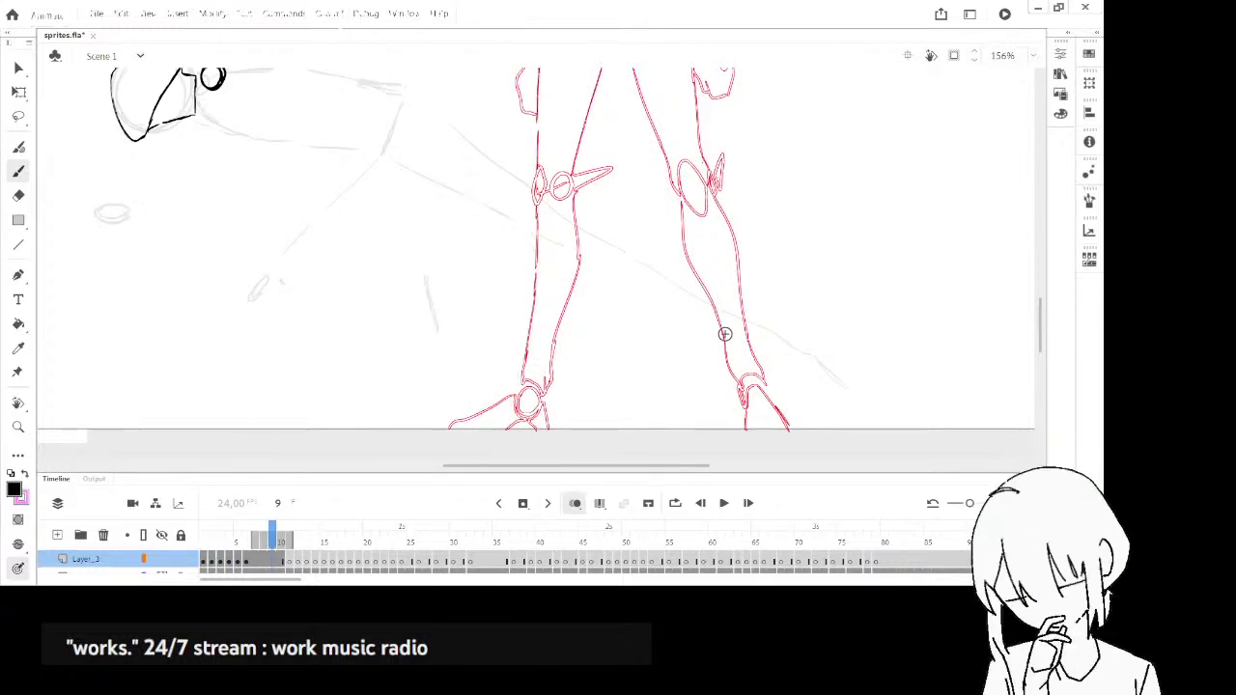
{"action": "key", "text": "comma"}
{"action": "key", "text": "comma"}
{"action": "key", "text": "comma"}
{"action": "key", "text": "comma"}
{"action": "key", "text": "comma"}
{"action": "key", "text": "comma"}
{"action": "key", "text": "comma"}
{"action": "key", "text": "period"}
{"action": "key", "text": "period"}
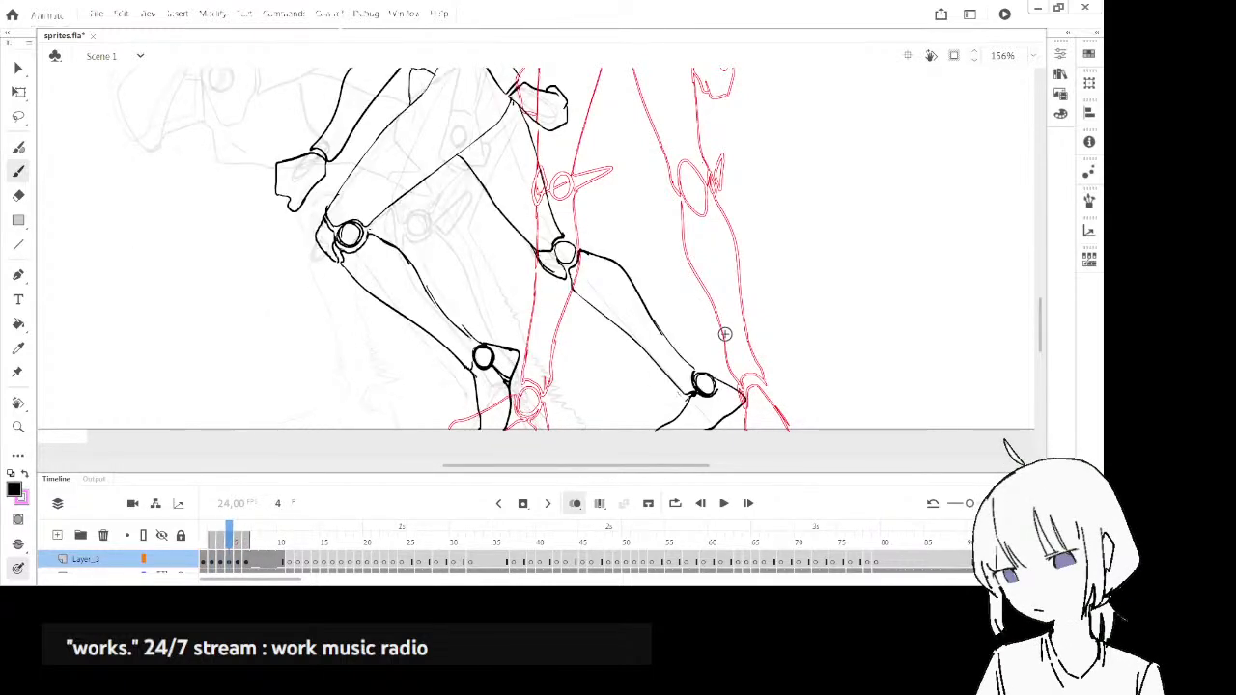
{"action": "key", "text": "period"}
{"action": "key", "text": "comma"}
{"action": "key", "text": "comma"}
{"action": "key", "text": "comma"}
{"action": "key", "text": "period"}
{"action": "key", "text": "period"}
{"action": "key", "text": "period"}
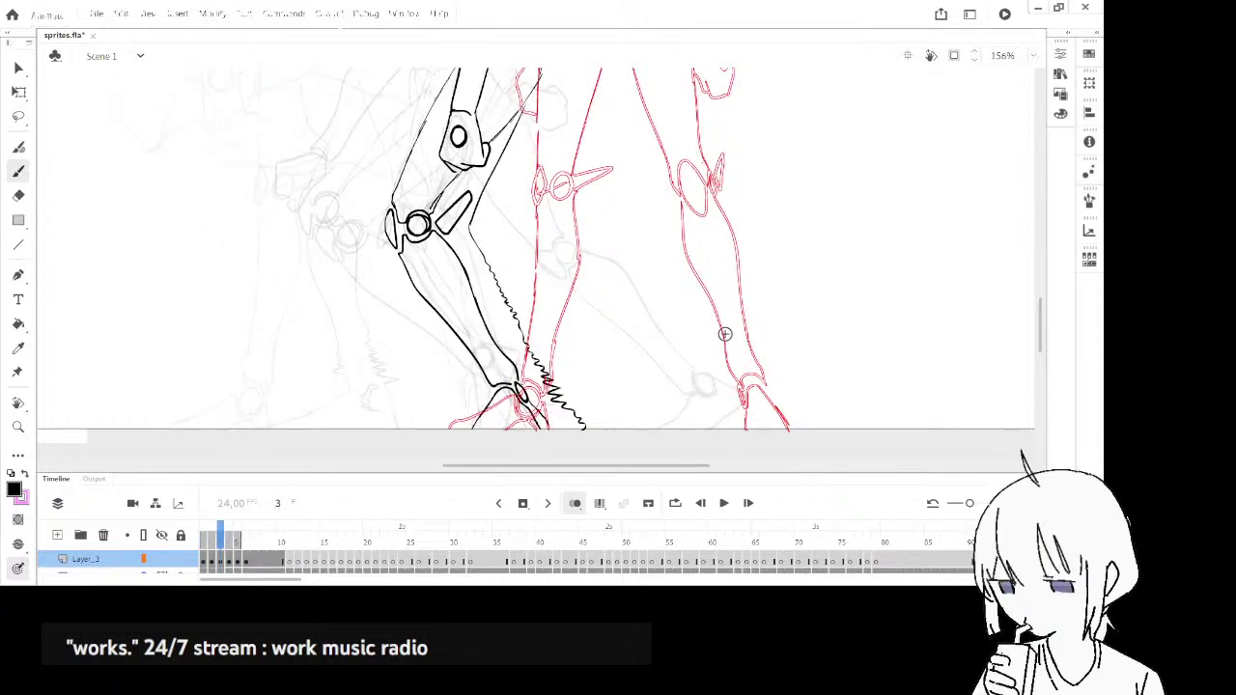
- Ink the thigh's lower and upper contours from the pelvis plate to the knee
{"action": "left_click_drag", "start_coordinate": [396, 112], "coordinate": [432, 200]}
{"action": "left_click_drag", "start_coordinate": [527, 259], "coordinate": [555, 273]}
{"action": "key", "text": "ctrl+z"}
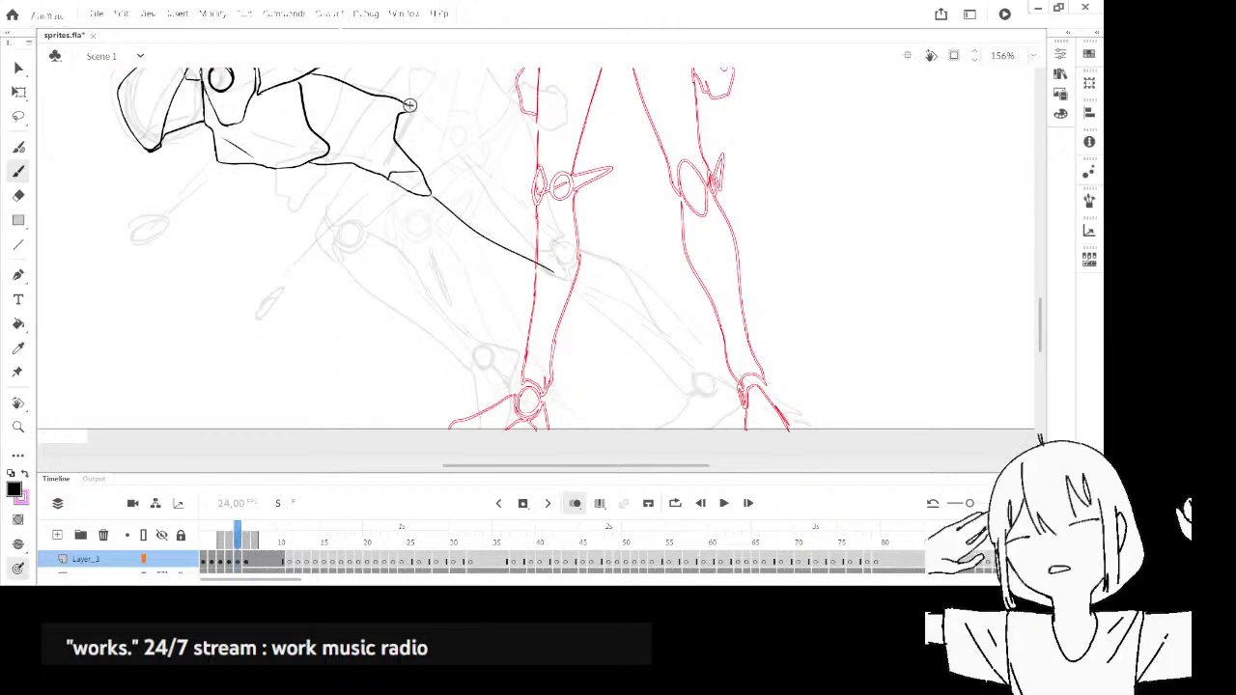
{"action": "left_click_drag", "start_coordinate": [412, 104], "coordinate": [432, 114]}
{"action": "mouse_move", "coordinate": [566, 174]}
{"action": "left_mouse_down"}
{"action": "mouse_move", "coordinate": [613, 310]}
{"action": "mouse_move", "coordinate": [609, 338]}
{"action": "mouse_move", "coordinate": [604, 294]}
{"action": "left_mouse_up"}
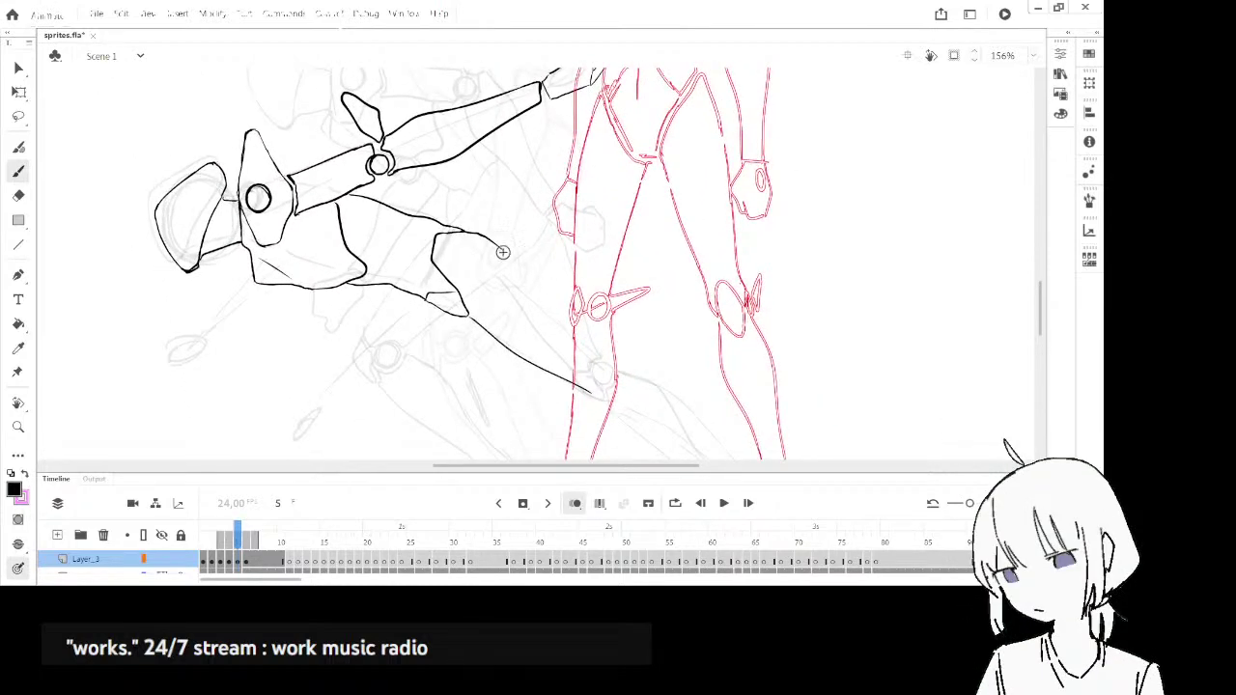
{"action": "key", "text": "ctrl+z"}
{"action": "left_click_drag", "start_coordinate": [559, 316], "coordinate": [603, 377]}
{"action": "left_click_drag", "start_coordinate": [632, 305], "coordinate": [595, 246]}
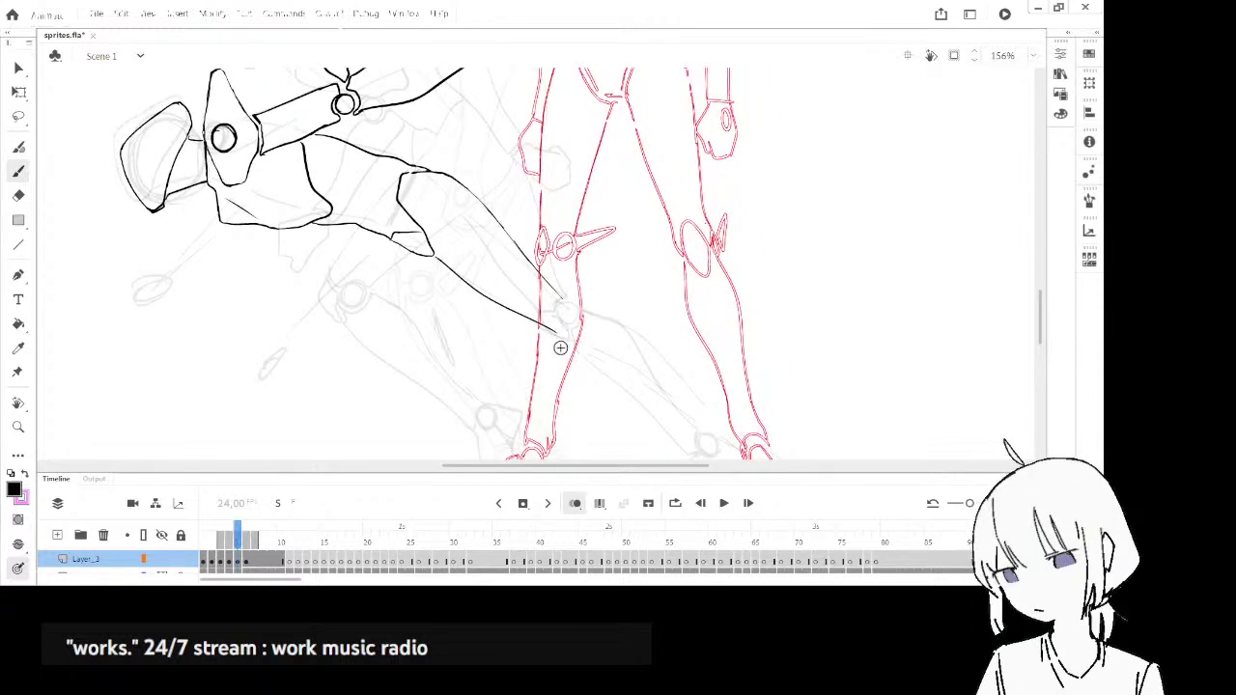
- Draw the knee joint circle with its pointed kneecap beneath and an angular fin rising above it
{"action": "key", "text": "ctrl+z"}
{"action": "left_click_drag", "start_coordinate": [545, 324], "coordinate": [577, 341]}
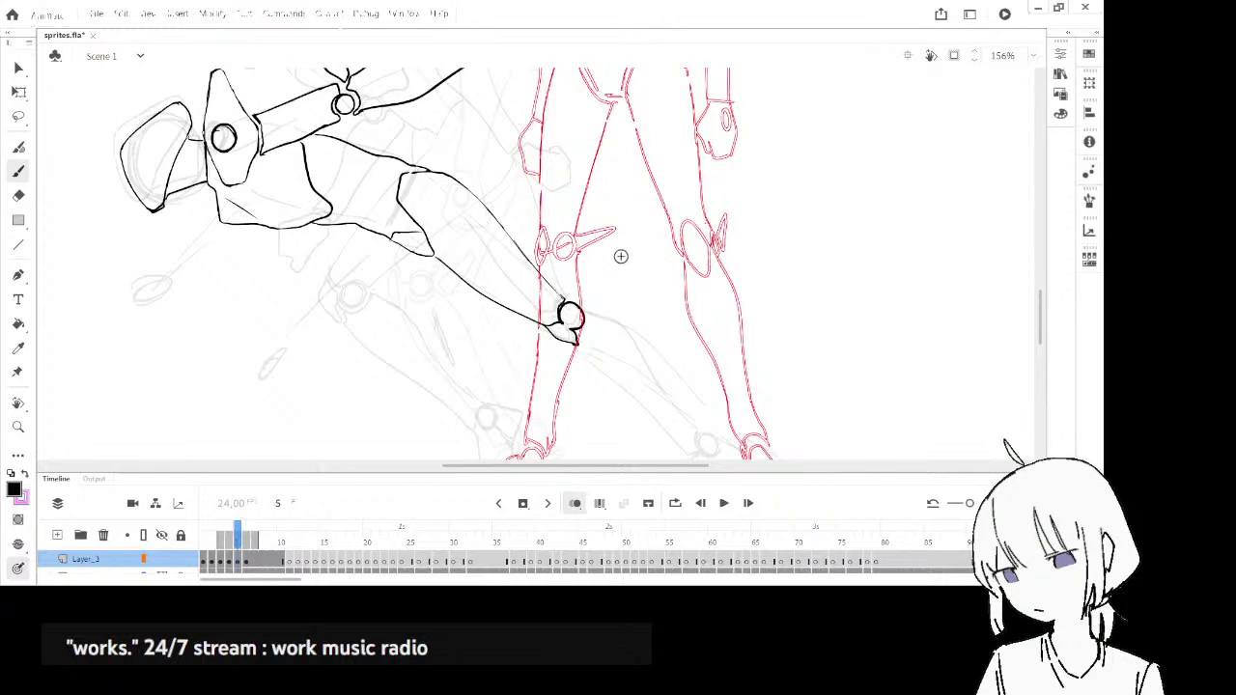
{"action": "mouse_move", "coordinate": [626, 268]}
{"action": "left_mouse_down"}
{"action": "mouse_move", "coordinate": [598, 238]}
{"action": "mouse_move", "coordinate": [544, 270]}
{"action": "left_mouse_up"}
{"action": "mouse_move", "coordinate": [547, 228]}
{"action": "left_mouse_down"}
{"action": "mouse_move", "coordinate": [570, 272]}
{"action": "mouse_move", "coordinate": [556, 278]}
{"action": "left_mouse_up"}
{"action": "left_click_drag", "start_coordinate": [651, 286], "coordinate": [588, 212]}
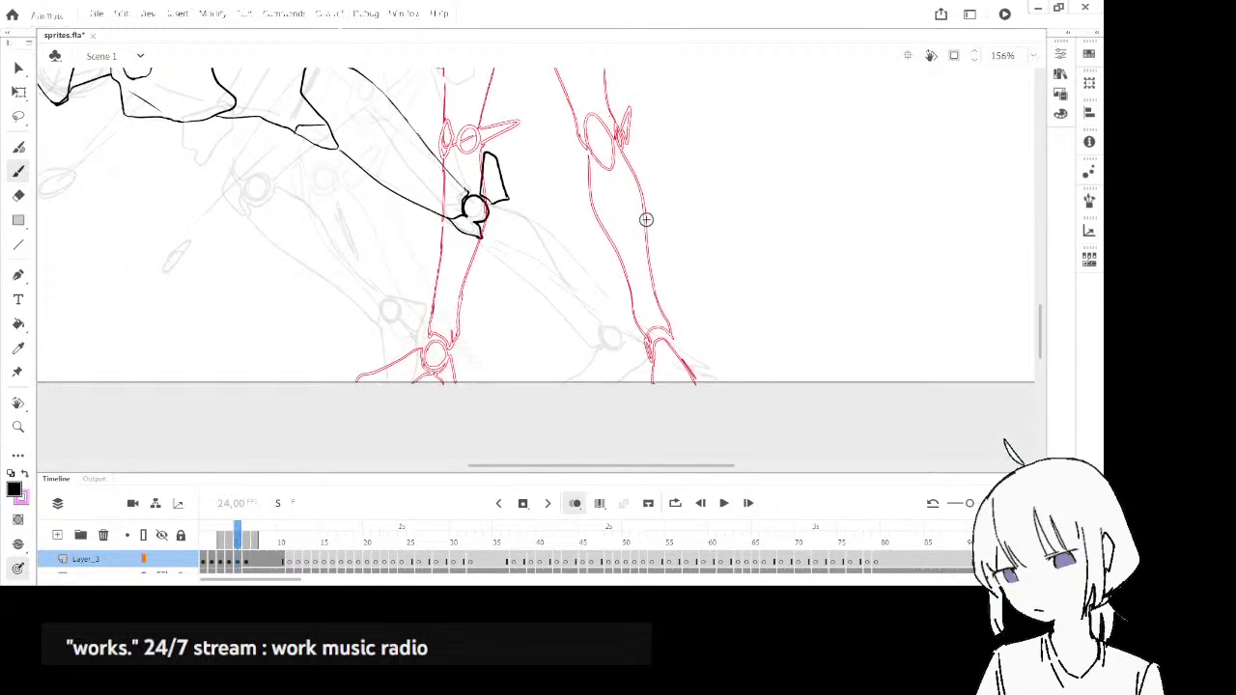
- Compare the knee and lower leg on frame 5 with the preceding frame, with and without onion skinning
{"action": "left_click", "coordinate": [575, 503]}
{"action": "left_click", "coordinate": [575, 504]}
{"action": "key", "text": "comma"}
{"action": "key", "text": "period"}
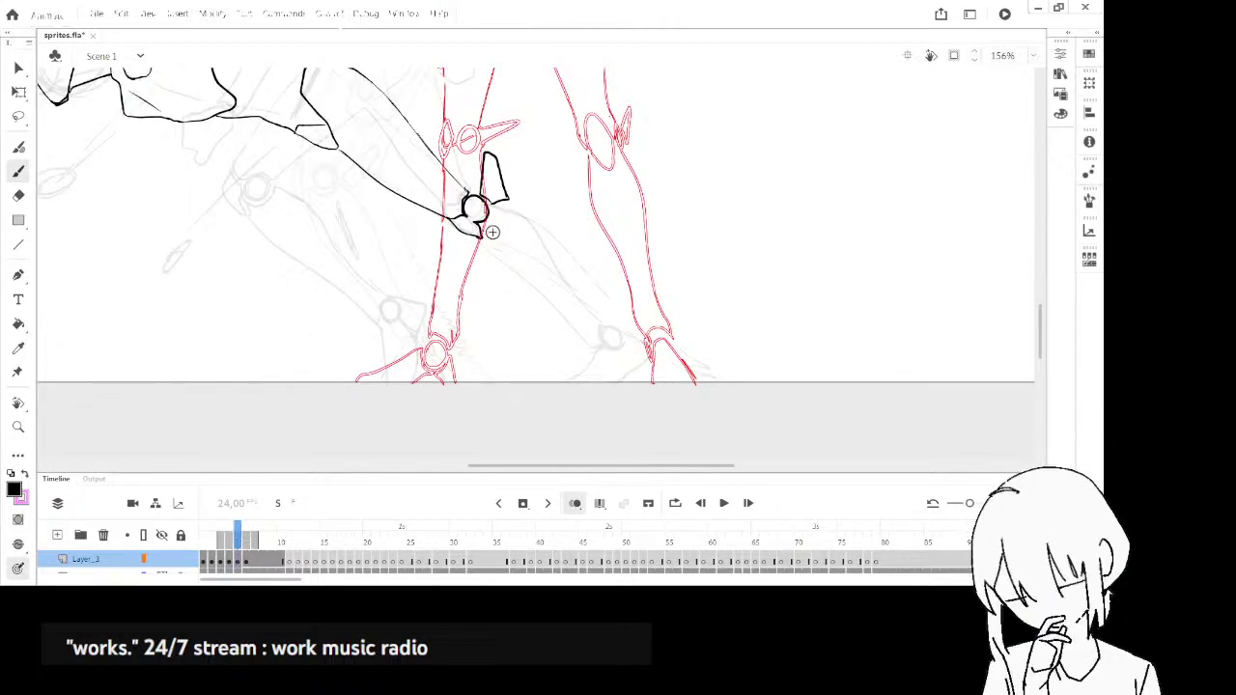
{"action": "key", "text": "comma"}
{"action": "left_click_drag", "start_coordinate": [577, 276], "coordinate": [566, 337]}
{"action": "key", "text": "period"}
{"action": "key", "text": "comma"}
{"action": "key", "text": "period"}
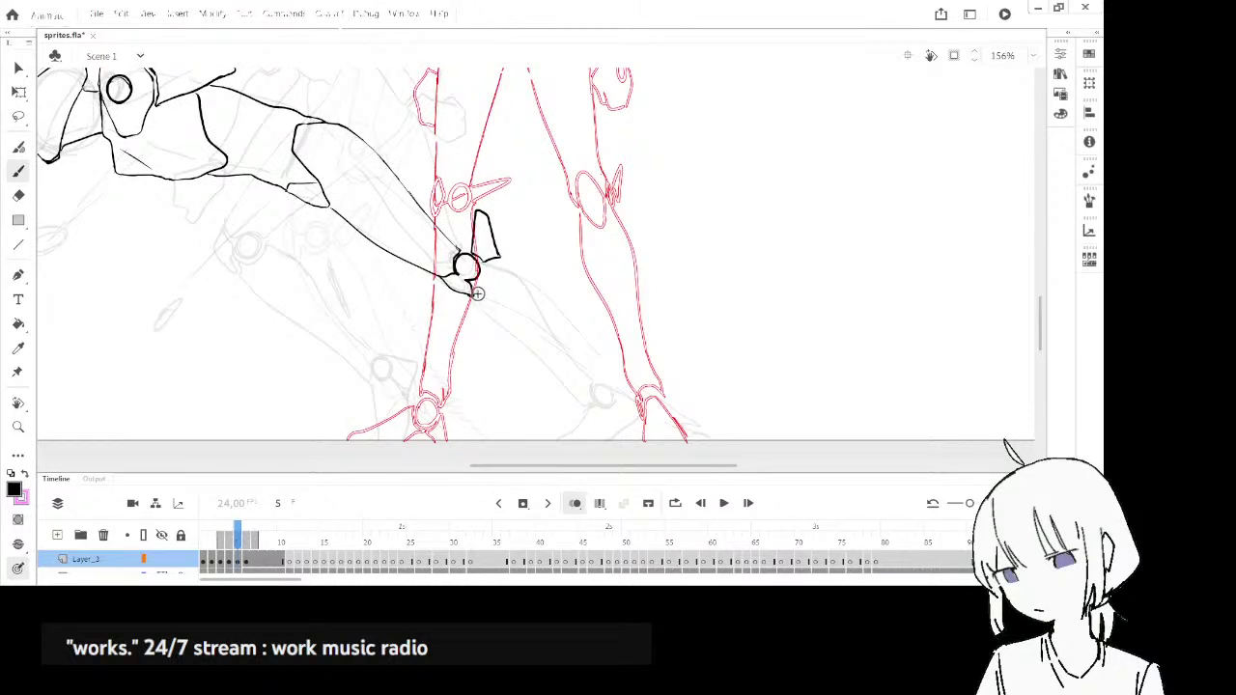
- Ink the extended leg's ankle circle, both shin contours from the knee, and the foot's lower edge towards the ground
{"action": "mouse_move", "coordinate": [583, 365]}
{"action": "left_mouse_down"}
{"action": "mouse_move", "coordinate": [603, 379]}
{"action": "mouse_move", "coordinate": [618, 367]}
{"action": "left_mouse_up"}
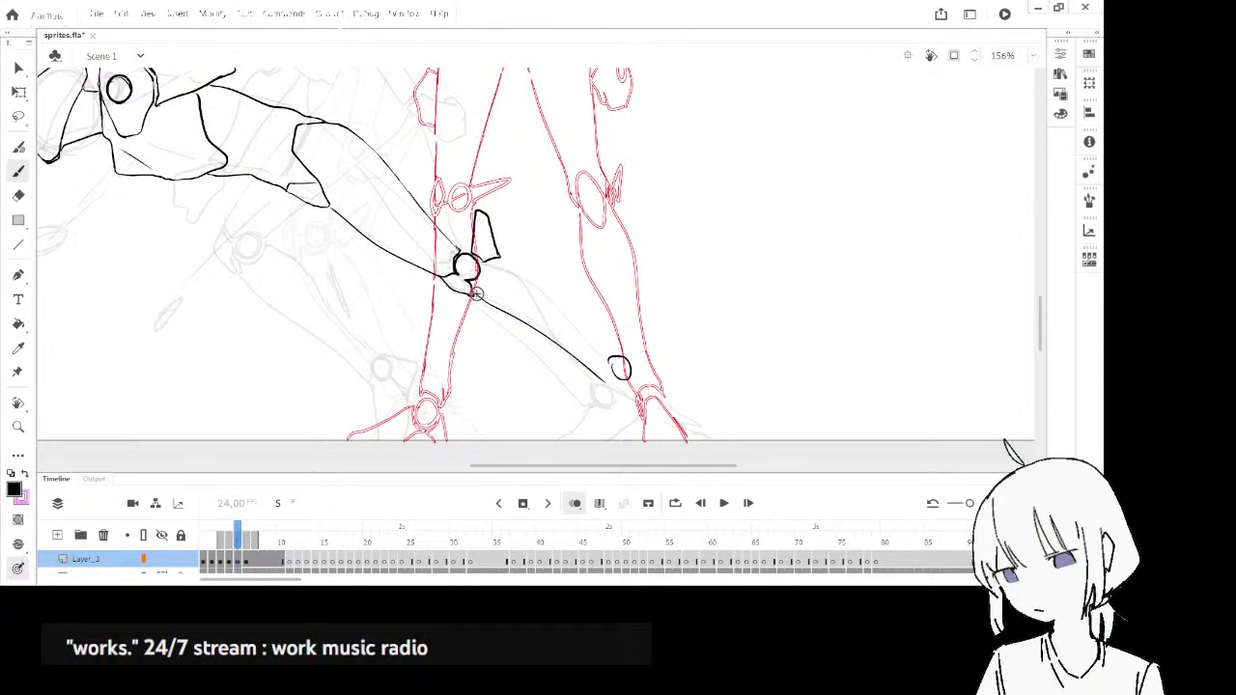
{"action": "left_click_drag", "start_coordinate": [499, 259], "coordinate": [528, 261]}
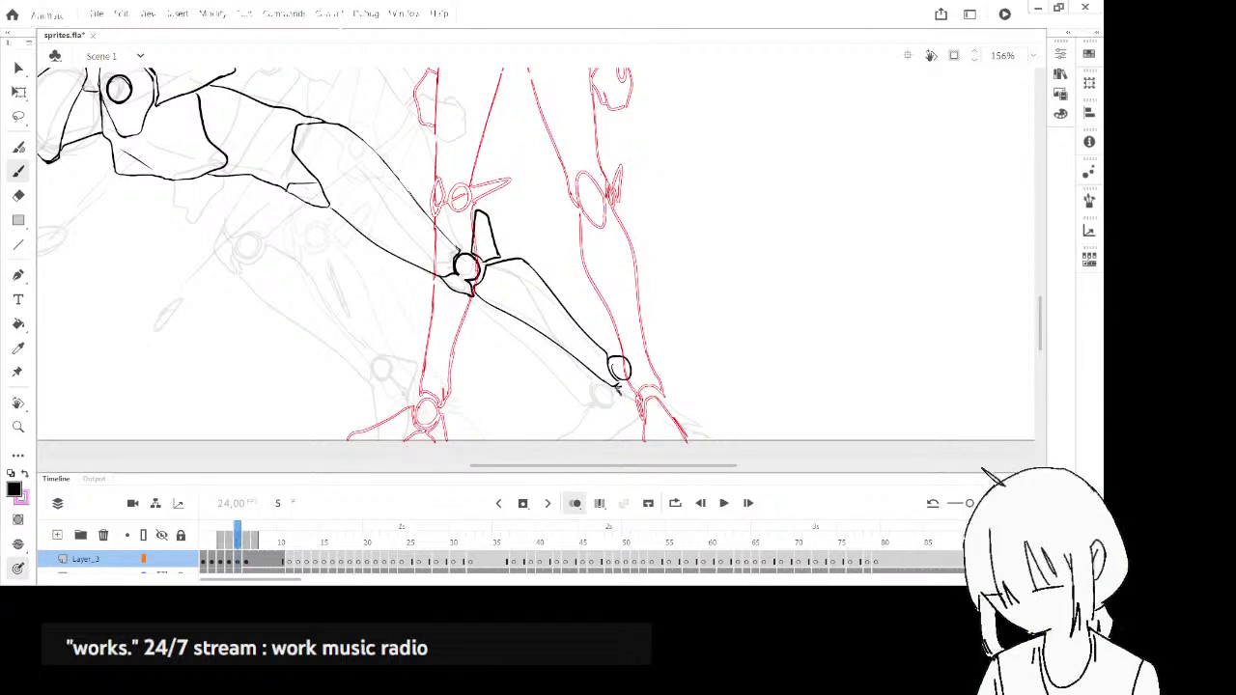
{"action": "left_click_drag", "start_coordinate": [657, 423], "coordinate": [668, 436]}
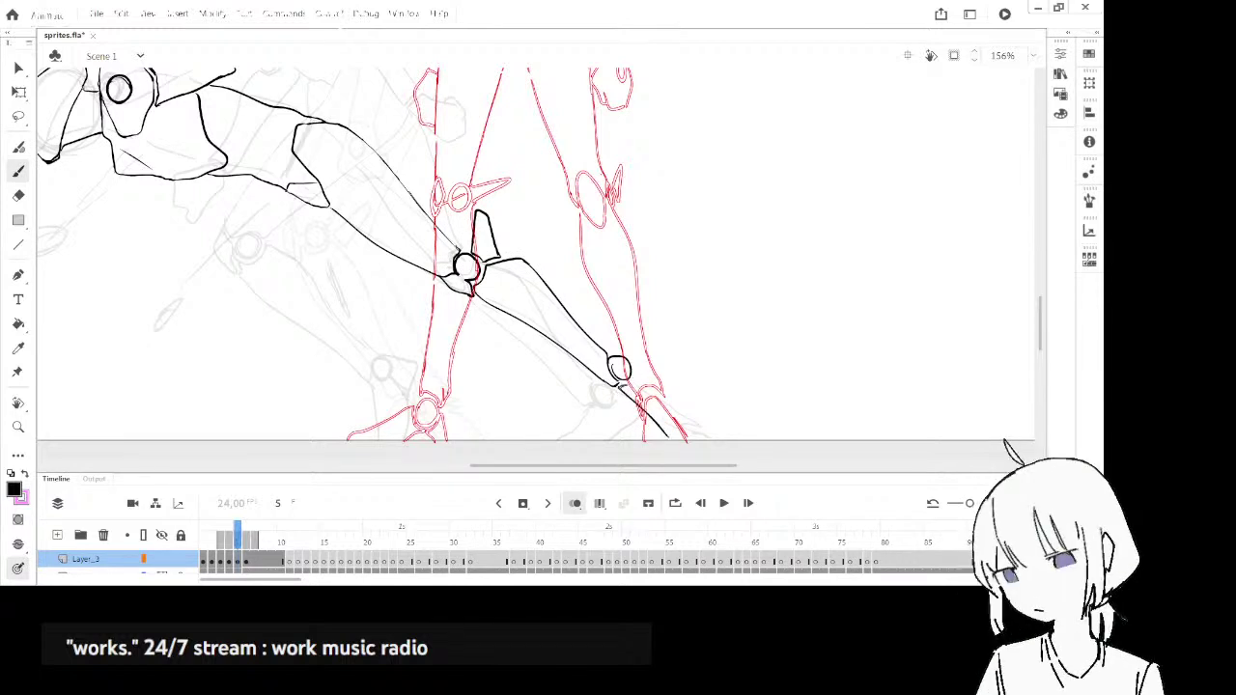
{"action": "mouse_move", "coordinate": [632, 358]}
{"action": "left_mouse_down"}
{"action": "mouse_move", "coordinate": [658, 350]}
{"action": "mouse_move", "coordinate": [659, 383]}
{"action": "mouse_move", "coordinate": [701, 439]}
{"action": "mouse_move", "coordinate": [635, 401]}
{"action": "left_mouse_up"}
{"action": "key", "text": "e"}
{"action": "key", "text": "b"}
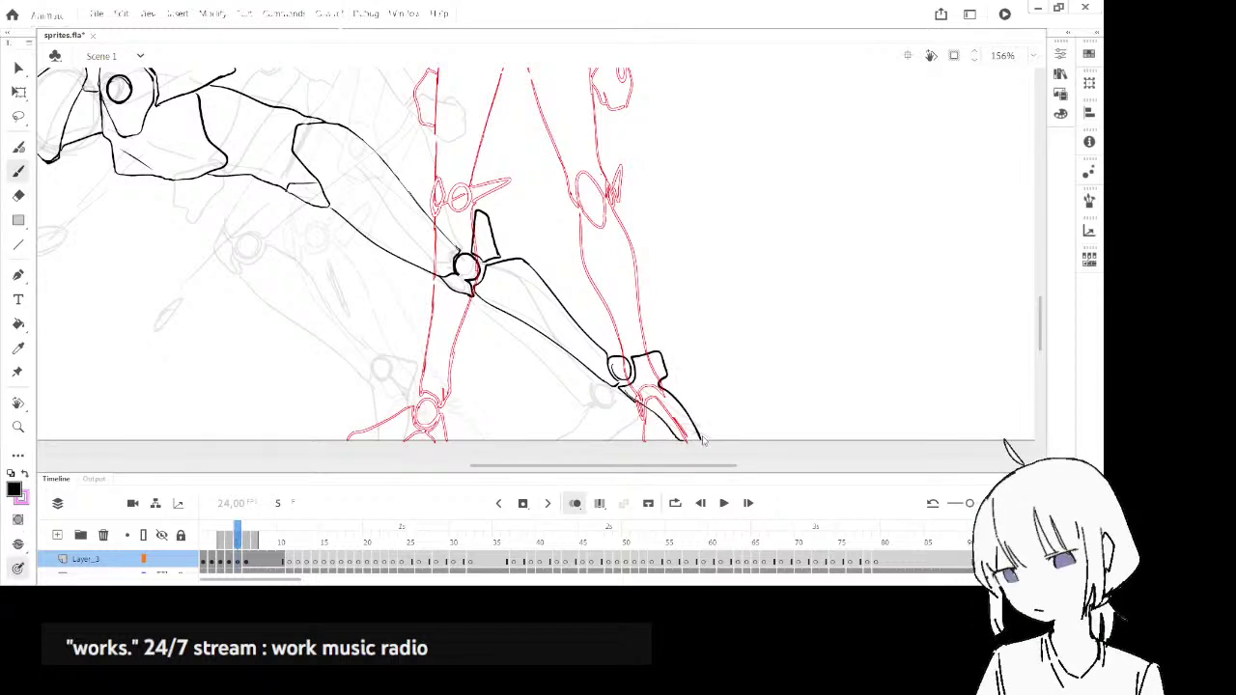
{"action": "key", "text": "ctrl+z"}
{"action": "key", "text": "ctrl+z"}
{"action": "key", "text": "ctrl+z"}
{"action": "key", "text": "ctrl+z"}
{"action": "key", "text": "ctrl+z"}
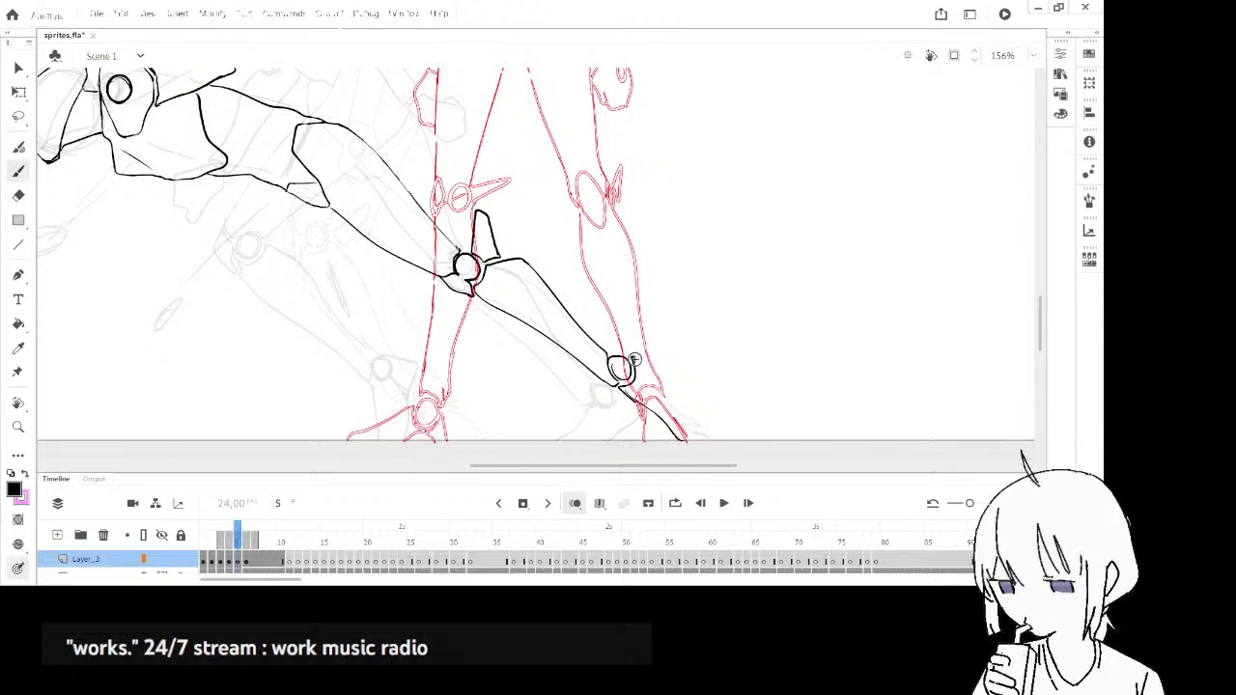
- Ink an angular heel plate above the extended leg's ankle and the foot's upper contour down to the toe
{"action": "left_click_drag", "start_coordinate": [630, 358], "coordinate": [648, 340]}
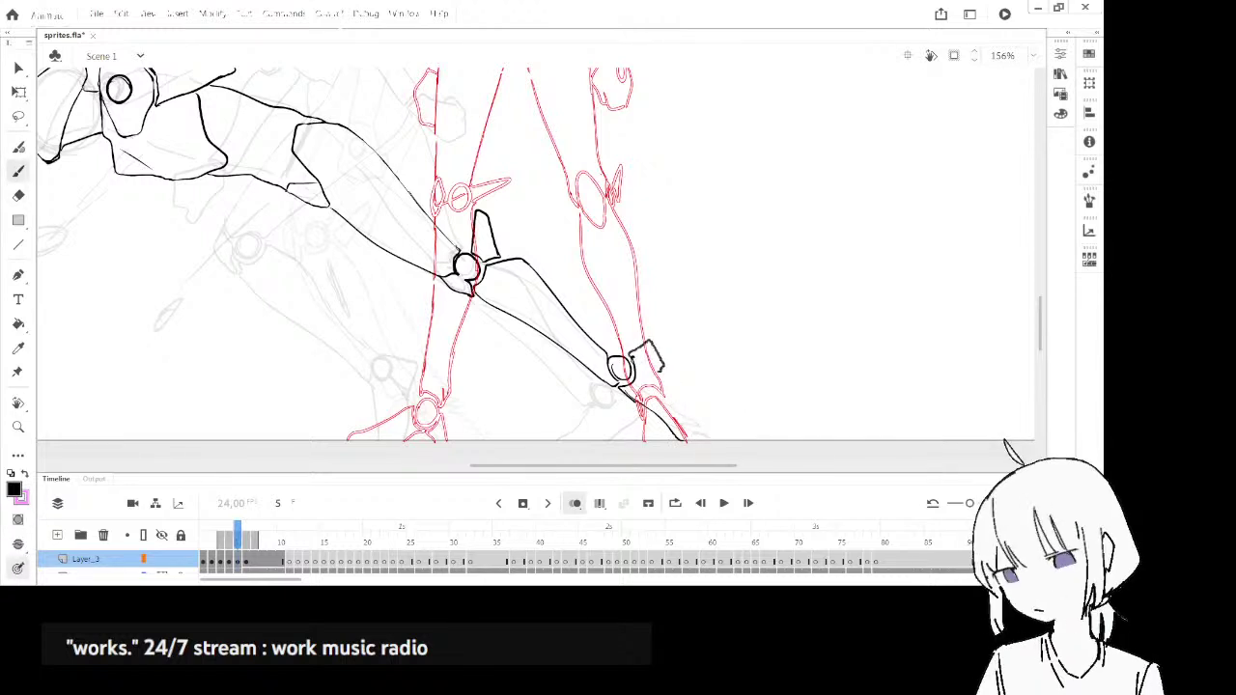
{"action": "left_click_drag", "start_coordinate": [682, 430], "coordinate": [668, 388]}
{"action": "key", "text": "e"}
{"action": "key", "text": "b"}
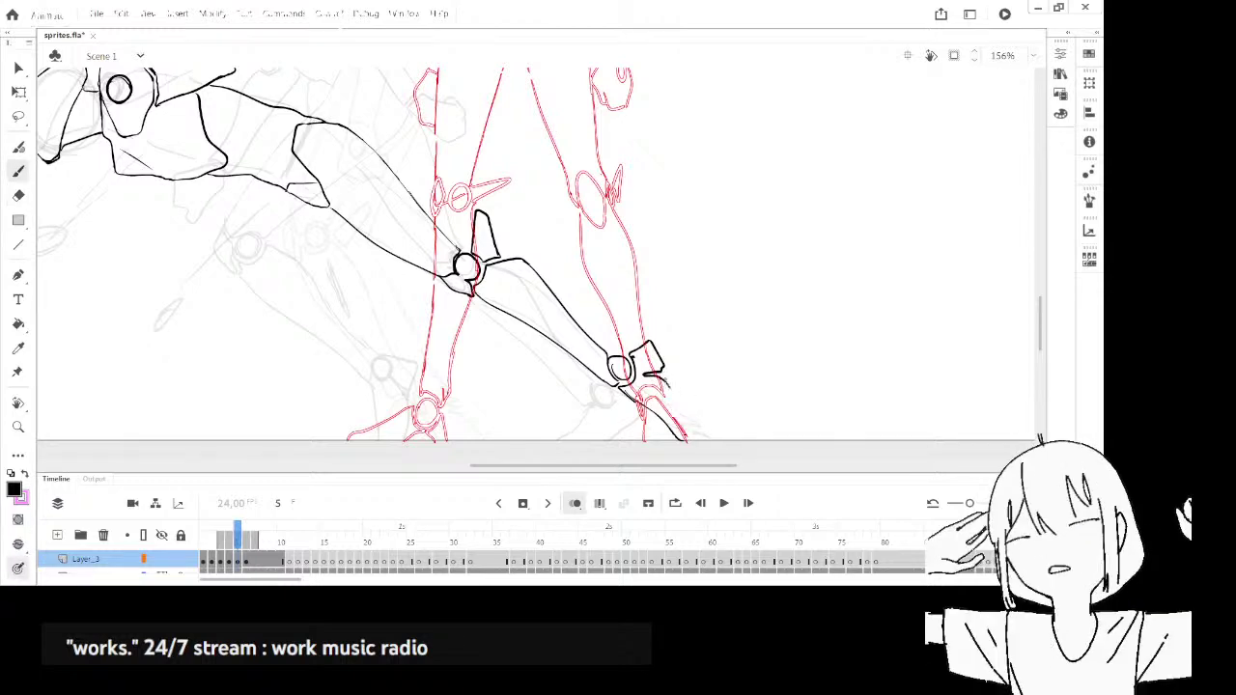
- Step and scrub through the neighbouring frames to check how the extended leg on frame 5 fits the motion
{"action": "left_click_drag", "start_coordinate": [682, 283], "coordinate": [842, 331]}
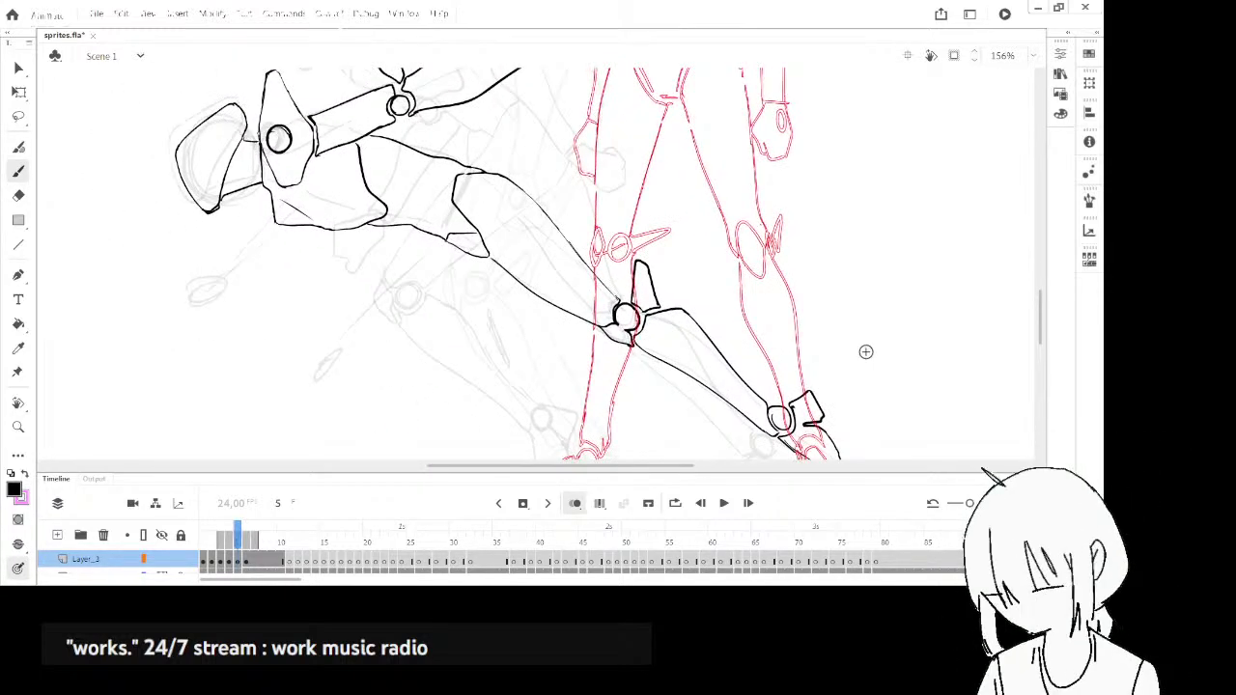
{"action": "key", "text": "period"}
{"action": "key", "text": "period"}
{"action": "key", "text": "period"}
{"action": "key", "text": "period"}
{"action": "key", "text": "period"}
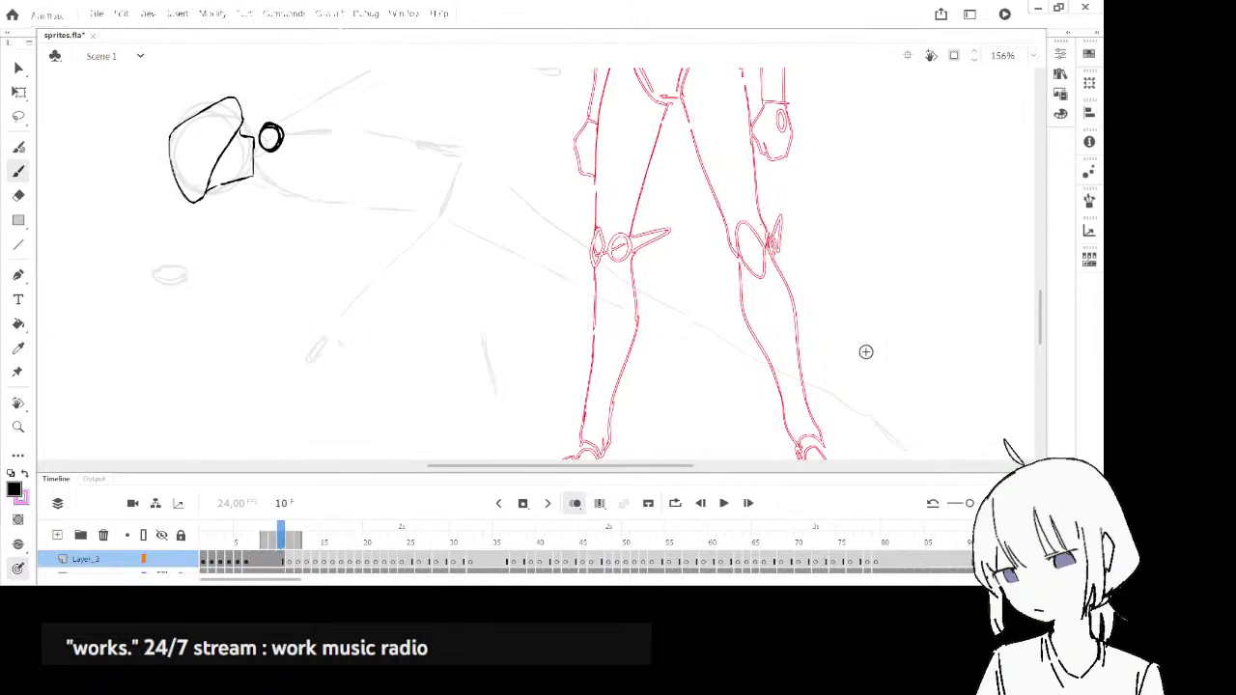
{"action": "mouse_move", "coordinate": [217, 533]}
{"action": "left_mouse_down"}
{"action": "mouse_move", "coordinate": [203, 533]}
{"action": "mouse_move", "coordinate": [254, 533]}
{"action": "mouse_move", "coordinate": [203, 532]}
{"action": "mouse_move", "coordinate": [238, 533]}
{"action": "left_mouse_up"}
{"action": "key", "text": "comma"}
{"action": "key", "text": "comma"}
{"action": "key", "text": "period"}
{"action": "key", "text": "period"}
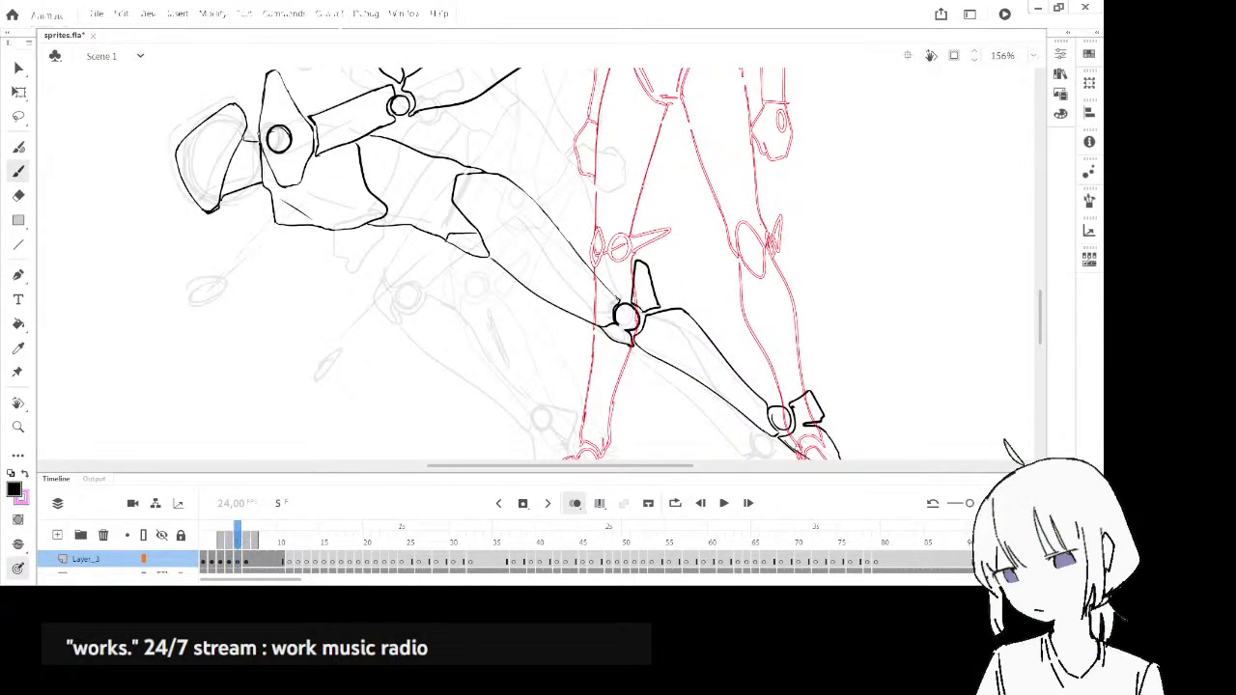
- Ink the upper contour of the bent leg's thigh from the pelvis plate down to the knee
{"action": "key", "text": "comma"}
{"action": "left_click_drag", "start_coordinate": [256, 392], "coordinate": [299, 341]}
{"action": "key", "text": "period"}
{"action": "key", "text": "comma"}
{"action": "key", "text": "period"}
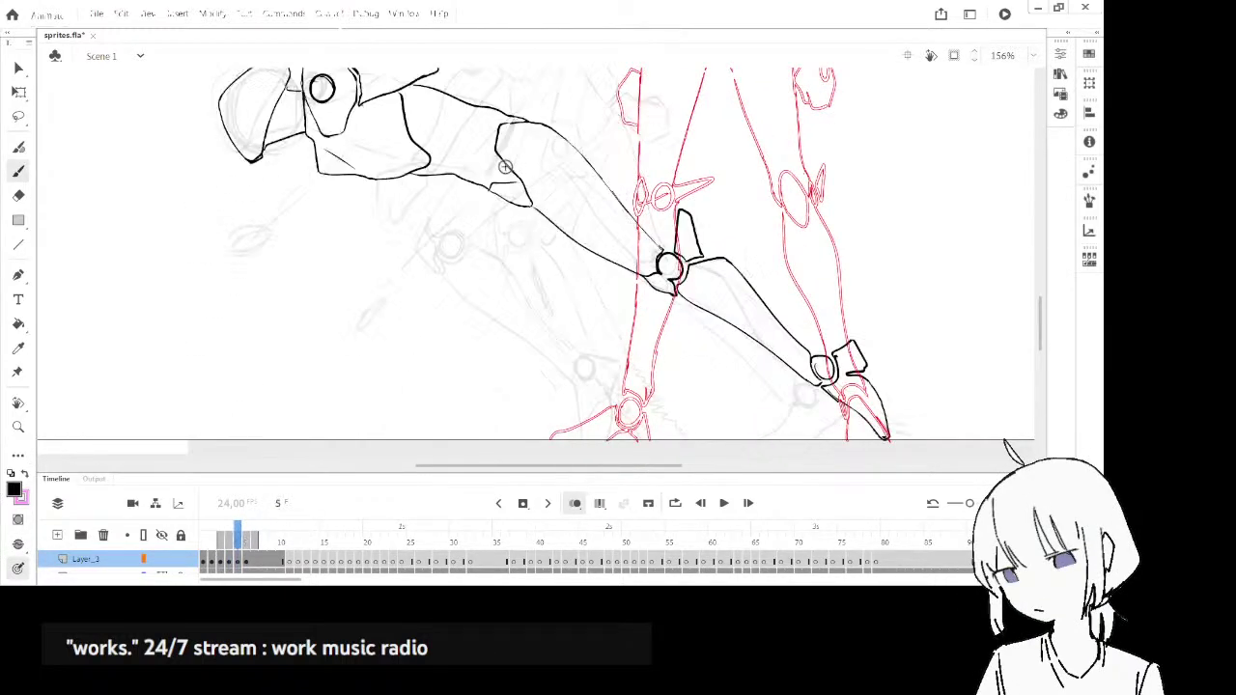
{"action": "left_click_drag", "start_coordinate": [388, 275], "coordinate": [374, 298]}
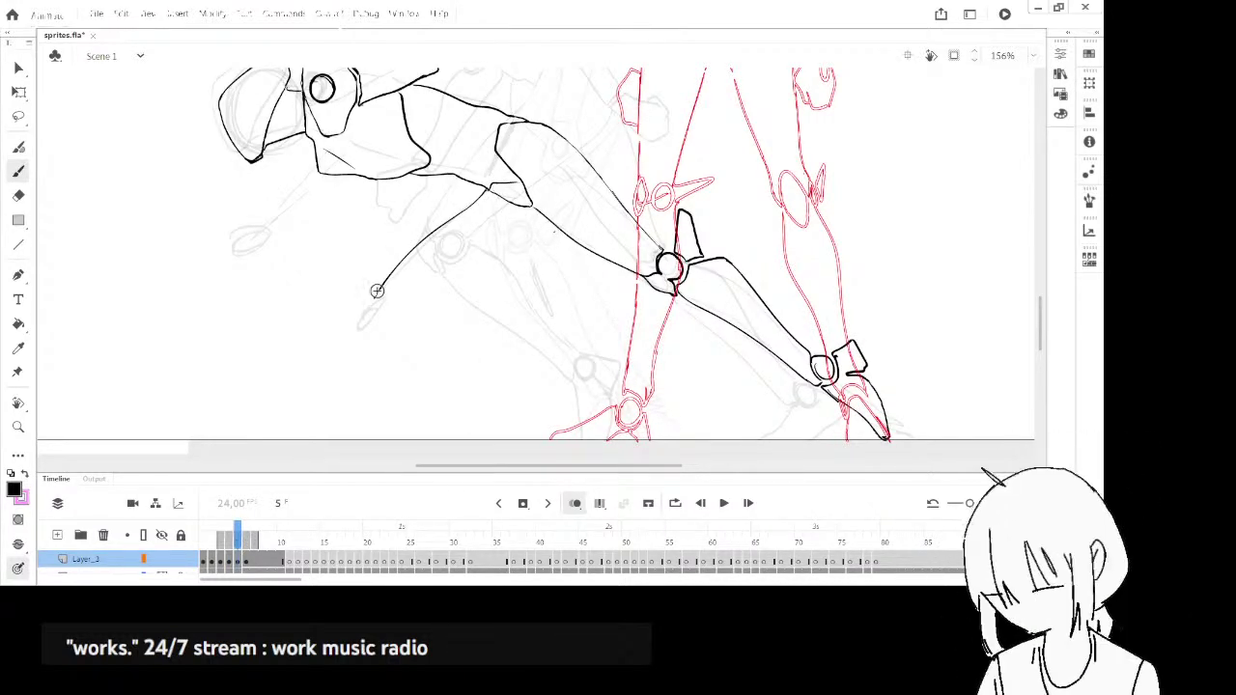
- Ink the bent leg's round knee joint with its kneecap and the thigh's lower contour back to the hip
{"action": "mouse_move", "coordinate": [373, 305]}
{"action": "left_mouse_down"}
{"action": "mouse_move", "coordinate": [387, 334]}
{"action": "mouse_move", "coordinate": [367, 313]}
{"action": "mouse_move", "coordinate": [376, 340]}
{"action": "mouse_move", "coordinate": [551, 225]}
{"action": "left_mouse_up"}
{"action": "key", "text": "comma"}
{"action": "key", "text": "period"}
{"action": "key", "text": "l"}
{"action": "mouse_move", "coordinate": [408, 277]}
{"action": "left_mouse_down"}
{"action": "mouse_move", "coordinate": [418, 377]}
{"action": "mouse_move", "coordinate": [446, 294]}
{"action": "mouse_move", "coordinate": [442, 303]}
{"action": "mouse_move", "coordinate": [537, 241]}
{"action": "left_mouse_up"}
{"action": "left_click", "coordinate": [513, 274]}
{"action": "key", "text": "e"}
{"action": "key", "text": "b"}
{"action": "left_click_drag", "start_coordinate": [415, 312], "coordinate": [476, 275]}
{"action": "left_click_drag", "start_coordinate": [415, 308], "coordinate": [550, 228]}
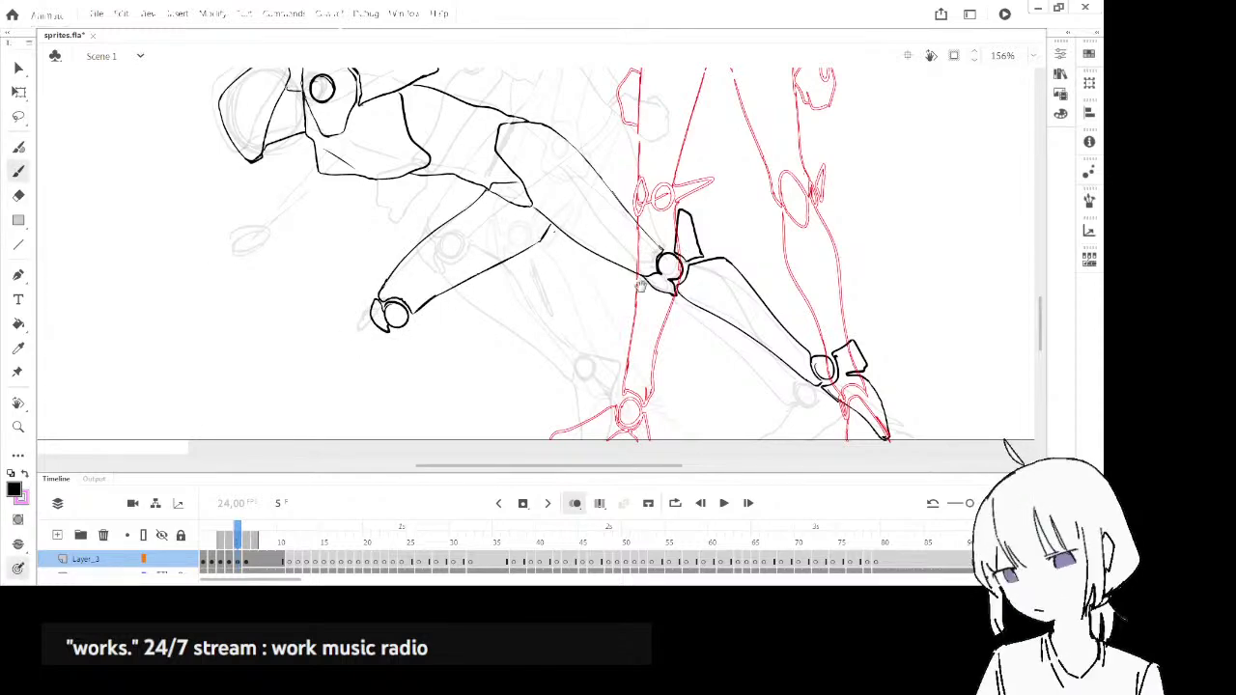
- Ink the bent leg's shin contours folding back from the knee, with a round ankle joint and a pointed foot with heel plate
{"action": "left_click_drag", "start_coordinate": [642, 286], "coordinate": [597, 241]}
{"action": "key", "text": "comma"}
{"action": "key", "text": "period"}
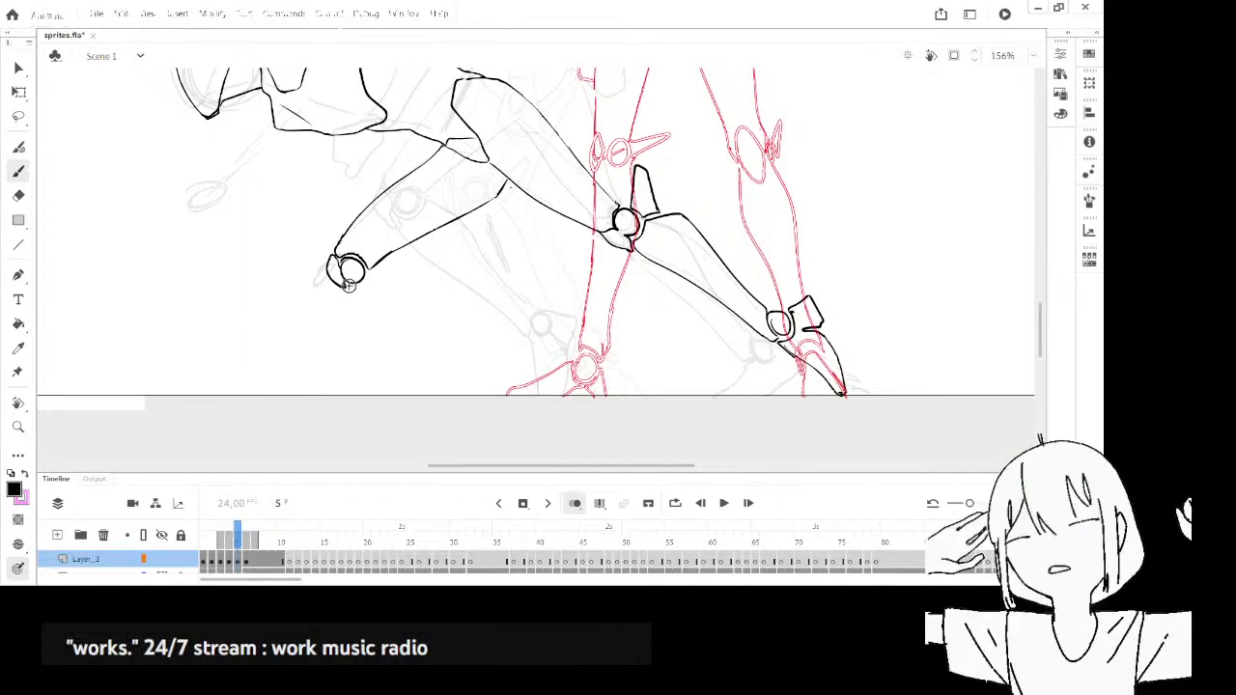
{"action": "left_click_drag", "start_coordinate": [353, 289], "coordinate": [399, 294]}
{"action": "key", "text": "ctrl+z"}
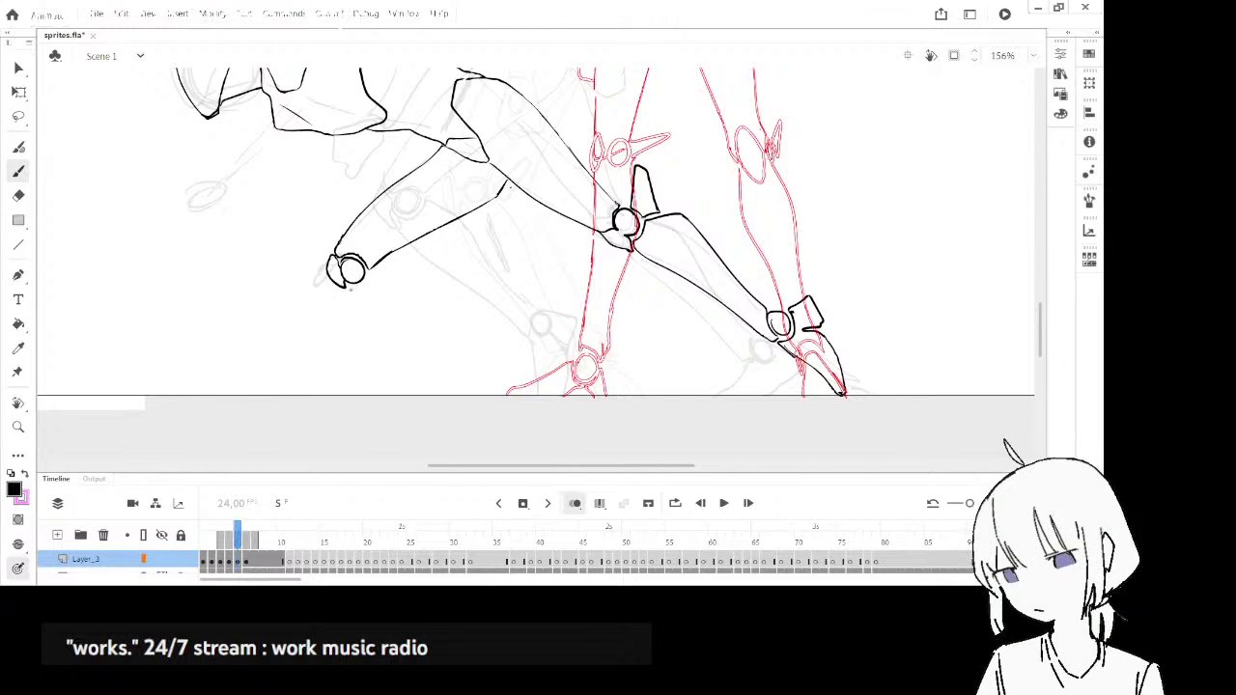
{"action": "left_click_drag", "start_coordinate": [485, 246], "coordinate": [493, 244]}
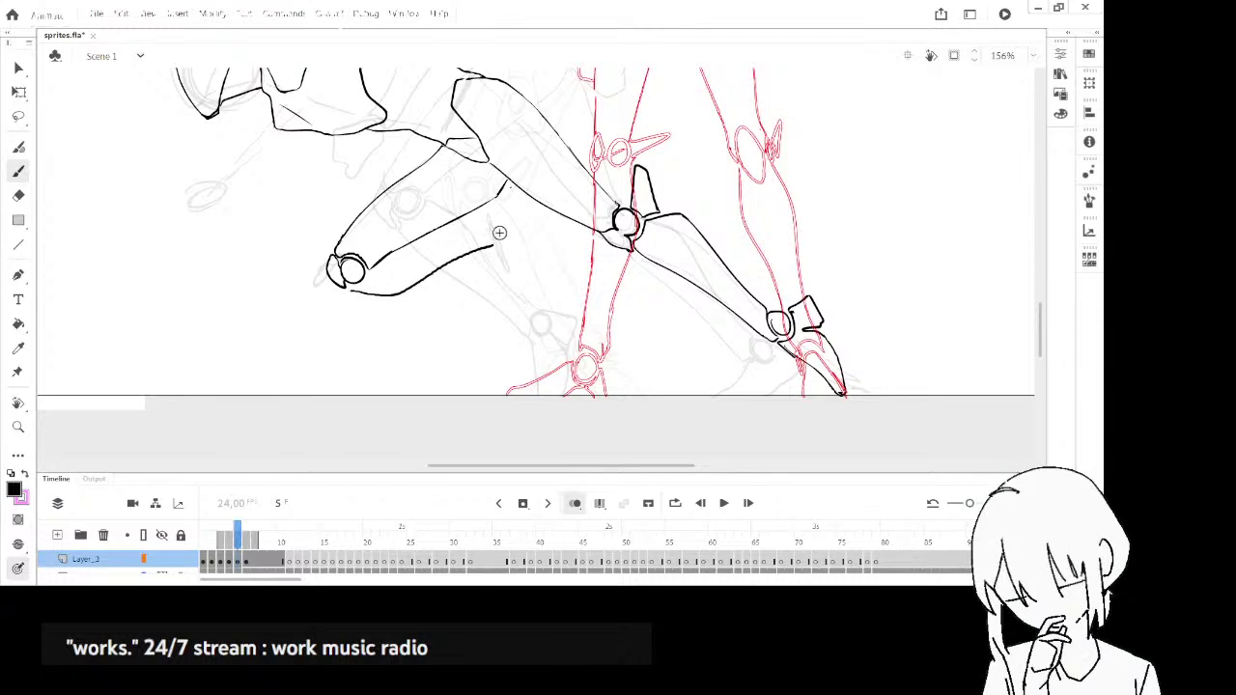
{"action": "mouse_move", "coordinate": [419, 239]}
{"action": "left_mouse_down"}
{"action": "mouse_move", "coordinate": [488, 221]}
{"action": "mouse_move", "coordinate": [562, 277]}
{"action": "left_mouse_up"}
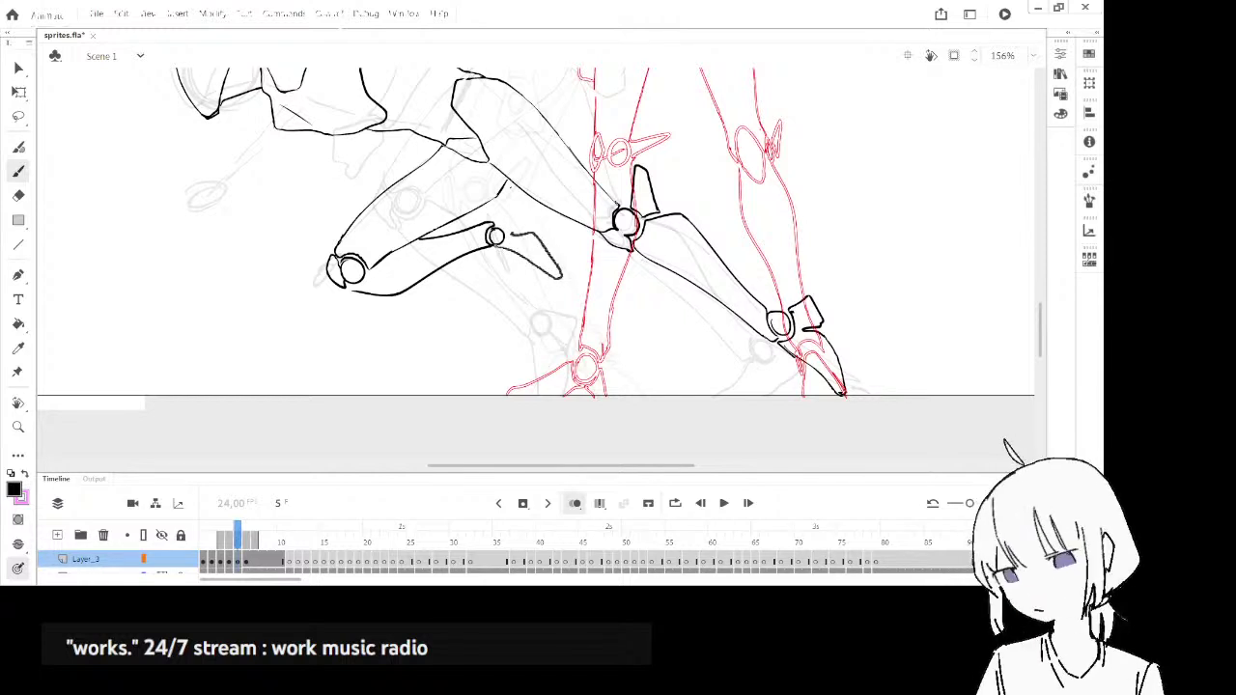
{"action": "left_click_drag", "start_coordinate": [498, 213], "coordinate": [492, 223]}
- Play back and step through the sprite animation to review frame 5's legs against the other frames
{"action": "key", "text": "period"}
{"action": "key", "text": "period"}
{"action": "key", "text": "period"}
{"action": "key", "text": "period"}
{"action": "key", "text": "period"}
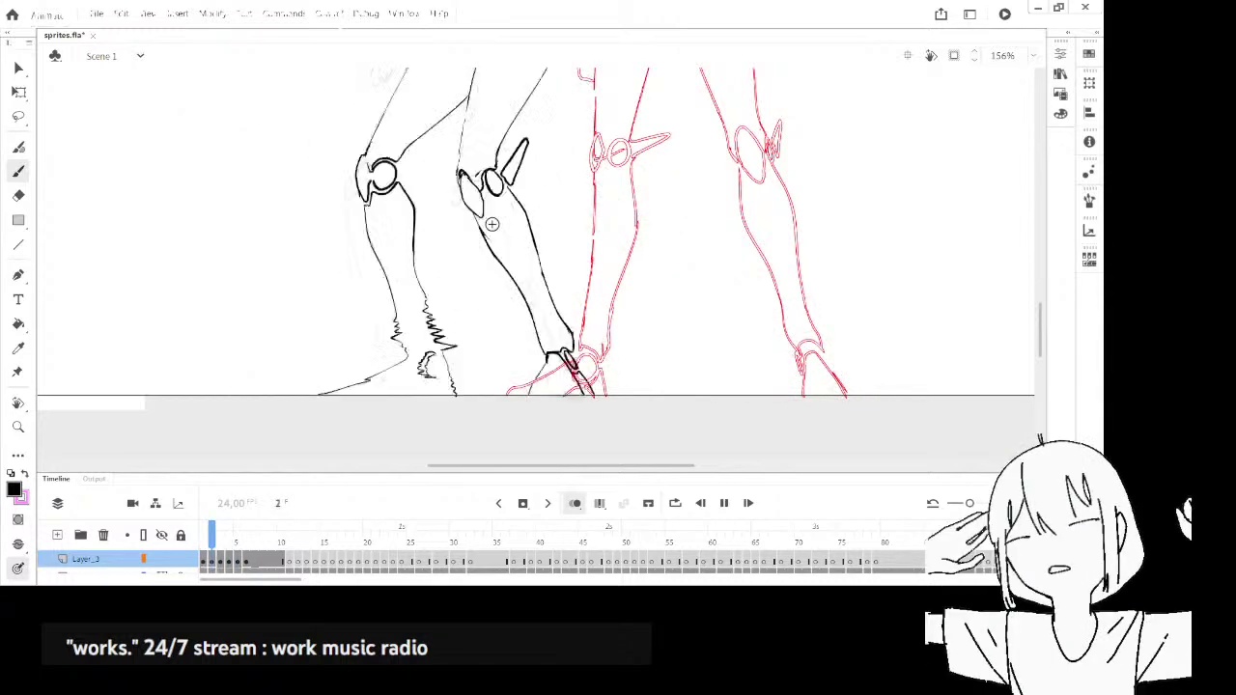
{"action": "left_click_drag", "start_coordinate": [281, 533], "coordinate": [177, 547]}
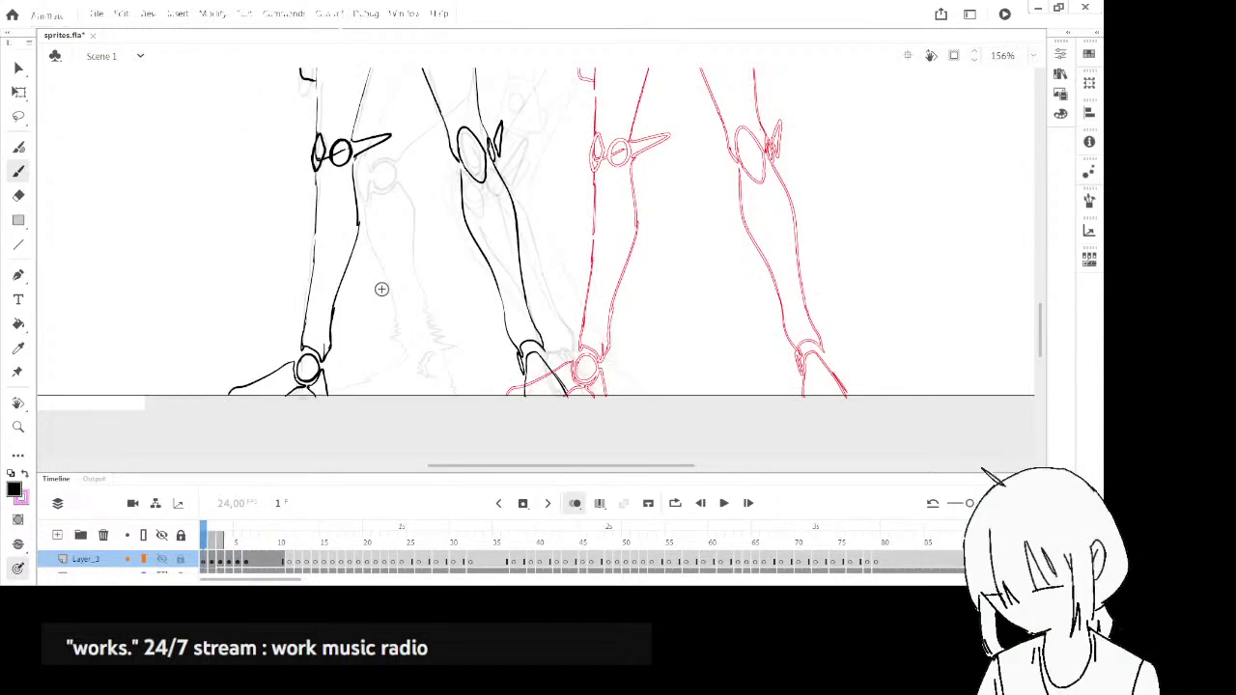
{"action": "scroll", "coordinate": [381, 288], "scroll_direction": "down", "scroll_amount": 2}
{"action": "key", "text": "Return"}
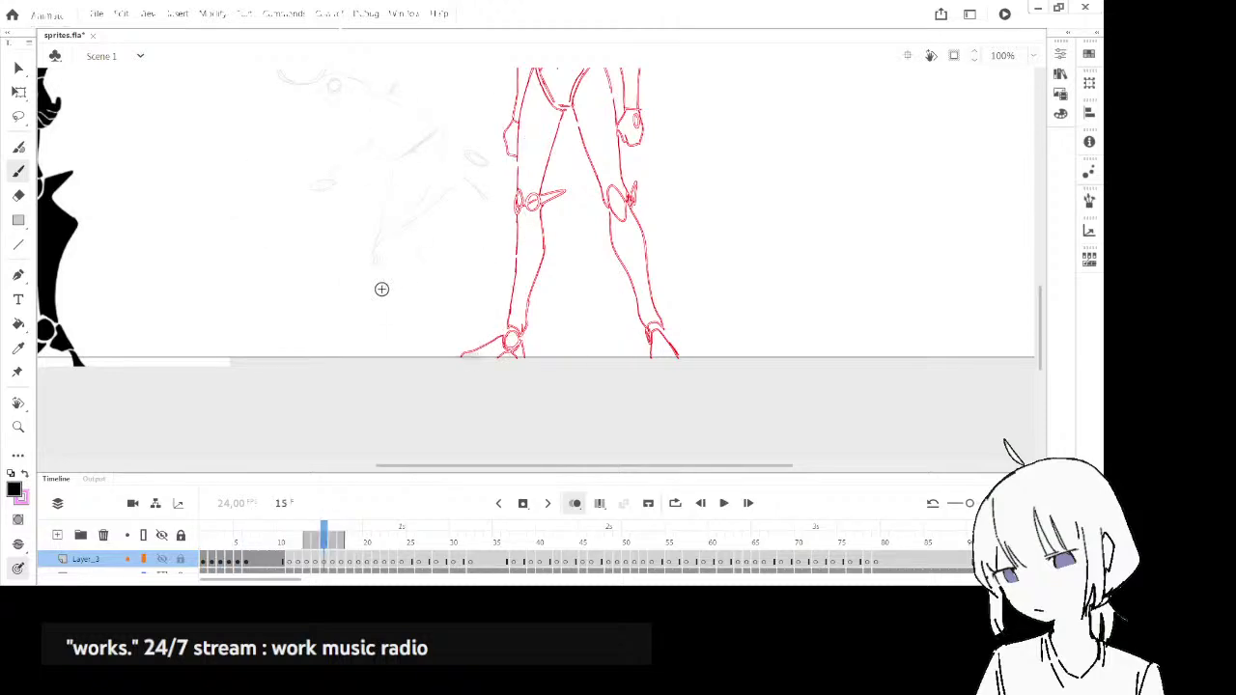
{"action": "key", "text": "Return"}
{"action": "key", "text": "period"}
{"action": "key", "text": "period"}
{"action": "key", "text": "comma"}
{"action": "key", "text": "comma"}
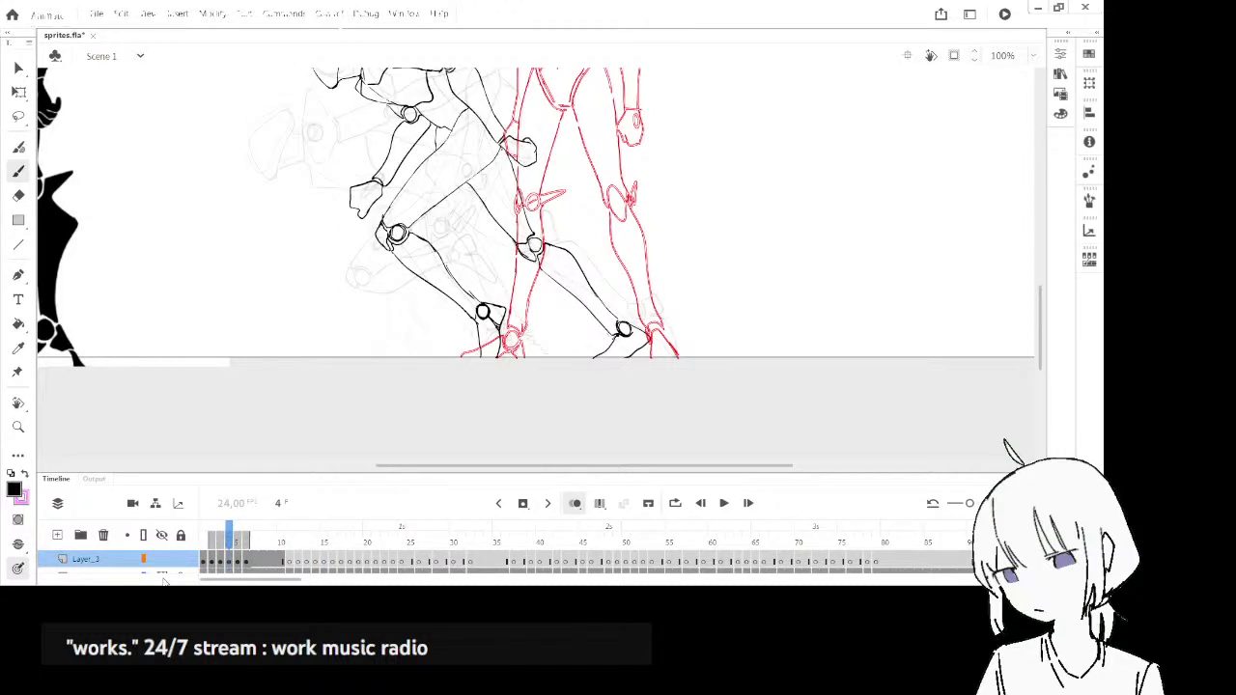
{"action": "key", "text": "period"}
{"action": "left_click_drag", "start_coordinate": [355, 172], "coordinate": [433, 254]}
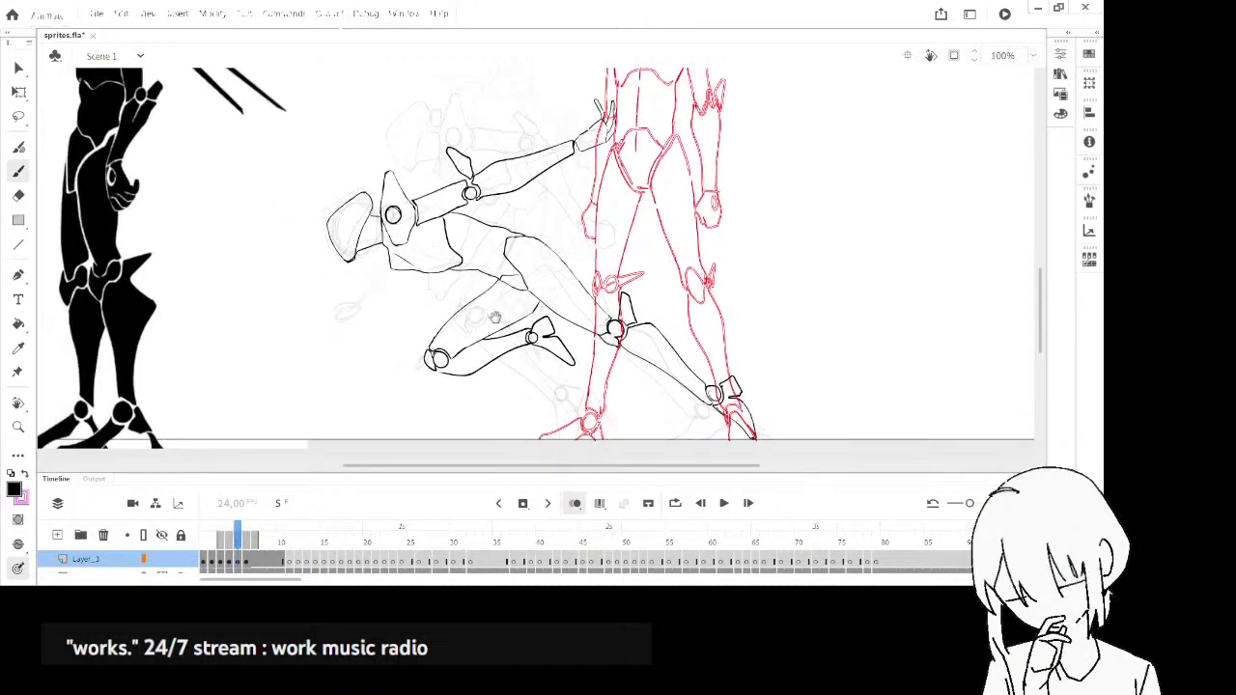
{"action": "scroll", "coordinate": [409, 274], "scroll_direction": "up", "scroll_amount": 4}
{"action": "scroll", "coordinate": [408, 280], "scroll_direction": "up", "scroll_amount": 3}
{"action": "scroll", "coordinate": [477, 279], "scroll_direction": "up", "scroll_amount": 3}
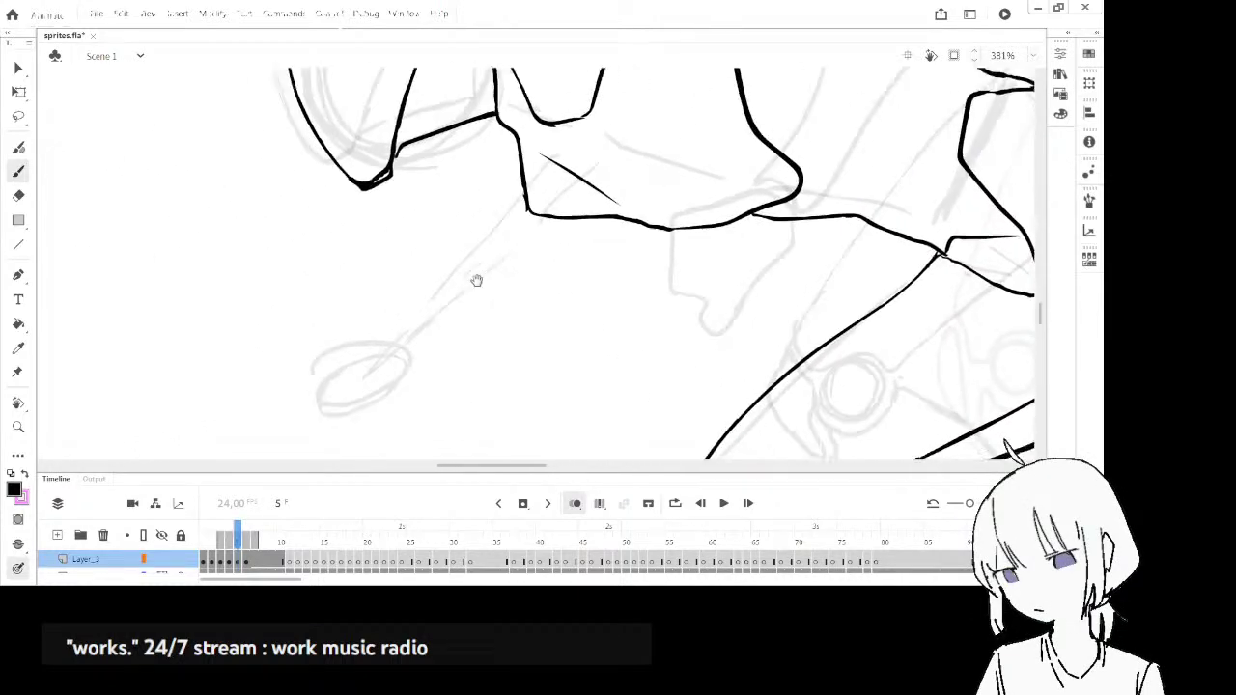
{"action": "left_click_drag", "start_coordinate": [450, 343], "coordinate": [473, 367]}
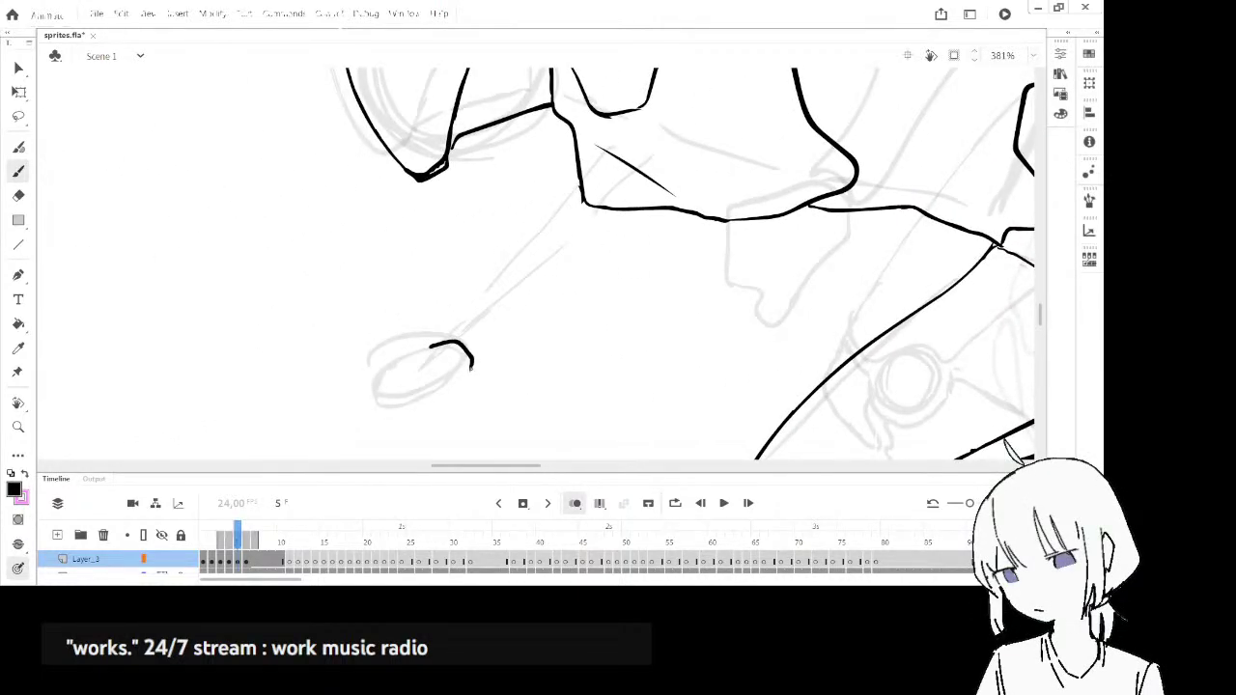
{"action": "scroll", "coordinate": [447, 385], "scroll_direction": "down", "scroll_amount": 2}
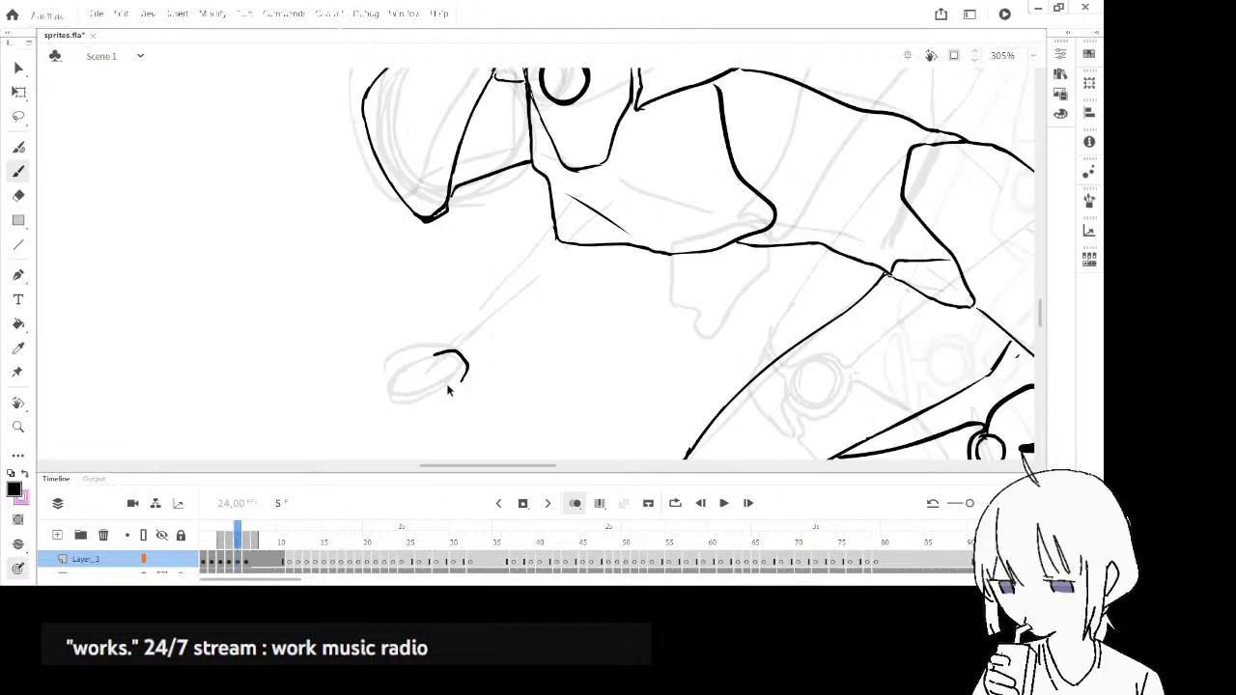
{"action": "scroll", "coordinate": [447, 385], "scroll_direction": "down", "scroll_amount": 2}
{"action": "left_click_drag", "start_coordinate": [772, 393], "coordinate": [632, 310]}
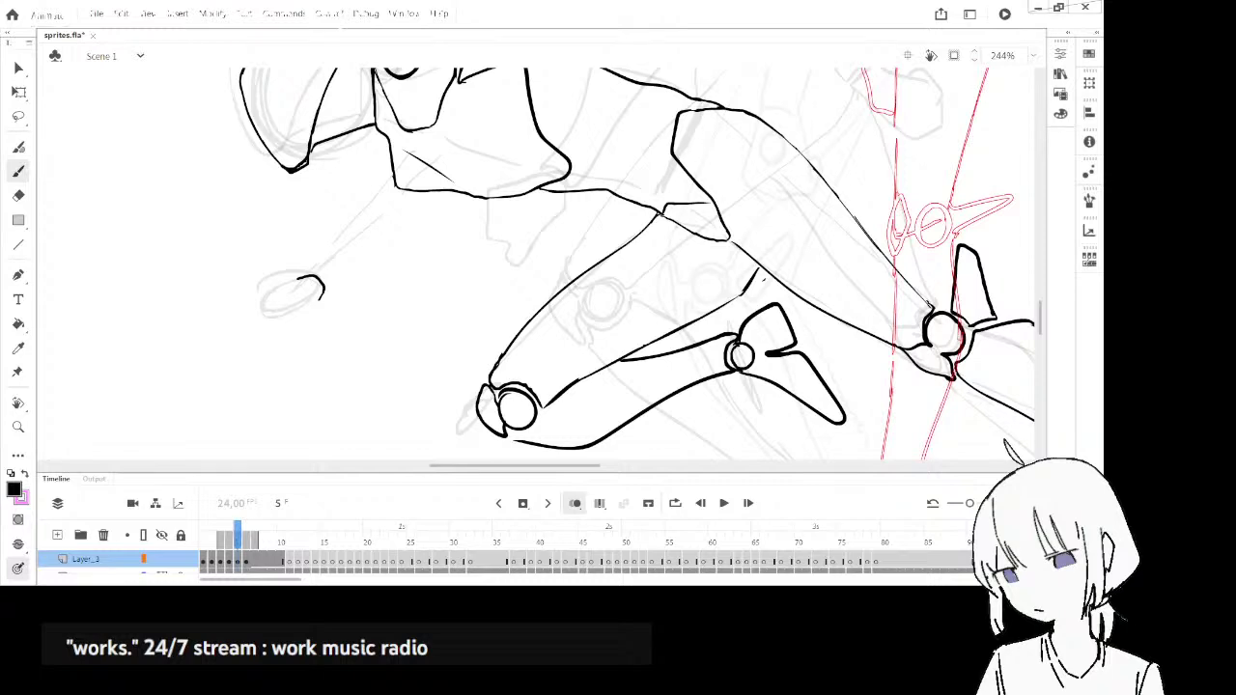
- Ink the lowered hand beneath the head as an angular palm with a thumb and slender extended fingers
{"action": "key", "text": "comma"}
{"action": "key", "text": "period"}
{"action": "left_click_drag", "start_coordinate": [541, 352], "coordinate": [733, 391]}
{"action": "key", "text": "e"}
{"action": "mouse_move", "coordinate": [513, 334]}
{"action": "left_mouse_down"}
{"action": "mouse_move", "coordinate": [490, 319]}
{"action": "mouse_move", "coordinate": [528, 332]}
{"action": "left_mouse_up"}
{"action": "key", "text": "b"}
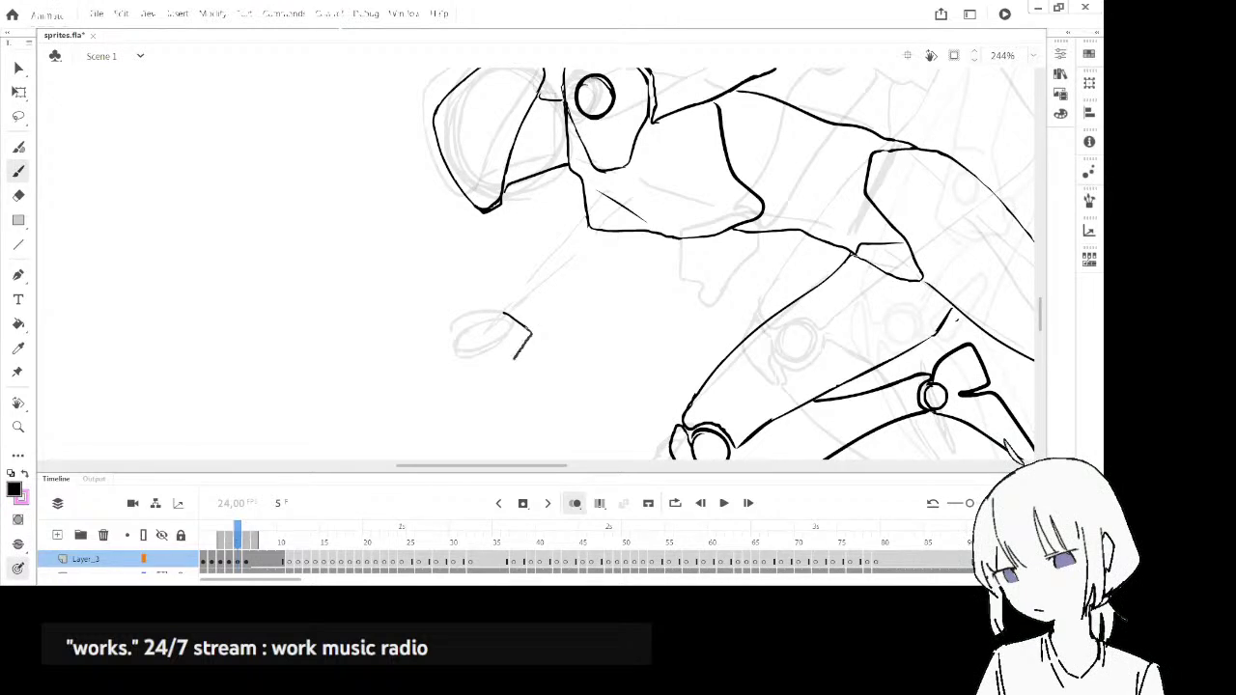
{"action": "mouse_move", "coordinate": [458, 382]}
{"action": "left_mouse_down"}
{"action": "mouse_move", "coordinate": [515, 352]}
{"action": "mouse_move", "coordinate": [480, 347]}
{"action": "mouse_move", "coordinate": [498, 313]}
{"action": "mouse_move", "coordinate": [401, 348]}
{"action": "left_mouse_up"}
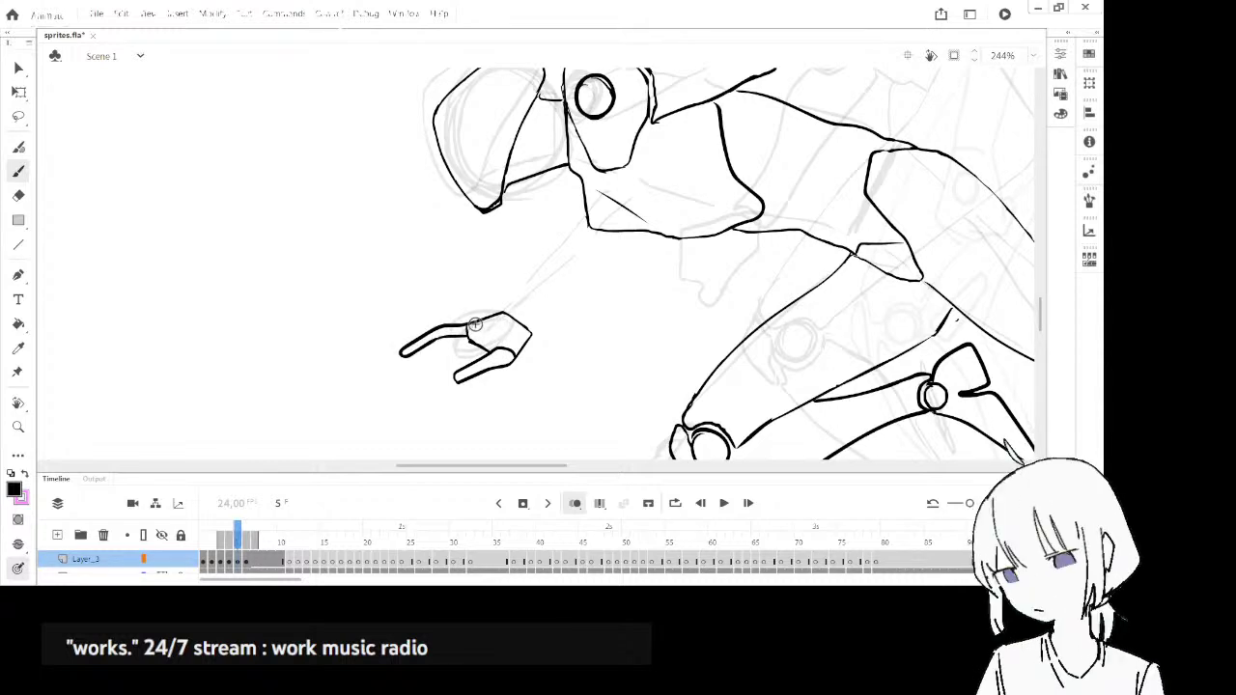
{"action": "left_click_drag", "start_coordinate": [439, 313], "coordinate": [416, 339]}
{"action": "key", "text": "ctrl+z"}
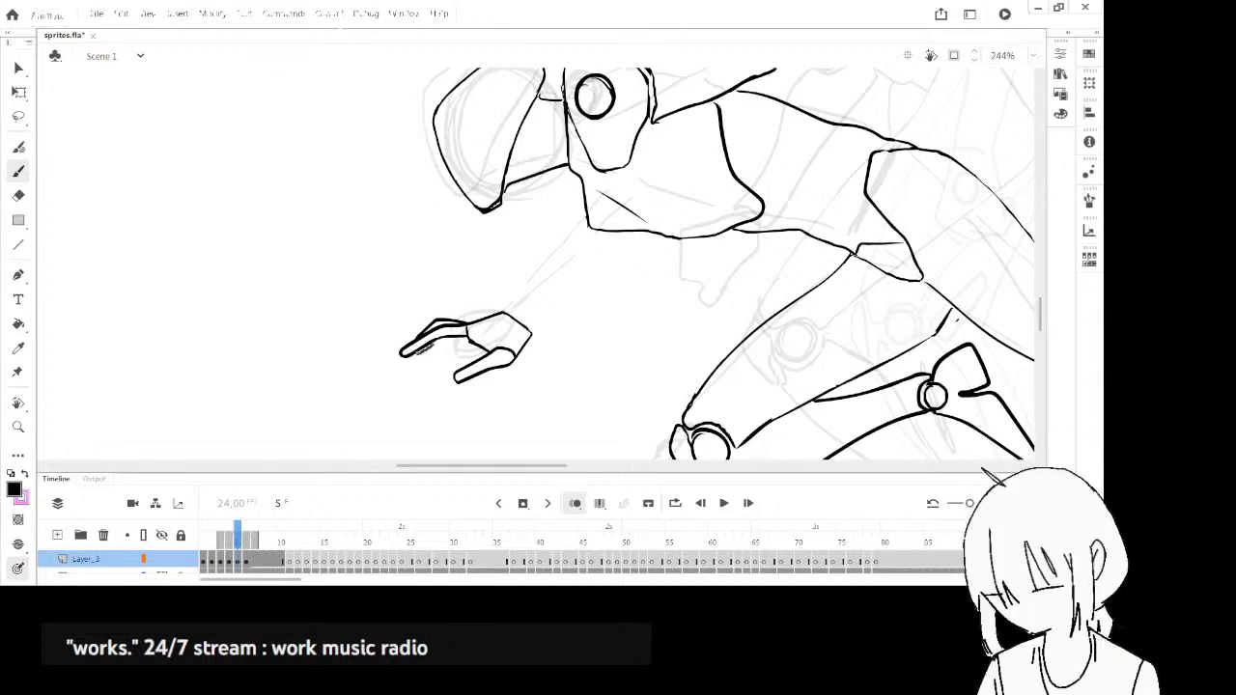
- Ink the lowered hand's wrist band and both forearm contours up to the underside of the chest
{"action": "left_click_drag", "start_coordinate": [656, 353], "coordinate": [588, 391]}
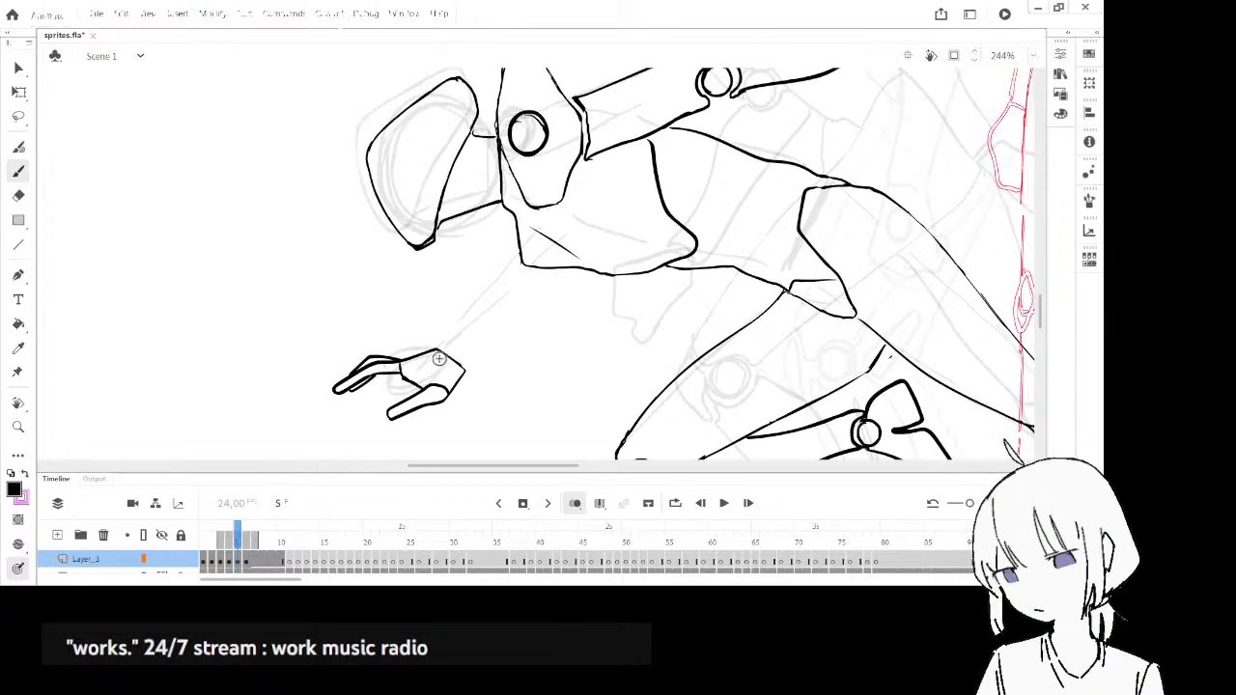
{"action": "left_click_drag", "start_coordinate": [465, 345], "coordinate": [449, 394]}
{"action": "mouse_move", "coordinate": [474, 352]}
{"action": "left_mouse_down"}
{"action": "mouse_move", "coordinate": [459, 338]}
{"action": "mouse_move", "coordinate": [474, 319]}
{"action": "left_mouse_up"}
{"action": "mouse_move", "coordinate": [509, 270]}
{"action": "left_mouse_down"}
{"action": "mouse_move", "coordinate": [517, 323]}
{"action": "mouse_move", "coordinate": [582, 270]}
{"action": "left_mouse_up"}
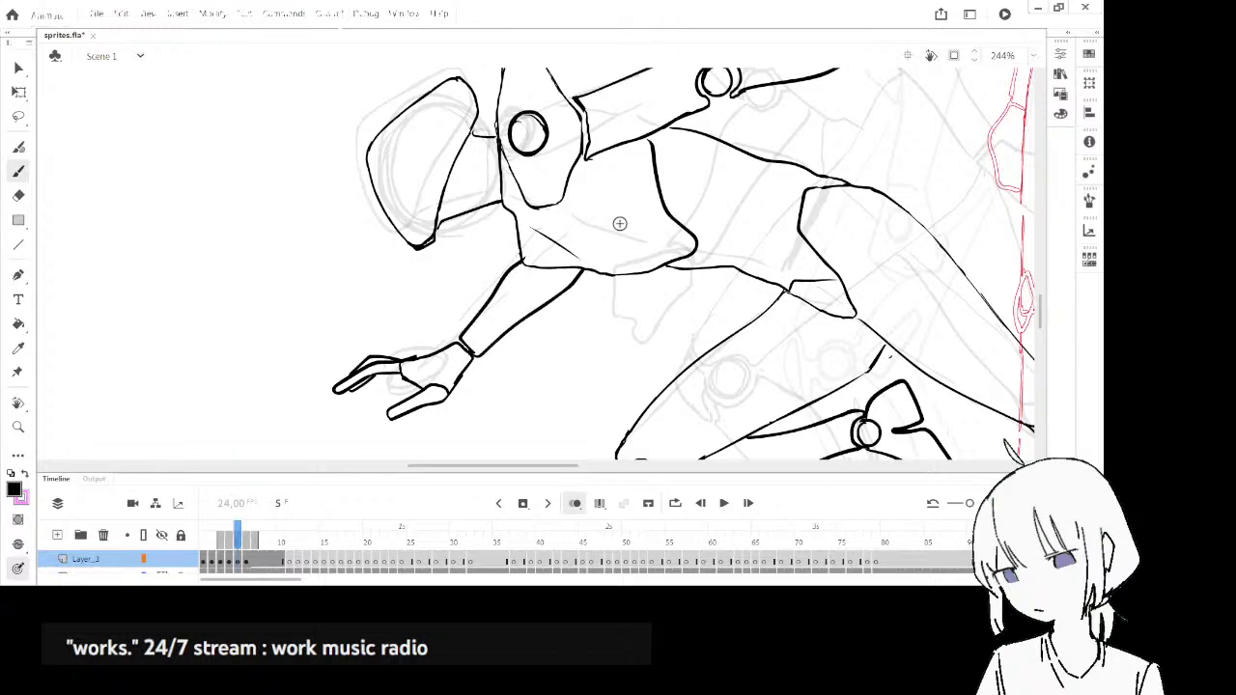
- Check the completed pose on frame 5 against the preceding frames and move on to frame 6
{"action": "left_click_drag", "start_coordinate": [695, 289], "coordinate": [693, 340]}
{"action": "scroll", "coordinate": [681, 364], "scroll_direction": "down", "scroll_amount": 3}
{"action": "key", "text": "comma"}
{"action": "key", "text": "comma"}
{"action": "key", "text": "comma"}
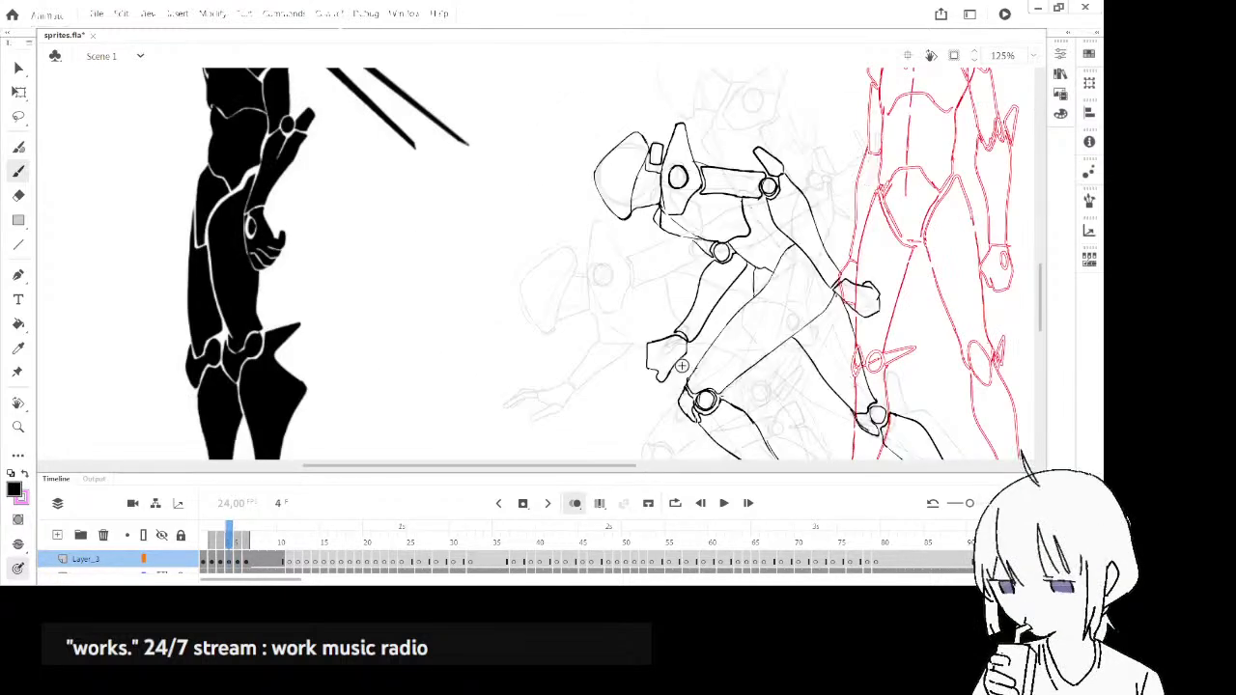
{"action": "key", "text": "period"}
{"action": "key", "text": "period"}
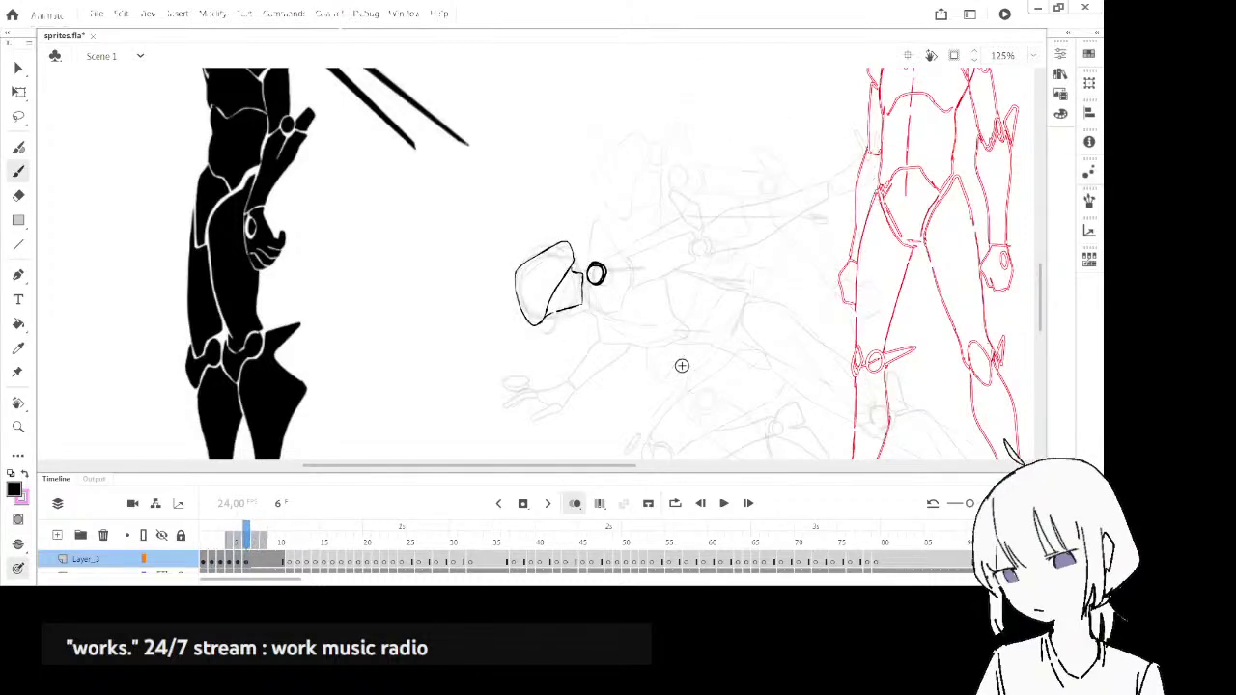
- Play back the sprite animation and step through the opening frames to review frame 5's pose
{"action": "key", "text": "comma"}
{"action": "key", "text": "comma"}
{"action": "key", "text": "comma"}
{"action": "key", "text": "Return"}
{"action": "key", "text": "Return"}
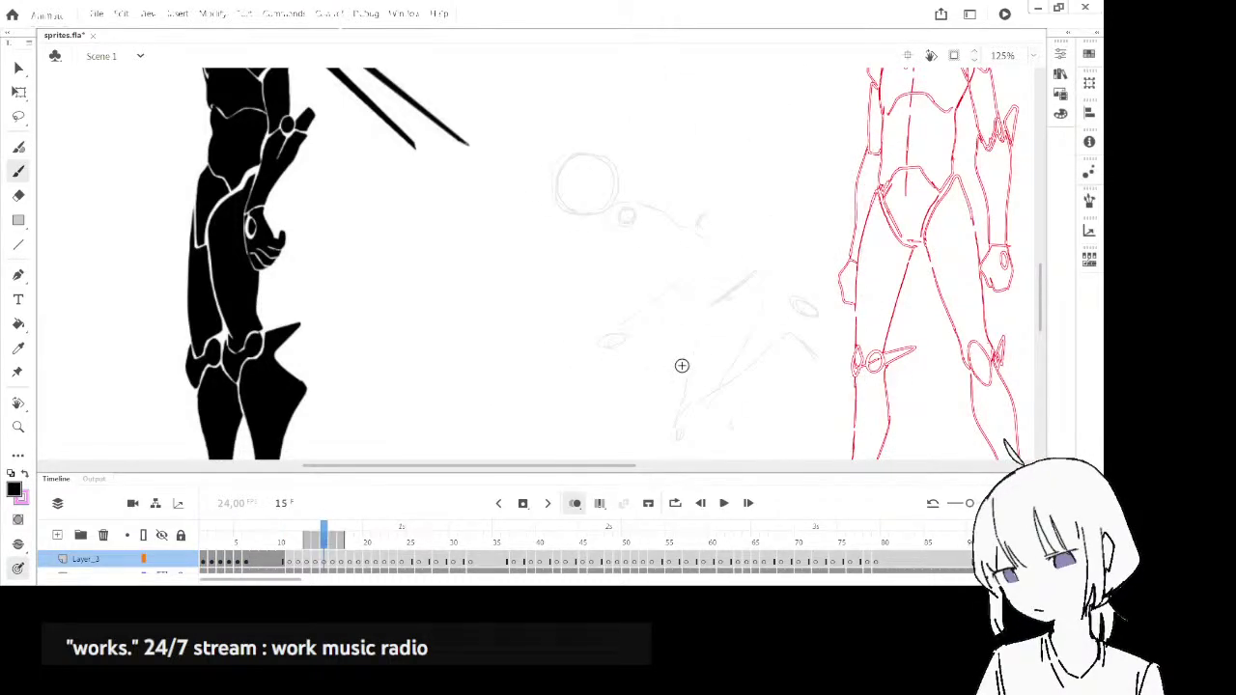
{"action": "mouse_move", "coordinate": [231, 540]}
{"action": "left_mouse_down"}
{"action": "mouse_move", "coordinate": [220, 539]}
{"action": "mouse_move", "coordinate": [290, 539]}
{"action": "mouse_move", "coordinate": [205, 537]}
{"action": "mouse_move", "coordinate": [290, 538]}
{"action": "mouse_move", "coordinate": [220, 538]}
{"action": "left_mouse_up"}
{"action": "key", "text": "comma"}
{"action": "key", "text": "period"}
{"action": "key", "text": "period"}
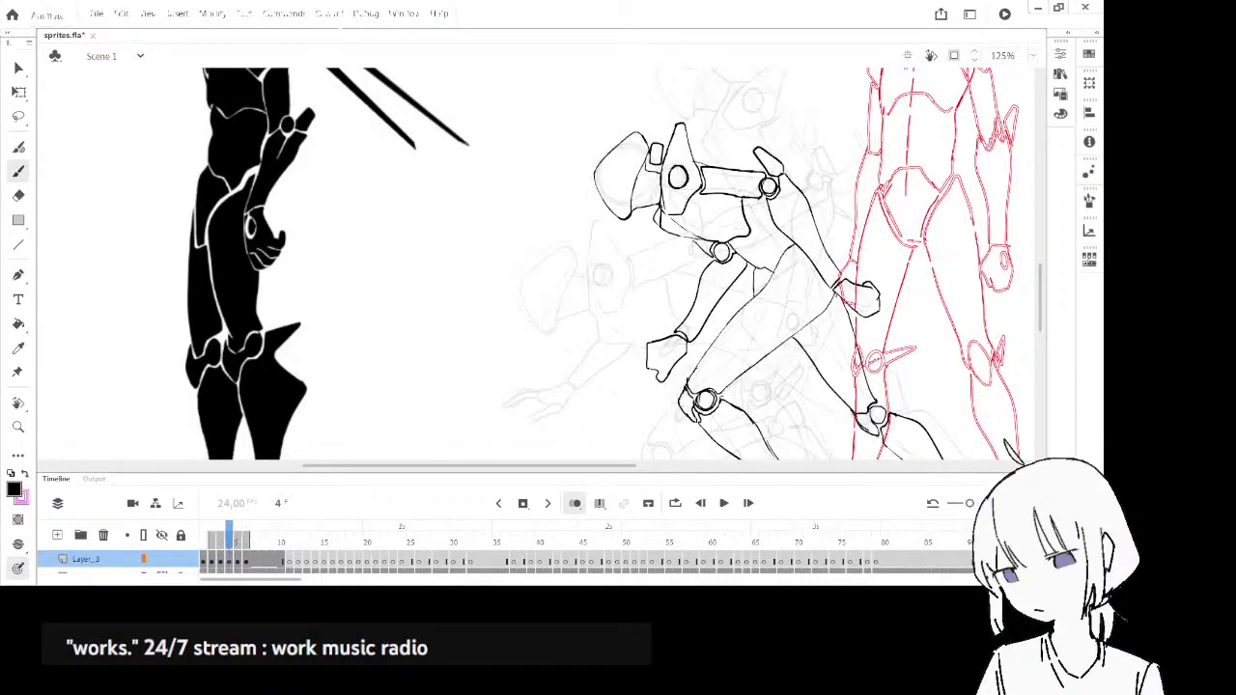
{"action": "key", "text": "period"}
- Erase the rough hip and bent-thigh lines on frame 5 and redraw the thigh's upper and lower contours
{"action": "left_click_drag", "start_coordinate": [802, 385], "coordinate": [778, 304]}
{"action": "key", "text": "e"}
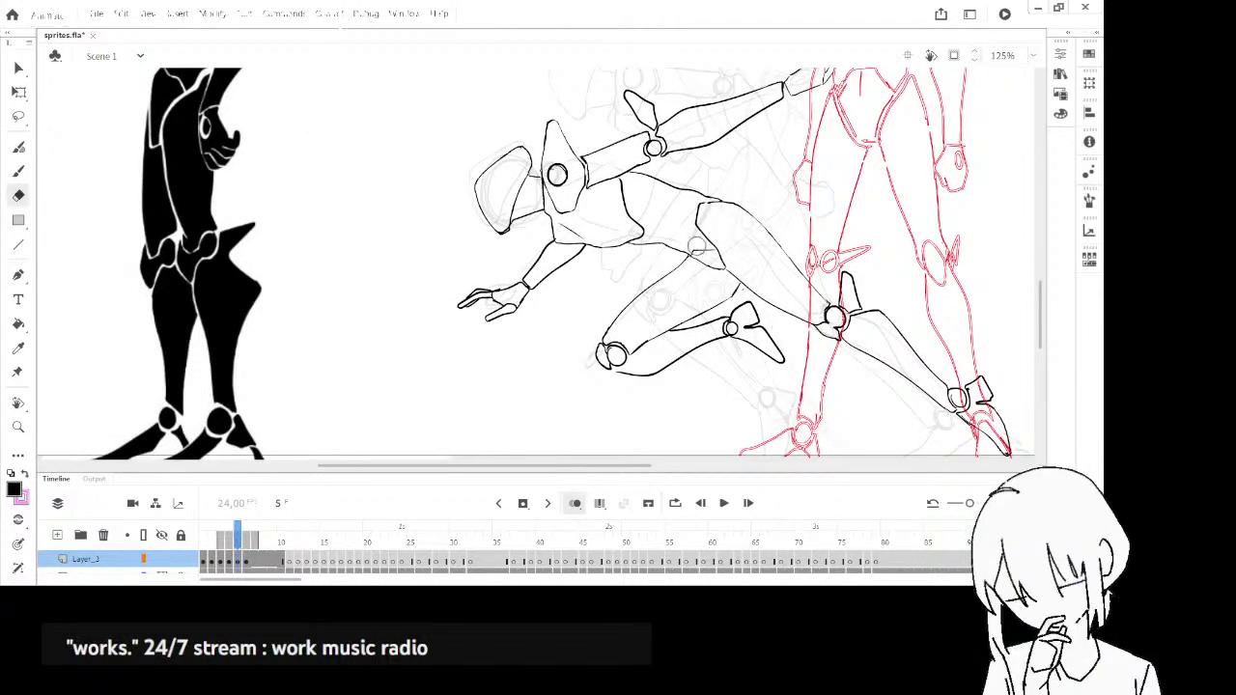
{"action": "key", "text": "b"}
{"action": "left_click_drag", "start_coordinate": [626, 311], "coordinate": [687, 241]}
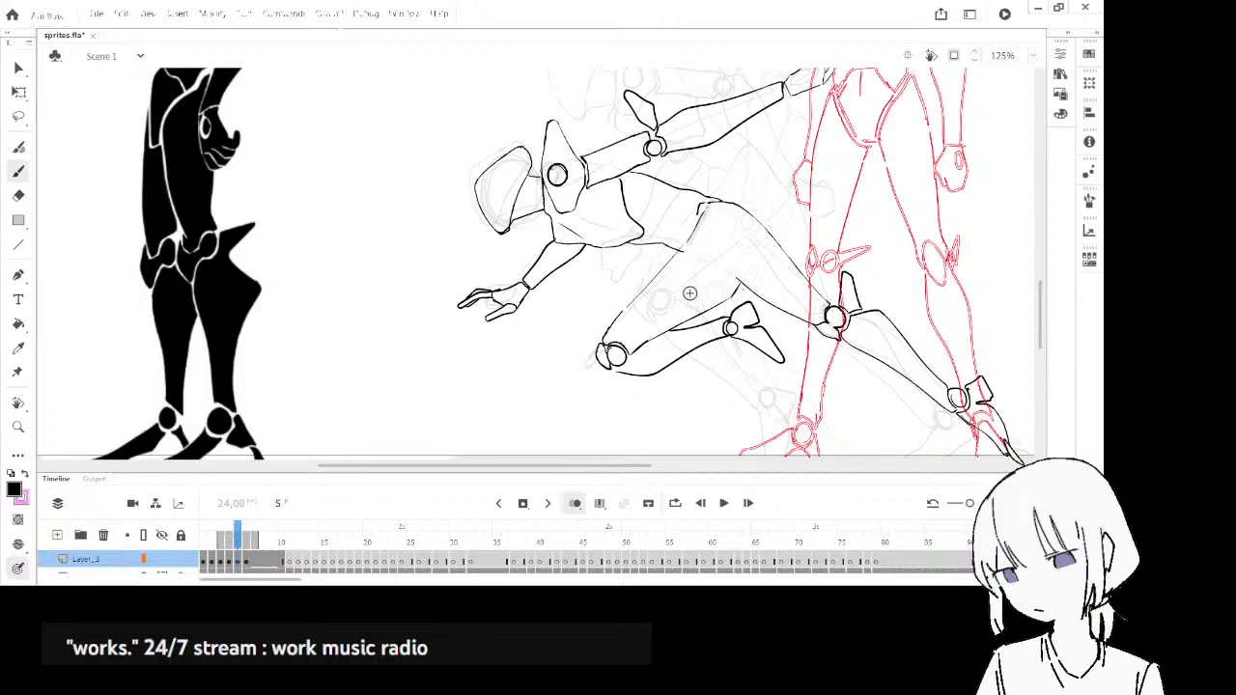
{"action": "key", "text": "e"}
{"action": "key", "text": "b"}
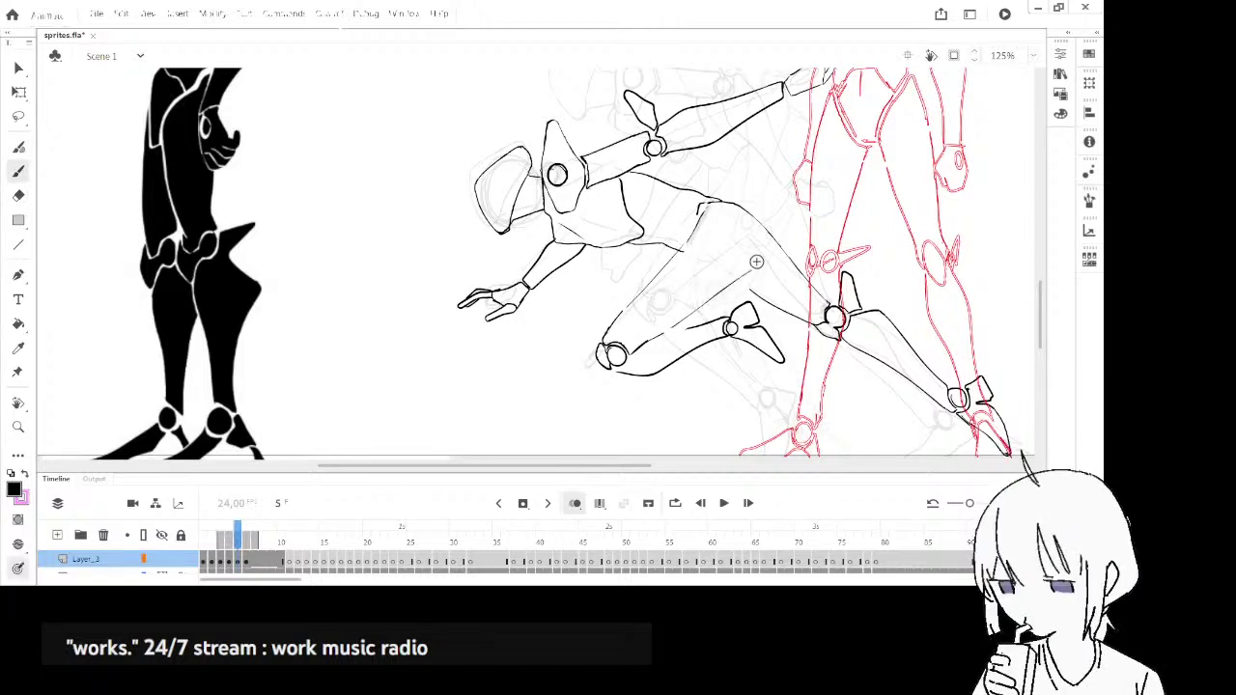
- Flip through the frames before and after frame 5 to compare the reworked thigh's motion
{"action": "key", "text": "comma"}
{"action": "key", "text": "comma"}
{"action": "key", "text": "period"}
{"action": "key", "text": "period"}
{"action": "key", "text": "period"}
{"action": "key", "text": "period"}
{"action": "key", "text": "period"}
{"action": "key", "text": "period"}
{"action": "key", "text": "period"}
{"action": "key", "text": "period"}
{"action": "key", "text": "period"}
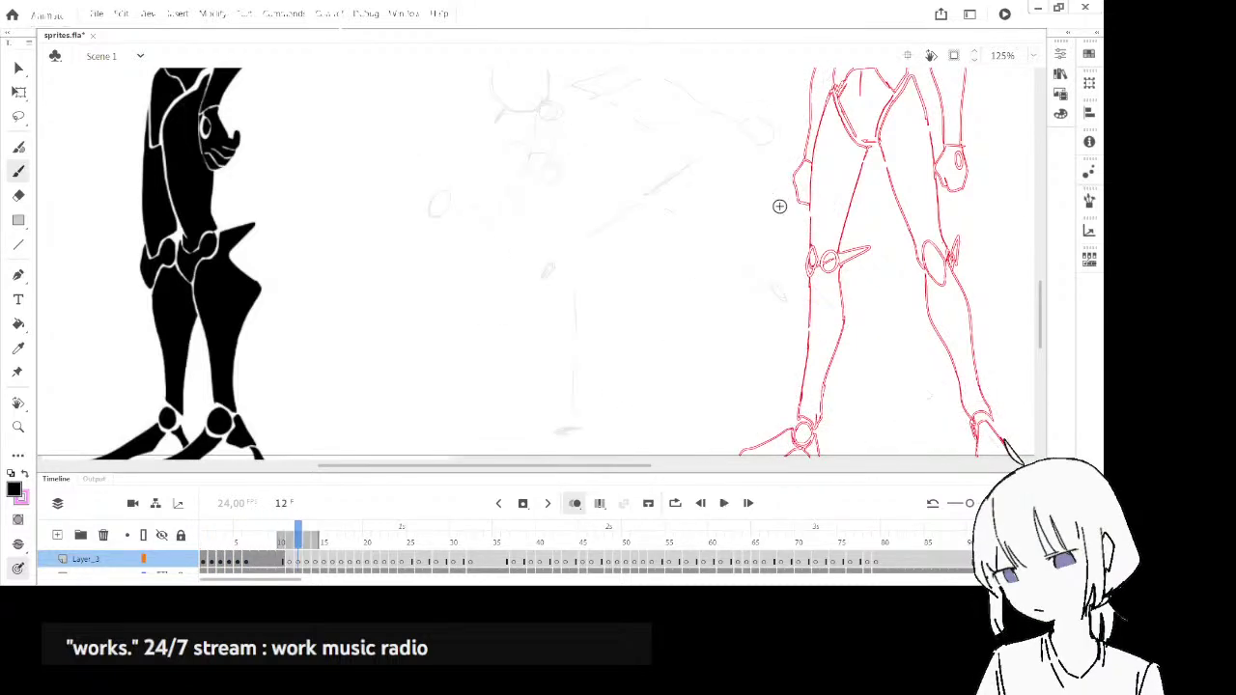
{"action": "key", "text": "shift+comma"}
{"action": "key", "text": "period"}
{"action": "key", "text": "period"}
{"action": "key", "text": "period"}
{"action": "key", "text": "period"}
{"action": "key", "text": "period"}
{"action": "key", "text": "comma"}
{"action": "key", "text": "comma"}
{"action": "key", "text": "comma"}
{"action": "key", "text": "comma"}
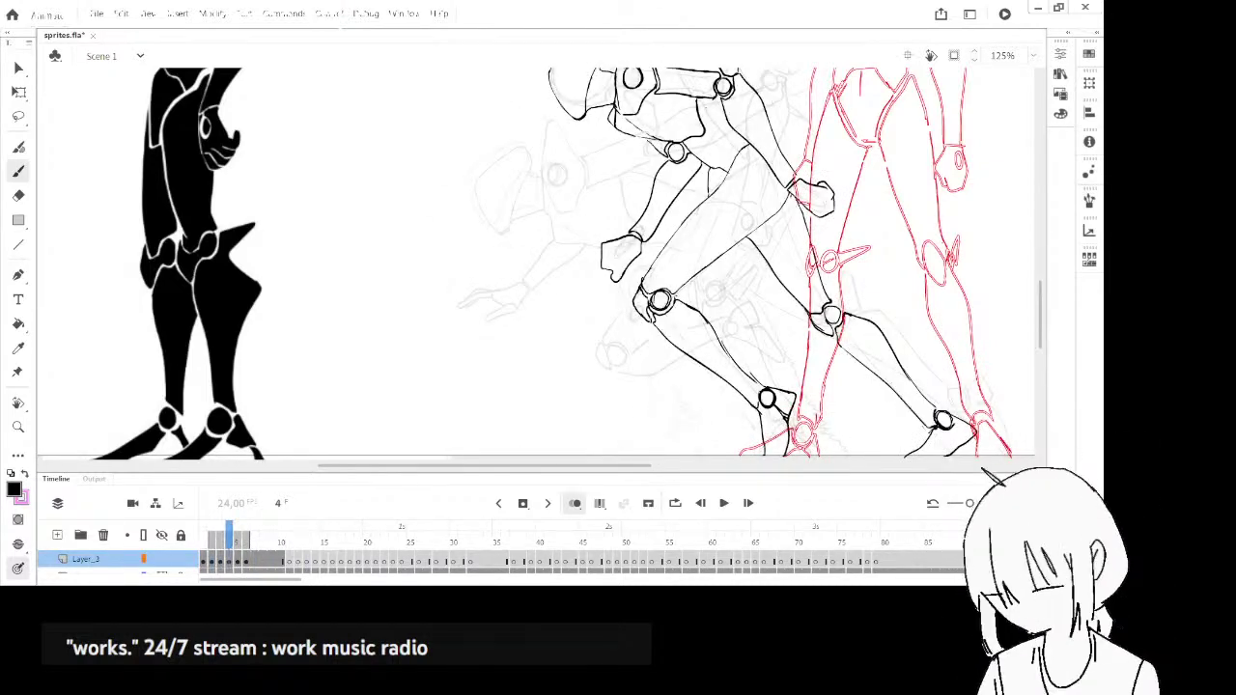
- Erase and redraw frame 5's hip crease and the bent thigh's upper contour from the knee joint to the hip
{"action": "left_click_drag", "start_coordinate": [818, 430], "coordinate": [729, 399]}
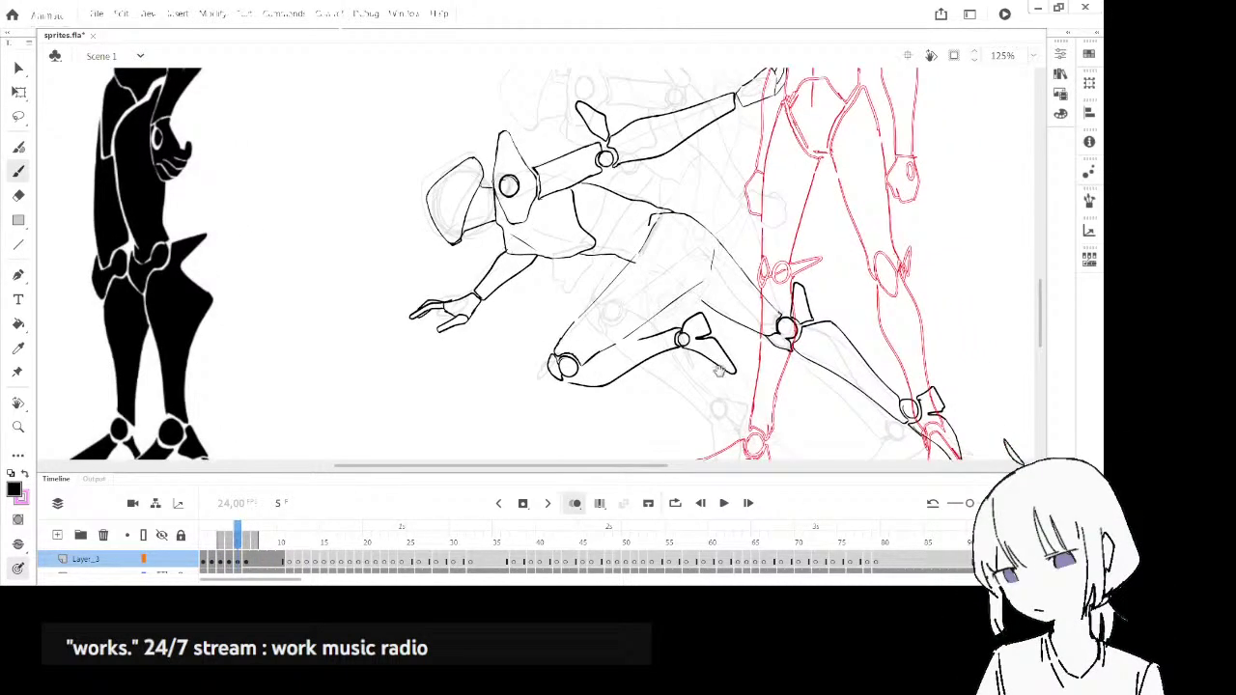
{"action": "scroll", "coordinate": [679, 285], "scroll_direction": "up", "scroll_amount": 1}
{"action": "key", "text": "e"}
{"action": "mouse_move", "coordinate": [595, 285]}
{"action": "left_mouse_down"}
{"action": "mouse_move", "coordinate": [618, 259]}
{"action": "mouse_move", "coordinate": [543, 347]}
{"action": "mouse_move", "coordinate": [639, 228]}
{"action": "left_mouse_up"}
{"action": "key", "text": "b"}
{"action": "left_click_drag", "start_coordinate": [524, 372], "coordinate": [534, 353]}
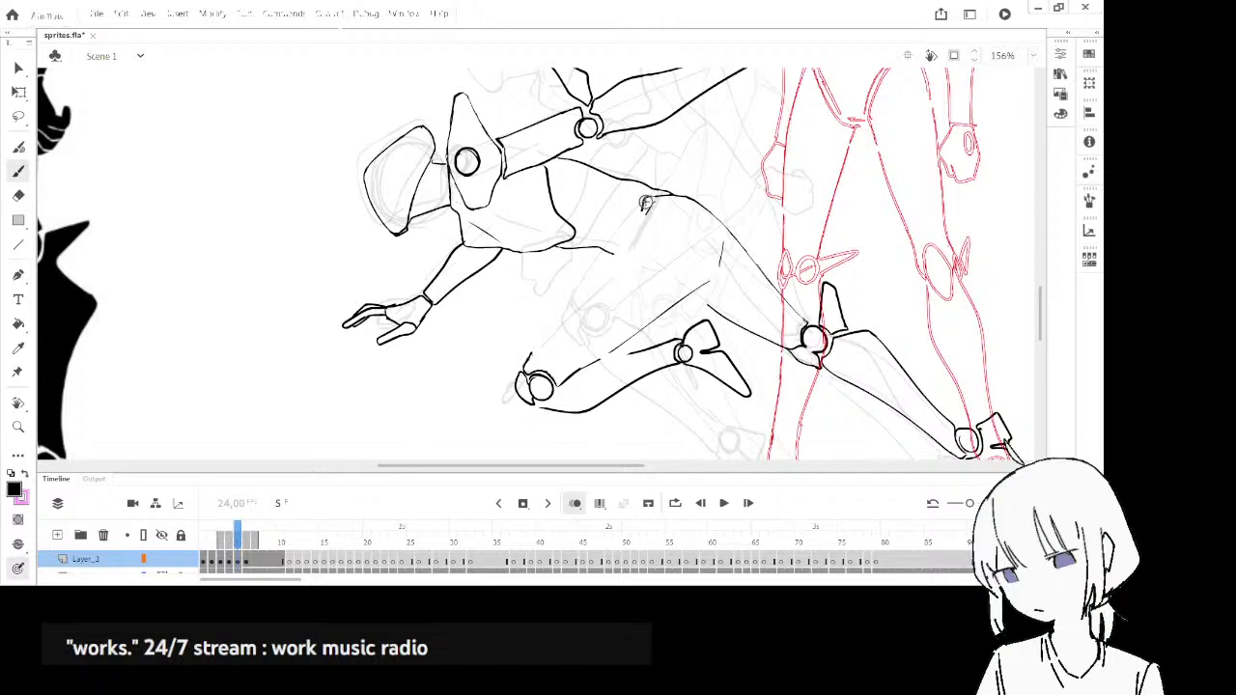
{"action": "key", "text": "e"}
{"action": "left_click_drag", "start_coordinate": [657, 204], "coordinate": [648, 216]}
{"action": "key", "text": "b"}
{"action": "mouse_move", "coordinate": [526, 367]}
{"action": "left_mouse_down"}
{"action": "mouse_move", "coordinate": [632, 242]}
{"action": "mouse_move", "coordinate": [548, 336]}
{"action": "mouse_move", "coordinate": [608, 269]}
{"action": "left_mouse_up"}
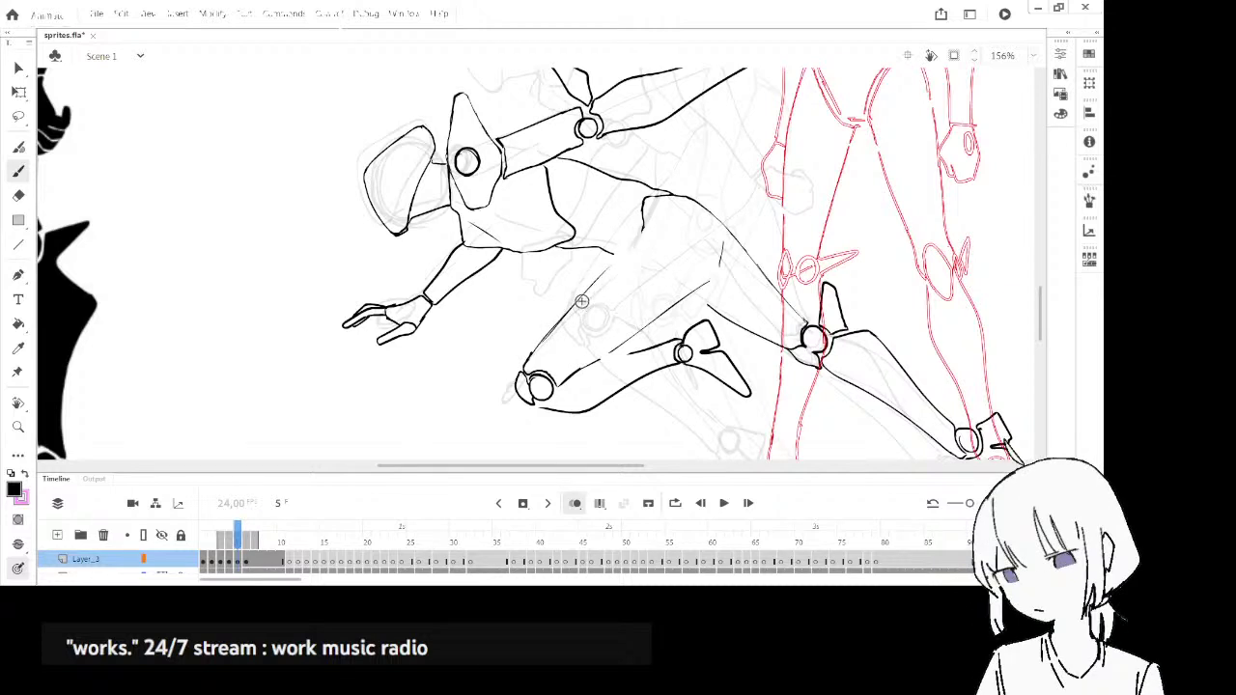
{"action": "mouse_move", "coordinate": [571, 306]}
{"action": "left_mouse_down"}
{"action": "mouse_move", "coordinate": [638, 238]}
{"action": "mouse_move", "coordinate": [614, 256]}
{"action": "left_mouse_up"}
{"action": "key", "text": "ctrl+z"}
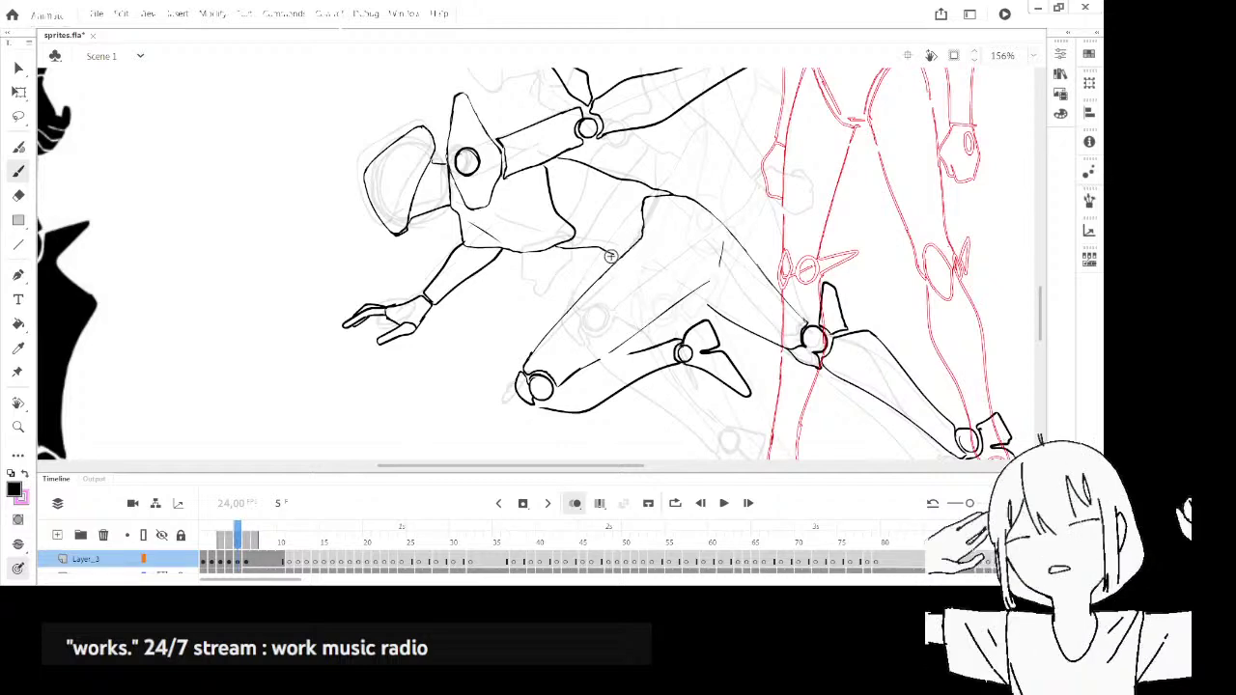
- Erase and redraw the bent thigh's underside from the knee joint, curving it up into the buttock
{"action": "key", "text": "e"}
{"action": "mouse_move", "coordinate": [722, 262]}
{"action": "left_mouse_down"}
{"action": "mouse_move", "coordinate": [582, 372]}
{"action": "mouse_move", "coordinate": [662, 327]}
{"action": "left_mouse_up"}
{"action": "key", "text": "b"}
{"action": "key", "text": "ctrl+z"}
{"action": "left_click_drag", "start_coordinate": [584, 369], "coordinate": [664, 326]}
{"action": "key", "text": "ctrl+z"}
{"action": "key", "text": "ctrl+z"}
{"action": "left_click_drag", "start_coordinate": [581, 369], "coordinate": [686, 312]}
{"action": "mouse_move", "coordinate": [711, 214]}
{"action": "left_mouse_down"}
{"action": "mouse_move", "coordinate": [726, 244]}
{"action": "mouse_move", "coordinate": [682, 314]}
{"action": "left_mouse_up"}
{"action": "key", "text": "ctrl+z"}
{"action": "left_click_drag", "start_coordinate": [566, 374], "coordinate": [653, 334]}
{"action": "key", "text": "ctrl+z"}
{"action": "left_click_drag", "start_coordinate": [566, 381], "coordinate": [687, 311]}
{"action": "key", "text": "comma"}
{"action": "key", "text": "period"}
{"action": "mouse_move", "coordinate": [546, 407]}
{"action": "left_mouse_down"}
{"action": "mouse_move", "coordinate": [558, 388]}
{"action": "mouse_move", "coordinate": [649, 350]}
{"action": "left_mouse_up"}
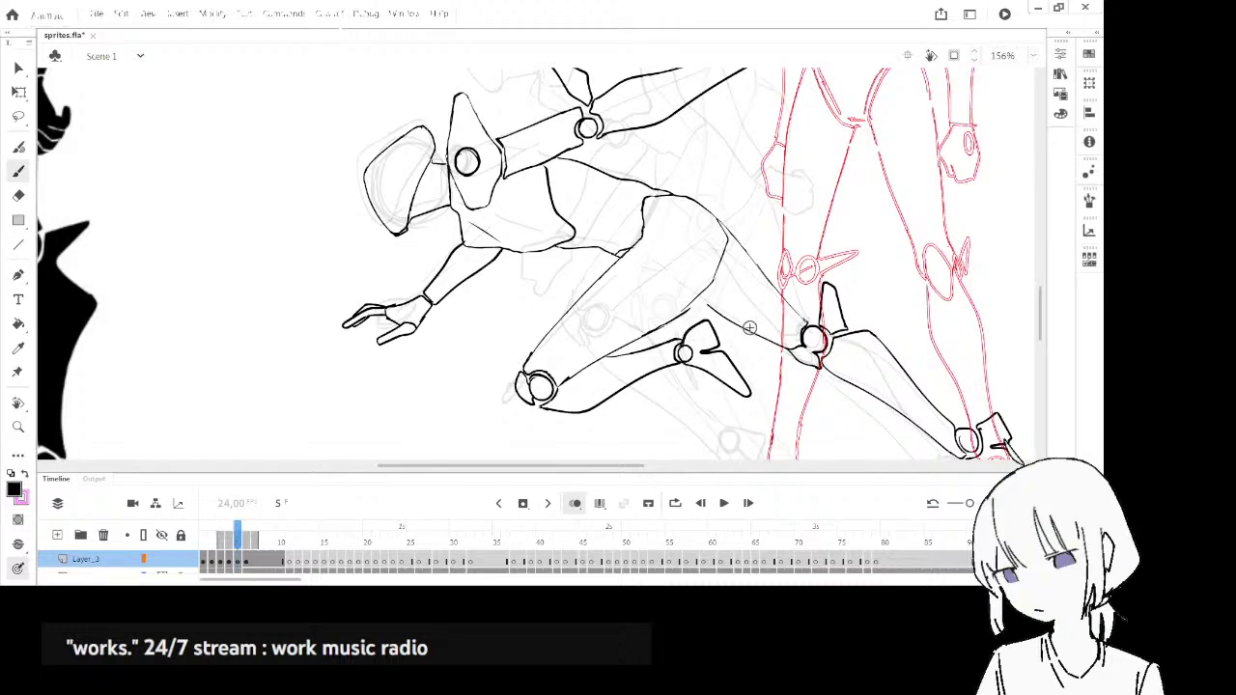
- Clean up the shin line where it overlaps the underside of frame 5's bent thigh
{"action": "scroll", "coordinate": [765, 335], "scroll_direction": "down", "scroll_amount": 3}
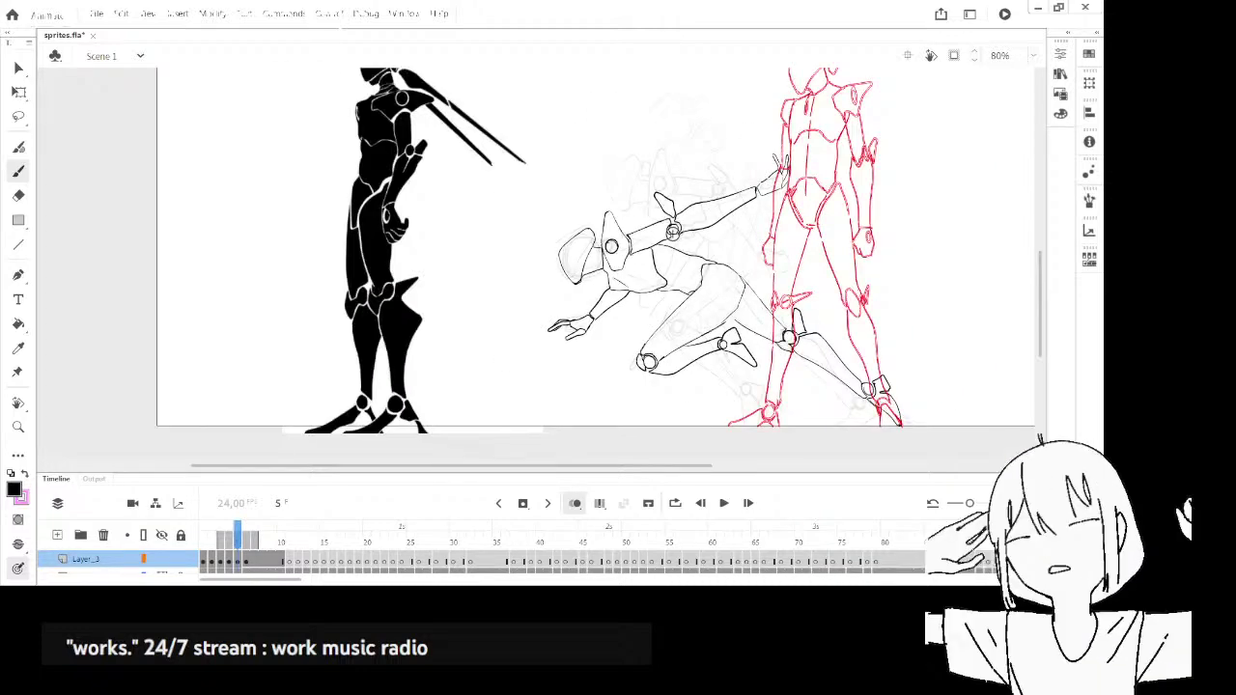
{"action": "scroll", "coordinate": [673, 235], "scroll_direction": "up", "scroll_amount": 3}
{"action": "left_click_drag", "start_coordinate": [725, 306], "coordinate": [614, 215]}
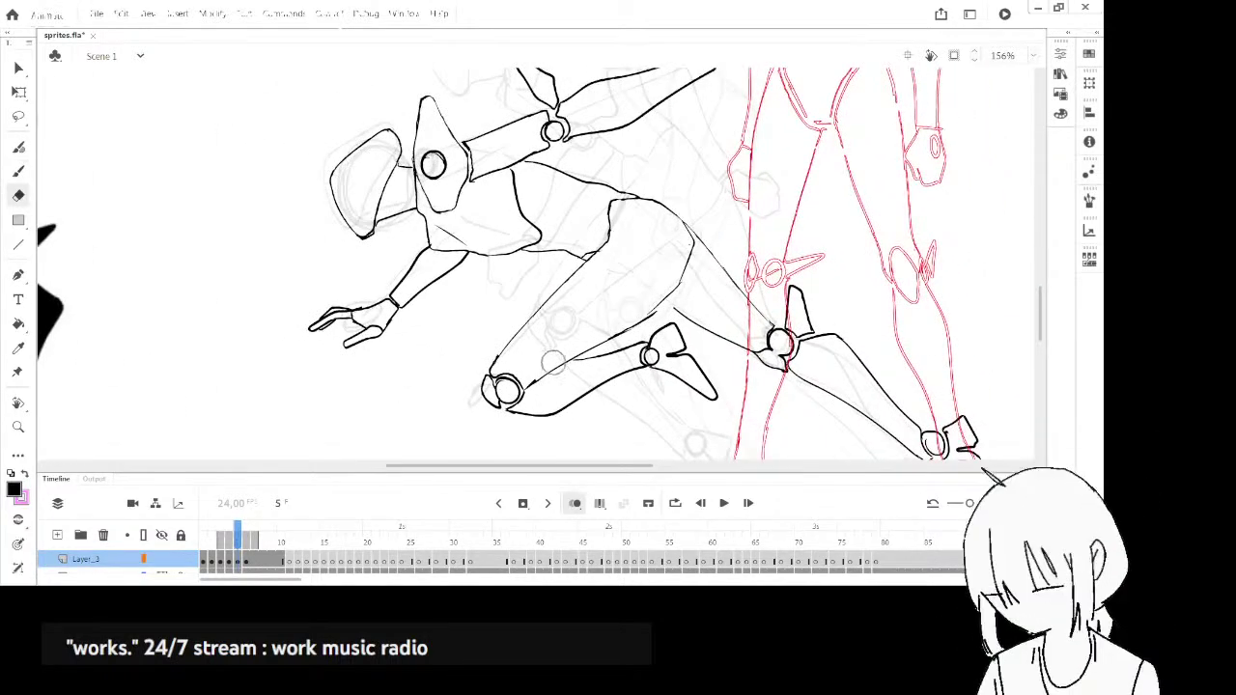
{"action": "key", "text": "e"}
{"action": "key", "text": "b"}
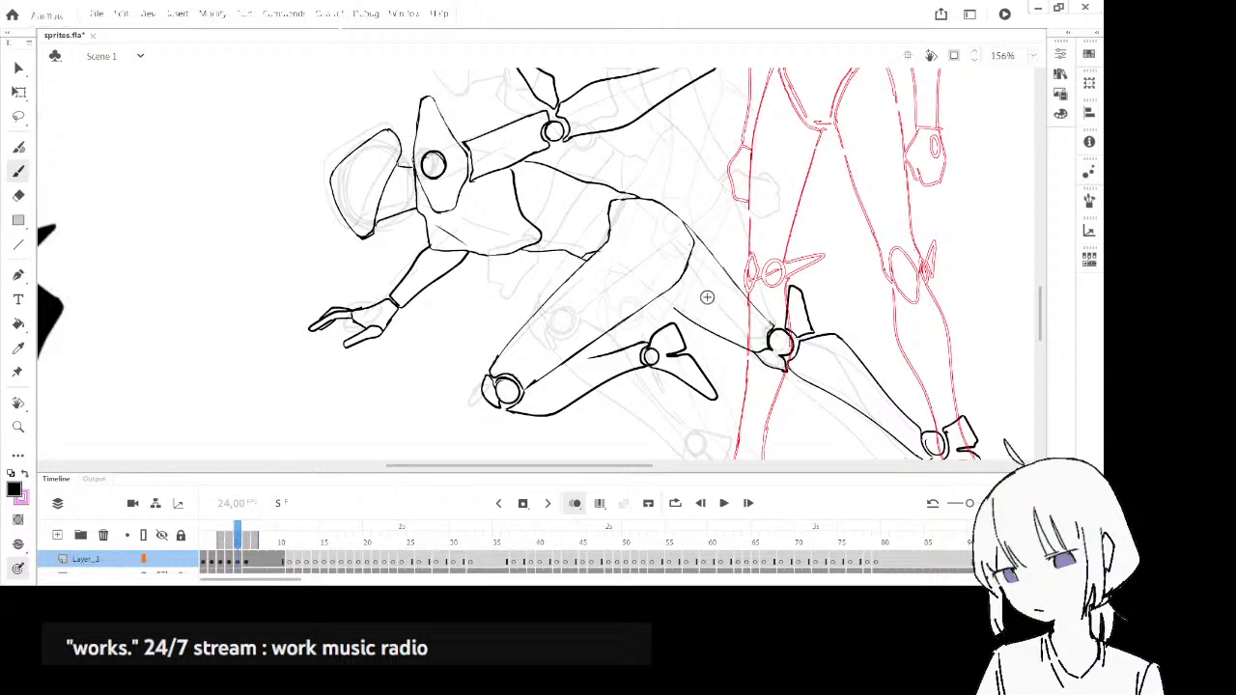
- Select the bent leg's lower shin and foot with the Lasso tool and shift them slightly away from the knee
{"action": "key", "text": "l"}
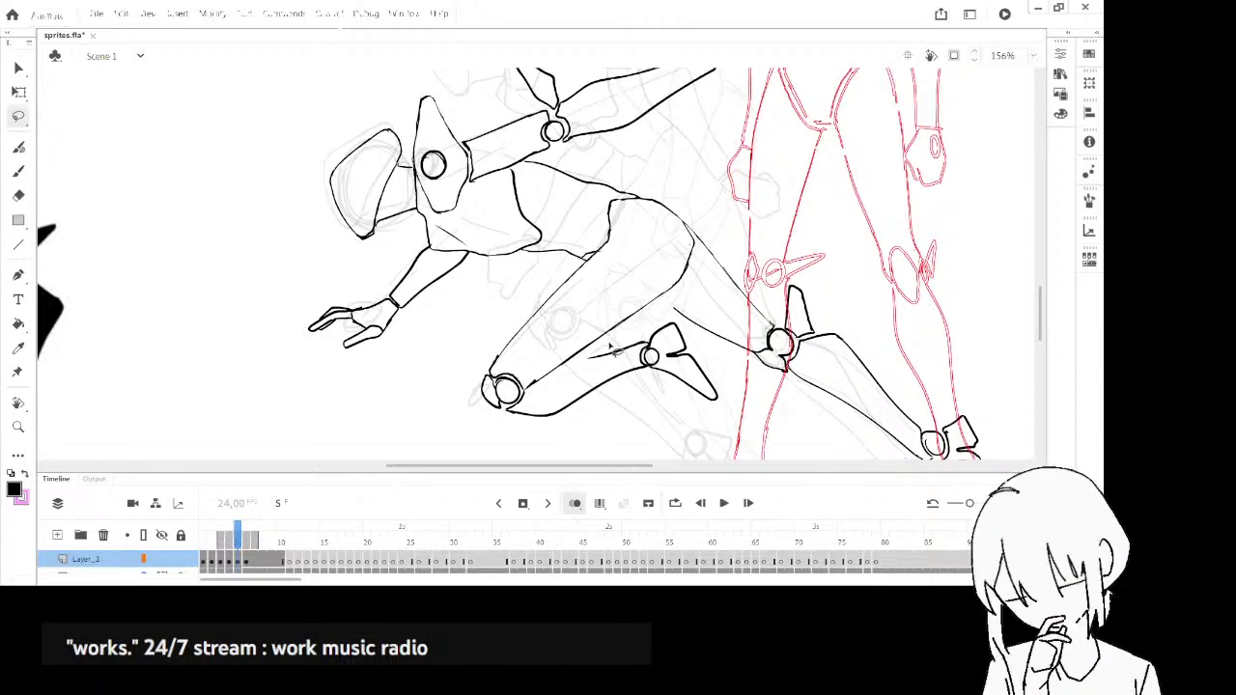
{"action": "left_click_drag", "start_coordinate": [610, 348], "coordinate": [741, 411]}
{"action": "mouse_move", "coordinate": [611, 347]}
{"action": "left_mouse_down"}
{"action": "mouse_move", "coordinate": [645, 323]}
{"action": "mouse_move", "coordinate": [669, 340]}
{"action": "left_mouse_up"}
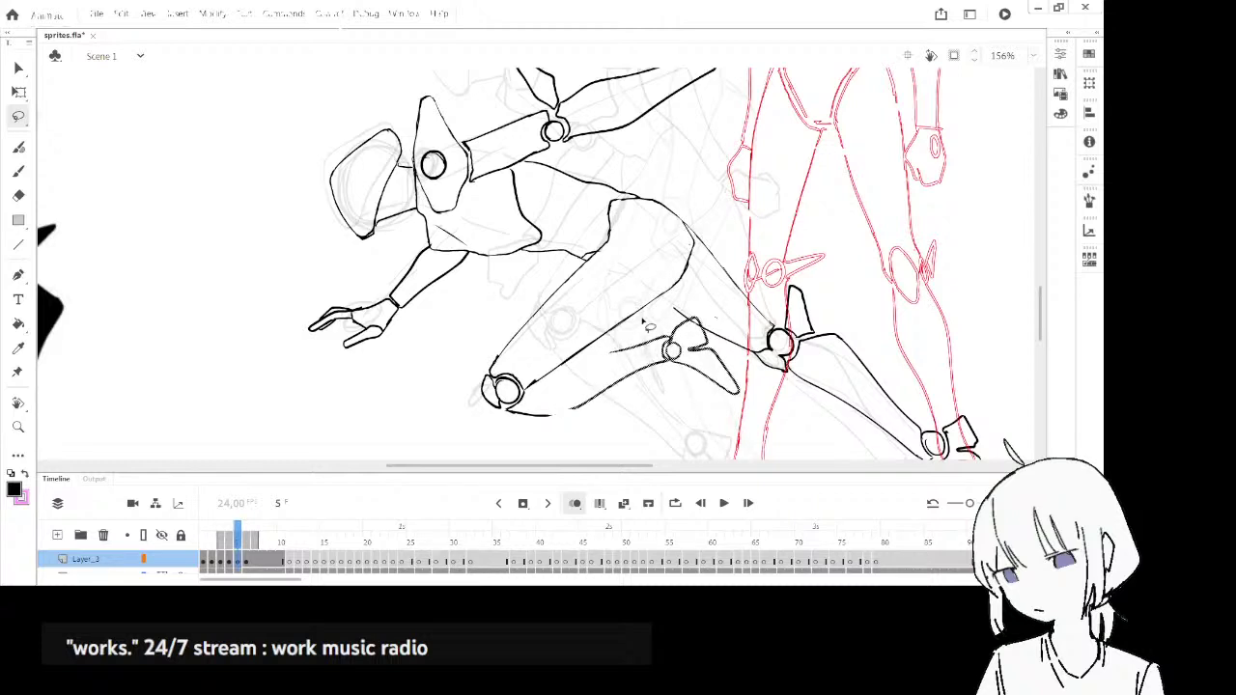
- Redraw the bent leg's shin contours to join the knee with the shifted ankle, and touch up the rear thigh's underside
{"action": "key", "text": "b"}
{"action": "left_click_drag", "start_coordinate": [576, 356], "coordinate": [666, 337]}
{"action": "key", "text": "ctrl+z"}
{"action": "key", "text": "e"}
{"action": "key", "text": "b"}
{"action": "key", "text": "e"}
{"action": "key", "text": "b"}
{"action": "key", "text": "e"}
{"action": "left_click_drag", "start_coordinate": [540, 413], "coordinate": [594, 397]}
{"action": "key", "text": "b"}
{"action": "mouse_move", "coordinate": [513, 412]}
{"action": "left_mouse_down"}
{"action": "mouse_move", "coordinate": [634, 379]}
{"action": "mouse_move", "coordinate": [672, 355]}
{"action": "left_mouse_up"}
{"action": "key", "text": "e"}
{"action": "key", "text": "b"}
{"action": "left_click_drag", "start_coordinate": [759, 350], "coordinate": [731, 339]}
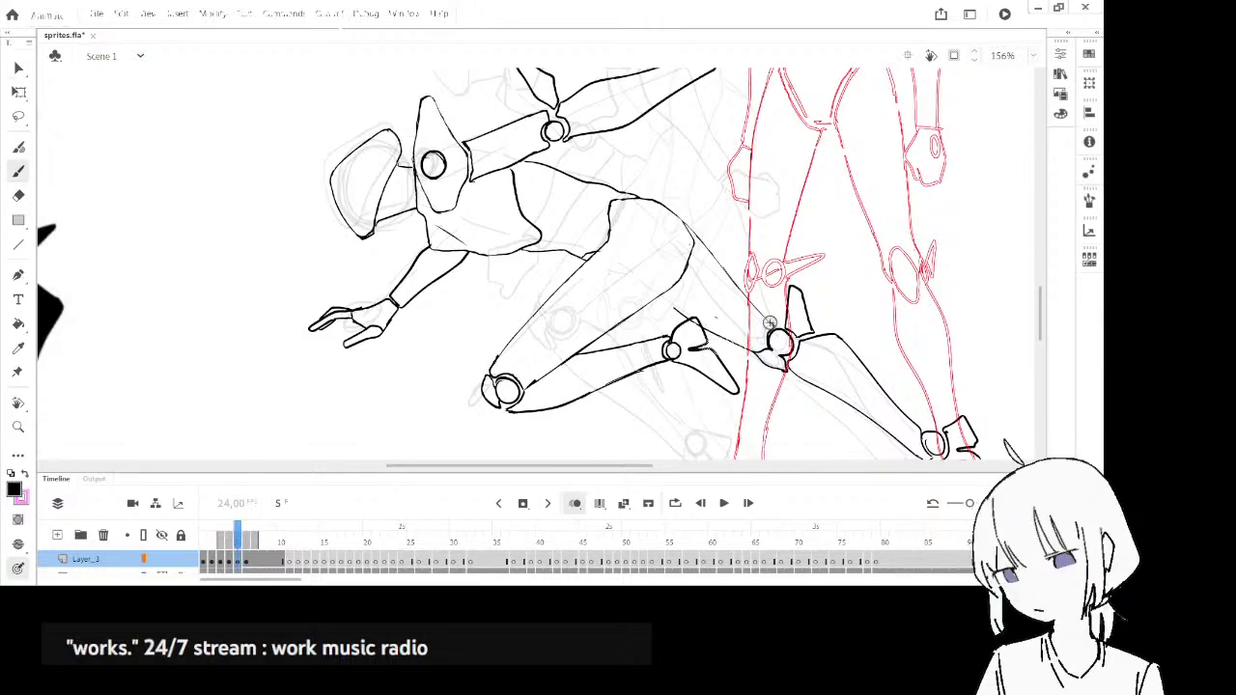
{"action": "mouse_move", "coordinate": [660, 296]}
{"action": "left_mouse_down"}
{"action": "mouse_move", "coordinate": [695, 319]}
{"action": "mouse_move", "coordinate": [660, 299]}
{"action": "mouse_move", "coordinate": [696, 264]}
{"action": "left_mouse_up"}
{"action": "key", "text": "ctrl+z"}
- Play back and step through the animation to check frame 5's corrected legs, stopping on frame 6
{"action": "scroll", "coordinate": [715, 250], "scroll_direction": "down", "scroll_amount": 3}
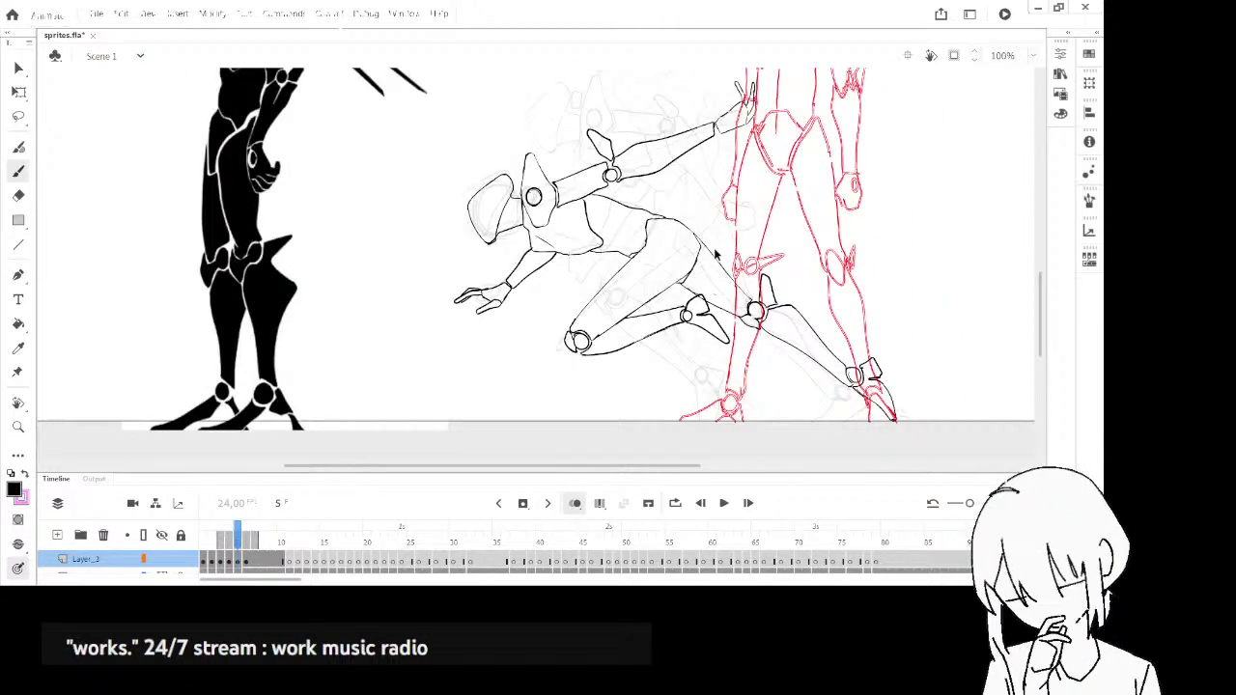
{"action": "key", "text": "comma"}
{"action": "key", "text": "comma"}
{"action": "key", "text": "comma"}
{"action": "key", "text": "comma"}
{"action": "key", "text": "Return"}
{"action": "key", "text": "Return"}
{"action": "key", "text": "comma"}
{"action": "key", "text": "comma"}
{"action": "key", "text": "comma"}
{"action": "key", "text": "comma"}
{"action": "key", "text": "comma"}
{"action": "key", "text": "comma"}
{"action": "key", "text": "comma"}
{"action": "key", "text": "comma"}
{"action": "key", "text": "comma"}
{"action": "key", "text": "comma"}
{"action": "key", "text": "comma"}
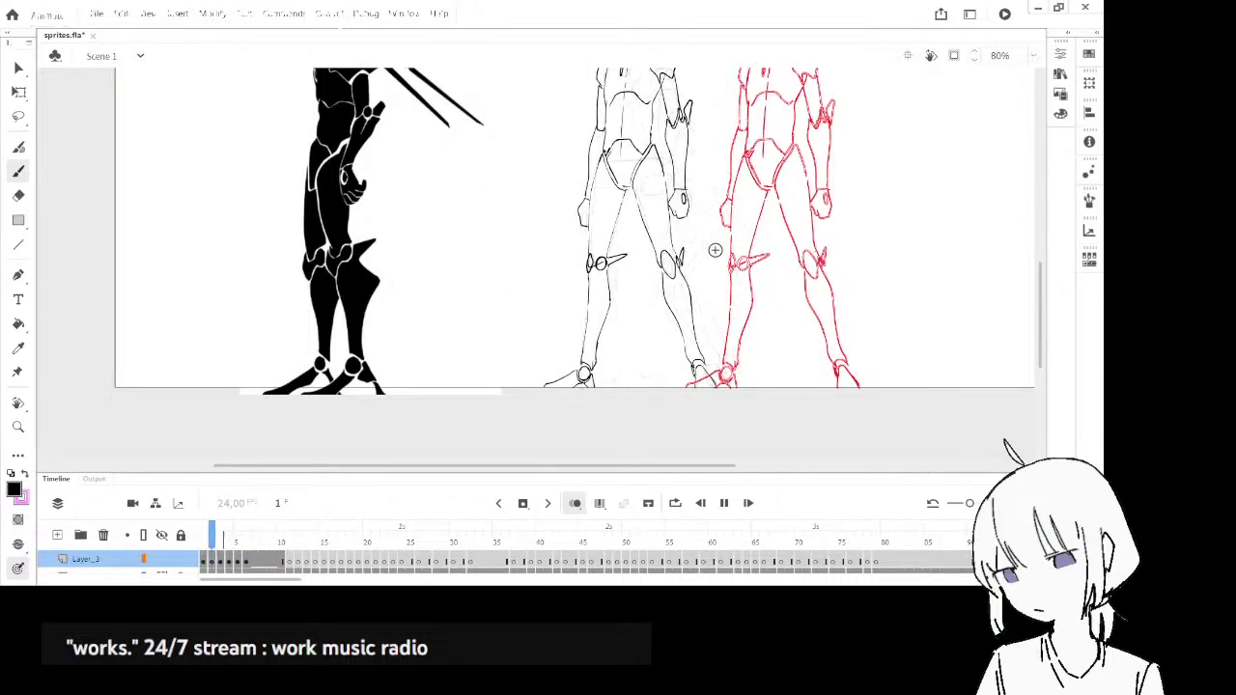
{"action": "key", "text": "Return"}
{"action": "key", "text": "Return"}
{"action": "key", "text": "comma"}
{"action": "key", "text": "comma"}
{"action": "key", "text": "comma"}
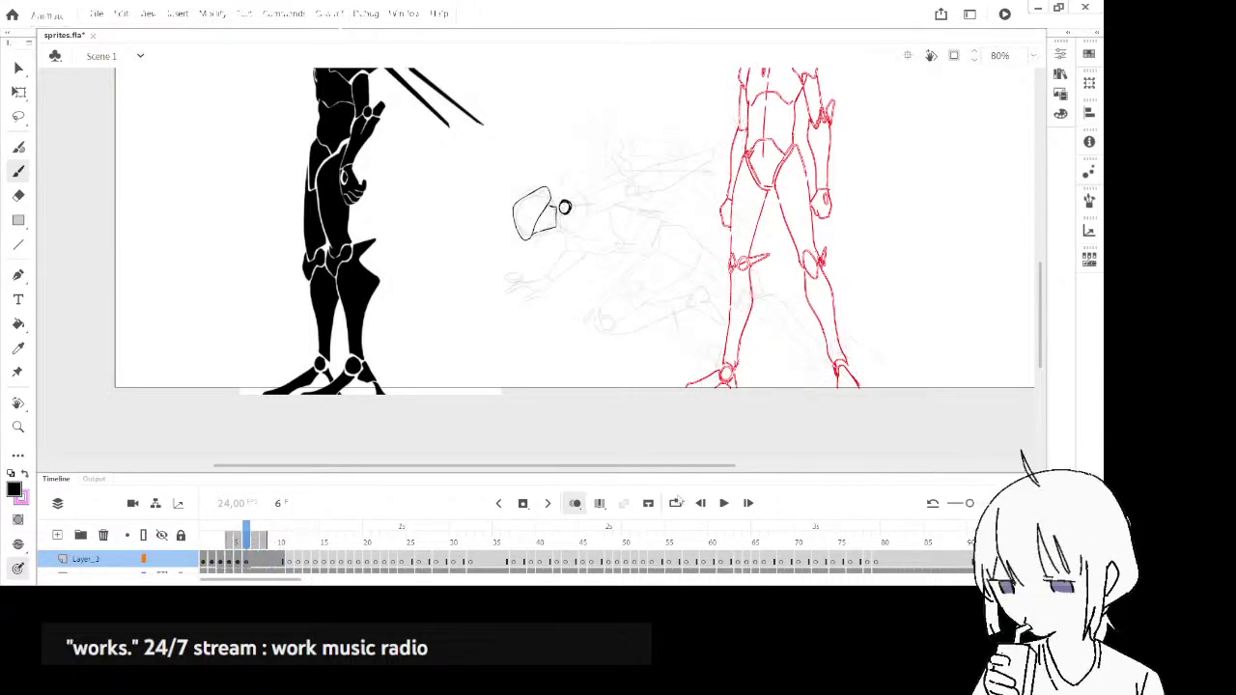
- Ink the raised arm's elbow joint as a circle on frame 6, comparing its placement against frame 5
{"action": "scroll", "coordinate": [557, 223], "scroll_direction": "up", "scroll_amount": 2}
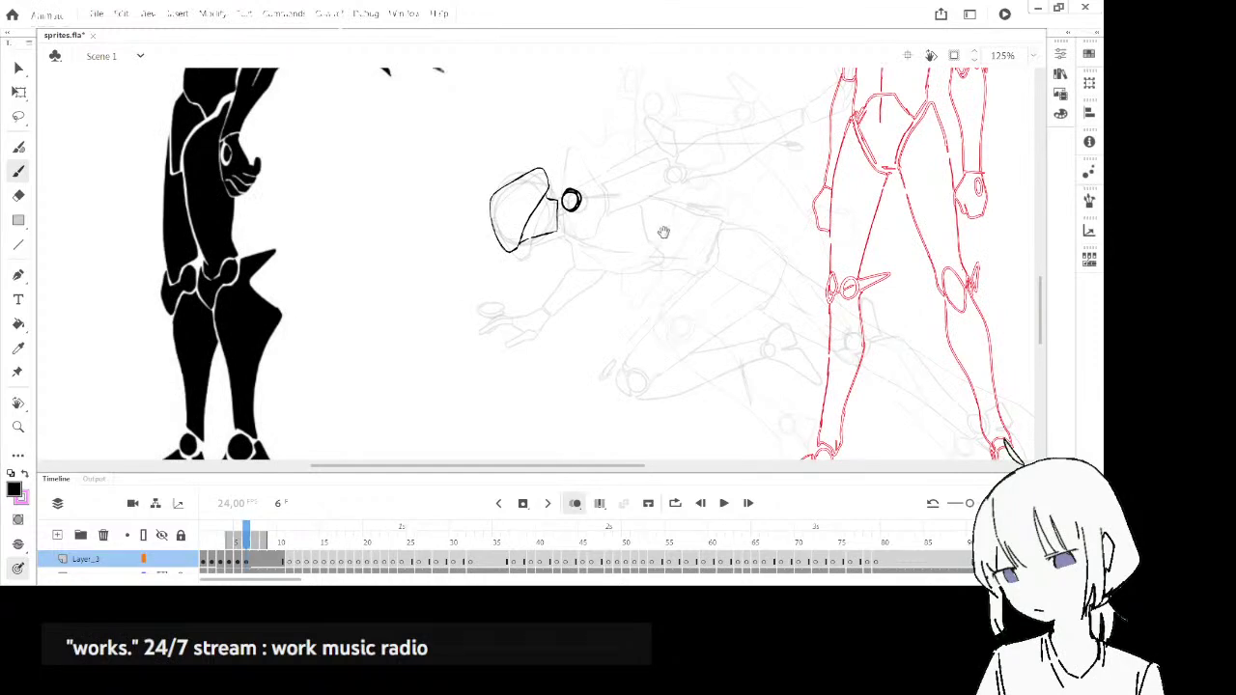
{"action": "key", "text": "comma"}
{"action": "key", "text": "period"}
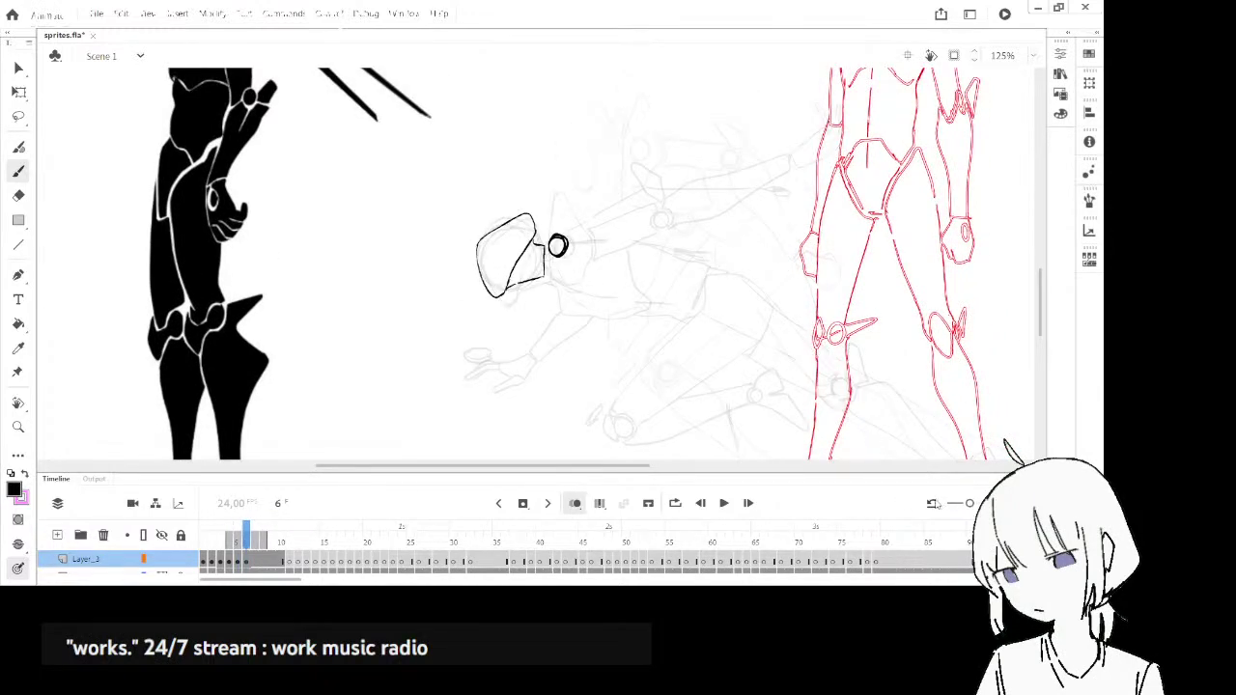
{"action": "key", "text": "comma"}
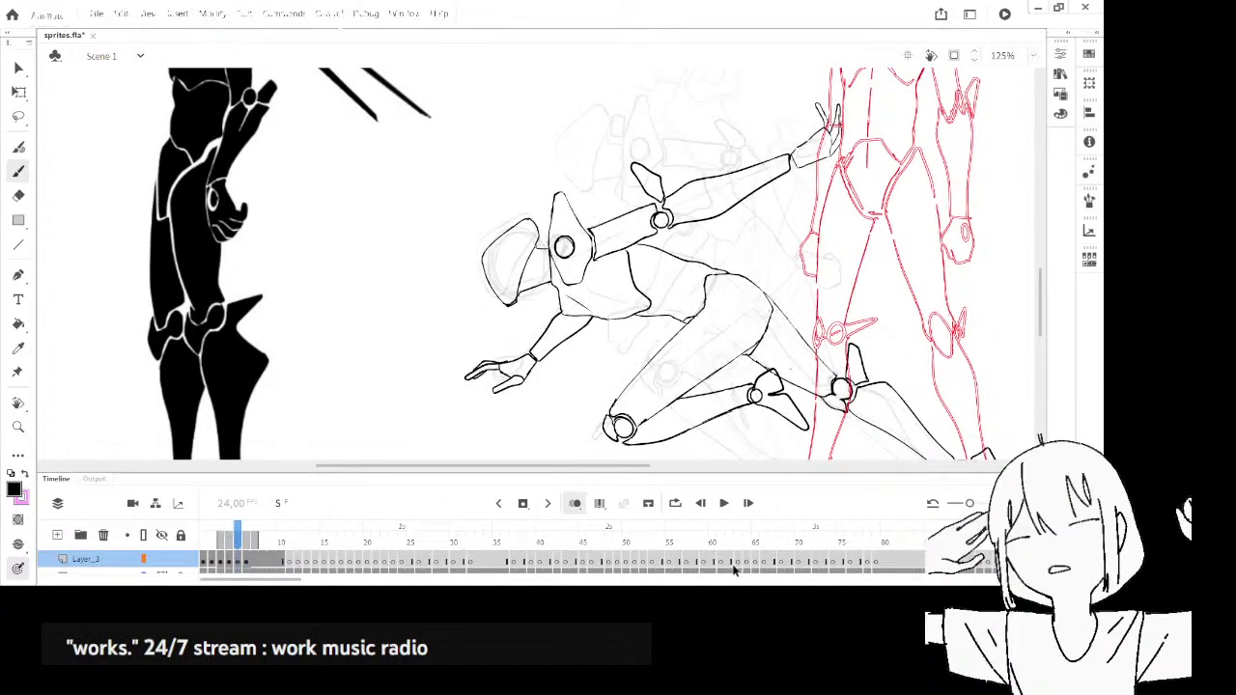
{"action": "key", "text": "period"}
{"action": "scroll", "coordinate": [629, 217], "scroll_direction": "up", "scroll_amount": 3}
{"action": "scroll", "coordinate": [629, 216], "scroll_direction": "up", "scroll_amount": 1}
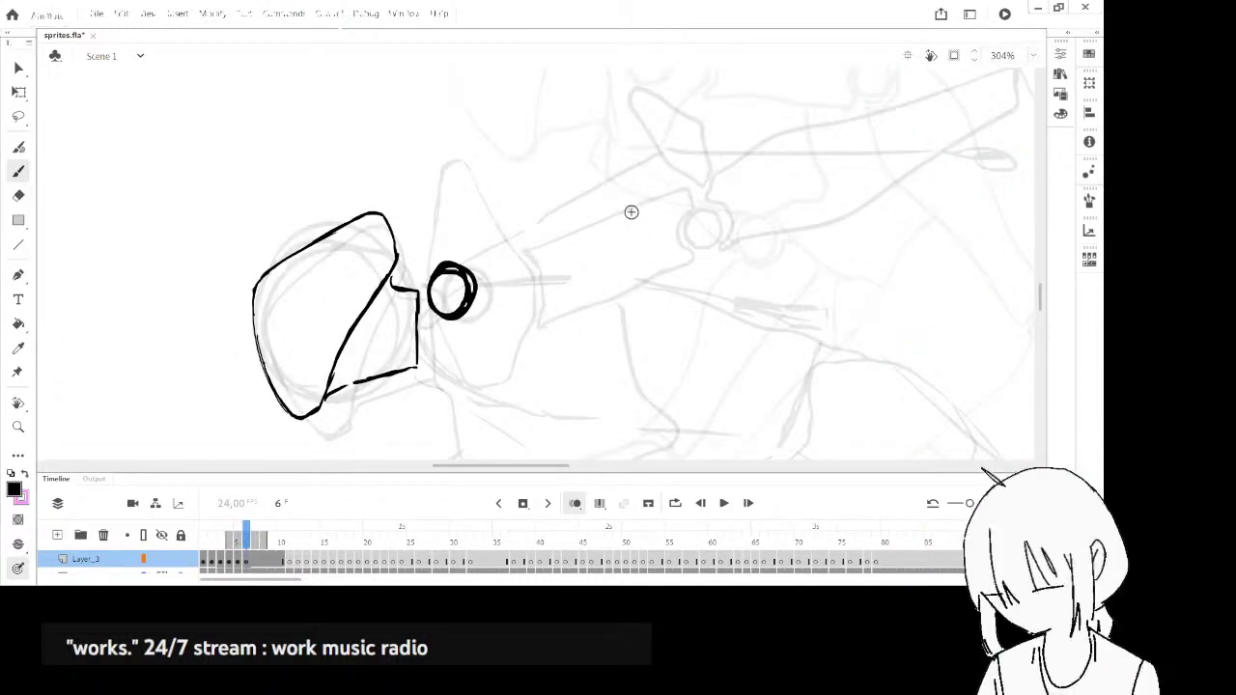
{"action": "key", "text": "comma"}
{"action": "key", "text": "period"}
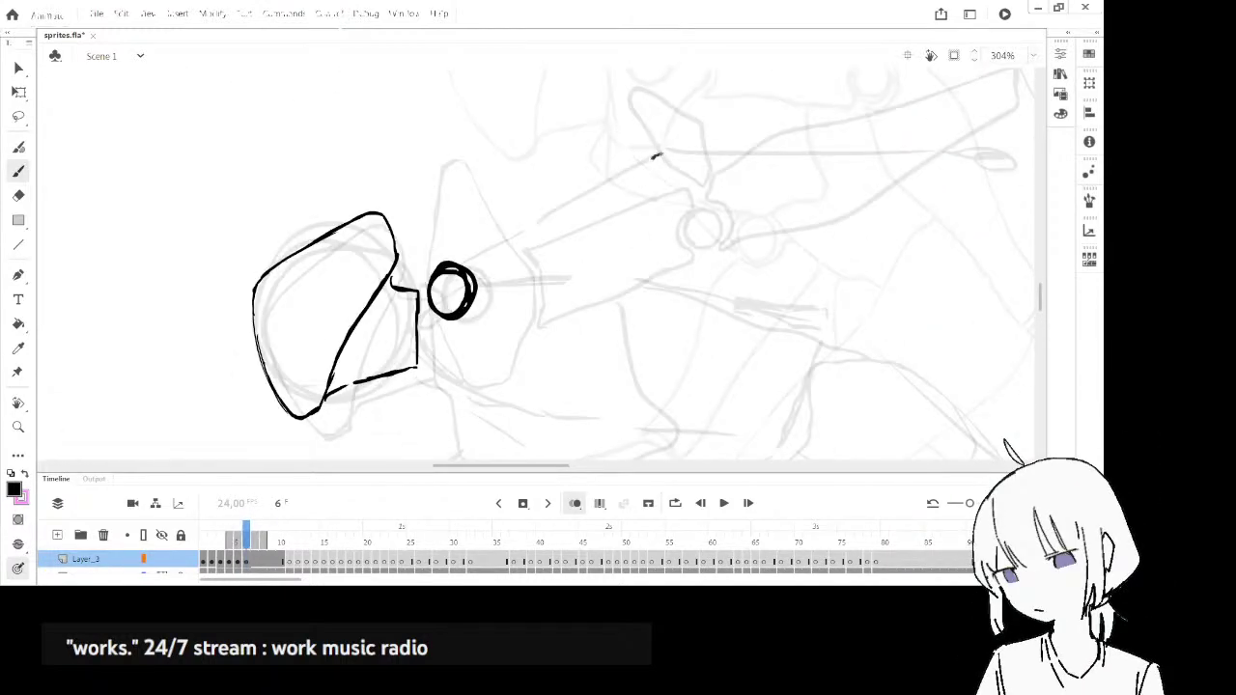
{"action": "key", "text": "comma"}
{"action": "key", "text": "period"}
{"action": "key", "text": "comma"}
{"action": "key", "text": "period"}
{"action": "key", "text": "comma"}
{"action": "key", "text": "comma"}
{"action": "key", "text": "period"}
{"action": "key", "text": "period"}
{"action": "key", "text": "comma"}
{"action": "key", "text": "period"}
{"action": "key", "text": "comma"}
{"action": "key", "text": "period"}
{"action": "key", "text": "comma"}
{"action": "key", "text": "period"}
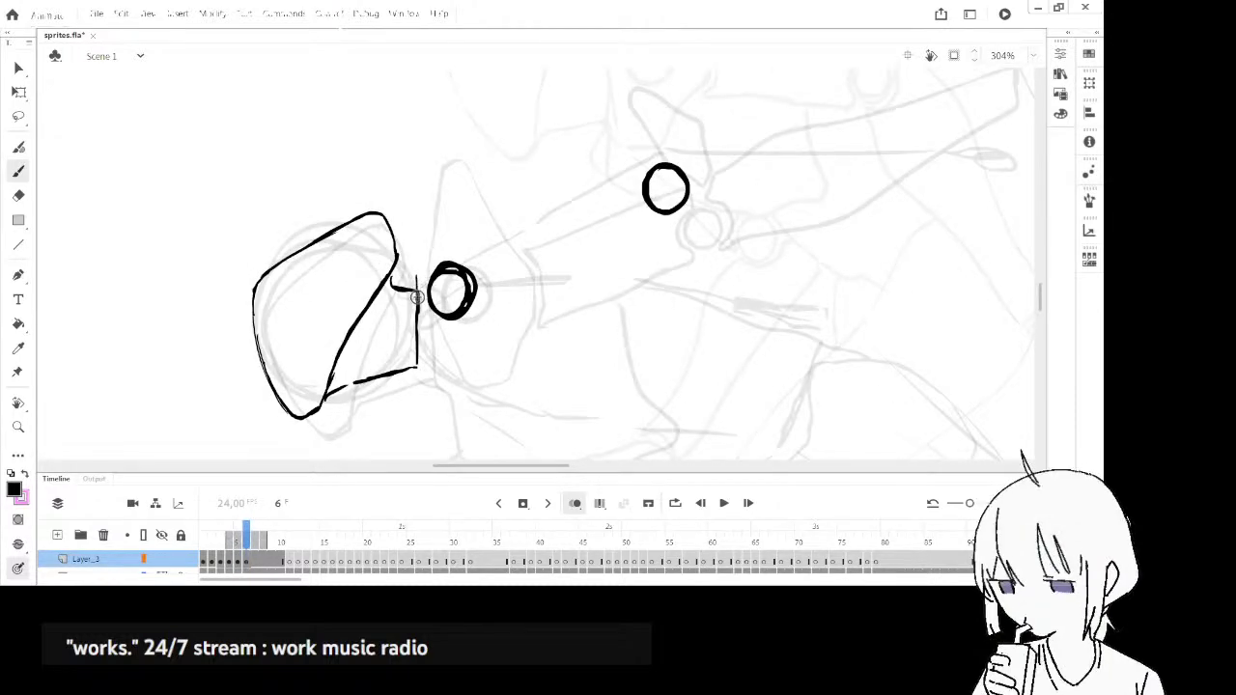
- Ink the pointed shoulder armour plate around the shoulder joint on frame 6, using frame 5's plate as reference
{"action": "key", "text": "comma"}
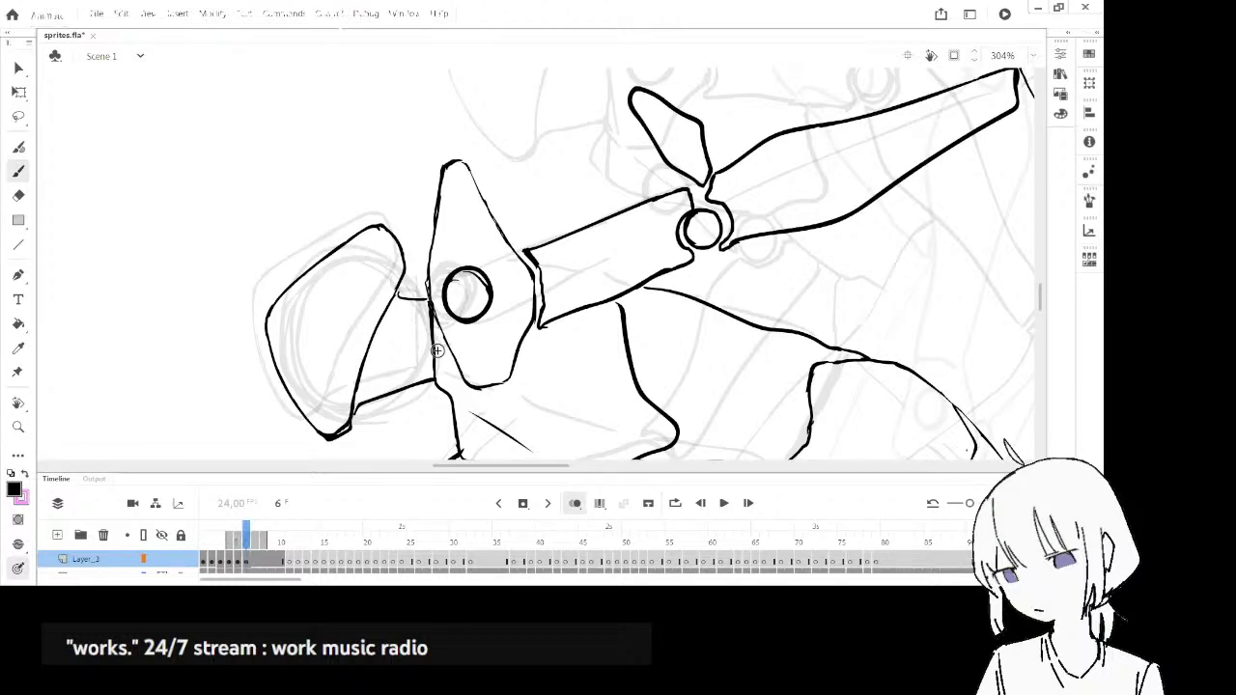
{"action": "key", "text": "period"}
{"action": "left_click_drag", "start_coordinate": [424, 311], "coordinate": [453, 375]}
{"action": "mouse_move", "coordinate": [418, 294]}
{"action": "left_mouse_down"}
{"action": "mouse_move", "coordinate": [421, 189]}
{"action": "mouse_move", "coordinate": [445, 166]}
{"action": "left_mouse_up"}
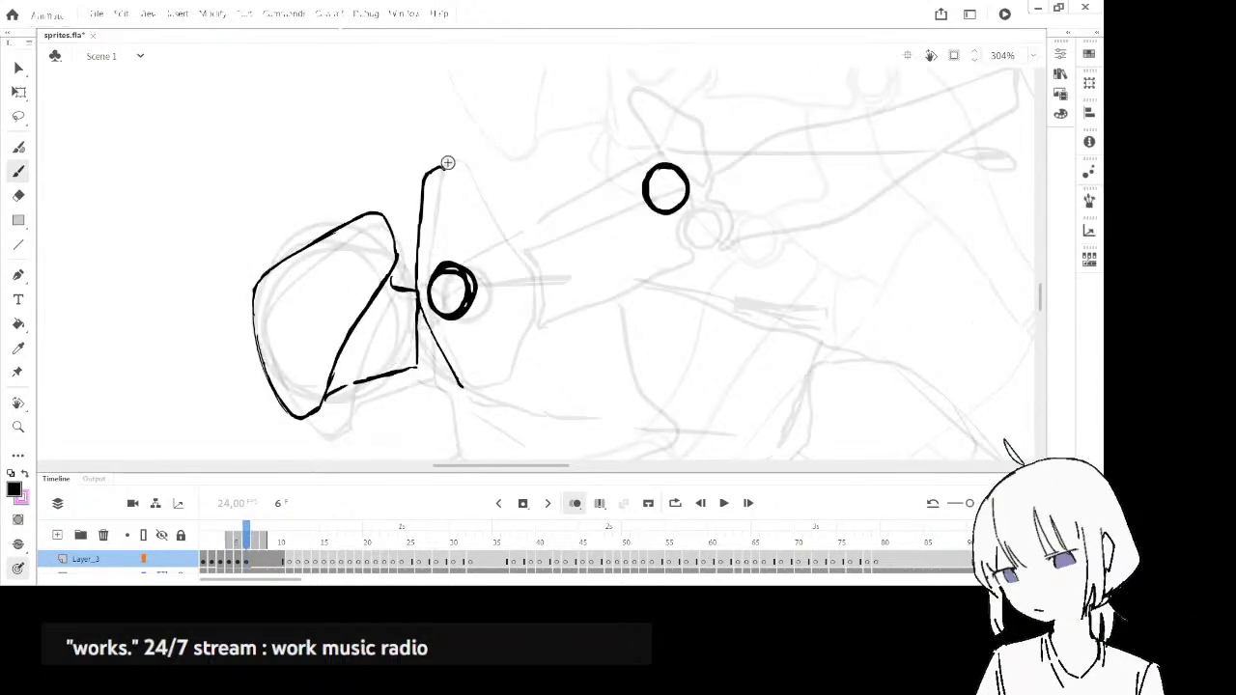
{"action": "left_click_drag", "start_coordinate": [458, 188], "coordinate": [496, 247]}
{"action": "left_click_drag", "start_coordinate": [459, 384], "coordinate": [487, 383]}
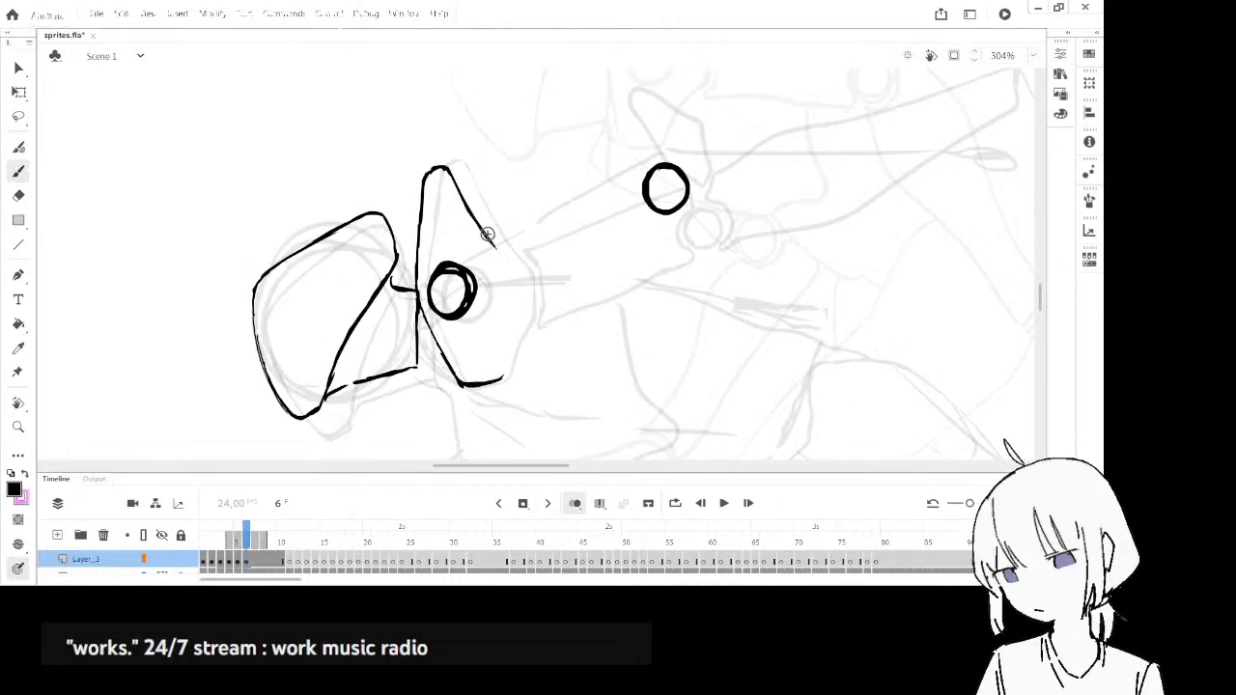
{"action": "left_click_drag", "start_coordinate": [515, 330], "coordinate": [500, 378]}
{"action": "key", "text": "comma"}
{"action": "key", "text": "period"}
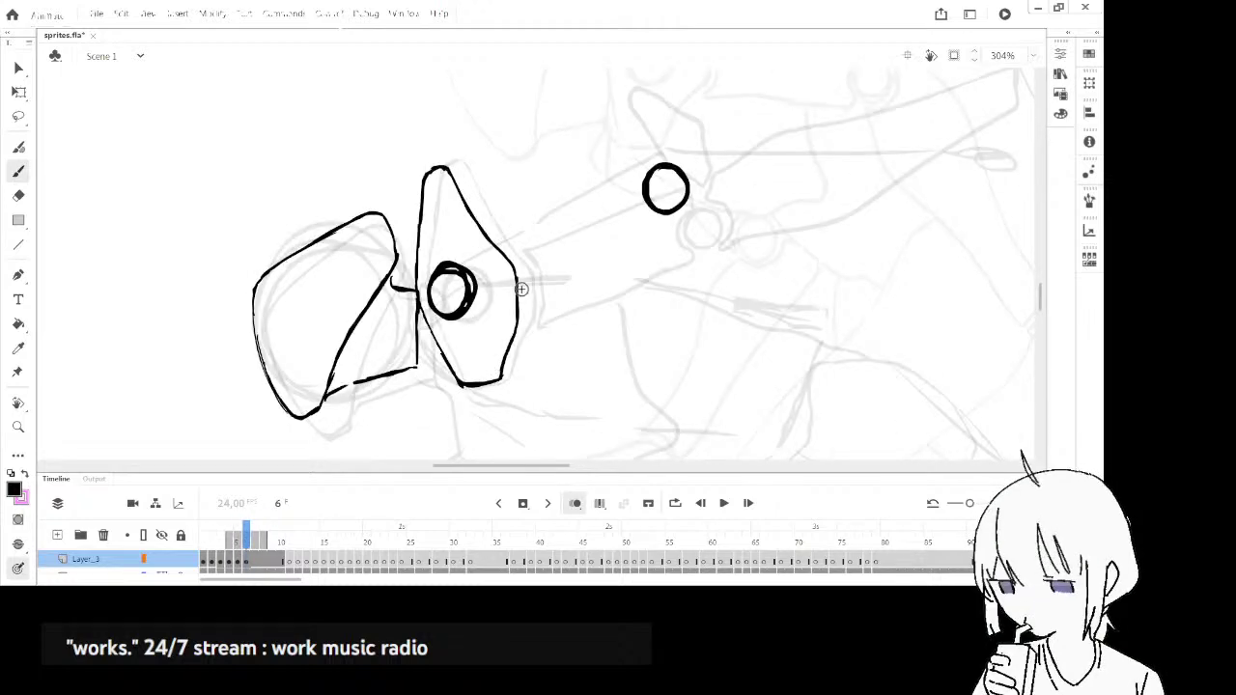
- Select the shoulder joint circle with the Lasso tool and nudge it slightly toward the centre of the armour plate
{"action": "key", "text": "l"}
{"action": "mouse_move", "coordinate": [450, 257]}
{"action": "left_mouse_down"}
{"action": "mouse_move", "coordinate": [430, 301]}
{"action": "mouse_move", "coordinate": [477, 300]}
{"action": "left_mouse_up"}
{"action": "key", "text": "comma"}
{"action": "key", "text": "period"}
{"action": "key", "text": "b"}
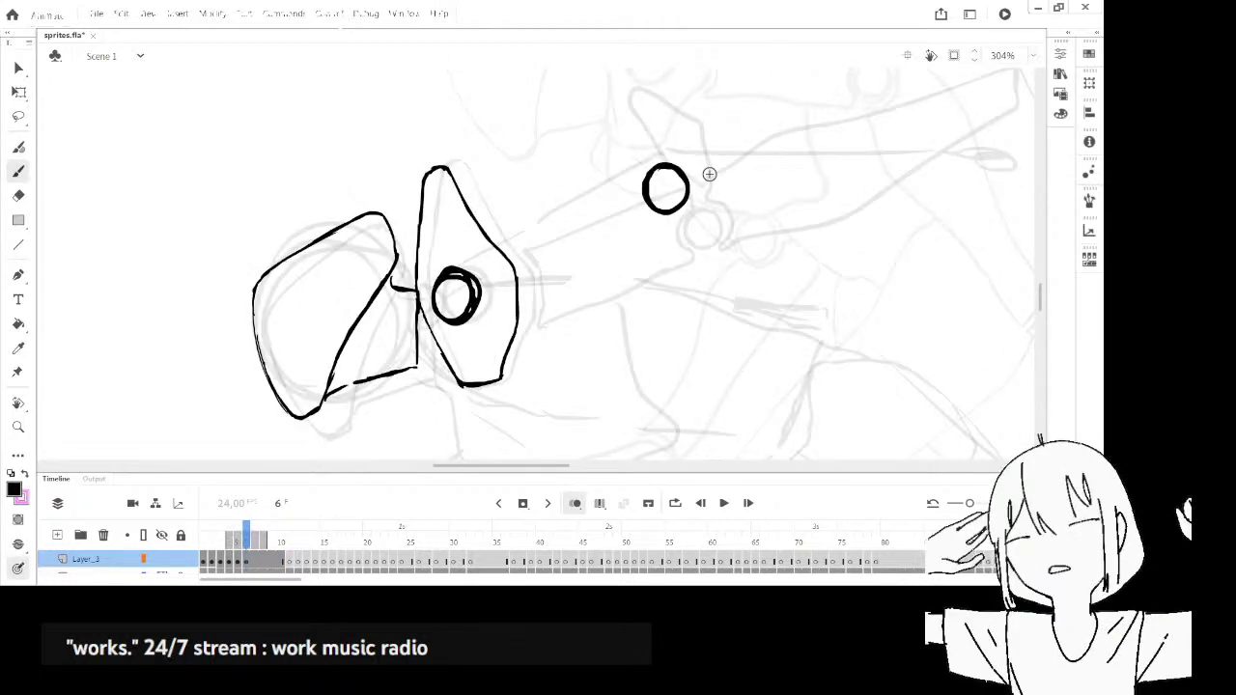
- Ink the upper arm's curved inner edge beside the shoulder plate on frame 6, comparing the arm's placement against frame 5
{"action": "left_click_drag", "start_coordinate": [527, 323], "coordinate": [504, 243]}
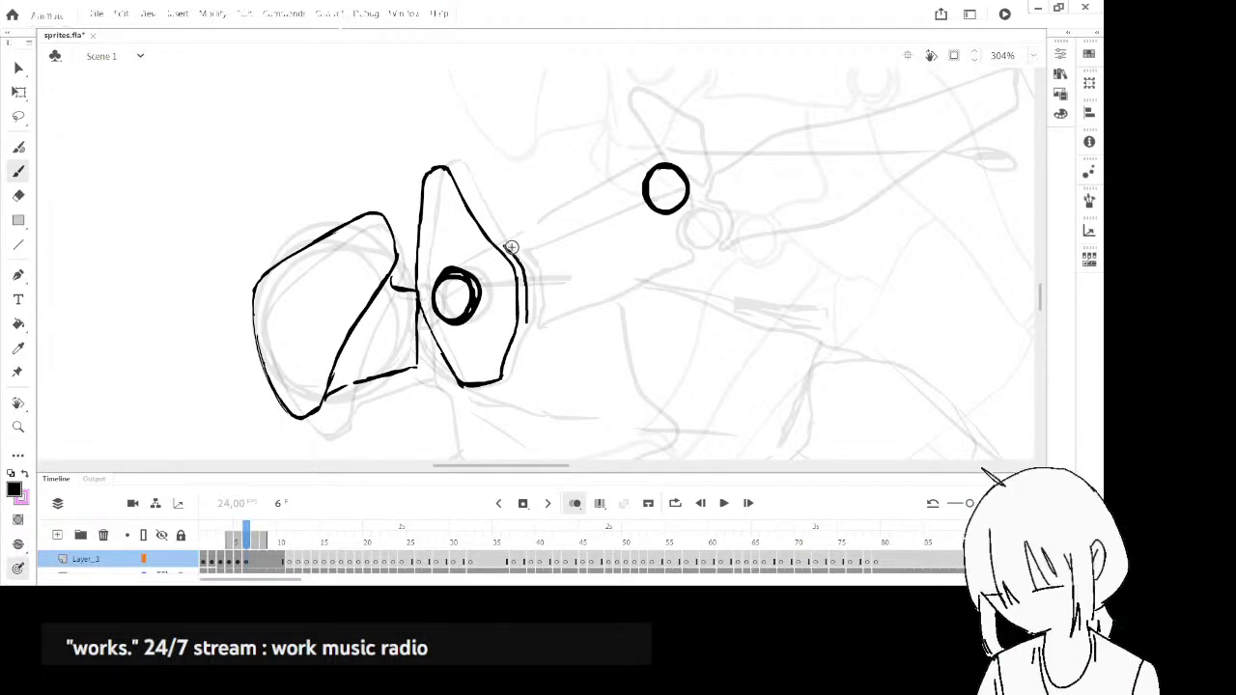
{"action": "mouse_move", "coordinate": [588, 200]}
{"action": "left_mouse_down"}
{"action": "mouse_move", "coordinate": [505, 248]}
{"action": "mouse_move", "coordinate": [641, 183]}
{"action": "left_mouse_up"}
{"action": "key", "text": "comma"}
{"action": "key", "text": "period"}
{"action": "key", "text": "comma"}
{"action": "key", "text": "period"}
{"action": "key", "text": "ctrl+z"}
{"action": "key", "text": "ctrl+z"}
{"action": "key", "text": "comma"}
{"action": "key", "text": "period"}
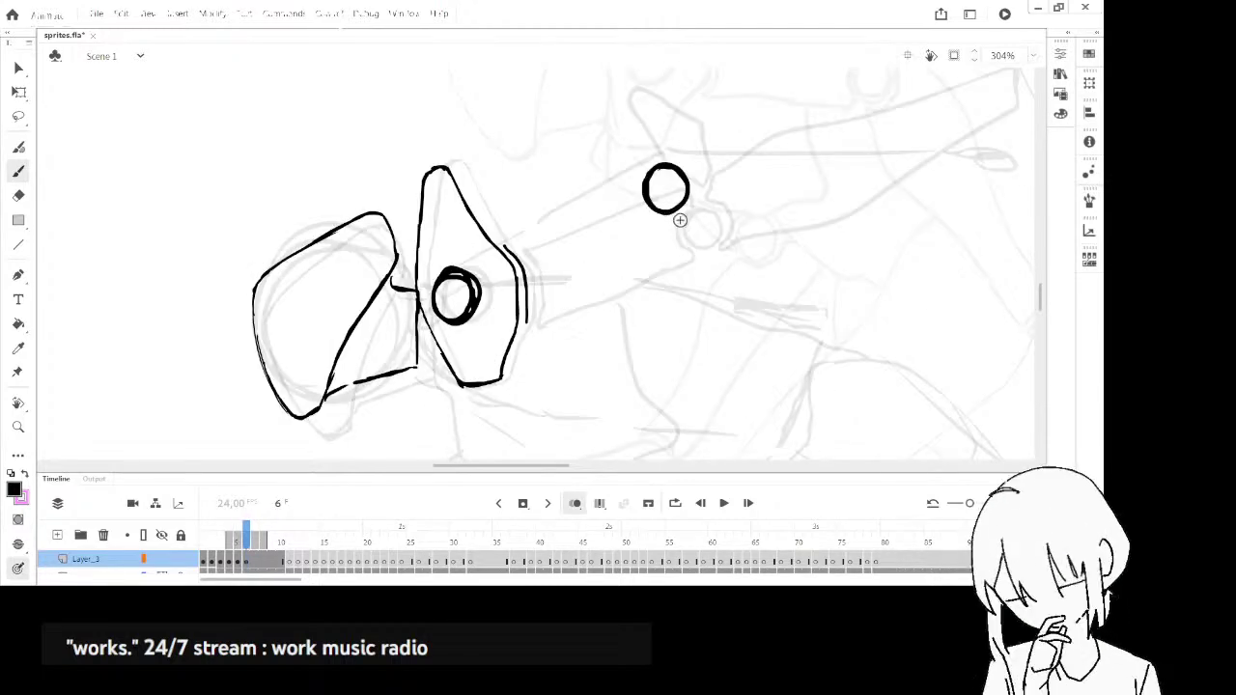
{"action": "key", "text": "comma"}
{"action": "key", "text": "period"}
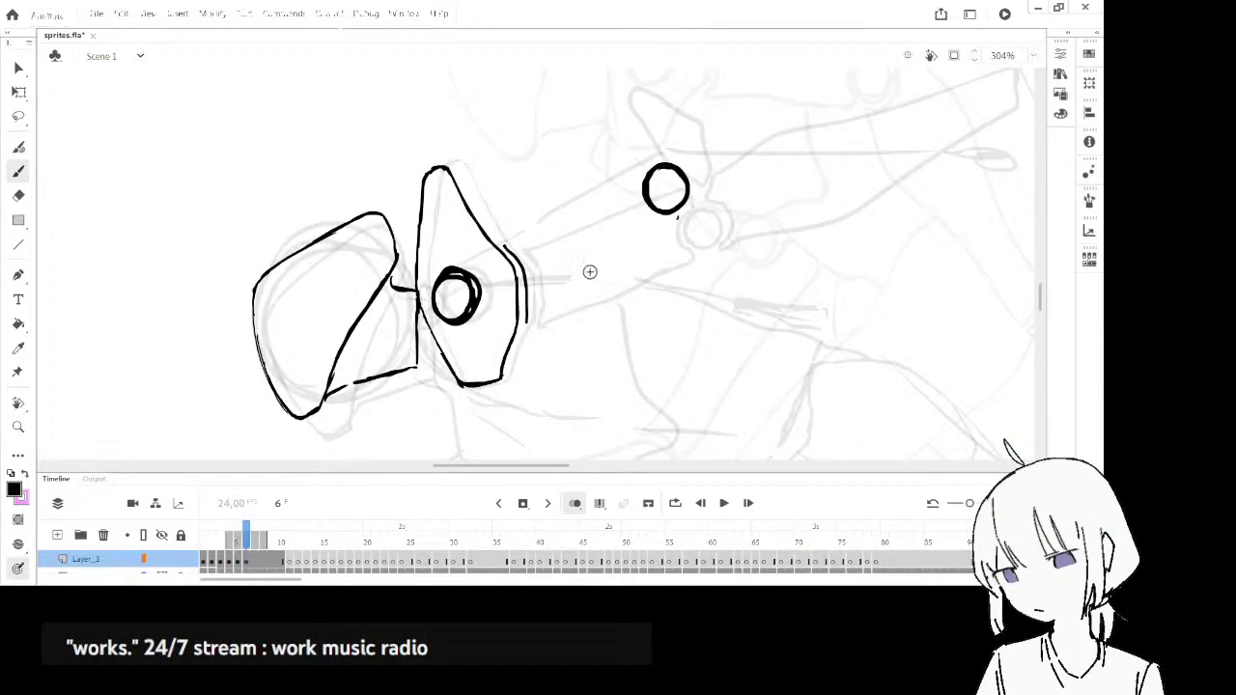
- Ink the upper arm's two long edges from the shoulder plate to the elbow circle and its socket on frame 6
{"action": "left_click_drag", "start_coordinate": [542, 310], "coordinate": [681, 224]}
{"action": "key", "text": "comma"}
{"action": "key", "text": "period"}
{"action": "mouse_move", "coordinate": [505, 249]}
{"action": "left_mouse_down"}
{"action": "mouse_move", "coordinate": [647, 154]}
{"action": "mouse_move", "coordinate": [494, 252]}
{"action": "left_mouse_up"}
{"action": "key", "text": "comma"}
{"action": "key", "text": "period"}
{"action": "key", "text": "e"}
{"action": "left_click_drag", "start_coordinate": [649, 157], "coordinate": [617, 152]}
{"action": "key", "text": "b"}
{"action": "mouse_move", "coordinate": [504, 249]}
{"action": "left_mouse_down"}
{"action": "mouse_move", "coordinate": [650, 146]}
{"action": "mouse_move", "coordinate": [640, 191]}
{"action": "mouse_move", "coordinate": [677, 218]}
{"action": "left_mouse_up"}
{"action": "key", "text": "comma"}
{"action": "key", "text": "period"}
{"action": "key", "text": "comma"}
{"action": "key", "text": "period"}
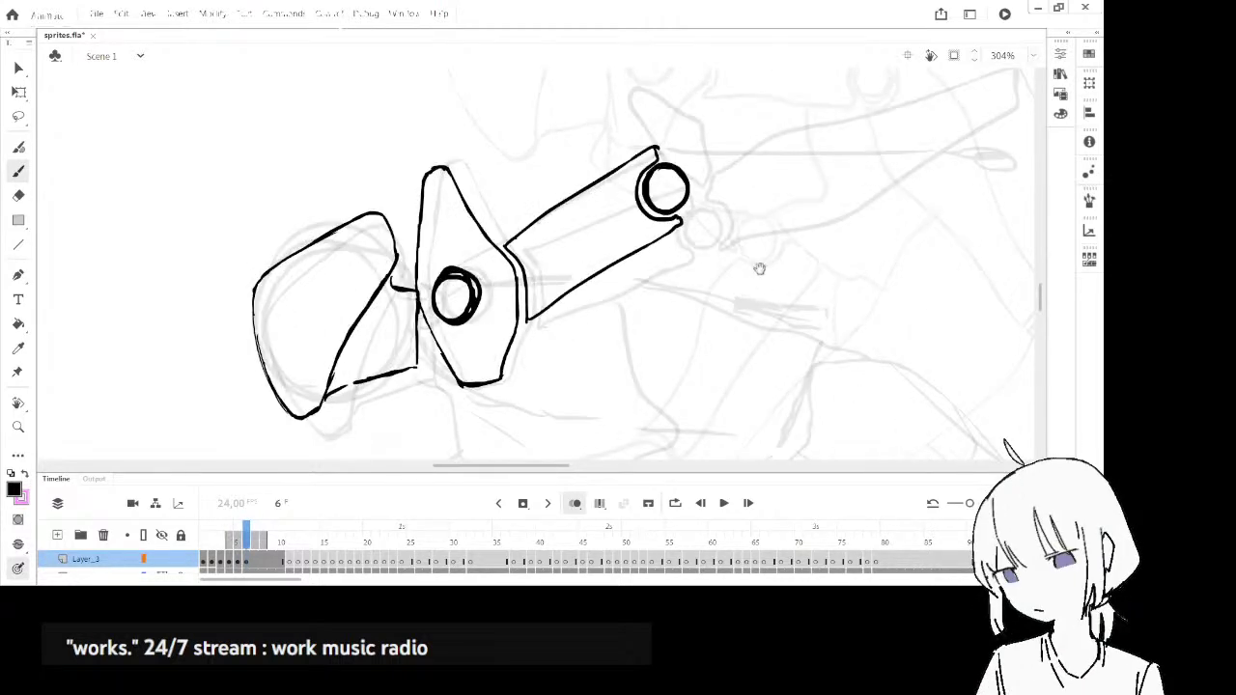
- Erase the elbow circle and its socket on frame 6 and redraw the circle slightly farther from the shoulder
{"action": "left_click_drag", "start_coordinate": [787, 287], "coordinate": [592, 369]}
{"action": "key", "text": "comma"}
{"action": "key", "text": "period"}
{"action": "key", "text": "comma"}
{"action": "key", "text": "period"}
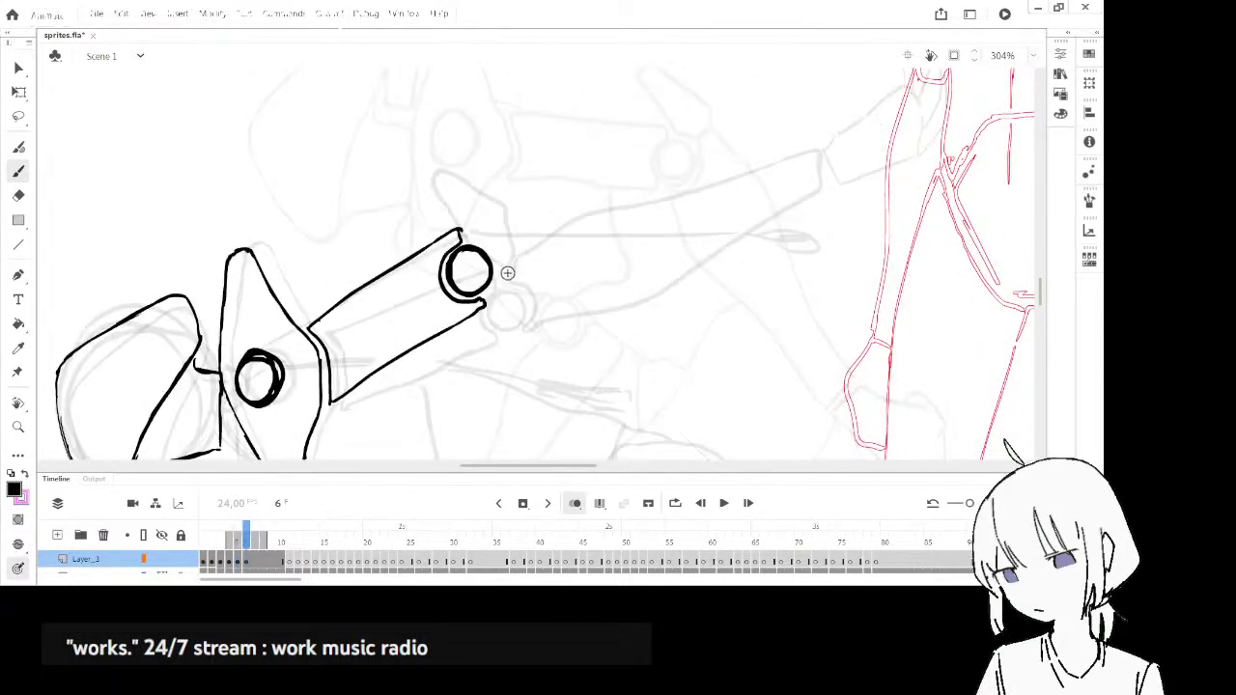
{"action": "key", "text": "e"}
{"action": "key", "text": "b"}
{"action": "mouse_move", "coordinate": [466, 264]}
{"action": "left_mouse_down"}
{"action": "mouse_move", "coordinate": [485, 300]}
{"action": "mouse_move", "coordinate": [458, 282]}
{"action": "mouse_move", "coordinate": [489, 256]}
{"action": "left_mouse_up"}
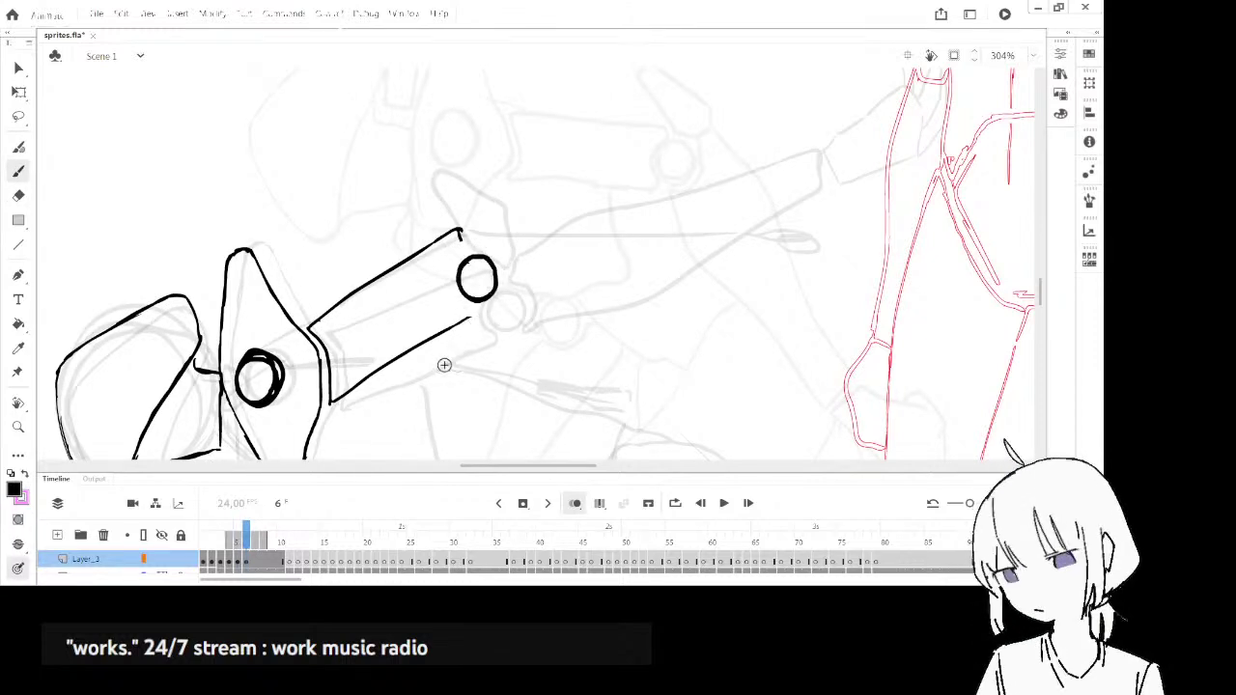
- Select the upper arm's lower edge with the Lasso tool and nudge it slightly upward
{"action": "key", "text": "l"}
{"action": "left_click_drag", "start_coordinate": [364, 362], "coordinate": [486, 305]}
{"action": "key", "text": "Up"}
{"action": "key", "text": "Up"}
{"action": "key", "text": "Up"}
{"action": "key", "text": "Up"}
{"action": "key", "text": "Up"}
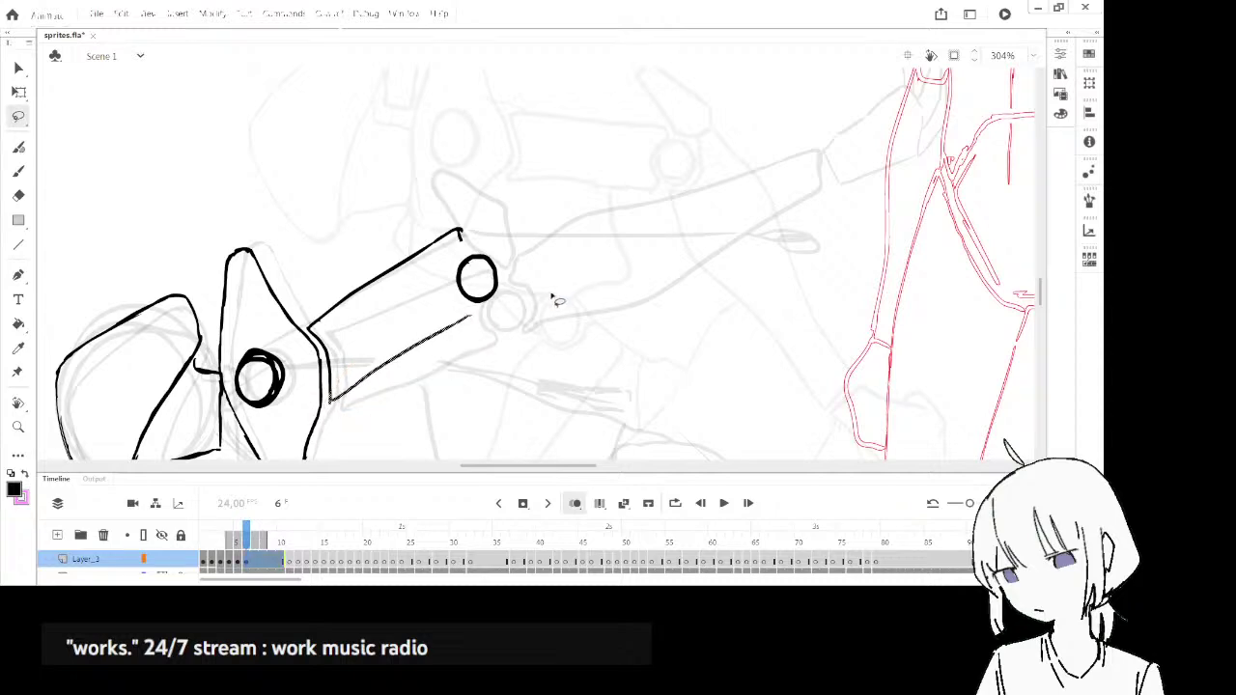
{"action": "left_click", "coordinate": [549, 312]}
- Redraw the upper arm's curved elbow socket around the moved joint circle on frame 6
{"action": "key", "text": "b"}
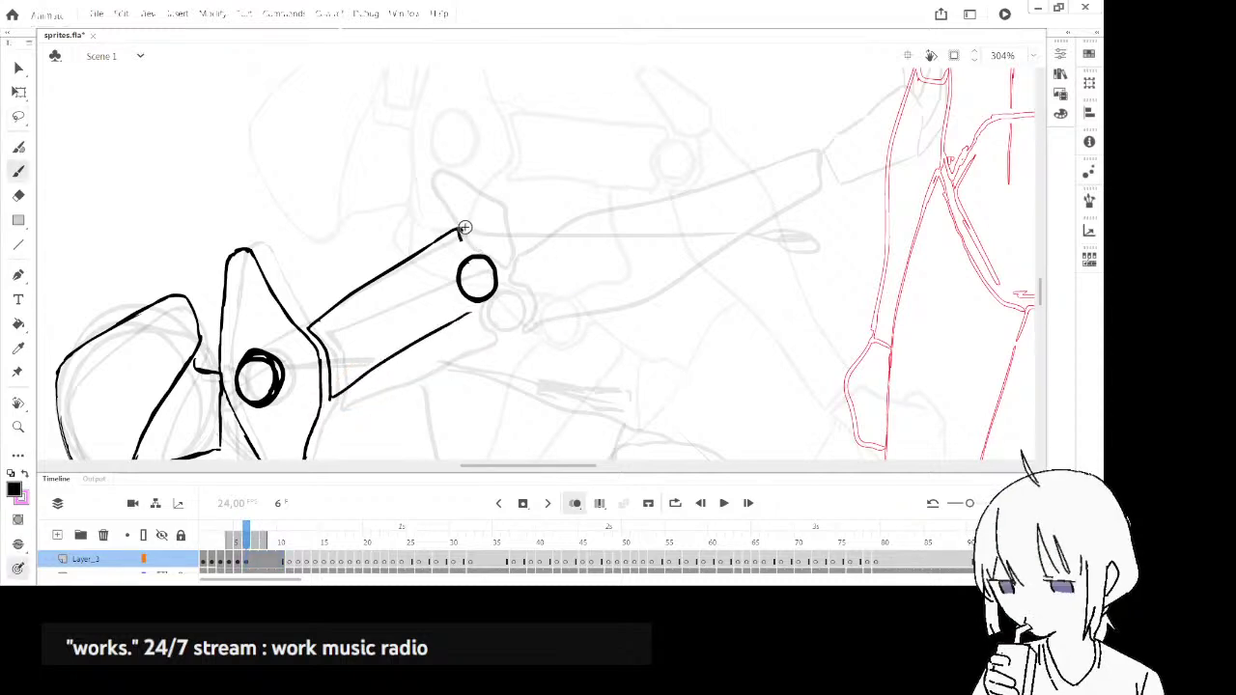
{"action": "key", "text": "b"}
{"action": "key", "text": "."}
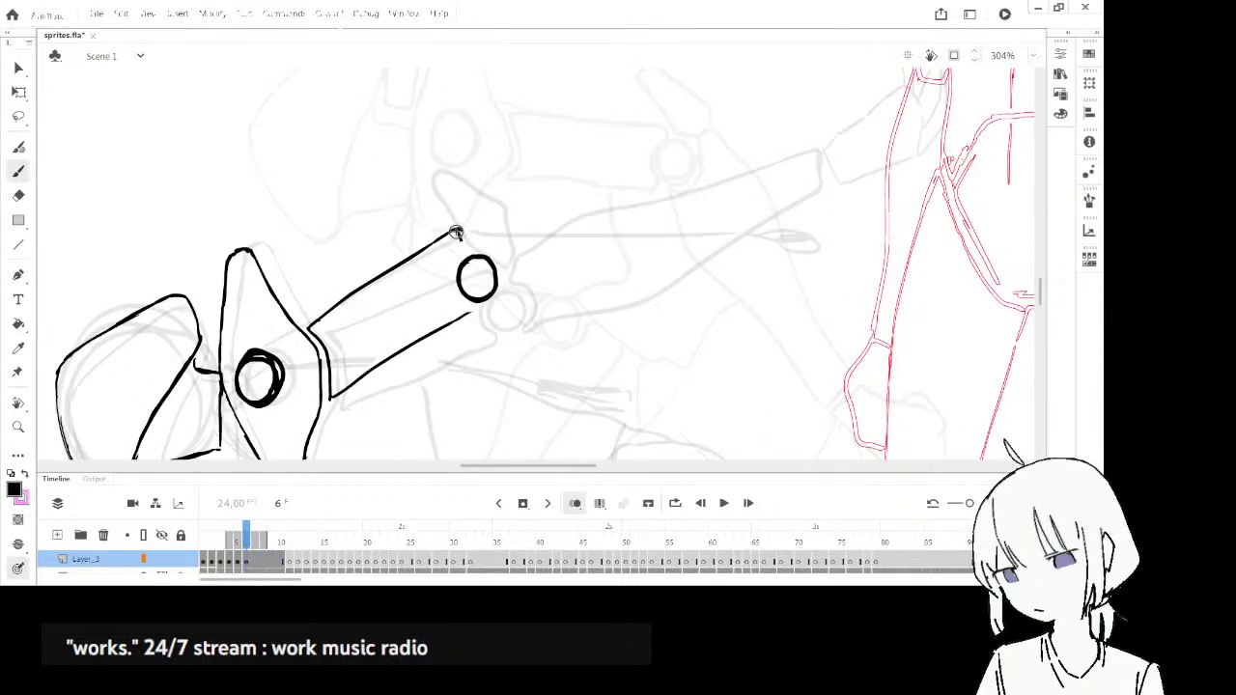
{"action": "left_click_drag", "start_coordinate": [473, 308], "coordinate": [474, 308]}
{"action": "key", "text": "."}
- Ink a short wrist line and the hand's lower edge on frame 6, clear of the elbow joint
{"action": "left_click_drag", "start_coordinate": [782, 313], "coordinate": [695, 380]}
{"action": "mouse_move", "coordinate": [700, 298]}
{"action": "left_mouse_down"}
{"action": "mouse_move", "coordinate": [698, 335]}
{"action": "mouse_move", "coordinate": [744, 360]}
{"action": "left_mouse_up"}
{"action": "left_click_drag", "start_coordinate": [703, 299], "coordinate": [790, 300]}
{"action": "key", "text": "ctrl+z"}
{"action": "key", "text": "ctrl+z"}
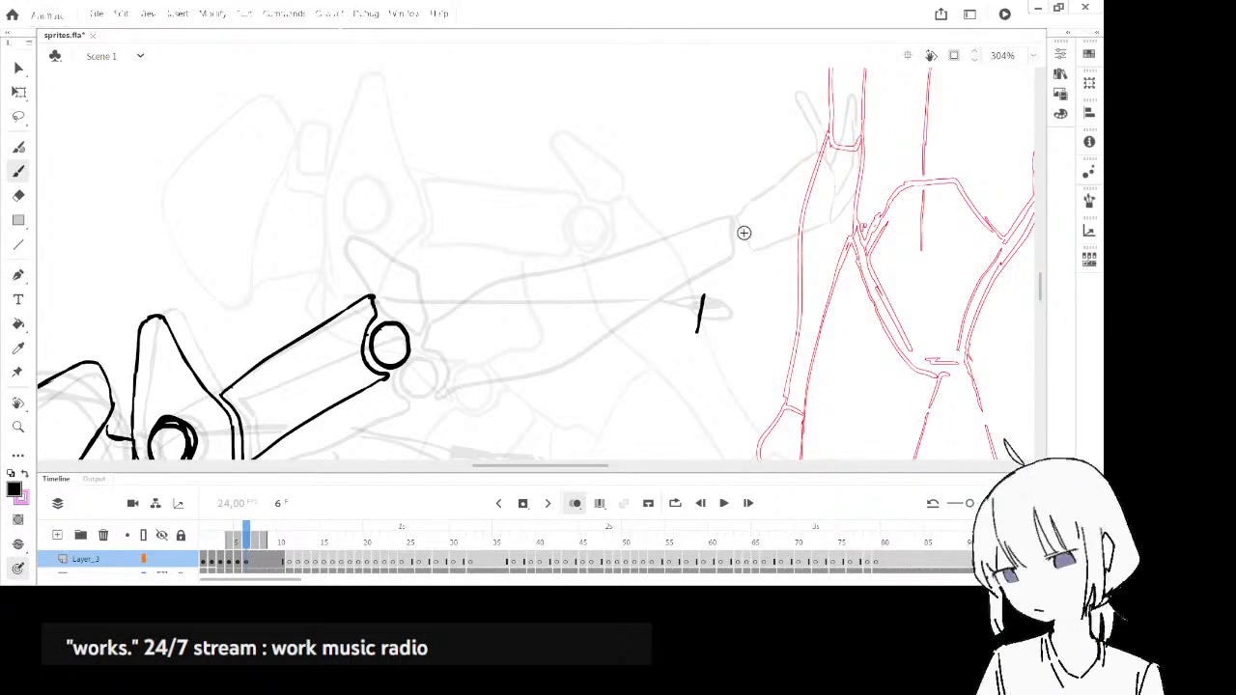
{"action": "left_click_drag", "start_coordinate": [760, 227], "coordinate": [585, 226]}
{"action": "key", "text": "ctrl+z"}
{"action": "left_click_drag", "start_coordinate": [579, 467], "coordinate": [625, 471]}
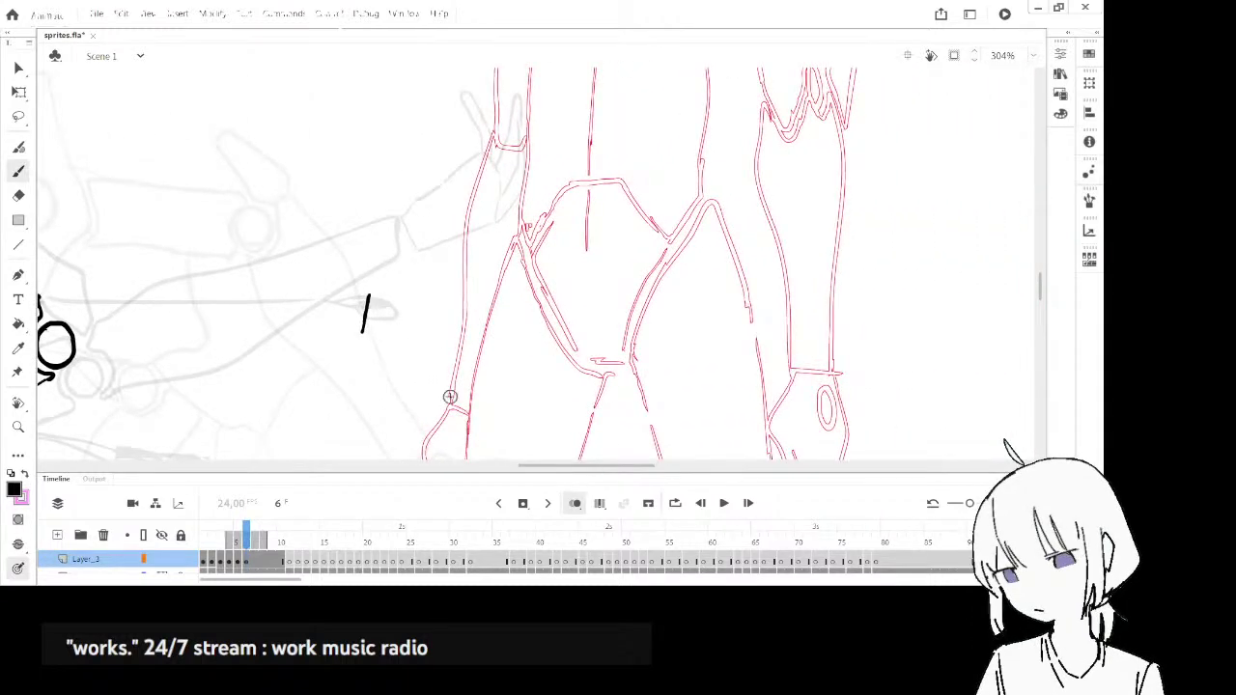
{"action": "left_click_drag", "start_coordinate": [430, 351], "coordinate": [440, 356]}
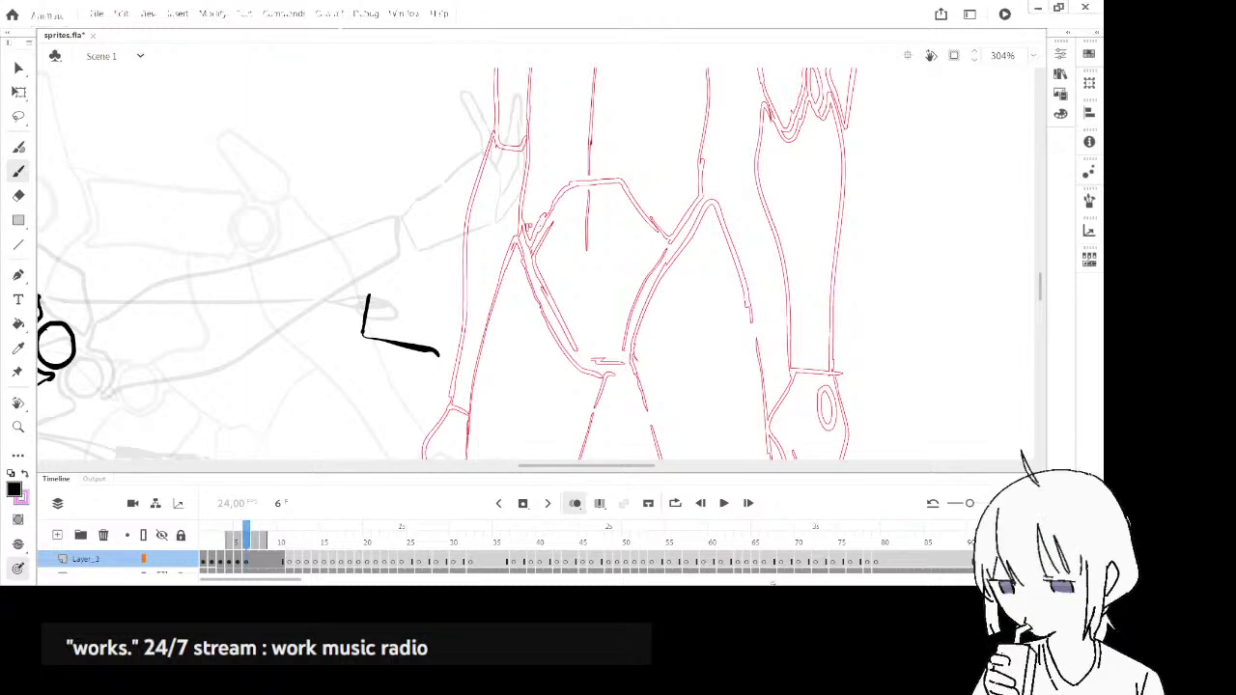
{"action": "left_click_drag", "start_coordinate": [466, 365], "coordinate": [703, 350]}
- Rotate frame 5's pointed elbow guard about the elbow so it lies flatter over the upper arm
{"action": "key", "text": "comma"}
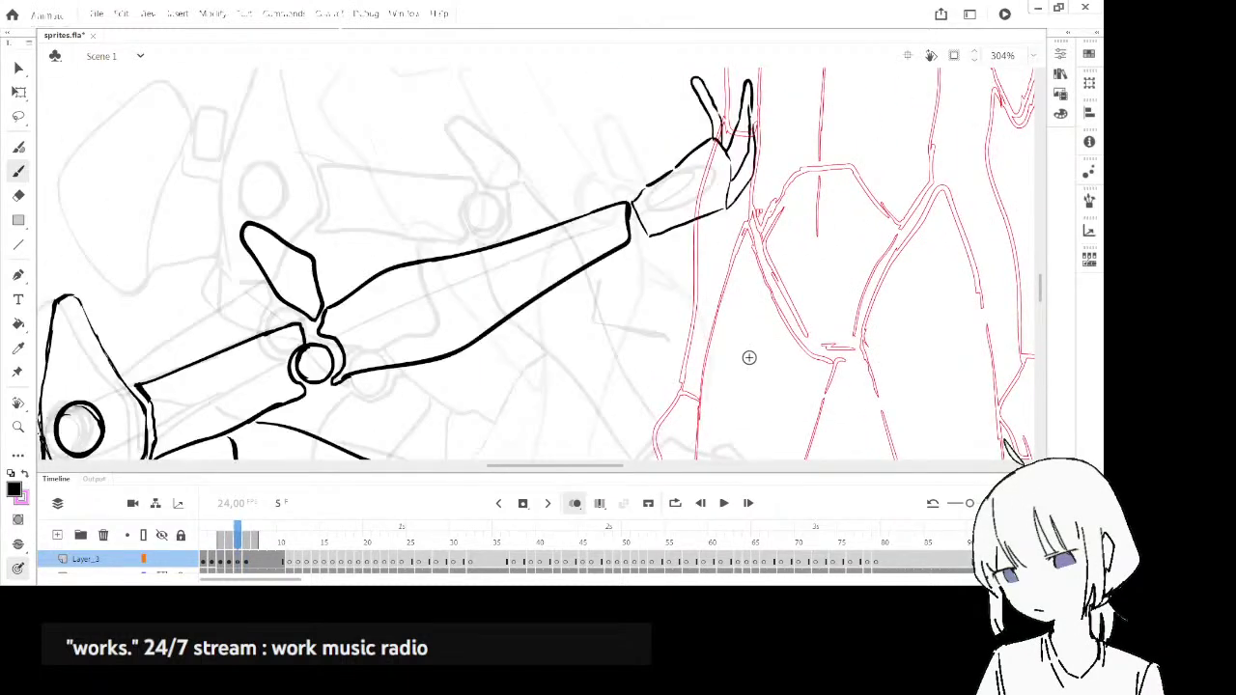
{"action": "key", "text": "period"}
{"action": "key", "text": "comma"}
{"action": "key", "text": "period"}
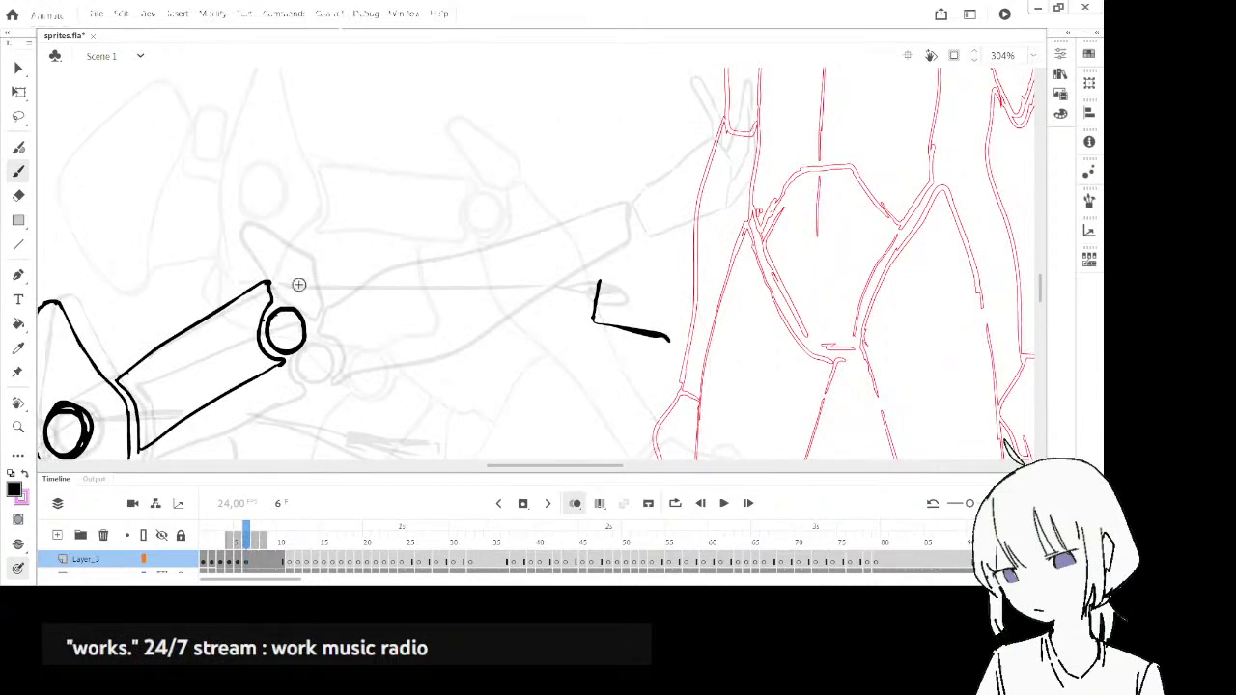
{"action": "key", "text": "comma"}
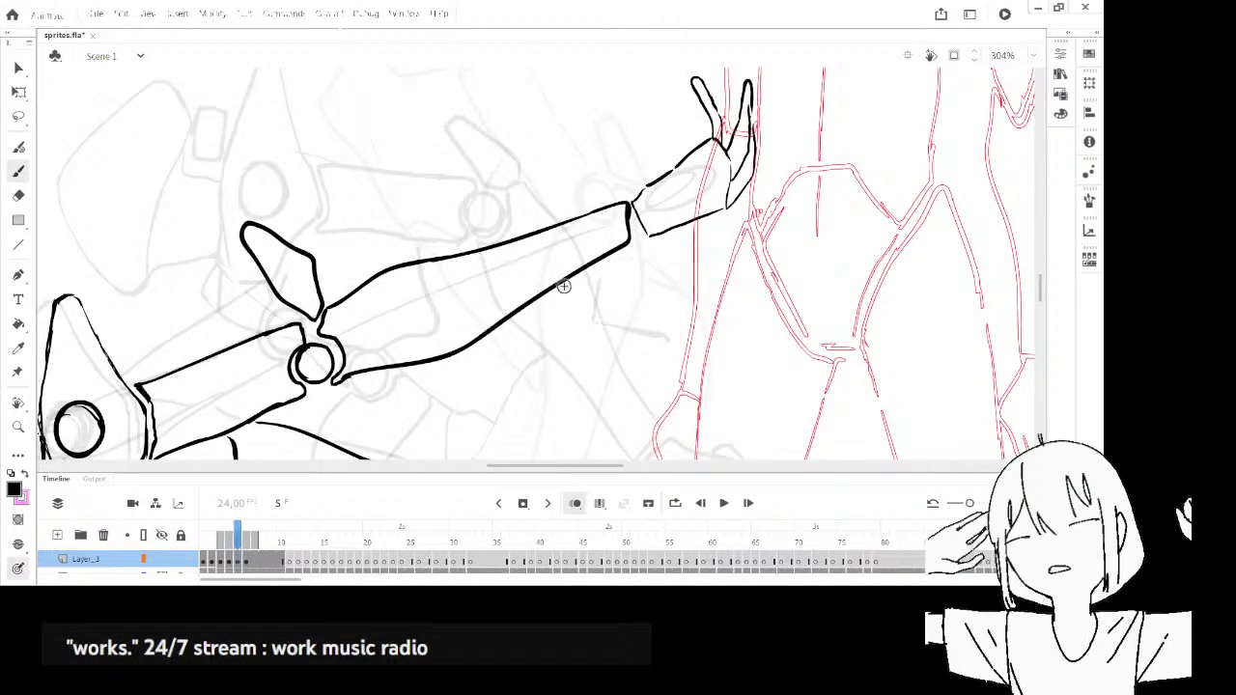
{"action": "key", "text": "l"}
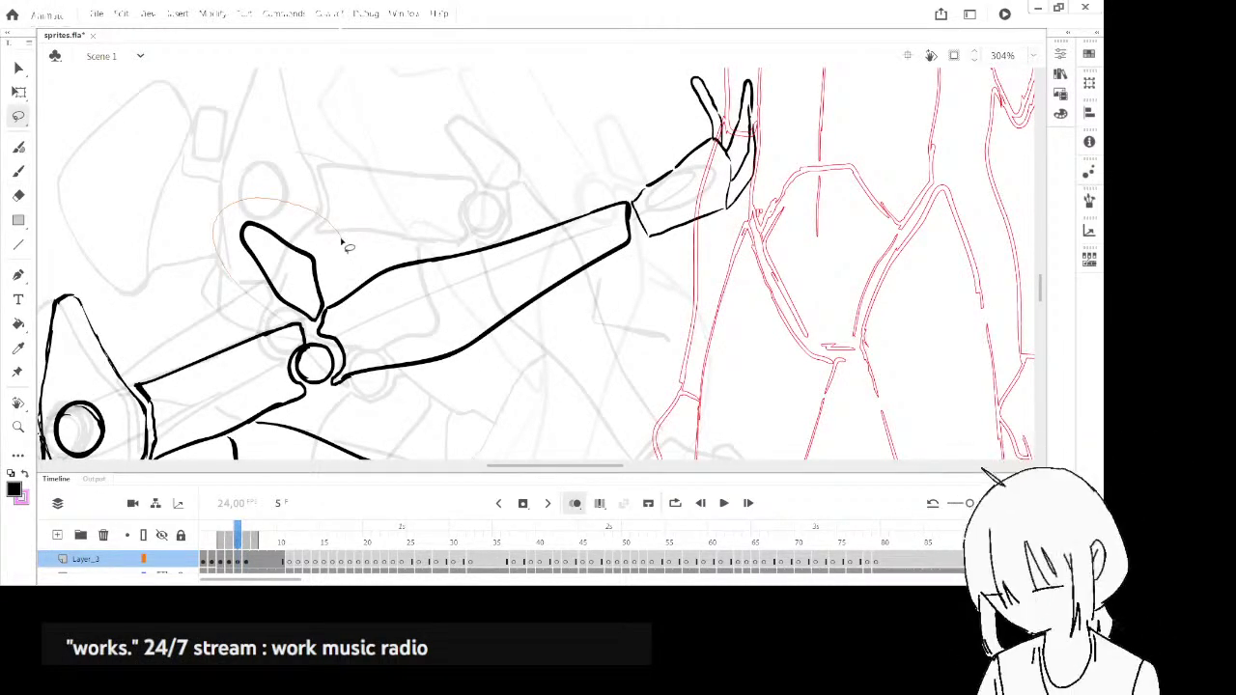
{"action": "left_click_drag", "start_coordinate": [343, 244], "coordinate": [307, 272]}
{"action": "key", "text": "q"}
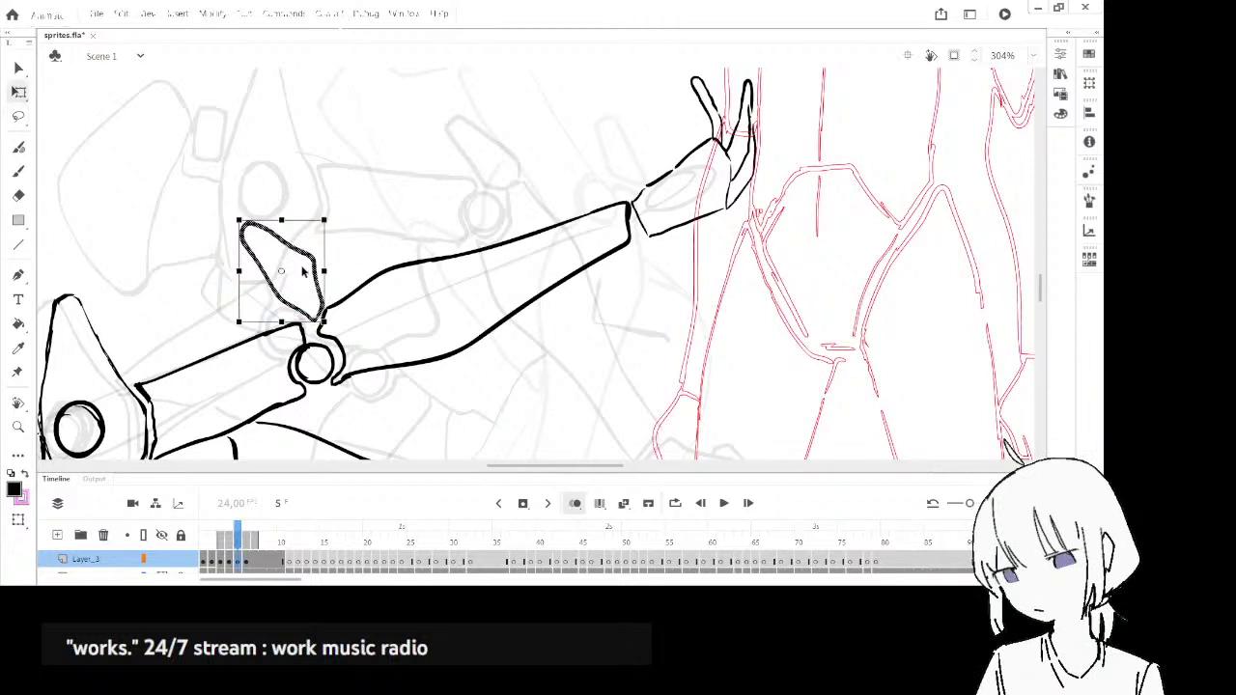
{"action": "left_click_drag", "start_coordinate": [337, 222], "coordinate": [290, 226]}
{"action": "left_click", "coordinate": [458, 165]}
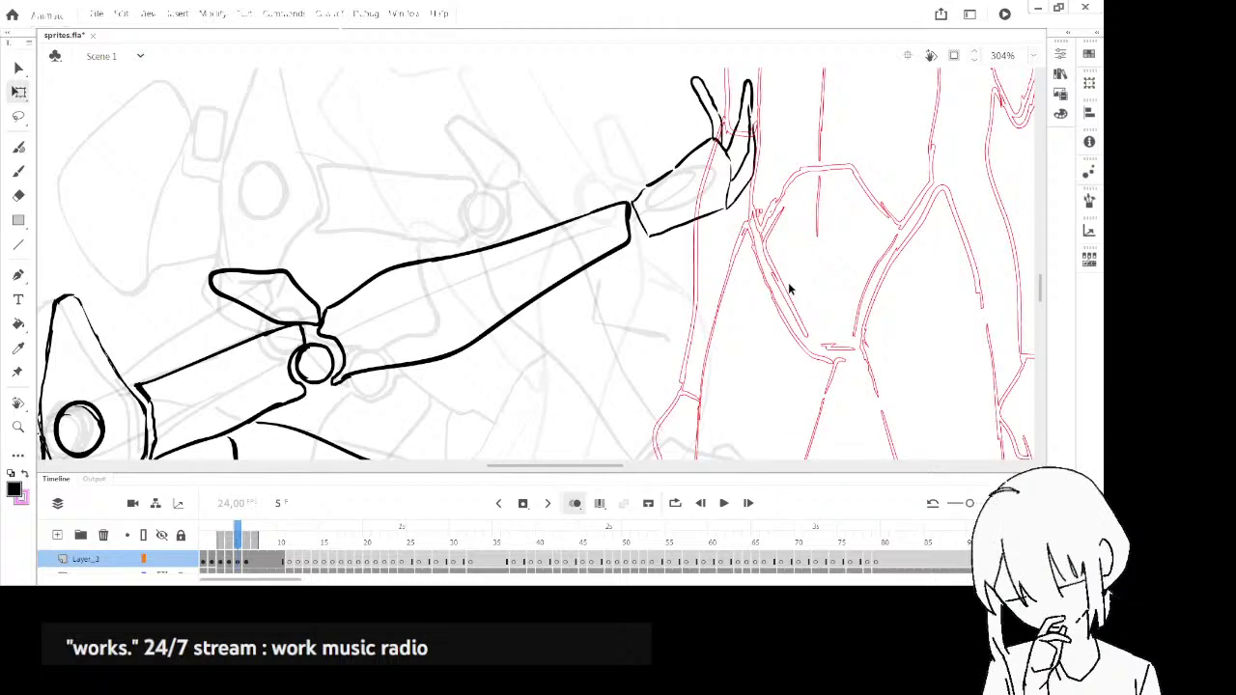
- Ink the forearm's elbow end on frame 6, with a curved socket around the joint circle
{"action": "key", "text": "."}
{"action": "key", "text": "b"}
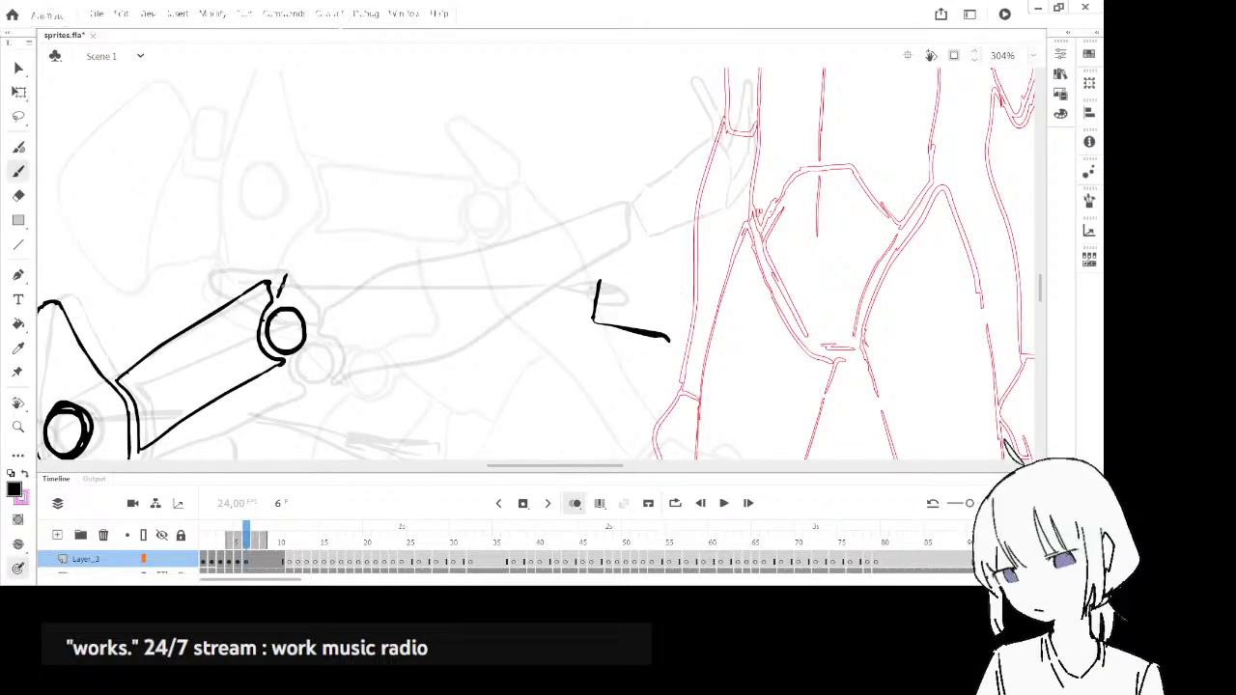
{"action": "left_click_drag", "start_coordinate": [310, 350], "coordinate": [304, 360]}
{"action": "left_click_drag", "start_coordinate": [348, 252], "coordinate": [408, 257]}
{"action": "key", "text": "ctrl+z"}
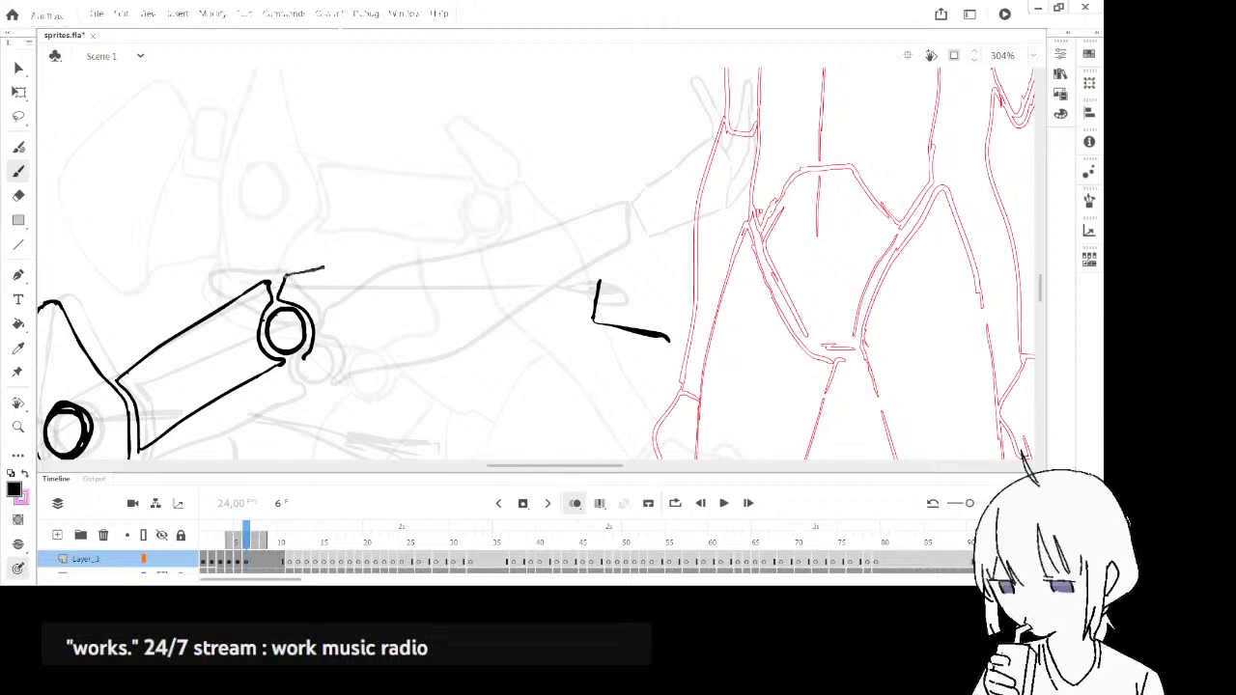
- Ink the forearm's upper and lower edges from the elbow to the wrist on frame 6, checking them against frame 5
{"action": "mouse_move", "coordinate": [287, 274]}
{"action": "left_mouse_down"}
{"action": "mouse_move", "coordinate": [379, 253]}
{"action": "mouse_move", "coordinate": [598, 281]}
{"action": "left_mouse_up"}
{"action": "key", "text": "ctrl+z"}
{"action": "mouse_move", "coordinate": [304, 358]}
{"action": "left_mouse_down"}
{"action": "mouse_move", "coordinate": [359, 362]}
{"action": "mouse_move", "coordinate": [552, 330]}
{"action": "left_mouse_up"}
{"action": "key", "text": "ctrl+z"}
{"action": "key", "text": "ctrl+z"}
{"action": "left_click_drag", "start_coordinate": [475, 334], "coordinate": [569, 323]}
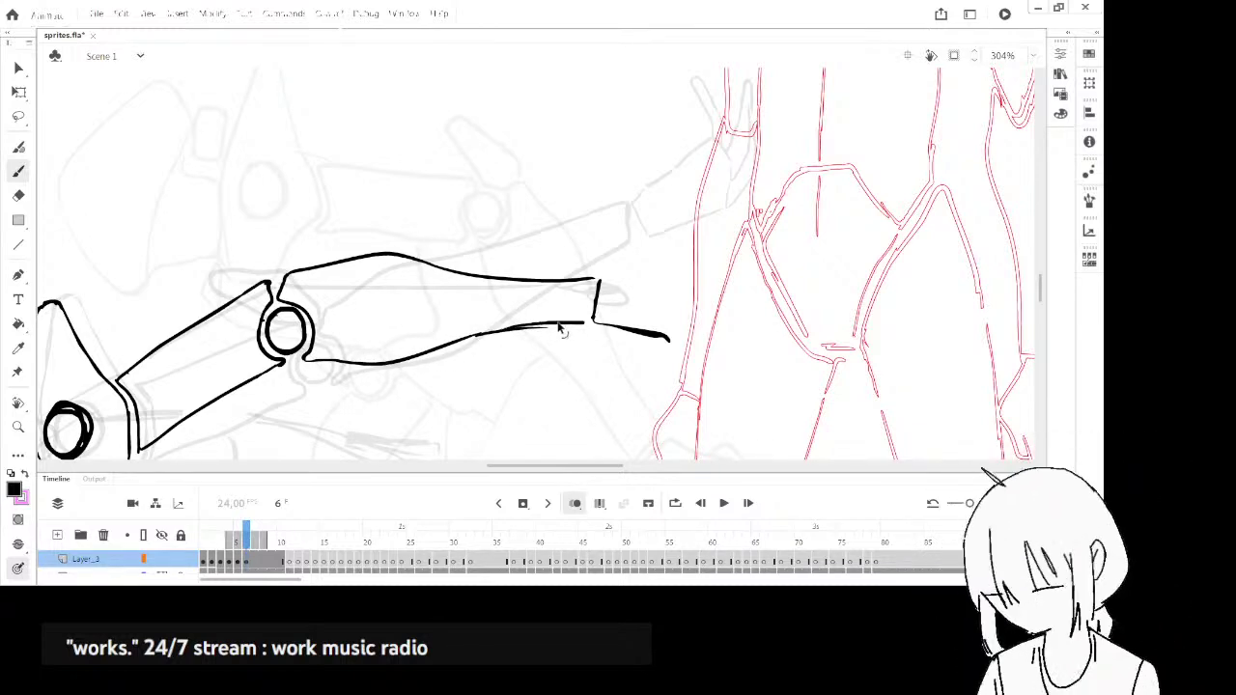
{"action": "key", "text": "comma"}
{"action": "key", "text": "period"}
{"action": "key", "text": "comma"}
{"action": "key", "text": "period"}
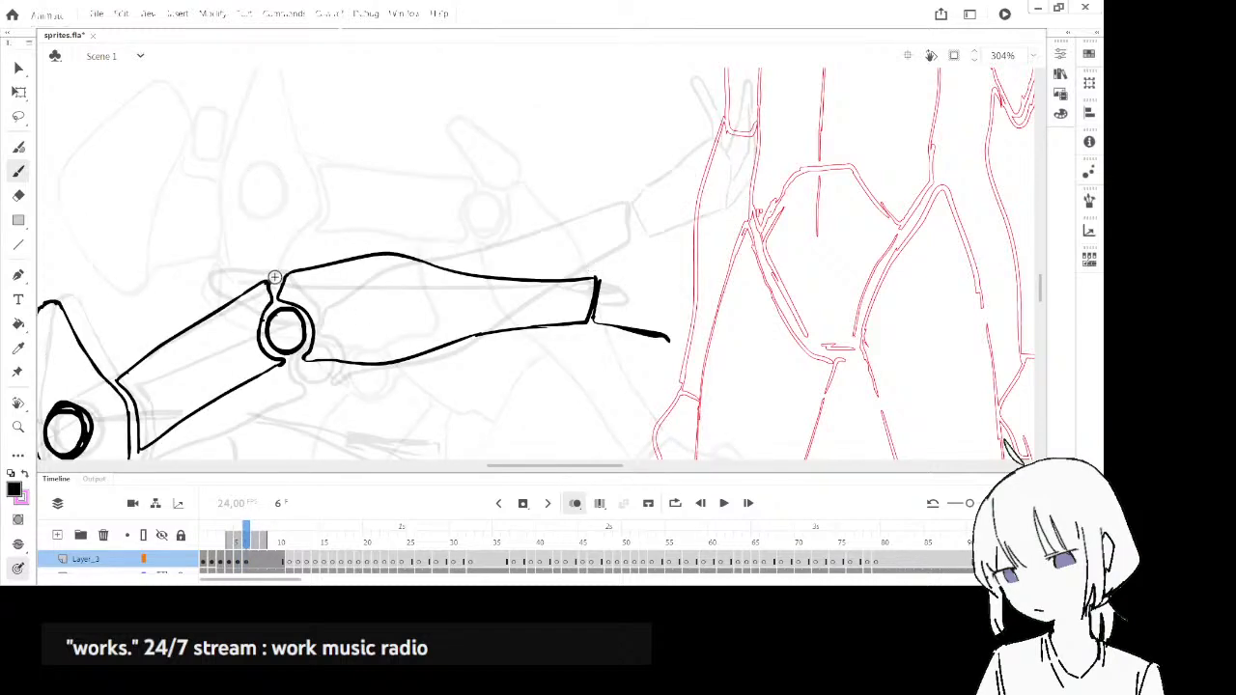
- Ink the pointed elbow guard rising from the elbow joint on frame 6, comparing its angle with frame 5
{"action": "mouse_move", "coordinate": [203, 211]}
{"action": "left_mouse_down"}
{"action": "mouse_move", "coordinate": [249, 204]}
{"action": "mouse_move", "coordinate": [271, 218]}
{"action": "left_mouse_up"}
{"action": "key", "text": "ctrl+z"}
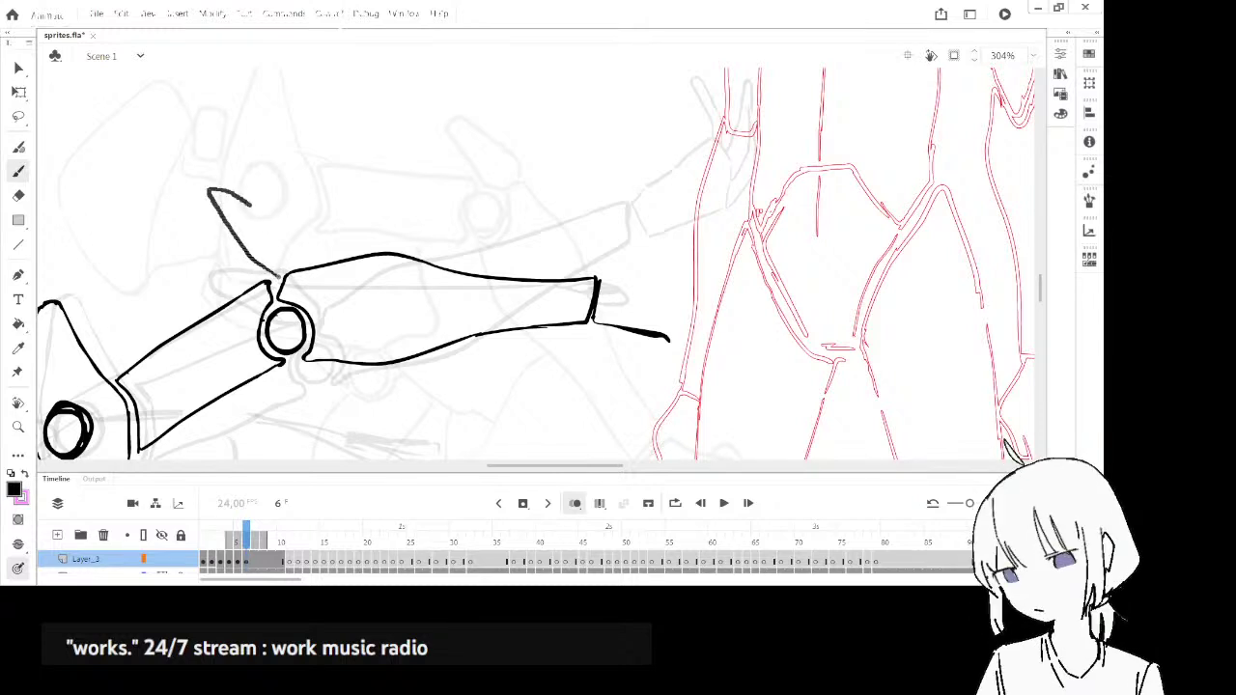
{"action": "left_click_drag", "start_coordinate": [290, 267], "coordinate": [288, 274]}
{"action": "key", "text": "comma"}
{"action": "key", "text": "period"}
{"action": "key", "text": "comma"}
{"action": "key", "text": "period"}
- Ink the hand's palm outline and fingers beyond the wrist on frame 6
{"action": "left_click_drag", "start_coordinate": [599, 280], "coordinate": [693, 272]}
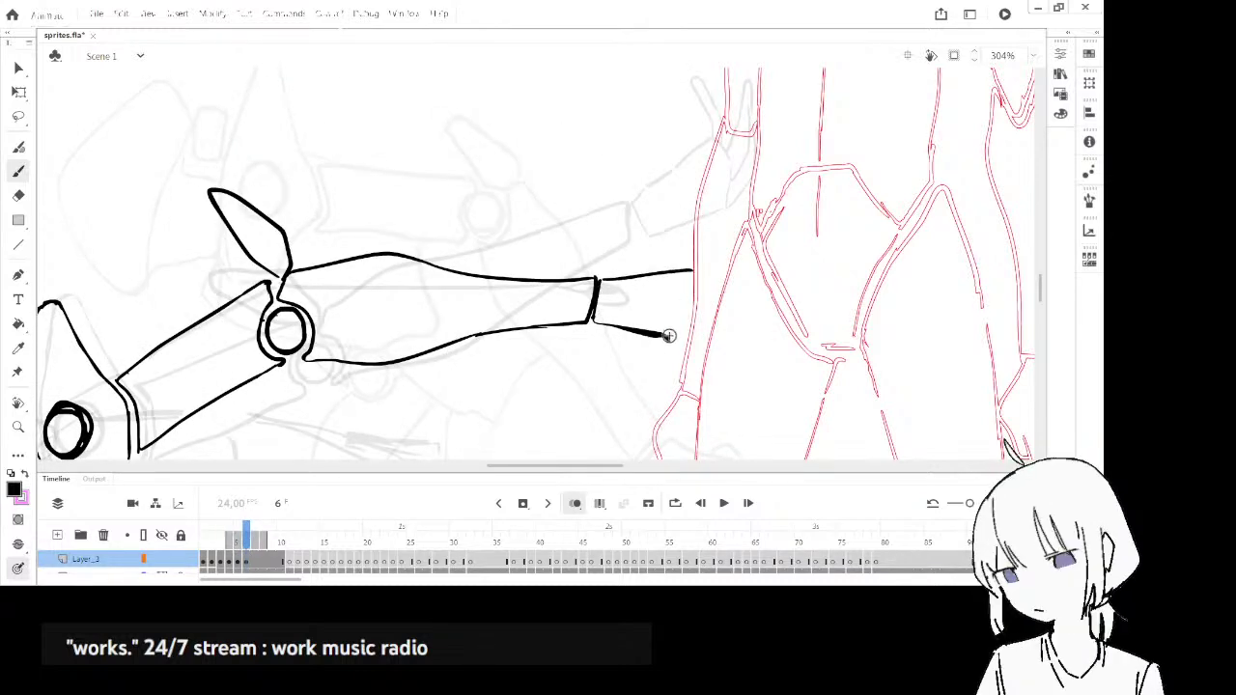
{"action": "left_click_drag", "start_coordinate": [676, 340], "coordinate": [681, 344]}
{"action": "key", "text": "ctrl+z"}
{"action": "key", "text": "ctrl+z"}
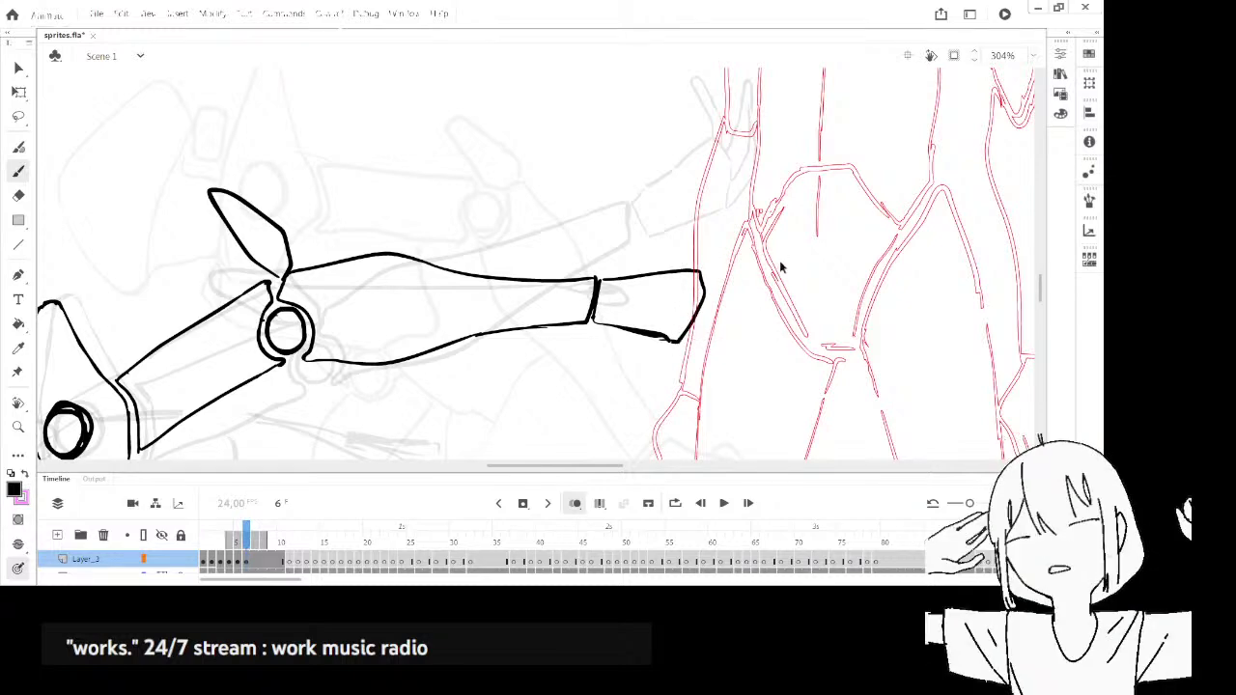
{"action": "mouse_move", "coordinate": [693, 318]}
{"action": "left_mouse_down"}
{"action": "mouse_move", "coordinate": [681, 342]}
{"action": "mouse_move", "coordinate": [727, 313]}
{"action": "left_mouse_up"}
{"action": "left_click_drag", "start_coordinate": [728, 310], "coordinate": [735, 286]}
{"action": "left_click_drag", "start_coordinate": [732, 222], "coordinate": [730, 247]}
{"action": "mouse_move", "coordinate": [694, 318]}
{"action": "left_mouse_down"}
{"action": "mouse_move", "coordinate": [740, 248]}
{"action": "mouse_move", "coordinate": [738, 294]}
{"action": "mouse_move", "coordinate": [750, 289]}
{"action": "left_mouse_up"}
- Step through the animation frames to check the motion of the newly inked arm and hand
{"action": "key", "text": "."}
{"action": "key", "text": "."}
{"action": "key", "text": "."}
{"action": "key", "text": "."}
{"action": "key", "text": "."}
{"action": "key", "text": "."}
{"action": "key", "text": "."}
{"action": "key", "text": "."}
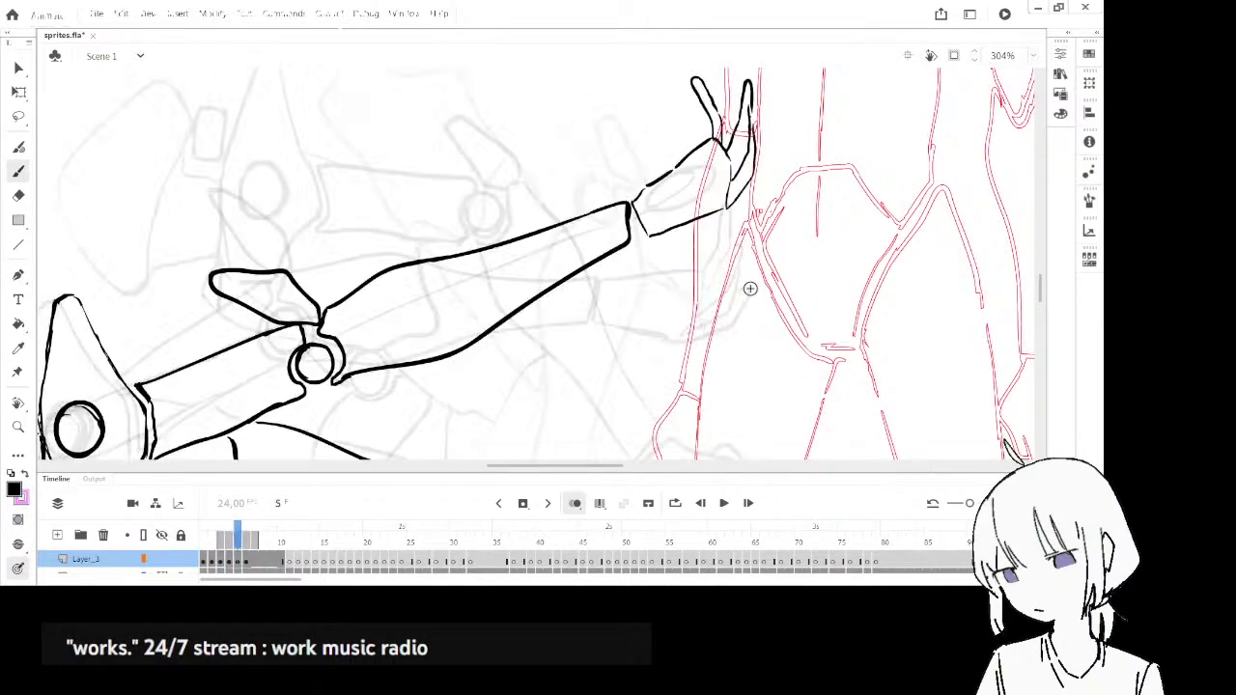
{"action": "key", "text": "."}
{"action": "key", "text": "."}
- Flip between frame 6 and its neighbouring frames to examine how the torso and legs move
{"action": "left_click_drag", "start_coordinate": [579, 453], "coordinate": [696, 230]}
{"action": "key", "text": "."}
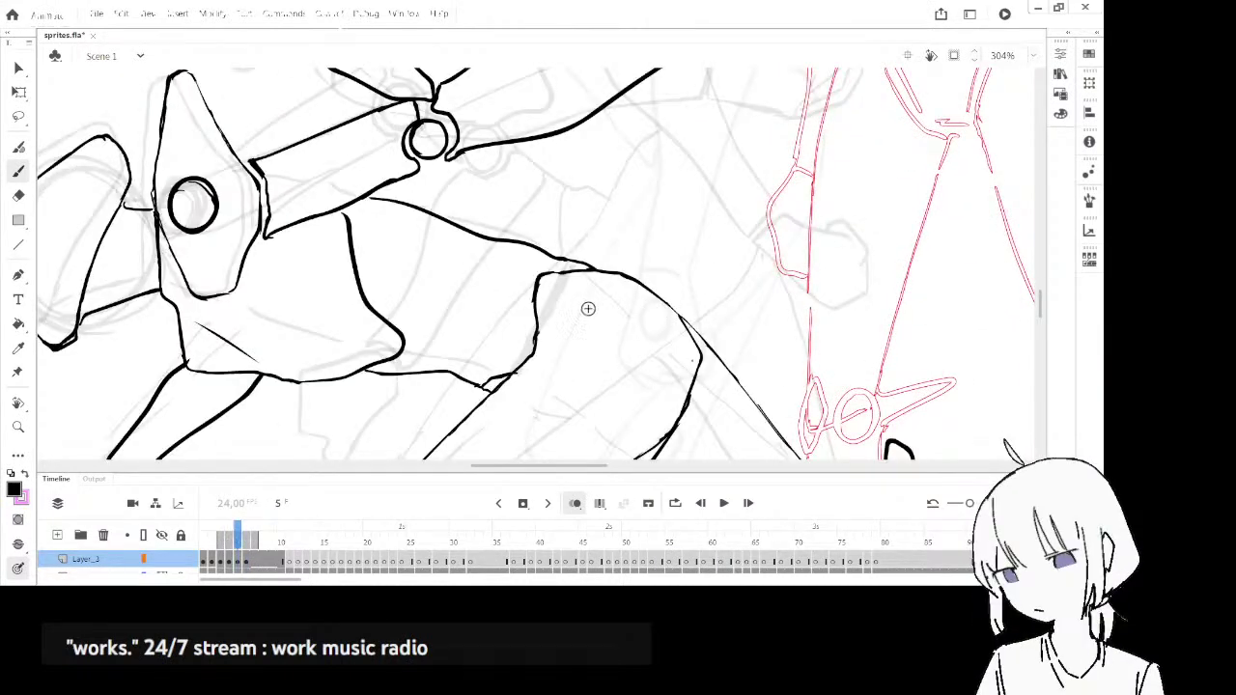
{"action": "key", "text": "period"}
{"action": "key", "text": "comma"}
{"action": "key", "text": "period"}
{"action": "key", "text": "comma"}
{"action": "key", "text": "period"}
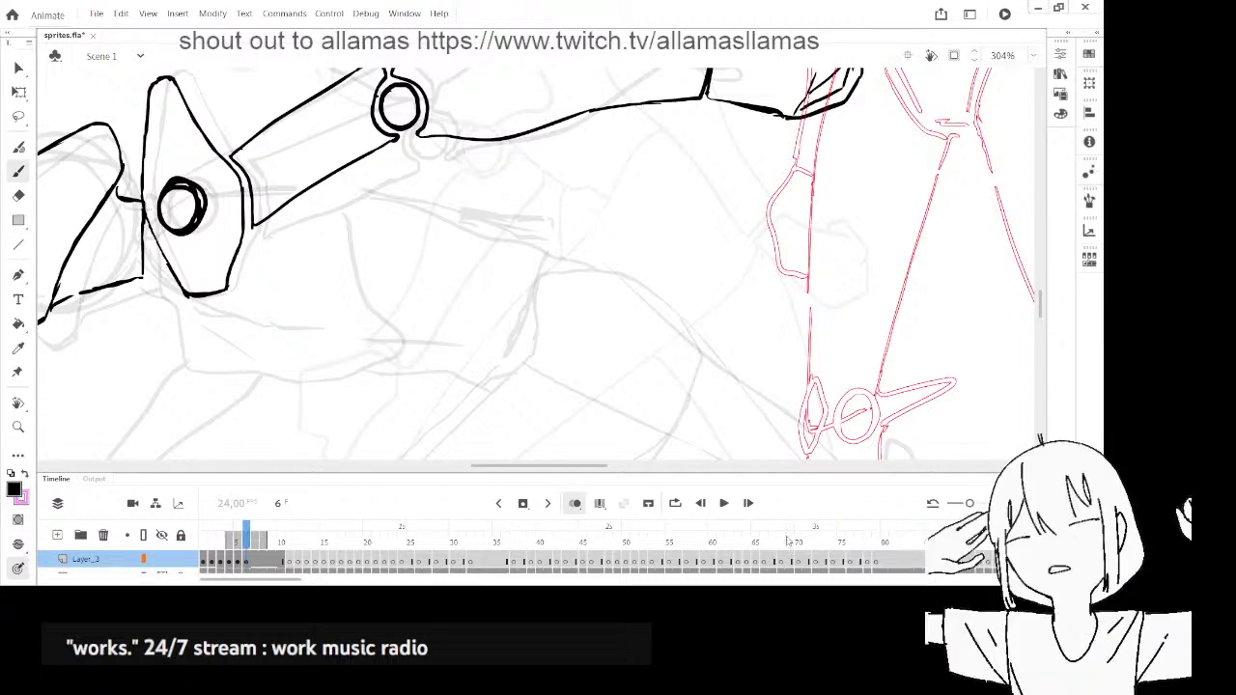
{"action": "left_click_drag", "start_coordinate": [413, 311], "coordinate": [432, 233]}
{"action": "key", "text": "period"}
{"action": "key", "text": "period"}
{"action": "key", "text": "period"}
{"action": "key", "text": "period"}
{"action": "key", "text": "period"}
{"action": "key", "text": "comma"}
{"action": "key", "text": "comma"}
{"action": "key", "text": "comma"}
{"action": "key", "text": "comma"}
{"action": "key", "text": "comma"}
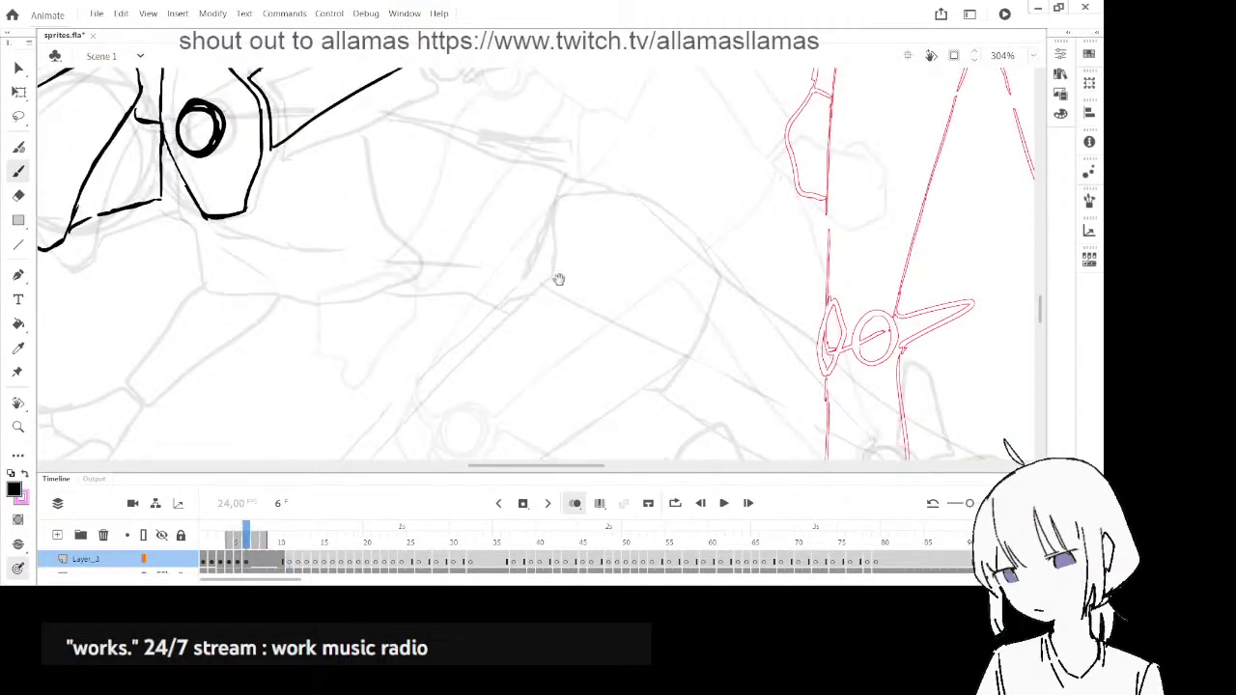
- Ink the bent leg's knee joint as a circle on frame 6, comparing its placement against frame 5
{"action": "key", "text": "shift+h"}
{"action": "left_click_drag", "start_coordinate": [655, 224], "coordinate": [657, 221]}
{"action": "mouse_move", "coordinate": [573, 201]}
{"action": "left_mouse_down"}
{"action": "mouse_move", "coordinate": [628, 259]}
{"action": "mouse_move", "coordinate": [624, 239]}
{"action": "left_mouse_up"}
{"action": "key", "text": "comma"}
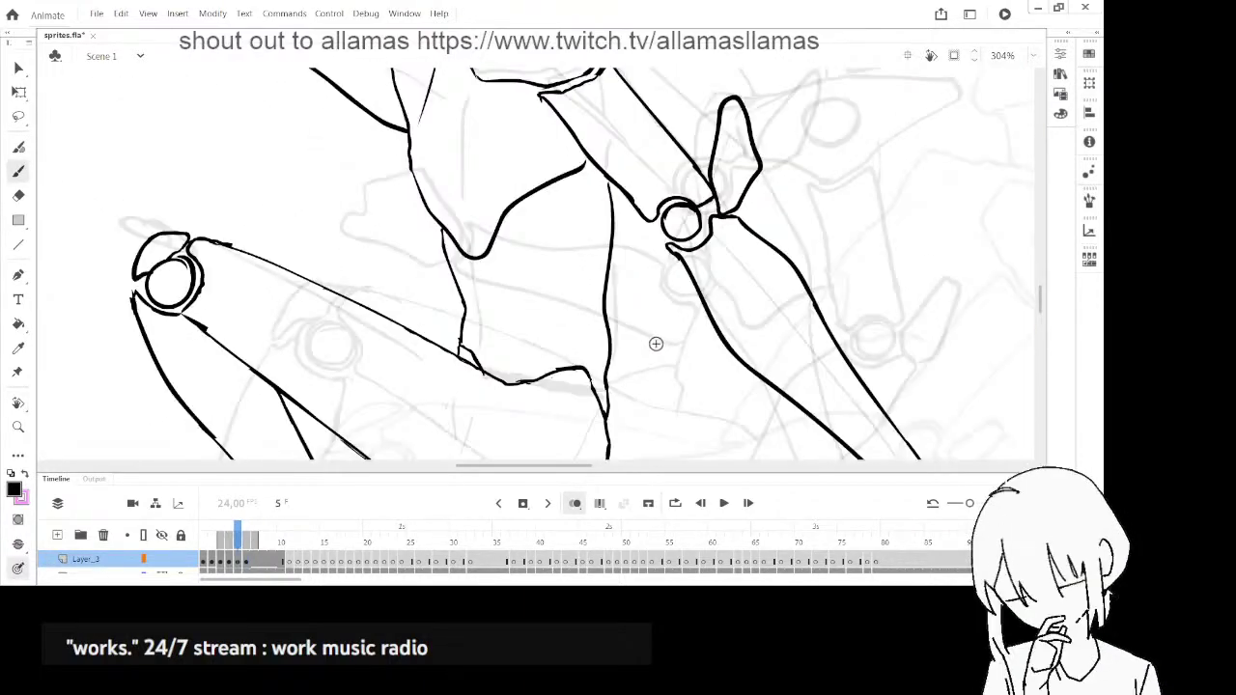
{"action": "key", "text": "period"}
{"action": "left_click_drag", "start_coordinate": [686, 330], "coordinate": [754, 306]}
{"action": "key", "text": "comma"}
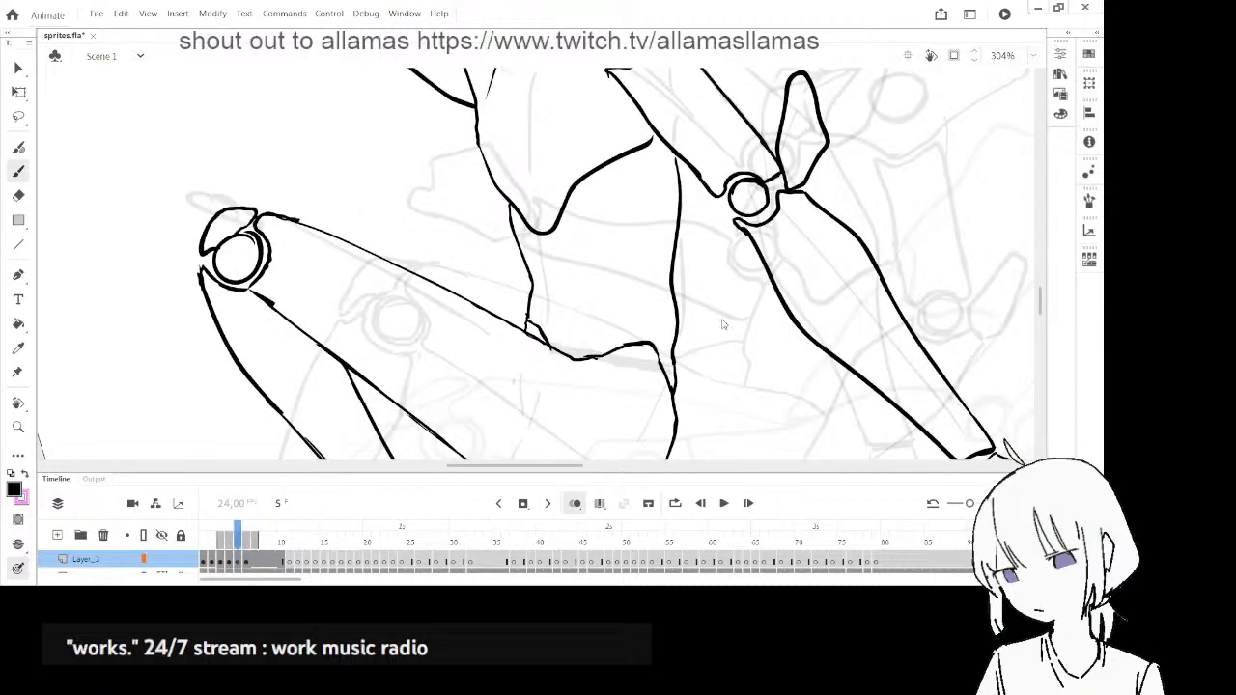
{"action": "key", "text": "period"}
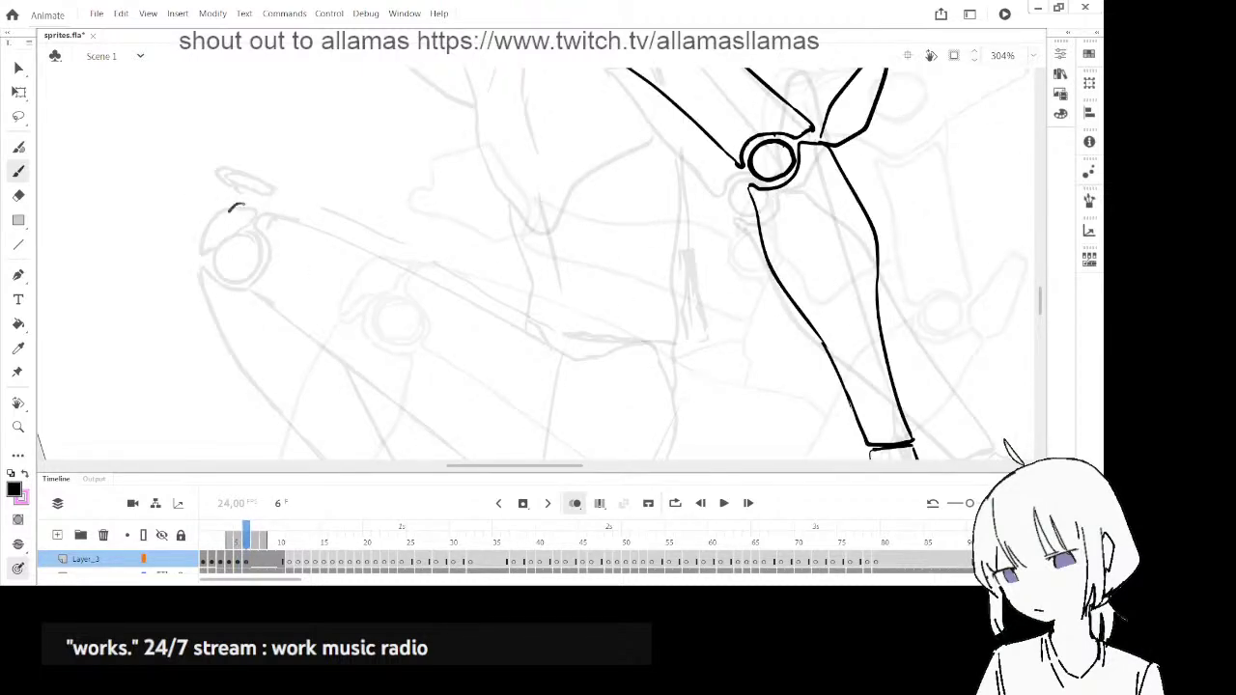
{"action": "left_click_drag", "start_coordinate": [244, 204], "coordinate": [259, 200]}
{"action": "key", "text": "comma"}
{"action": "key", "text": "period"}
{"action": "key", "text": "comma"}
{"action": "key", "text": "period"}
- Ink the short line running from the neck base toward the raised shoulder on frame 6, comparing it with neighbouring frames
{"action": "left_click_drag", "start_coordinate": [678, 207], "coordinate": [677, 259]}
{"action": "scroll", "coordinate": [677, 259], "scroll_direction": "up", "scroll_amount": 6}
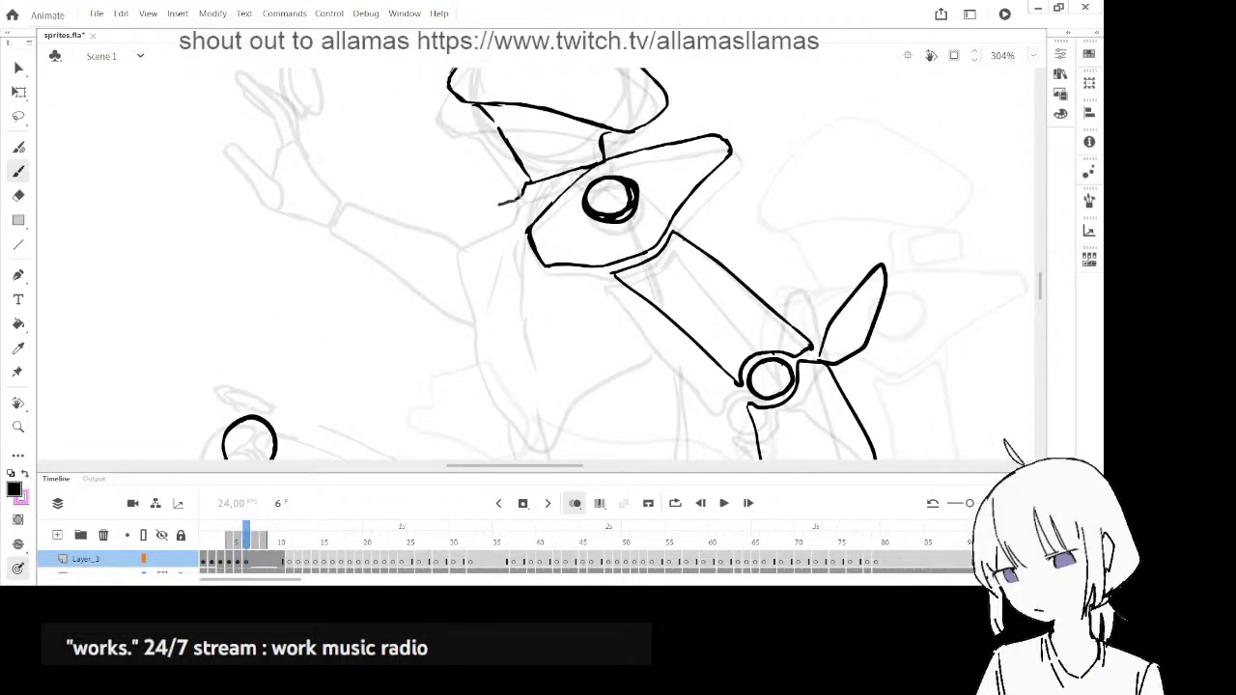
{"action": "key", "text": "comma"}
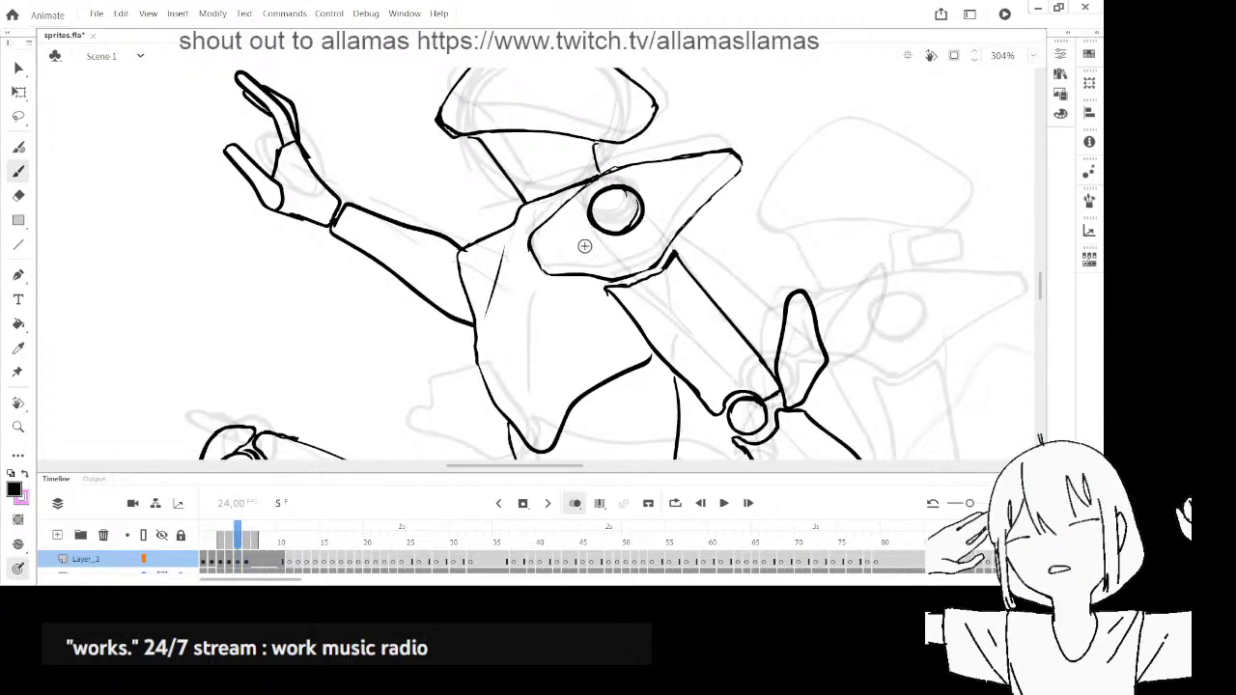
{"action": "key", "text": "period"}
{"action": "key", "text": "alt+period"}
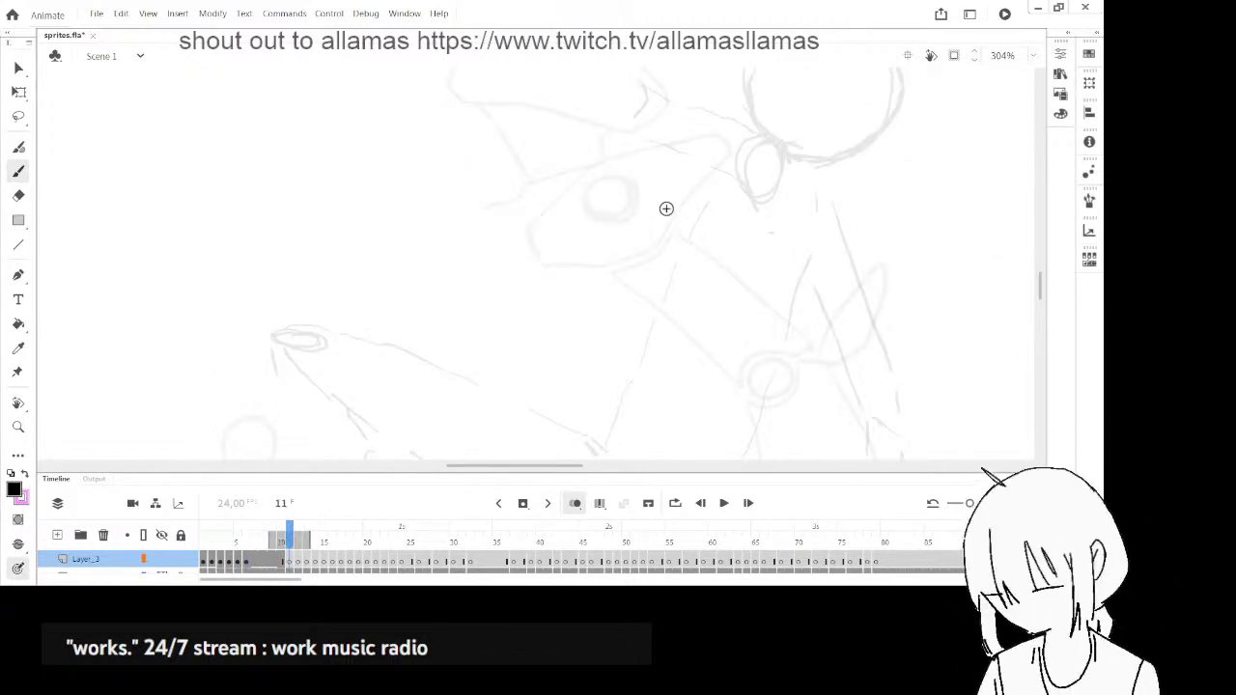
{"action": "key", "text": "alt+comma"}
{"action": "key", "text": "alt+comma"}
{"action": "key", "text": "alt+period"}
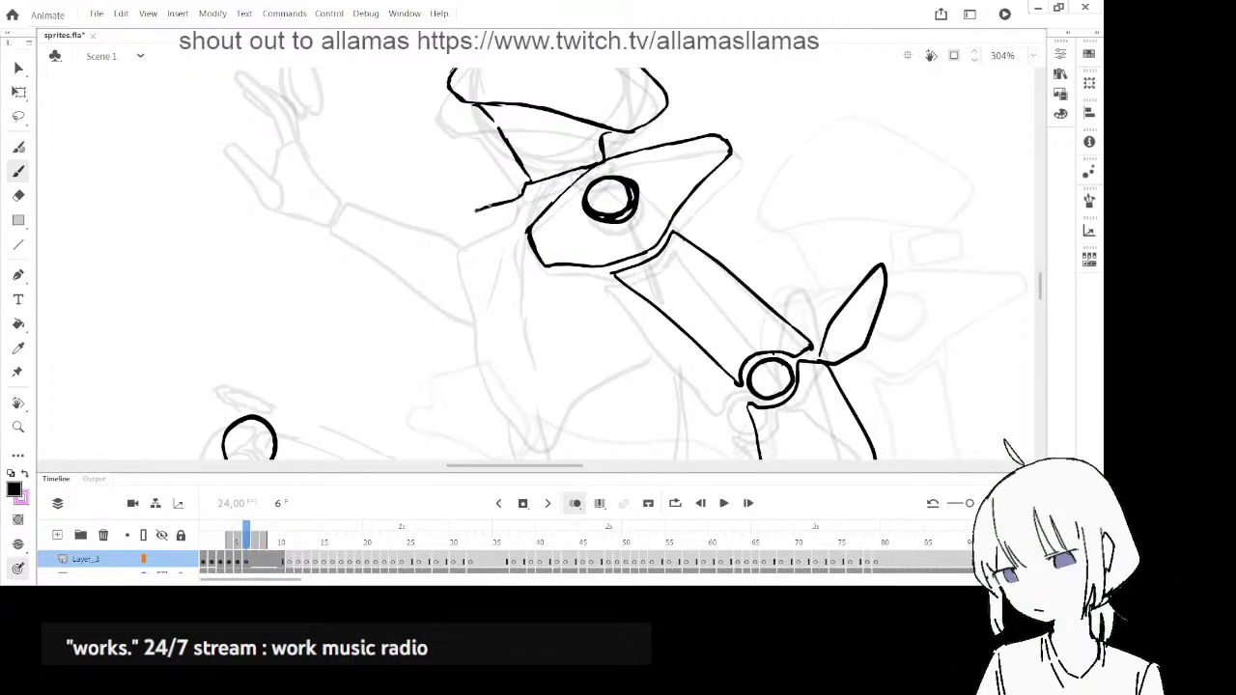
- Try inking the chest's upper front edge below the shoulder on frame 6 and adjusting the stroke with Free Transform
{"action": "left_click_drag", "start_coordinate": [479, 221], "coordinate": [482, 269]}
{"action": "key", "text": "comma"}
{"action": "key", "text": "period"}
{"action": "key", "text": "comma"}
{"action": "key", "text": "period"}
{"action": "key", "text": "l"}
{"action": "mouse_move", "coordinate": [522, 218]}
{"action": "left_mouse_down"}
{"action": "mouse_move", "coordinate": [491, 292]}
{"action": "mouse_move", "coordinate": [514, 222]}
{"action": "mouse_move", "coordinate": [469, 245]}
{"action": "mouse_move", "coordinate": [478, 286]}
{"action": "left_mouse_up"}
{"action": "key", "text": "q"}
{"action": "left_click", "coordinate": [482, 258]}
{"action": "key", "text": "b"}
{"action": "key", "text": "comma"}
{"action": "key", "text": "period"}
- Try inking the chest crease beside the shoulder and extending the torso's front edge down toward the abdomen on frame 6
{"action": "mouse_move", "coordinate": [515, 210]}
{"action": "left_mouse_down"}
{"action": "mouse_move", "coordinate": [477, 294]}
{"action": "mouse_move", "coordinate": [483, 371]}
{"action": "mouse_move", "coordinate": [504, 417]}
{"action": "left_mouse_up"}
{"action": "key", "text": "comma"}
{"action": "key", "text": "period"}
{"action": "key", "text": "comma"}
{"action": "key", "text": "period"}
{"action": "key", "text": "ctrl+z"}
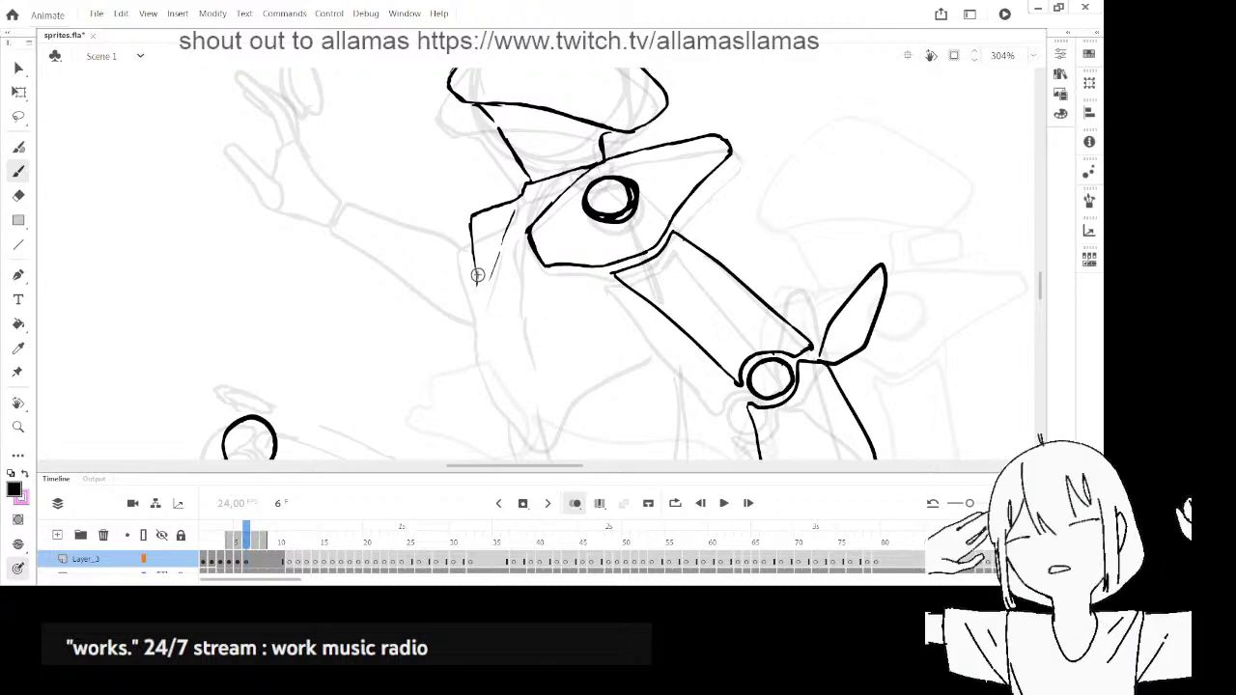
{"action": "key", "text": "ctrl+z"}
{"action": "left_click_drag", "start_coordinate": [474, 288], "coordinate": [485, 355]}
{"action": "key", "text": "ctrl+z"}
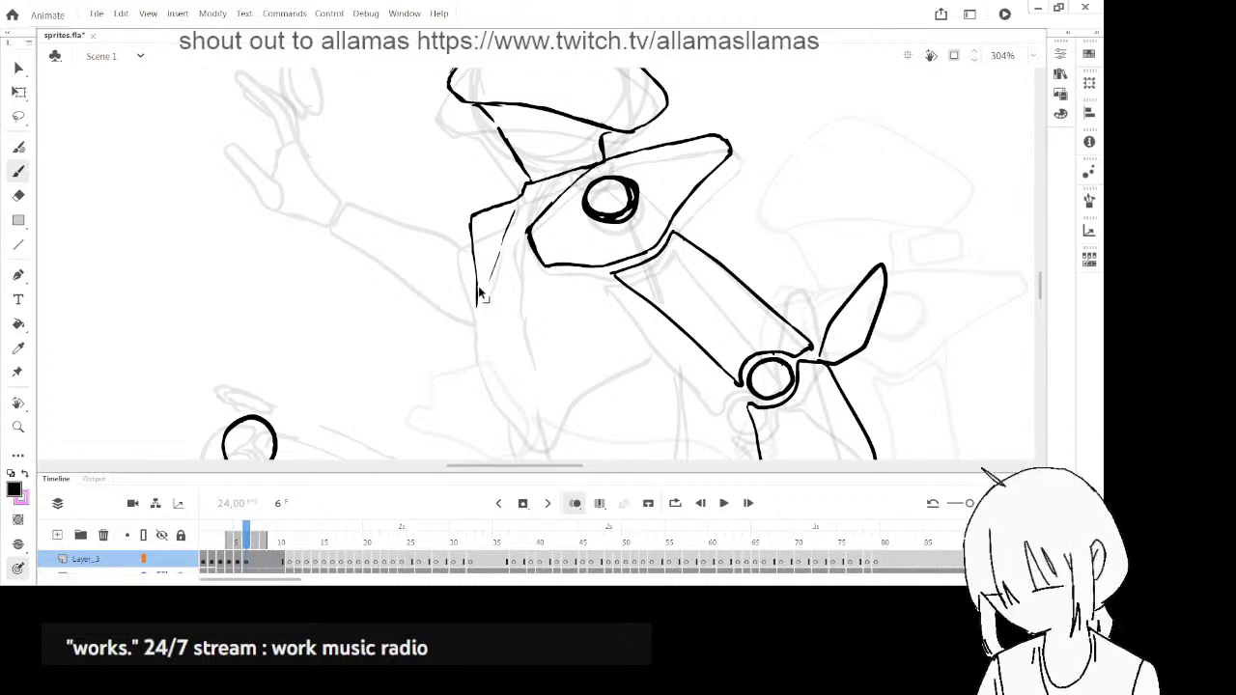
{"action": "mouse_move", "coordinate": [474, 295]}
{"action": "left_mouse_down"}
{"action": "mouse_move", "coordinate": [490, 382]}
{"action": "mouse_move", "coordinate": [514, 422]}
{"action": "left_mouse_up"}
- Erase the torso's newly inked front edge along the abdomen on frame 6, comparing the pose with frame 5
{"action": "mouse_move", "coordinate": [667, 337]}
{"action": "left_mouse_down"}
{"action": "mouse_move", "coordinate": [661, 277]}
{"action": "mouse_move", "coordinate": [638, 358]}
{"action": "left_mouse_up"}
{"action": "key", "text": "comma"}
{"action": "key", "text": "period"}
{"action": "key", "text": "comma"}
{"action": "key", "text": "period"}
{"action": "key", "text": "comma"}
{"action": "key", "text": "period"}
{"action": "key", "text": "e"}
{"action": "mouse_move", "coordinate": [488, 259]}
{"action": "left_mouse_down"}
{"action": "mouse_move", "coordinate": [466, 290]}
{"action": "mouse_move", "coordinate": [506, 414]}
{"action": "left_mouse_up"}
{"action": "left_click_drag", "start_coordinate": [491, 273], "coordinate": [493, 226]}
{"action": "key", "text": "b"}
{"action": "key", "text": "comma"}
{"action": "key", "text": "period"}
{"action": "key", "text": "comma"}
{"action": "key", "text": "period"}
{"action": "key", "text": "comma"}
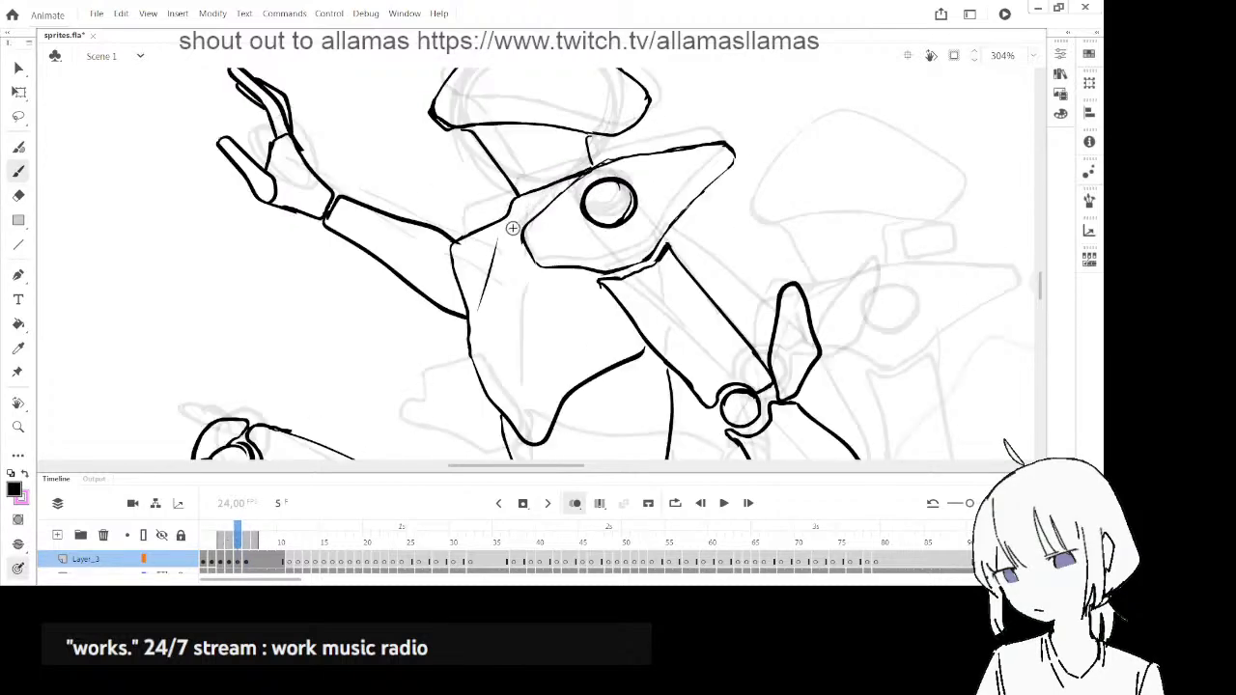
- Try copying the torso's front outline from frame 5 into frame 6 and moving it up to the shoulder
{"action": "key", "text": "l"}
{"action": "mouse_move", "coordinate": [462, 233]}
{"action": "left_mouse_down"}
{"action": "mouse_move", "coordinate": [442, 263]}
{"action": "mouse_move", "coordinate": [461, 381]}
{"action": "left_mouse_up"}
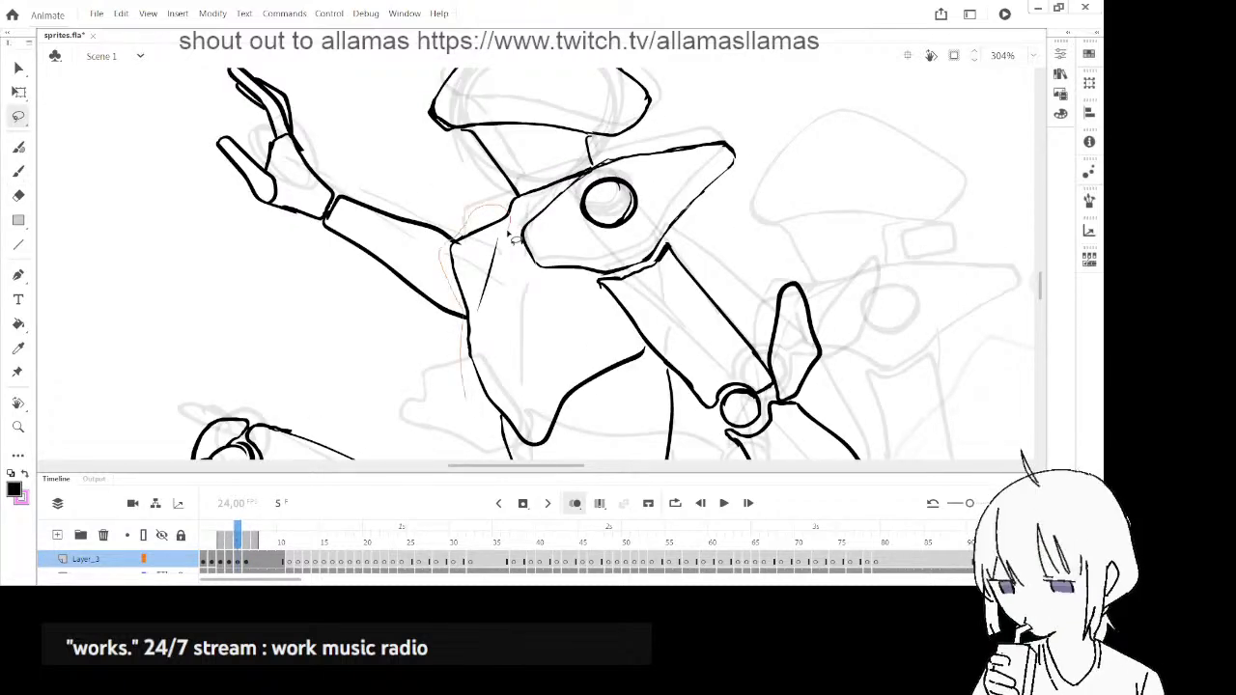
{"action": "left_click_drag", "start_coordinate": [509, 234], "coordinate": [531, 269]}
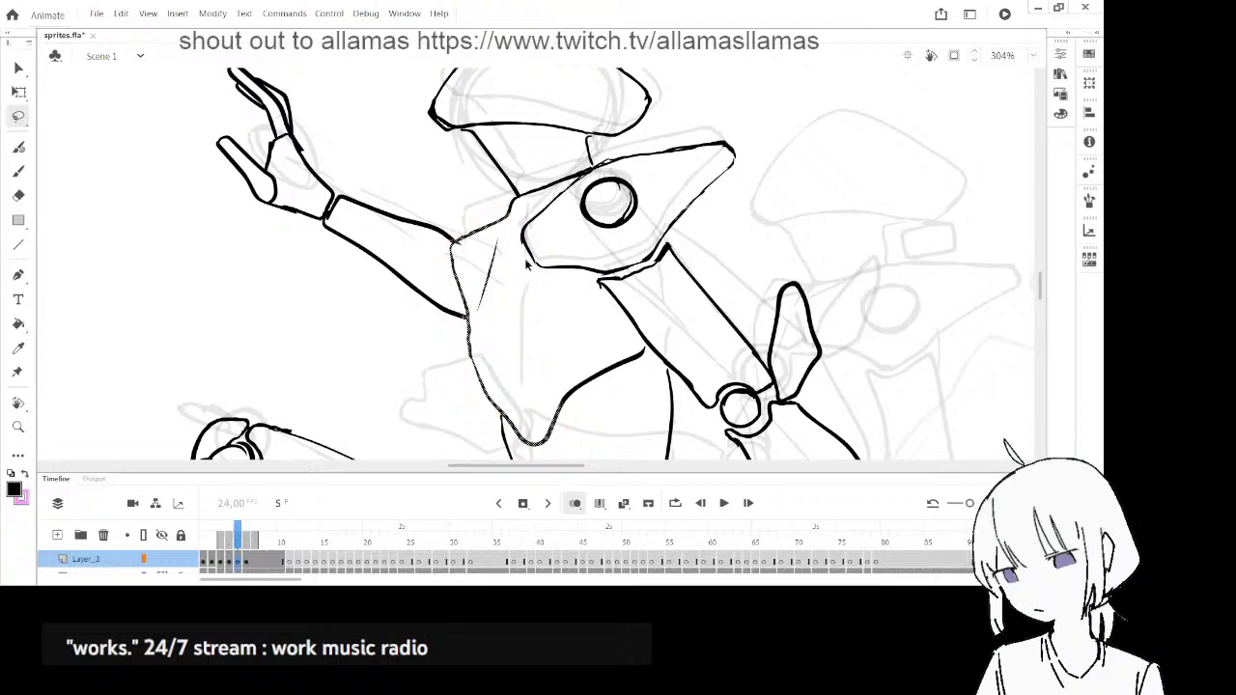
{"action": "key", "text": "."}
{"action": "key", "text": "ctrl+shift+v"}
{"action": "key", "text": "v"}
{"action": "left_click_drag", "start_coordinate": [499, 225], "coordinate": [510, 192]}
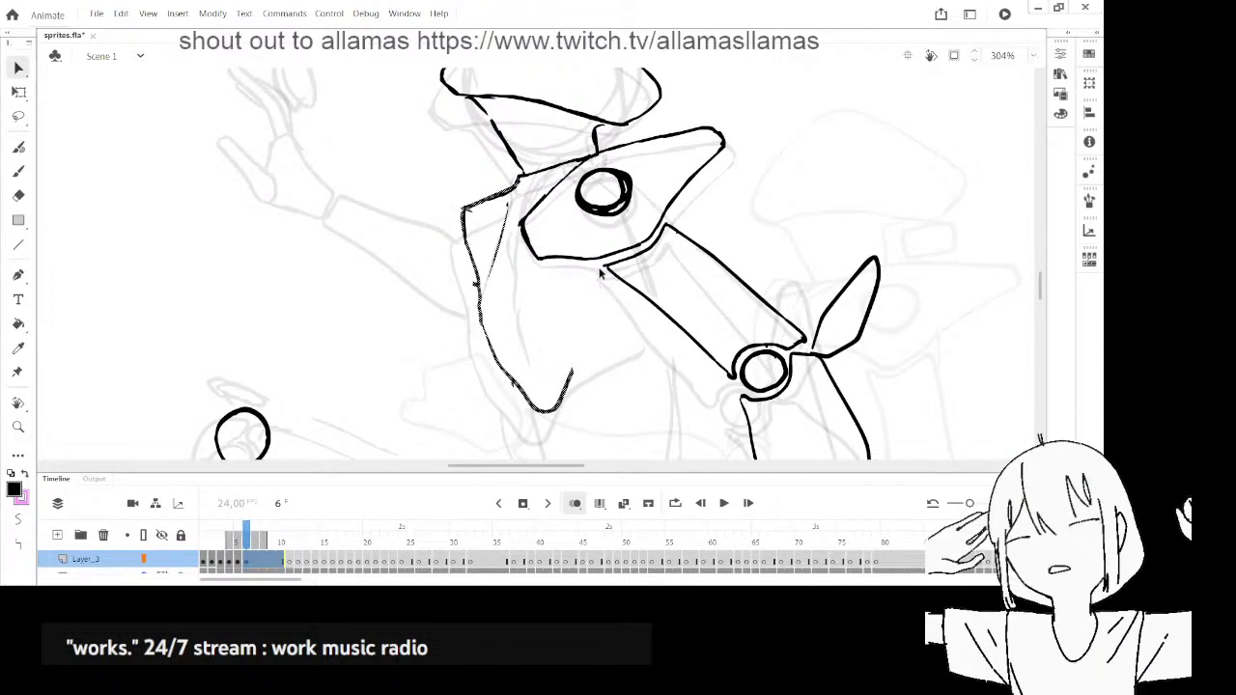
{"action": "key", "text": "ctrl+z"}
{"action": "key", "text": "ctrl+z"}
- Erase the old chest strokes on frame 6 and redraw the torso's front outline from shoulder to pointed lower tip
{"action": "key", "text": "e"}
{"action": "left_click_drag", "start_coordinate": [461, 255], "coordinate": [496, 200]}
{"action": "key", "text": "b"}
{"action": "mouse_move", "coordinate": [456, 248]}
{"action": "left_mouse_down"}
{"action": "mouse_move", "coordinate": [478, 380]}
{"action": "mouse_move", "coordinate": [476, 368]}
{"action": "mouse_move", "coordinate": [550, 435]}
{"action": "left_mouse_up"}
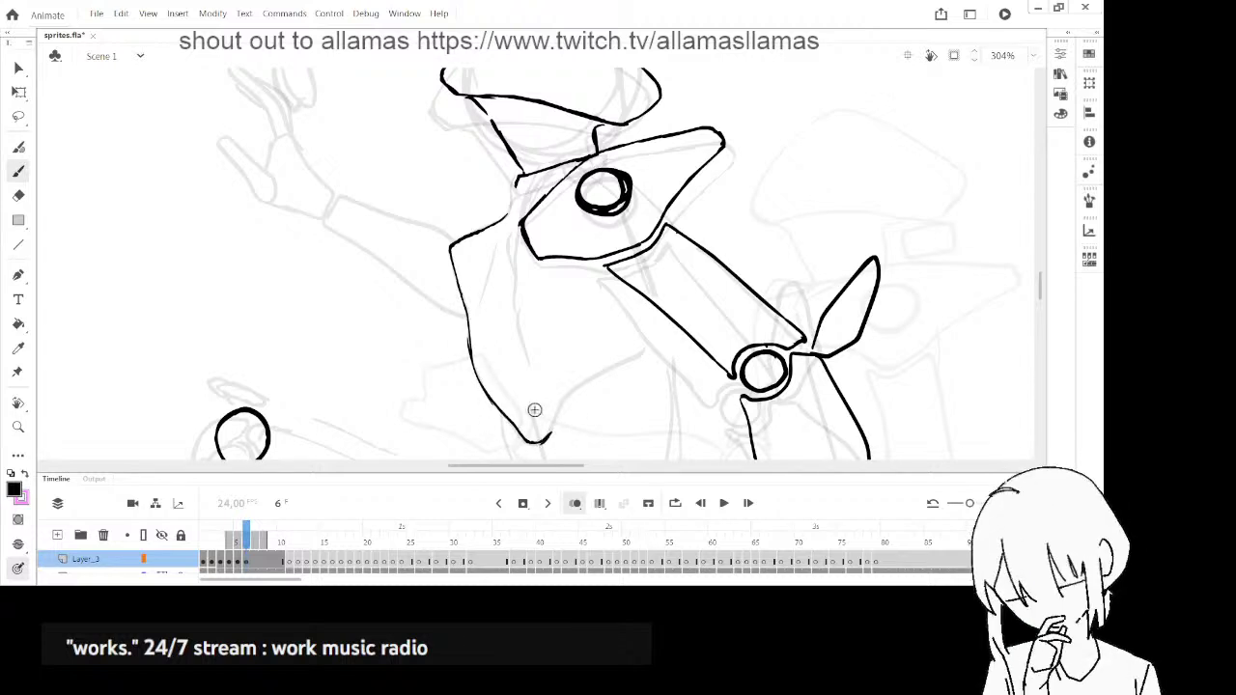
- Lasso the redrawn torso outline on frame 6 and reposition it with Free Transform to meet the neck base
{"action": "key", "text": "l"}
{"action": "mouse_move", "coordinate": [512, 255]}
{"action": "left_mouse_down"}
{"action": "mouse_move", "coordinate": [402, 266]}
{"action": "mouse_move", "coordinate": [595, 406]}
{"action": "mouse_move", "coordinate": [490, 231]}
{"action": "mouse_move", "coordinate": [536, 183]}
{"action": "mouse_move", "coordinate": [501, 197]}
{"action": "left_mouse_up"}
{"action": "key", "text": "q"}
{"action": "left_click_drag", "start_coordinate": [592, 415], "coordinate": [573, 429]}
{"action": "left_click", "coordinate": [603, 382]}
{"action": "key", "text": "comma"}
{"action": "key", "text": "period"}
{"action": "left_click", "coordinate": [538, 415]}
{"action": "left_click", "coordinate": [588, 412]}
{"action": "key", "text": "comma"}
{"action": "key", "text": "period"}
- Ink the slanted crease on the chest inside the front outline on frame 6
{"action": "key", "text": "b"}
{"action": "left_click_drag", "start_coordinate": [478, 267], "coordinate": [474, 280]}
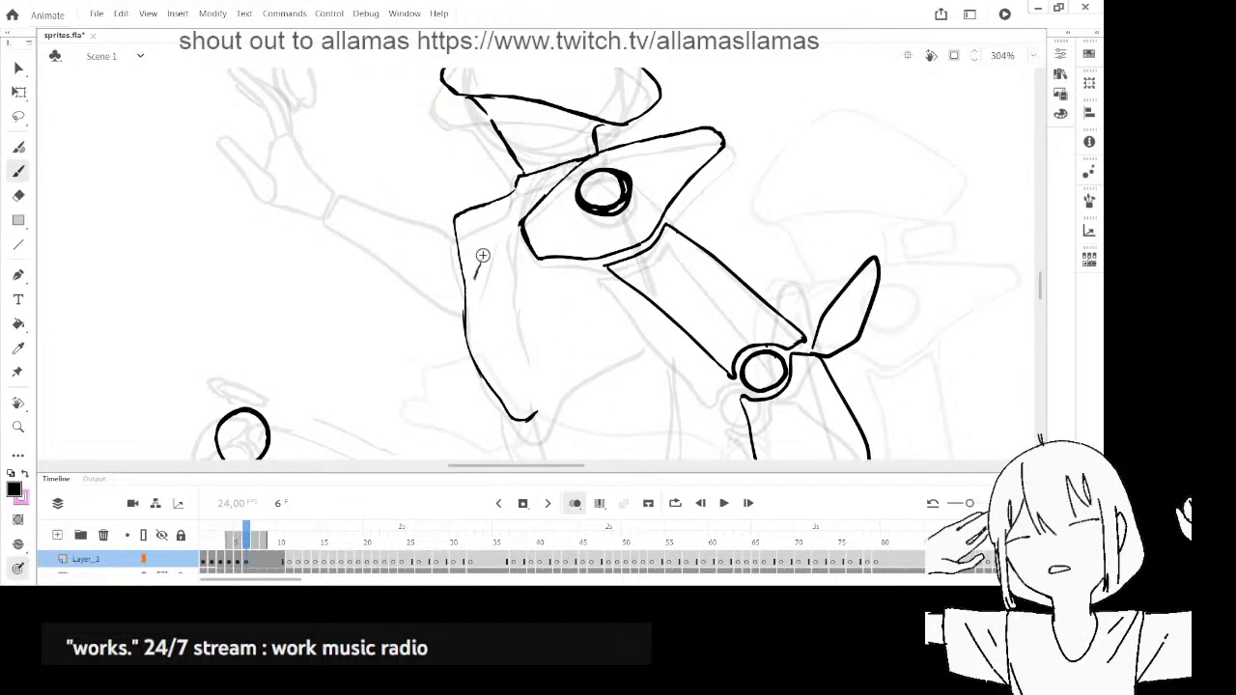
{"action": "left_click_drag", "start_coordinate": [500, 208], "coordinate": [484, 250]}
- Flip between frames 5 and 6 to examine the torso outline's shape and movement
{"action": "left_click_drag", "start_coordinate": [670, 363], "coordinate": [667, 305]}
{"action": "key", "text": "comma"}
{"action": "key", "text": "period"}
{"action": "key", "text": "comma"}
{"action": "key", "text": "period"}
{"action": "key", "text": "comma"}
{"action": "key", "text": "period"}
{"action": "key", "text": "comma"}
{"action": "key", "text": "period"}
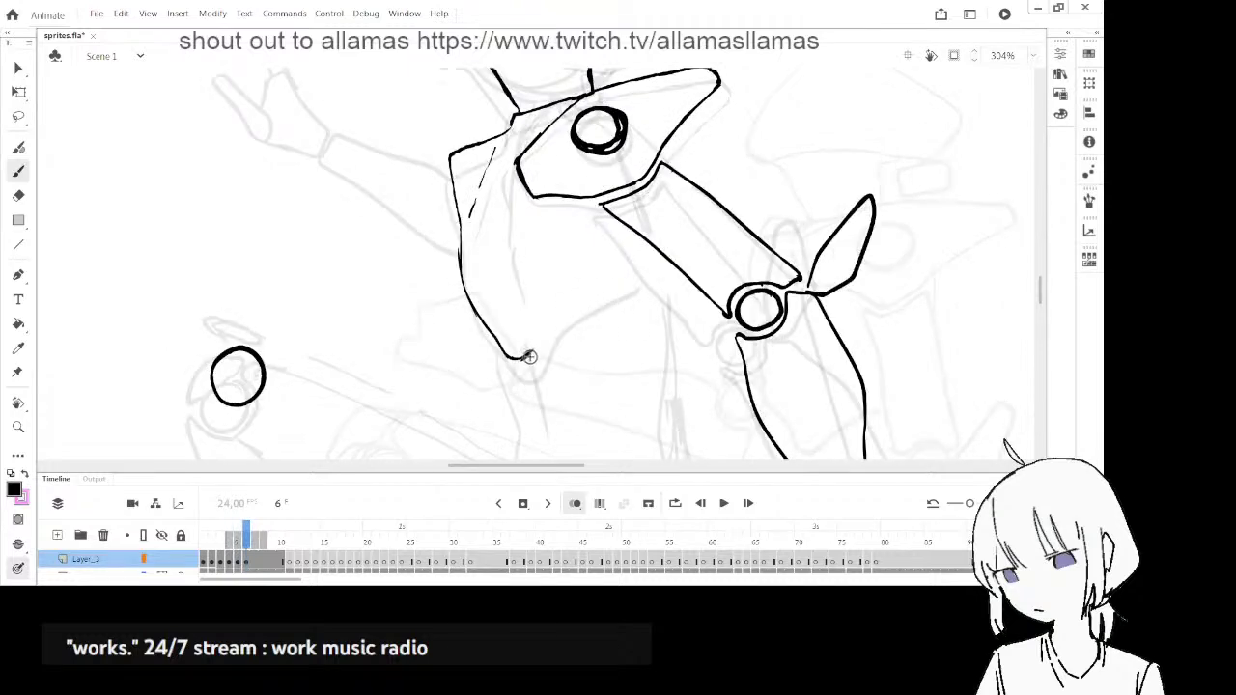
{"action": "key", "text": "comma"}
{"action": "key", "text": "period"}
{"action": "left_click_drag", "start_coordinate": [699, 319], "coordinate": [705, 148]}
{"action": "key", "text": "comma"}
{"action": "key", "text": "period"}
{"action": "mouse_move", "coordinate": [681, 216]}
{"action": "left_mouse_down"}
{"action": "mouse_move", "coordinate": [662, 235]}
{"action": "mouse_move", "coordinate": [648, 362]}
{"action": "left_mouse_up"}
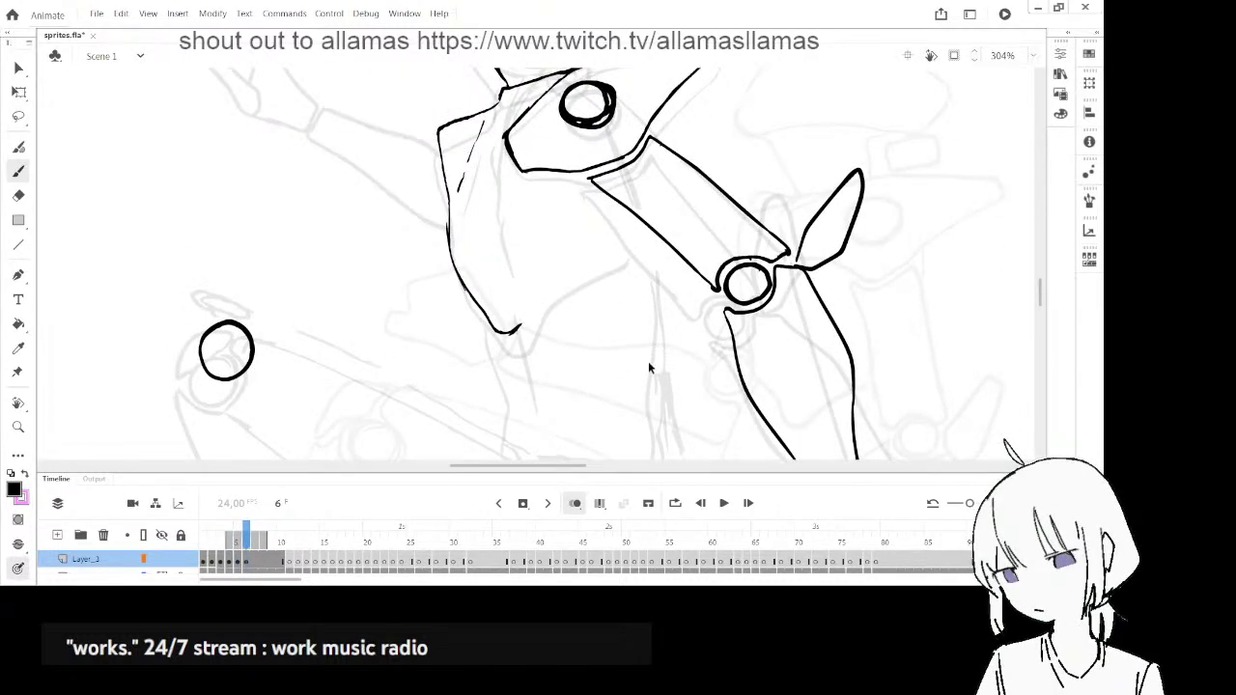
- Undo the chest crease and erase the torso's front outline on frame 6
{"action": "key", "text": "ctrl+z"}
{"action": "key", "text": "ctrl+z"}
{"action": "key", "text": "ctrl+z"}
{"action": "key", "text": "ctrl+z"}
{"action": "key", "text": "ctrl+y"}
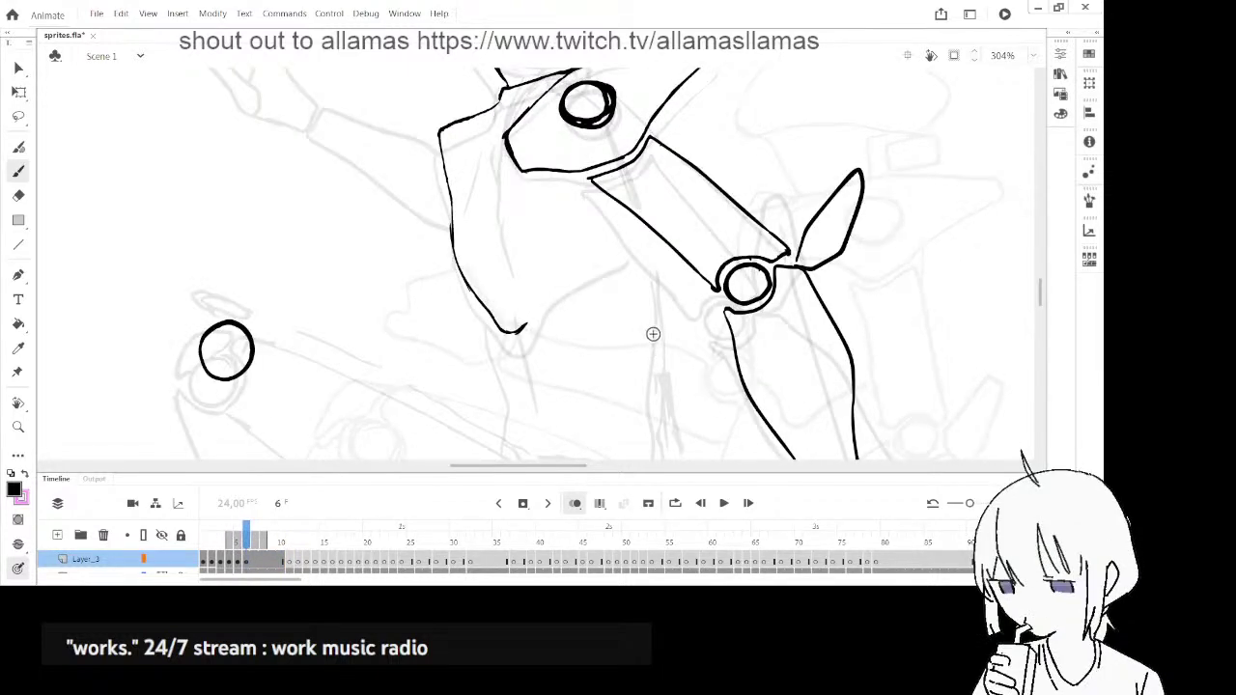
{"action": "key", "text": "e"}
{"action": "left_click_drag", "start_coordinate": [516, 322], "coordinate": [470, 114]}
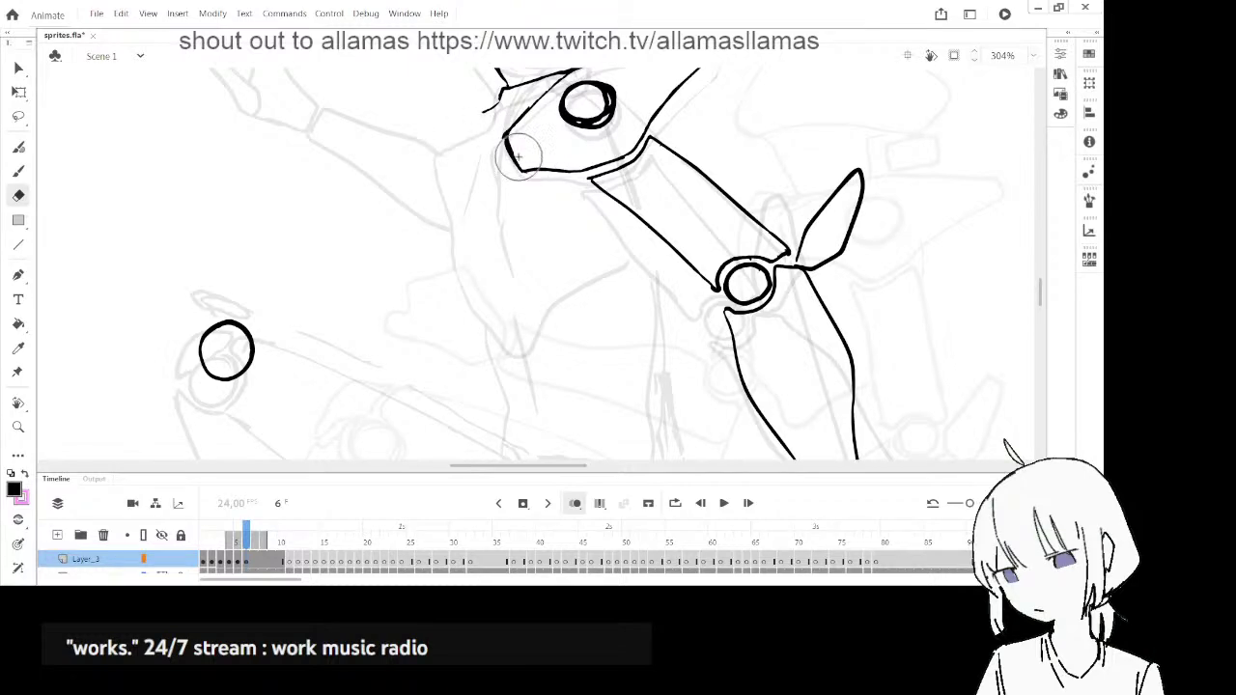
- Copy the torso's front outline and crease from frame 5, paste them in place on frame 6 and align them with the neck base
{"action": "key", "text": "l"}
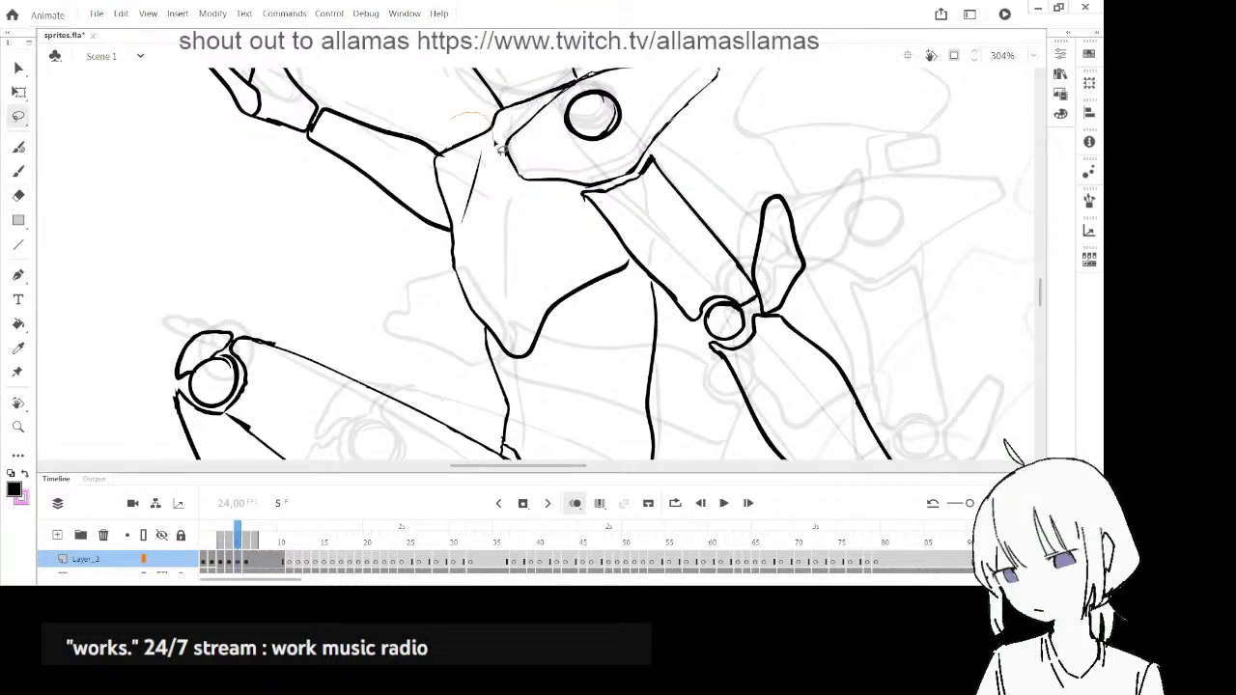
{"action": "mouse_move", "coordinate": [496, 144]}
{"action": "left_mouse_down"}
{"action": "mouse_move", "coordinate": [510, 241]}
{"action": "mouse_move", "coordinate": [549, 333]}
{"action": "mouse_move", "coordinate": [473, 338]}
{"action": "mouse_move", "coordinate": [445, 294]}
{"action": "left_mouse_up"}
{"action": "key", "text": "."}
{"action": "key", "text": "ctrl+shift+v"}
- Step through and play back the frames to check the pasted torso outline in motion
{"action": "key", "text": "."}
{"action": "key", "text": "."}
{"action": "key", "text": "."}
{"action": "key", "text": "."}
{"action": "key", "text": "."}
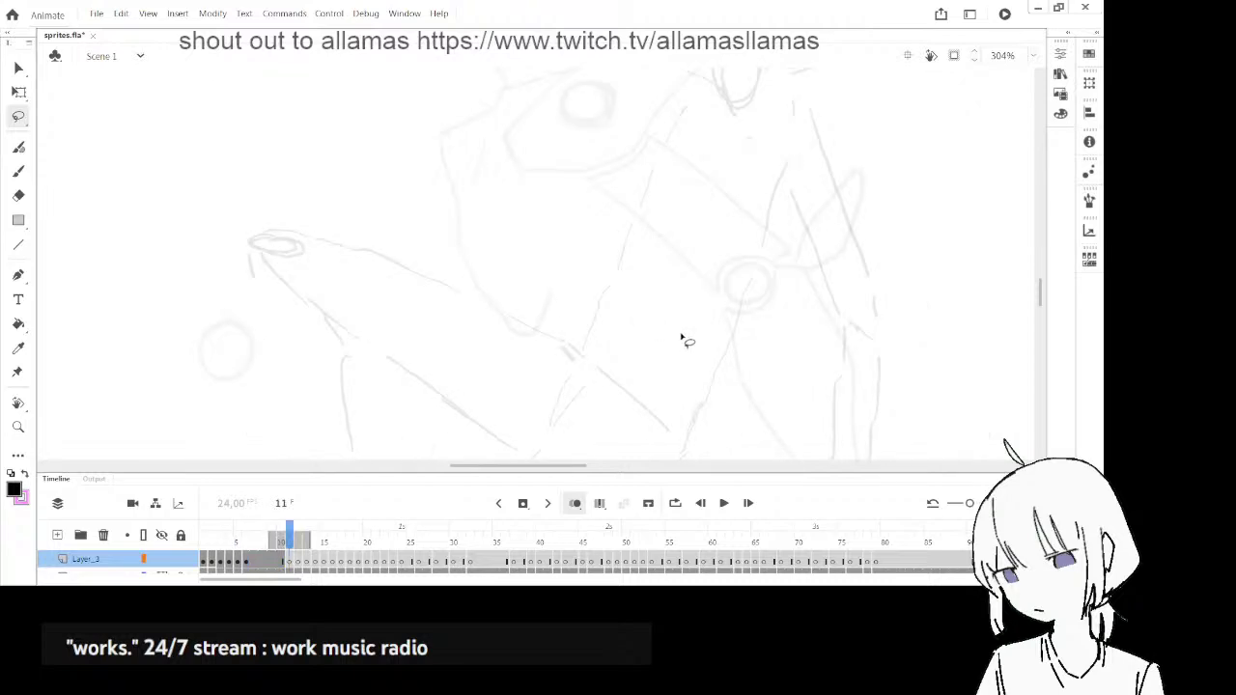
{"action": "key", "text": "period"}
{"action": "key", "text": "comma"}
{"action": "key", "text": "period"}
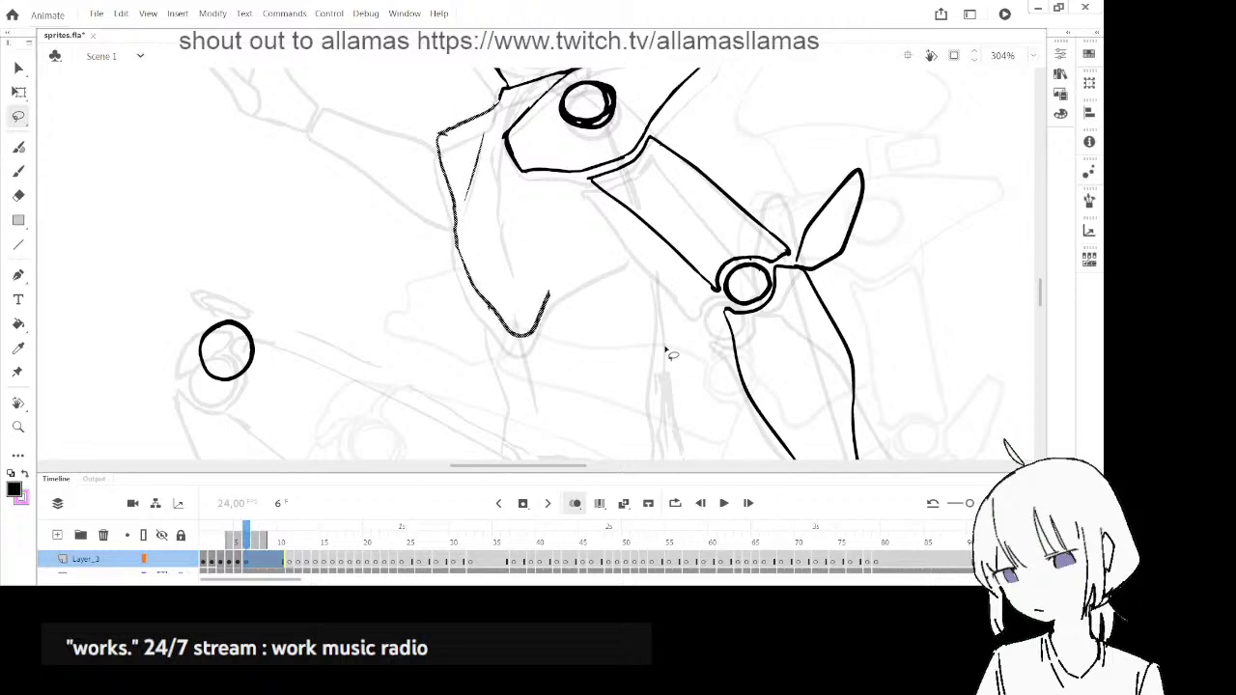
{"action": "key", "text": "period"}
{"action": "key", "text": "period"}
{"action": "key", "text": "period"}
{"action": "key", "text": "period"}
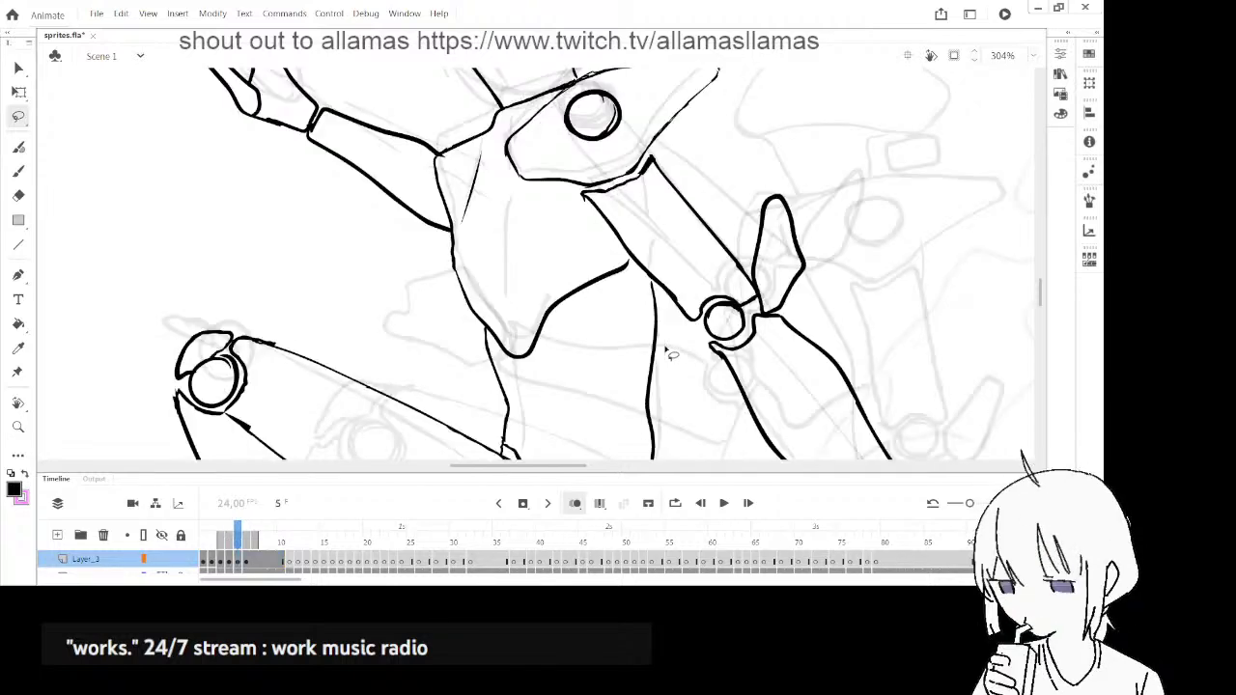
{"action": "key", "text": "Return"}
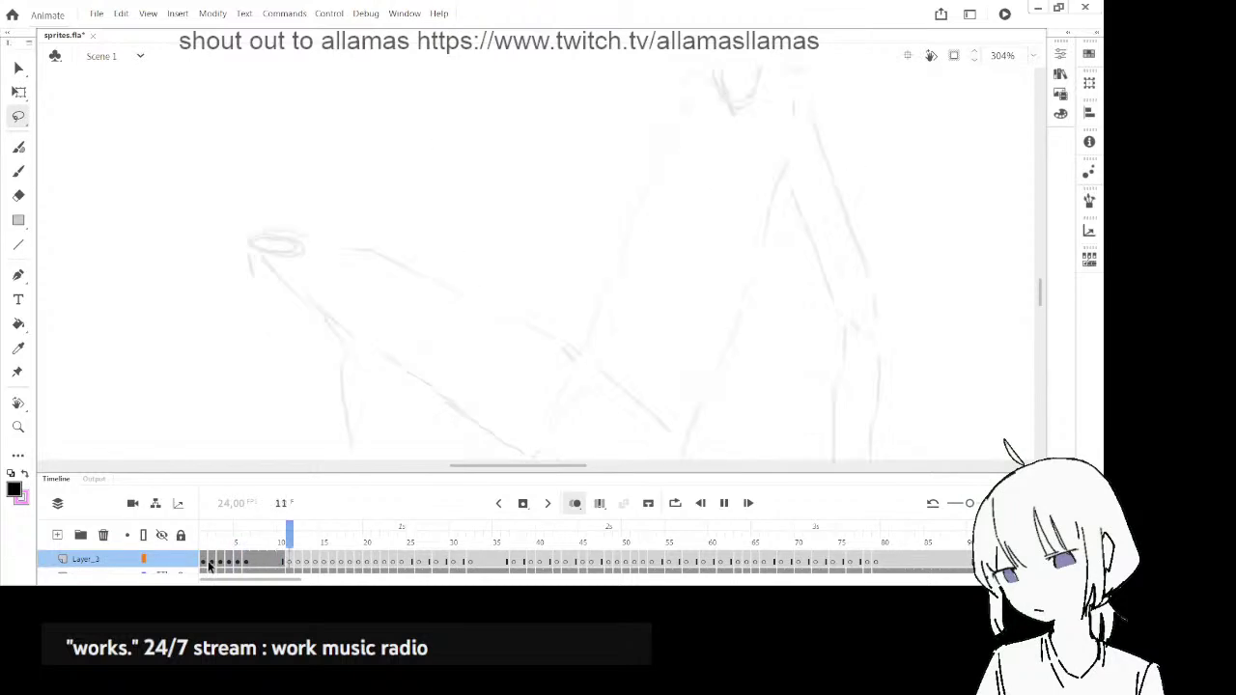
{"action": "key", "text": "Return"}
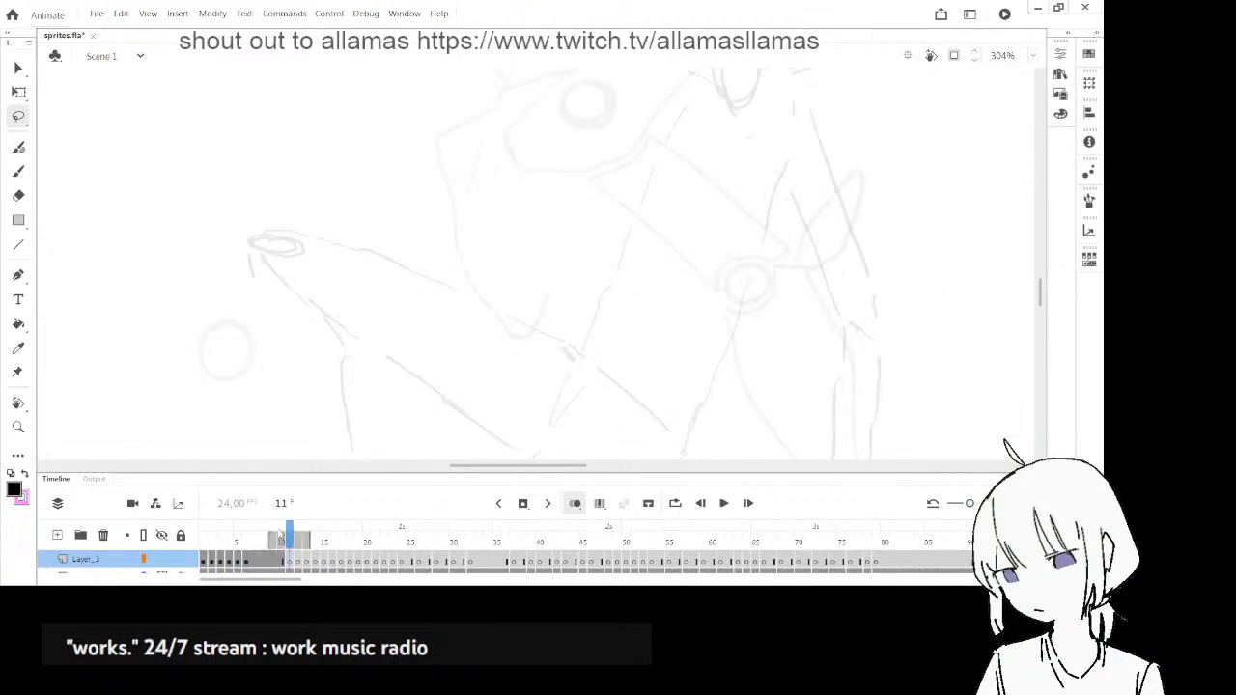
- Step from frame 2 up to frame 6 to examine how the hips and legs travel
{"action": "left_click", "coordinate": [219, 544]}
{"action": "key", "text": "b"}
{"action": "left_click_drag", "start_coordinate": [678, 357], "coordinate": [665, 329]}
{"action": "key", "text": "comma"}
{"action": "key", "text": "comma"}
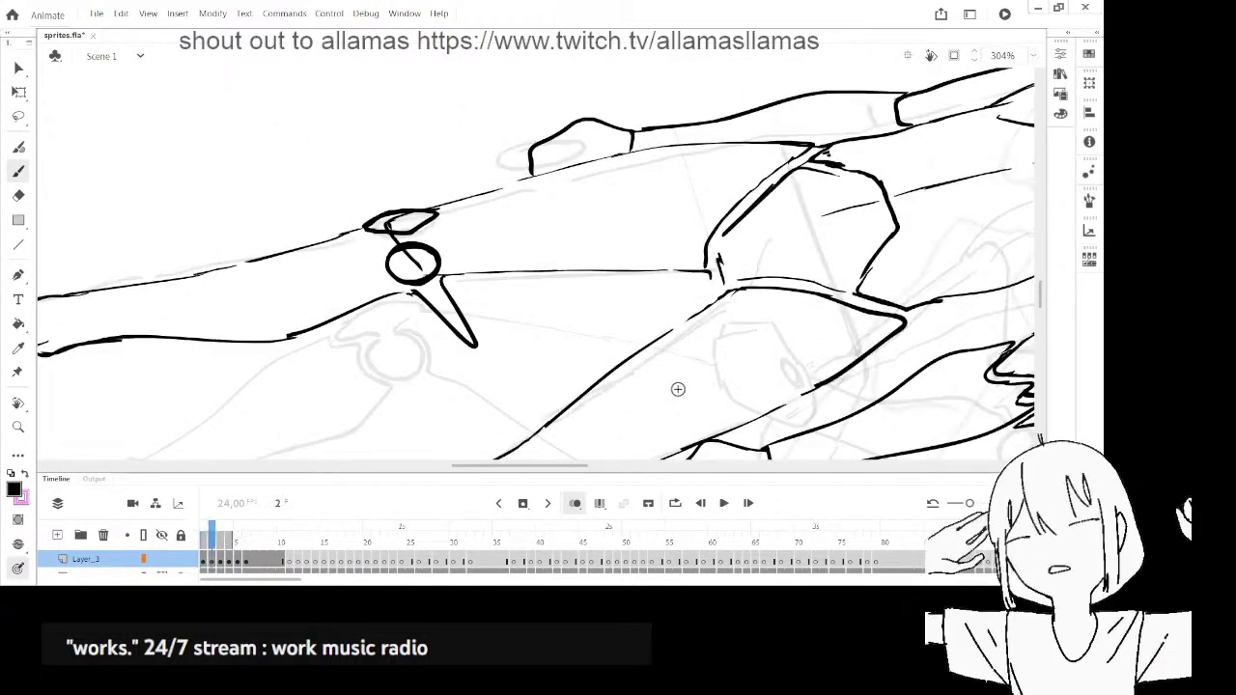
{"action": "key", "text": "period"}
{"action": "key", "text": "period"}
{"action": "key", "text": "period"}
{"action": "key", "text": "period"}
{"action": "left_click_drag", "start_coordinate": [712, 282], "coordinate": [729, 180]}
- Ink the arched line across the base of the pelvis on frame 6, comparing against frame 5
{"action": "key", "text": "period"}
{"action": "key", "text": "comma"}
{"action": "key", "text": "period"}
{"action": "key", "text": "comma"}
{"action": "key", "text": "period"}
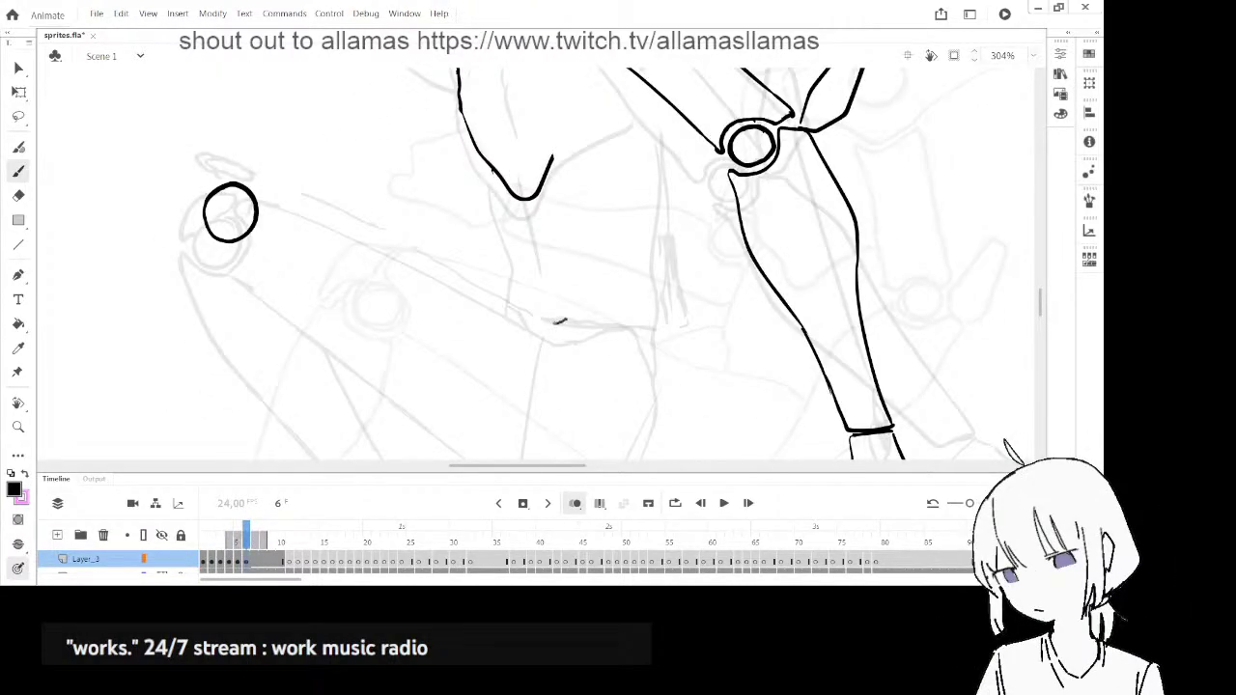
{"action": "left_click_drag", "start_coordinate": [615, 287], "coordinate": [654, 322]}
- Ink the waist's front edge down to the hip and the chest plate's slanted lower edge on frame 6
{"action": "scroll", "coordinate": [686, 322], "scroll_direction": "up", "scroll_amount": 2}
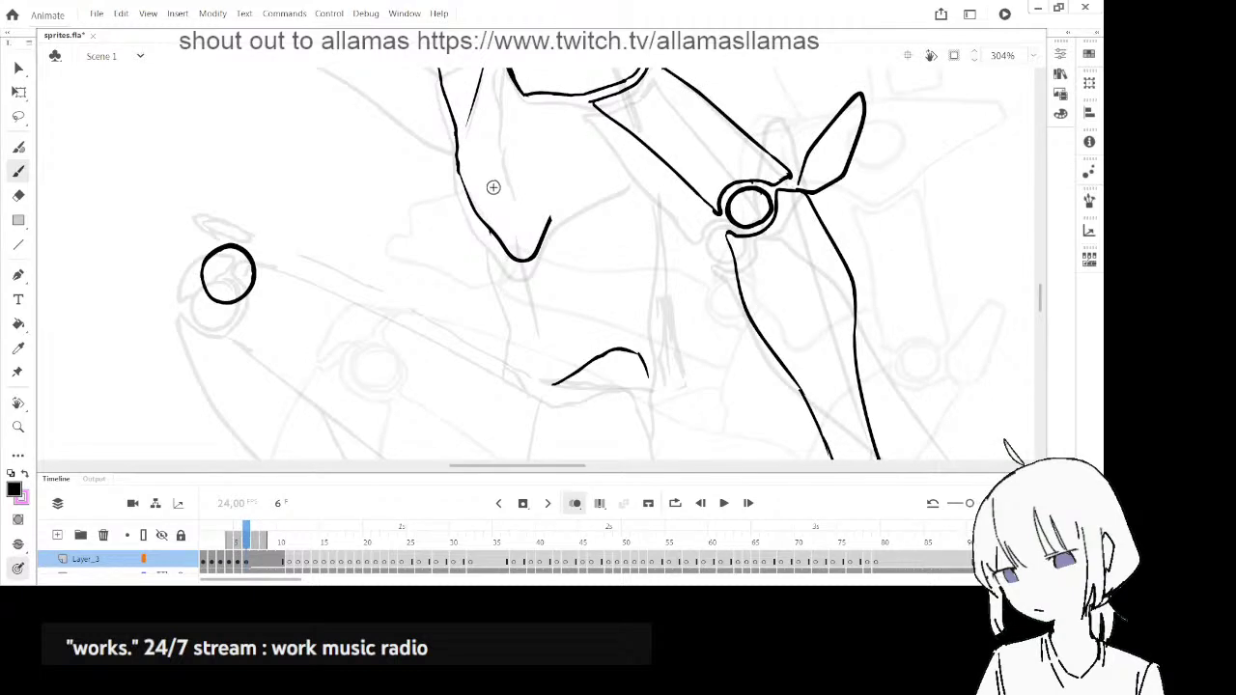
{"action": "left_click_drag", "start_coordinate": [488, 232], "coordinate": [524, 378]}
{"action": "key", "text": "comma"}
{"action": "key", "text": "period"}
{"action": "key", "text": "comma"}
{"action": "mouse_move", "coordinate": [607, 214]}
{"action": "left_mouse_down"}
{"action": "mouse_move", "coordinate": [598, 299]}
{"action": "mouse_move", "coordinate": [630, 249]}
{"action": "left_mouse_up"}
{"action": "key", "text": "period"}
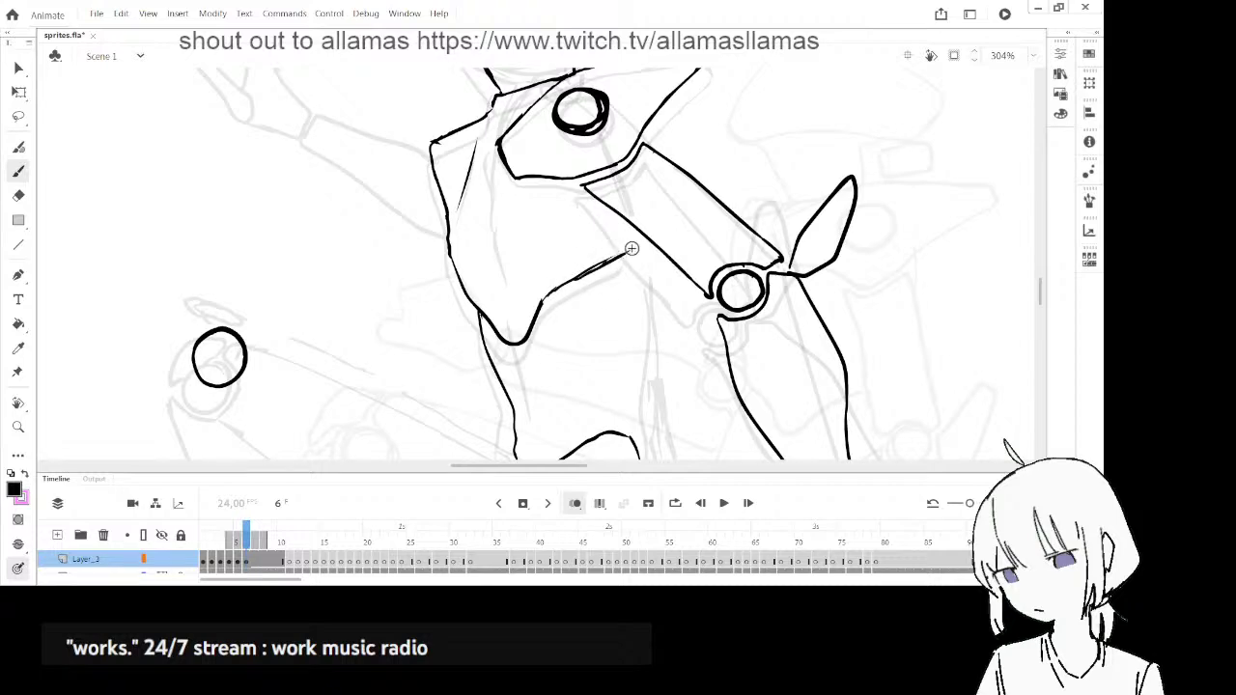
{"action": "key", "text": "comma"}
{"action": "key", "text": "period"}
- Finish the chest plate's lower edge at the upper arm and ink the waist's back edge down past the hip on frame 6
{"action": "left_click_drag", "start_coordinate": [690, 289], "coordinate": [692, 225]}
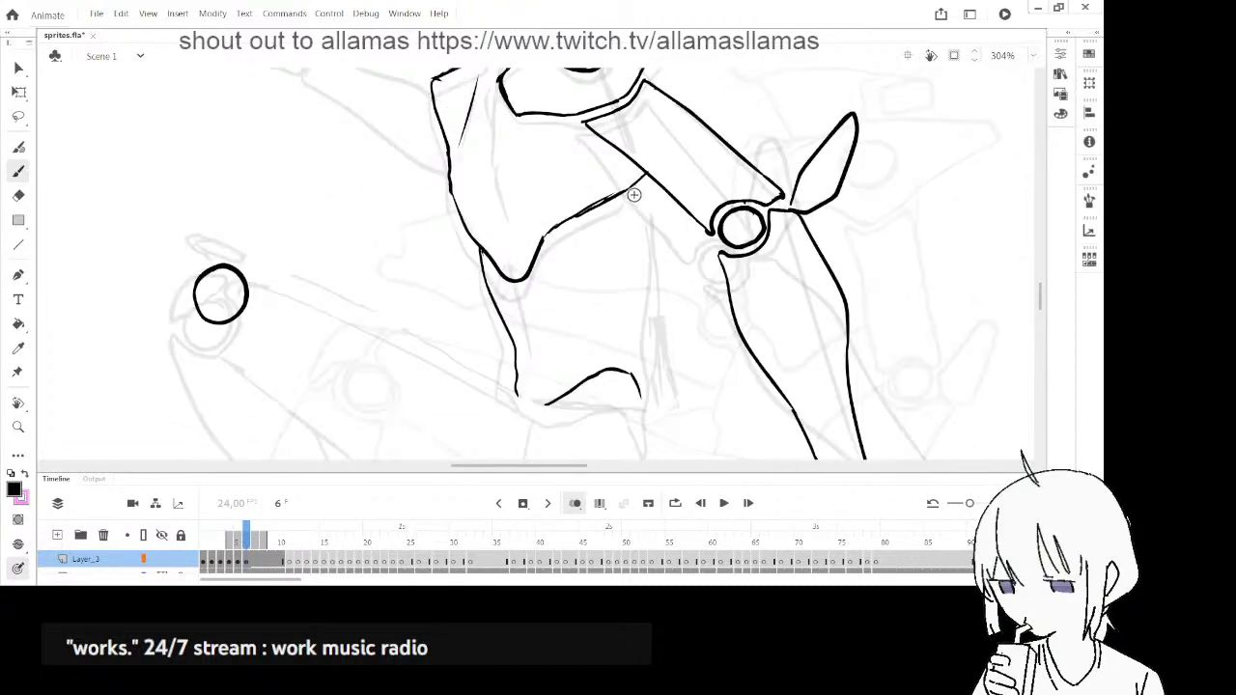
{"action": "key", "text": "comma"}
{"action": "key", "text": "period"}
{"action": "left_click_drag", "start_coordinate": [642, 178], "coordinate": [653, 269]}
{"action": "left_click_drag", "start_coordinate": [666, 376], "coordinate": [670, 408]}
- Flip between frames 5 and 6 to compare the inked waist and hip lines
{"action": "key", "text": "comma"}
{"action": "key", "text": "period"}
{"action": "key", "text": "comma"}
{"action": "key", "text": "period"}
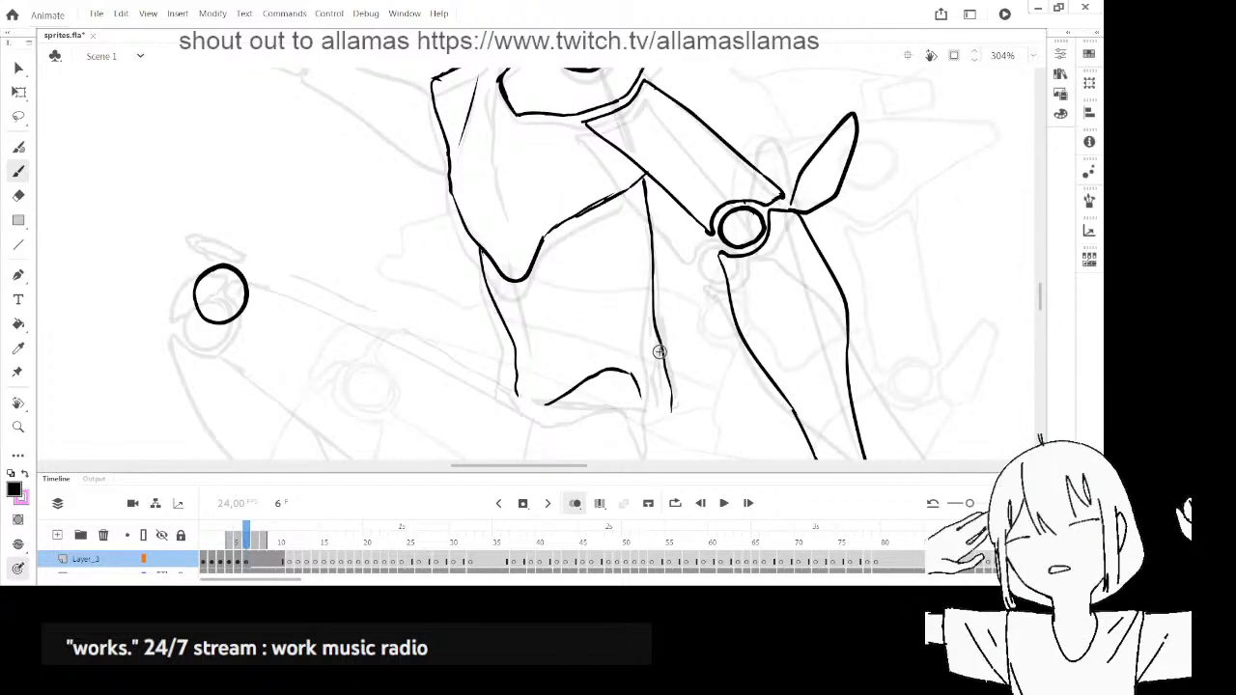
{"action": "key", "text": "comma"}
{"action": "key", "text": "period"}
{"action": "scroll", "coordinate": [677, 305], "scroll_direction": "down", "scroll_amount": 2}
{"action": "key", "text": "comma"}
{"action": "key", "text": "period"}
{"action": "key", "text": "comma"}
{"action": "key", "text": "period"}
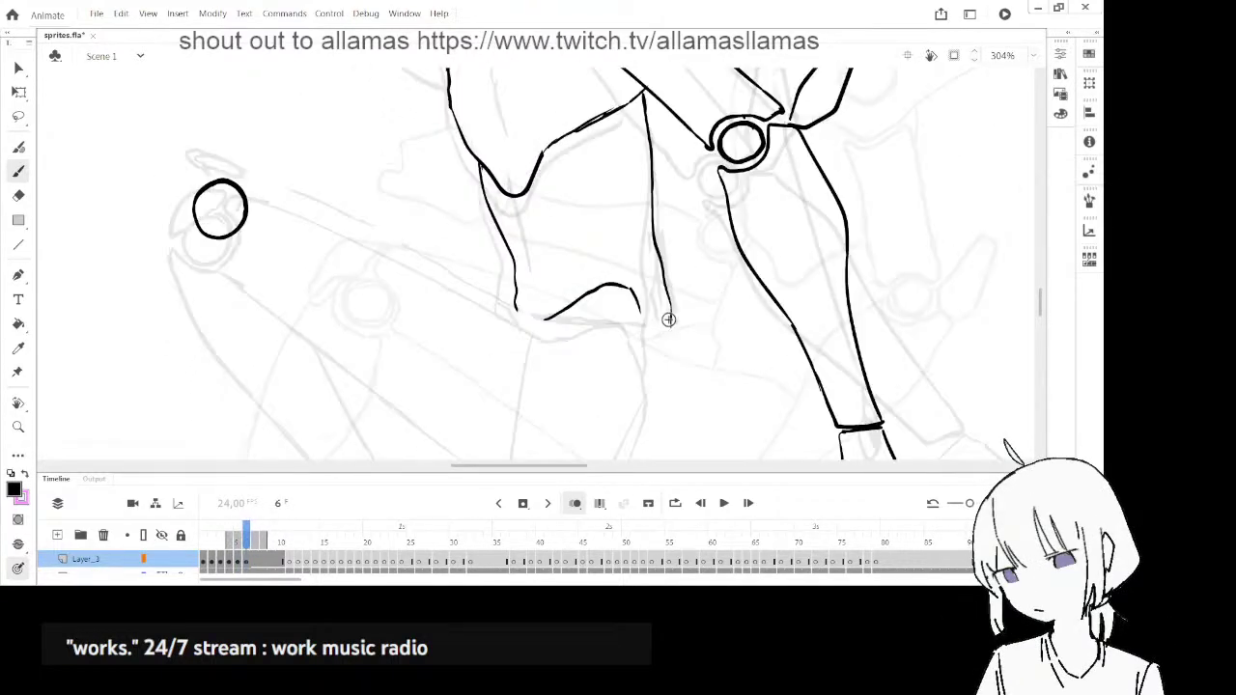
- Extend the waist's back edge further down past the hip on frame 6 and check it against frame 5
{"action": "left_click_drag", "start_coordinate": [671, 338], "coordinate": [665, 410]}
{"action": "key", "text": "comma"}
{"action": "key", "text": "period"}
- Compare the waist, pelvis and leg positions between frames 5 and 6 from several canvas angles
{"action": "left_click", "coordinate": [931, 56]}
{"action": "left_click", "coordinate": [907, 55]}
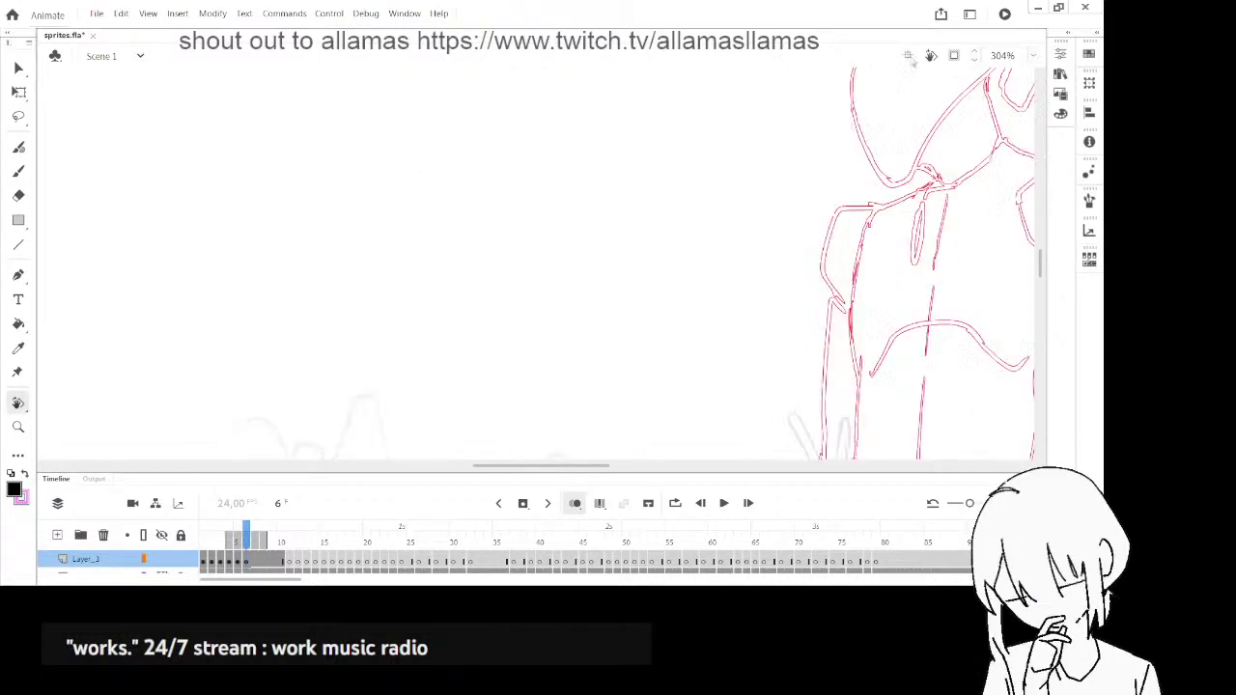
{"action": "left_click_drag", "start_coordinate": [698, 295], "coordinate": [792, 111]}
{"action": "left_click_drag", "start_coordinate": [656, 304], "coordinate": [706, 92]}
{"action": "left_click_drag", "start_coordinate": [628, 371], "coordinate": [670, 122]}
{"action": "left_click_drag", "start_coordinate": [787, 268], "coordinate": [756, 184]}
{"action": "key", "text": "comma"}
{"action": "key", "text": "period"}
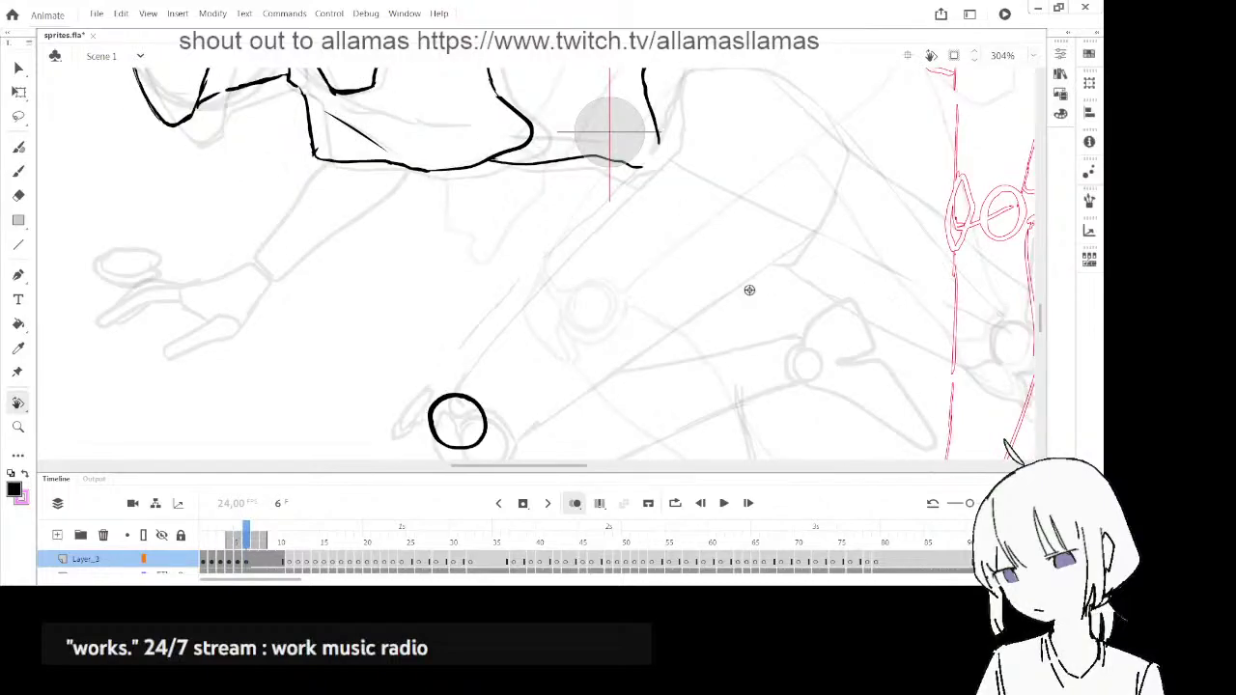
{"action": "left_click_drag", "start_coordinate": [753, 290], "coordinate": [711, 335]}
{"action": "key", "text": "comma"}
{"action": "key", "text": "period"}
{"action": "left_click_drag", "start_coordinate": [702, 176], "coordinate": [637, 294]}
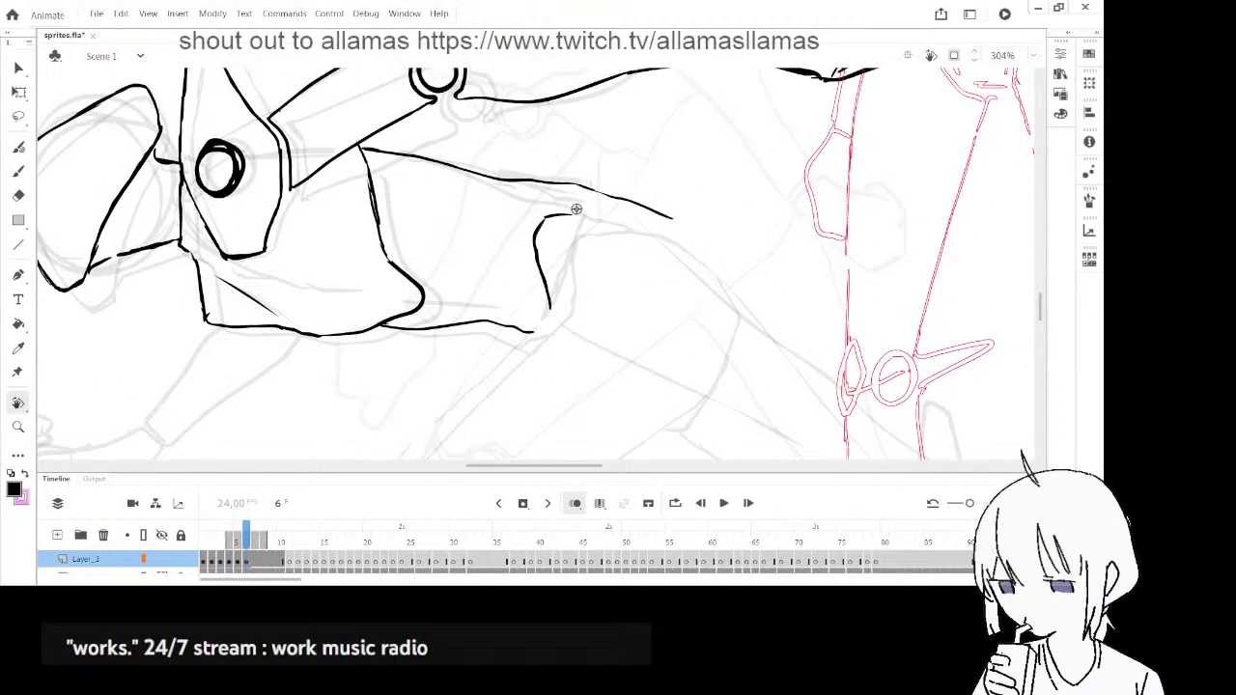
{"action": "key", "text": "comma"}
{"action": "key", "text": "period"}
{"action": "left_click_drag", "start_coordinate": [546, 298], "coordinate": [531, 335]}
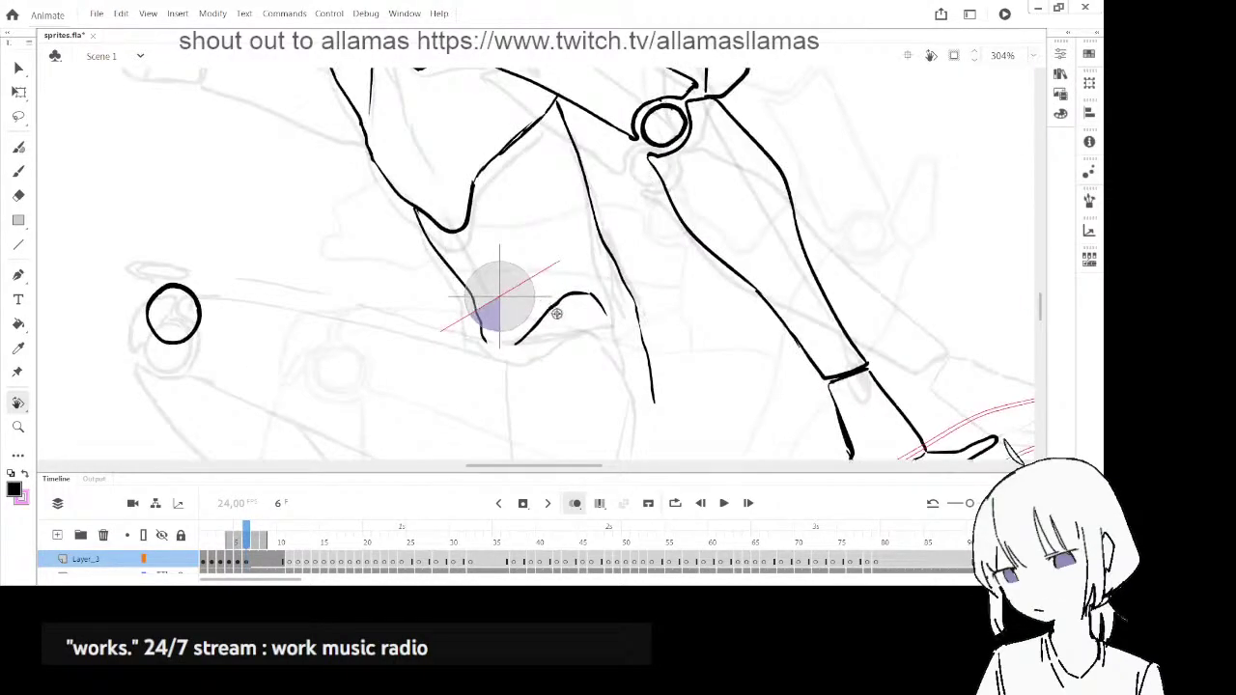
{"action": "left_click_drag", "start_coordinate": [621, 334], "coordinate": [603, 264]}
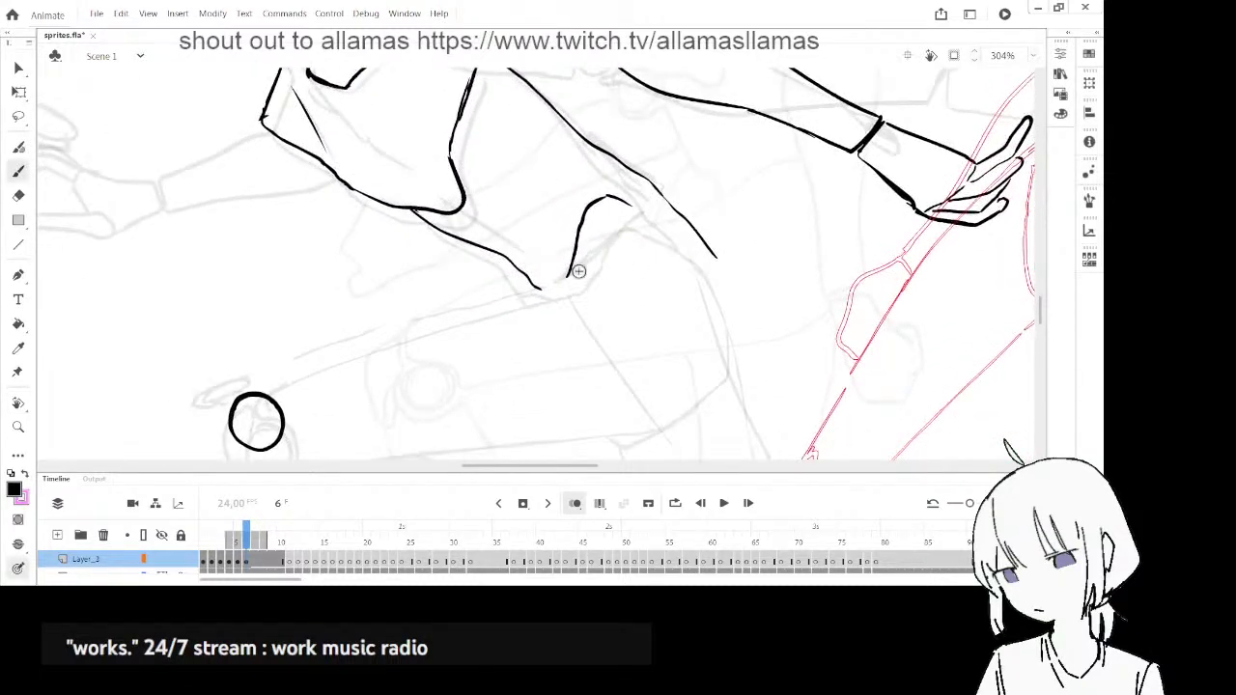
- Join the waist's front edge to the pelvis line and erase the overlong lower end of the waist's back edge
{"action": "left_click_drag", "start_coordinate": [539, 289], "coordinate": [567, 277]}
{"action": "key", "text": "comma"}
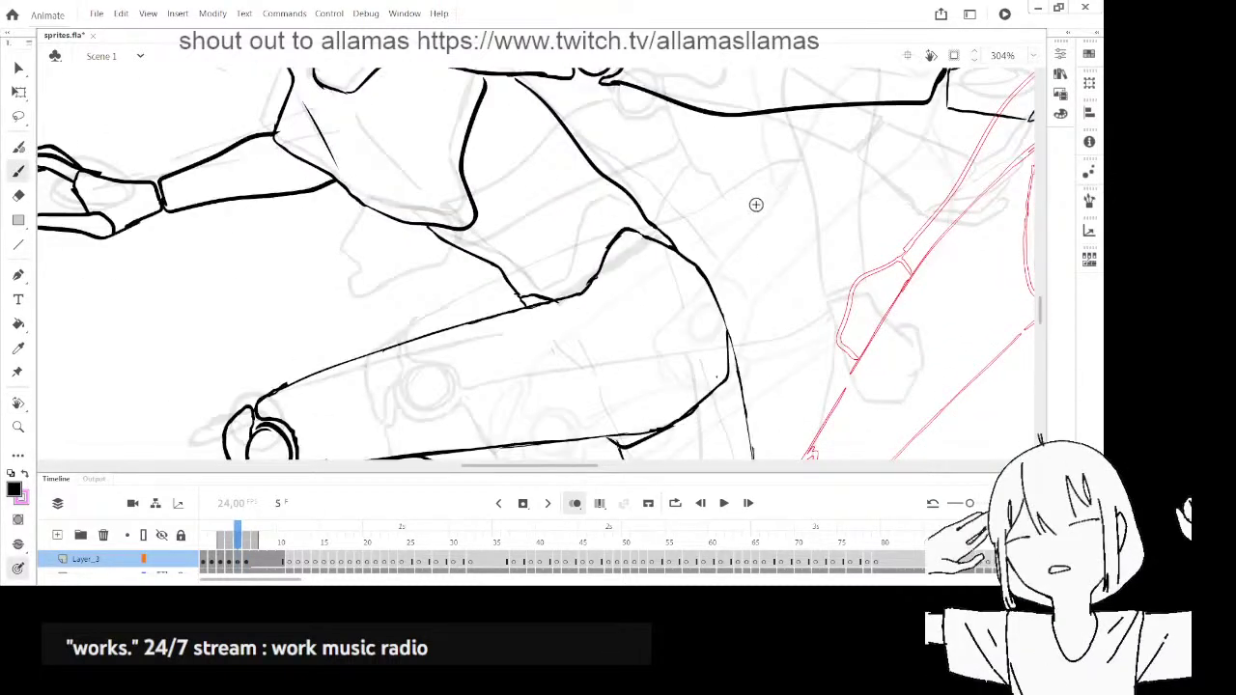
{"action": "key", "text": "period"}
{"action": "key", "text": "e"}
{"action": "left_click_drag", "start_coordinate": [649, 182], "coordinate": [717, 258]}
{"action": "key", "text": "b"}
{"action": "key", "text": "comma"}
{"action": "key", "text": "period"}
{"action": "key", "text": "comma"}
{"action": "key", "text": "period"}
- Redraw the pelvis arch as a steeper curve and ink the rounded outer hip below the waist's back edge
{"action": "key", "text": "e"}
{"action": "left_click_drag", "start_coordinate": [620, 200], "coordinate": [570, 270]}
{"action": "key", "text": "b"}
{"action": "left_click_drag", "start_coordinate": [595, 210], "coordinate": [600, 195]}
{"action": "key", "text": "comma"}
{"action": "key", "text": "period"}
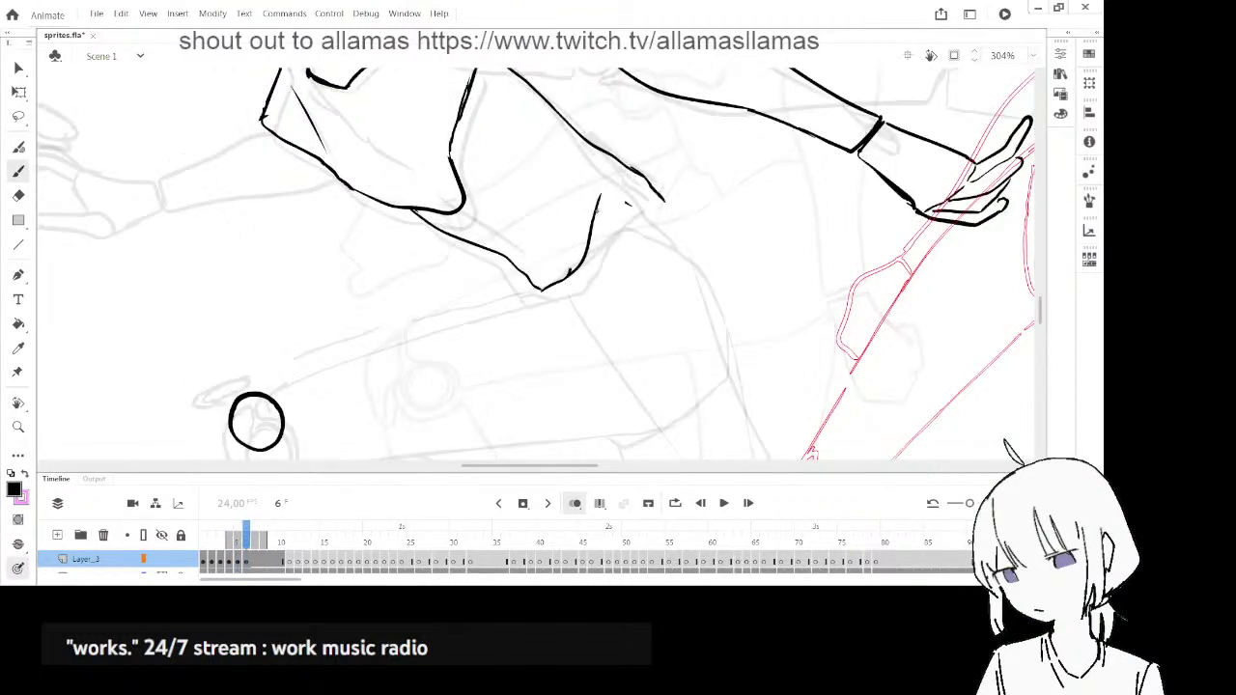
{"action": "left_click_drag", "start_coordinate": [664, 199], "coordinate": [724, 301]}
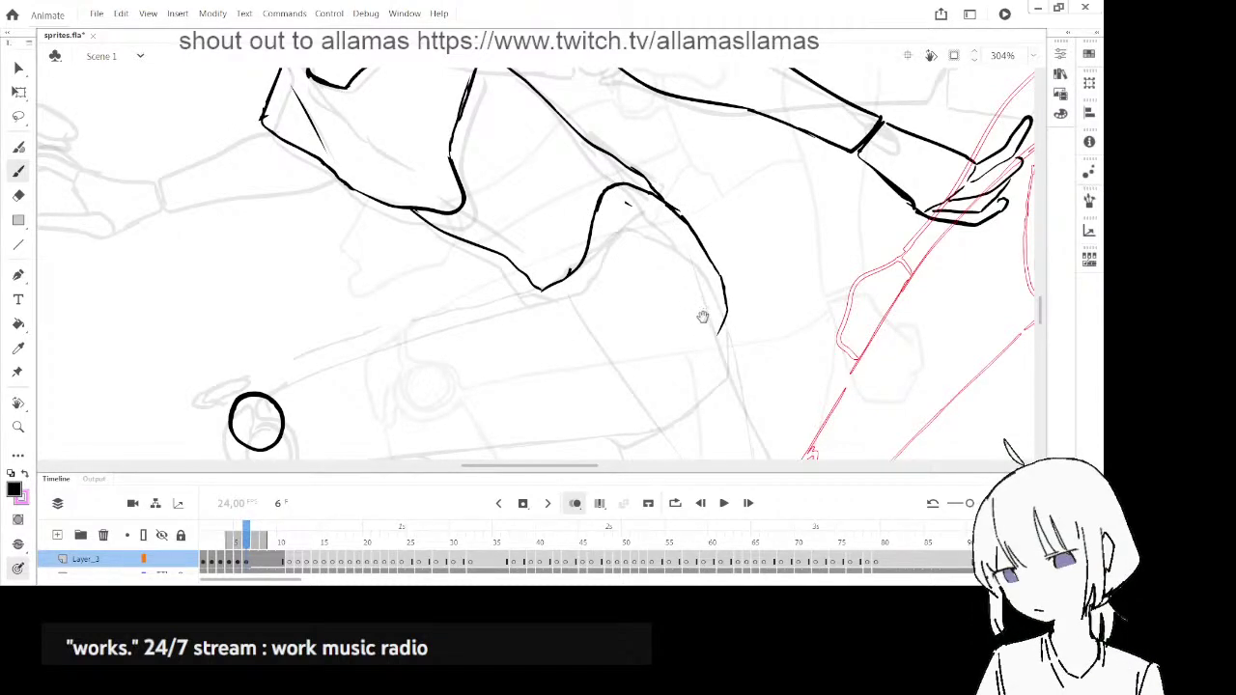
{"action": "key", "text": "comma"}
{"action": "key", "text": "period"}
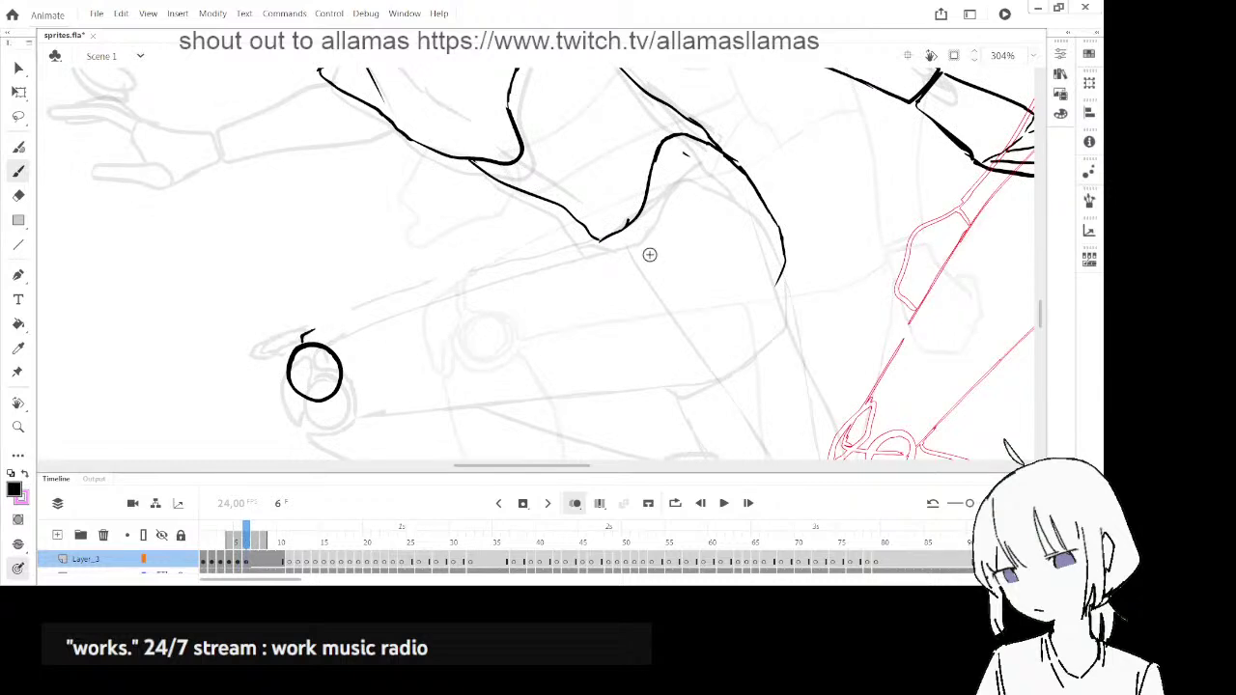
- Ink the front thigh's upper edge from the knee circle to the pelvis and compare it with frame 5
{"action": "left_click_drag", "start_coordinate": [320, 322], "coordinate": [598, 236]}
{"action": "key", "text": "comma"}
{"action": "key", "text": "period"}
{"action": "key", "text": "comma"}
{"action": "key", "text": "period"}
{"action": "key", "text": "comma"}
{"action": "key", "text": "period"}
{"action": "key", "text": "comma"}
{"action": "key", "text": "period"}
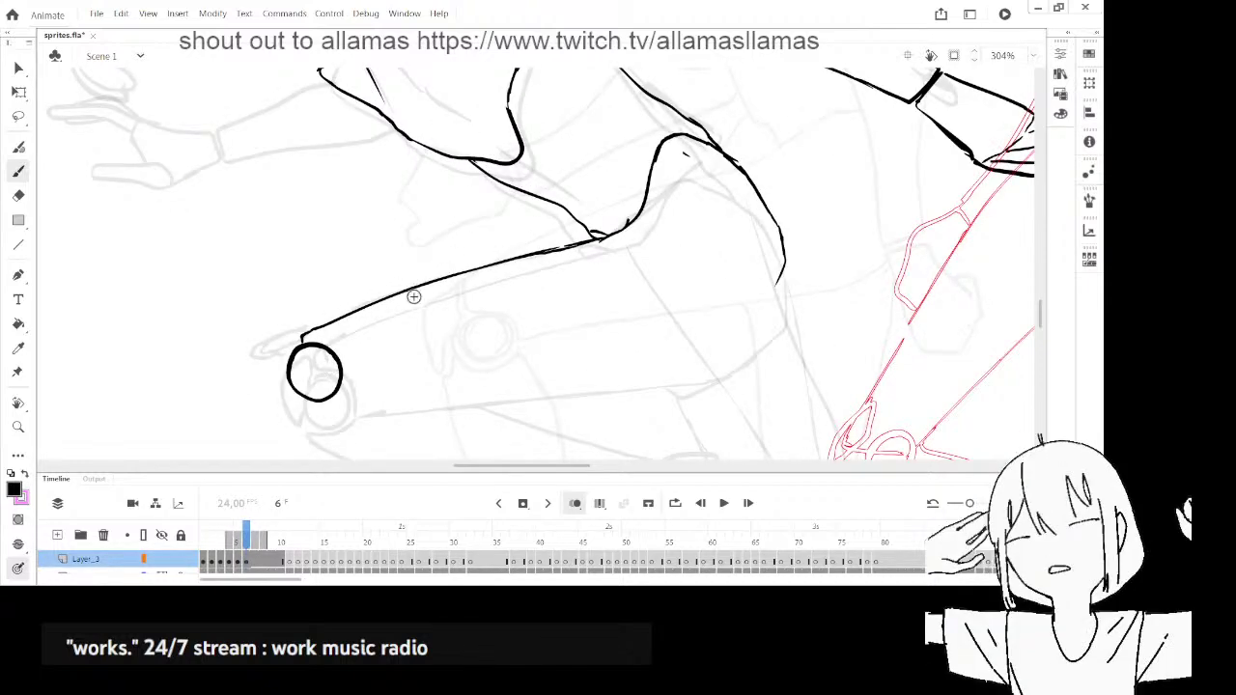
- Lasso the front thigh's upper edge and free-transform it so its knee end sits slightly higher
{"action": "key", "text": "l"}
{"action": "left_click_drag", "start_coordinate": [639, 272], "coordinate": [290, 285]}
{"action": "left_click_drag", "start_coordinate": [645, 278], "coordinate": [499, 331]}
{"action": "key", "text": "q"}
{"action": "left_click_drag", "start_coordinate": [299, 340], "coordinate": [298, 330]}
{"action": "left_click", "coordinate": [331, 270]}
{"action": "key", "text": "b"}
{"action": "key", "text": "comma"}
{"action": "key", "text": "period"}
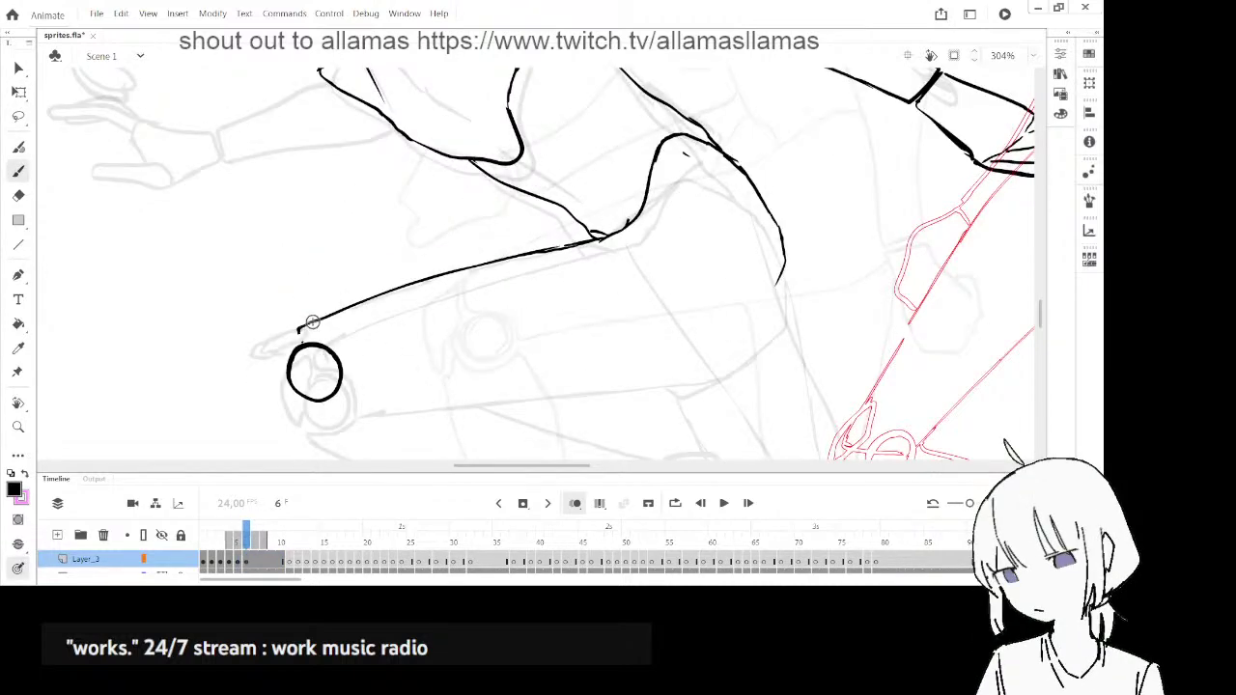
- Ink the socket around the front knee circle and the thigh's underside curving up into the hip
{"action": "mouse_move", "coordinate": [331, 342]}
{"action": "left_mouse_down"}
{"action": "mouse_move", "coordinate": [346, 385]}
{"action": "mouse_move", "coordinate": [386, 395]}
{"action": "mouse_move", "coordinate": [697, 357]}
{"action": "mouse_move", "coordinate": [756, 322]}
{"action": "left_mouse_up"}
{"action": "key", "text": "comma"}
{"action": "key", "text": "period"}
{"action": "left_click_drag", "start_coordinate": [756, 322], "coordinate": [784, 274]}
{"action": "key", "text": "comma"}
{"action": "key", "text": "period"}
{"action": "key", "text": "ctrl+z"}
{"action": "key", "text": "ctrl+z"}
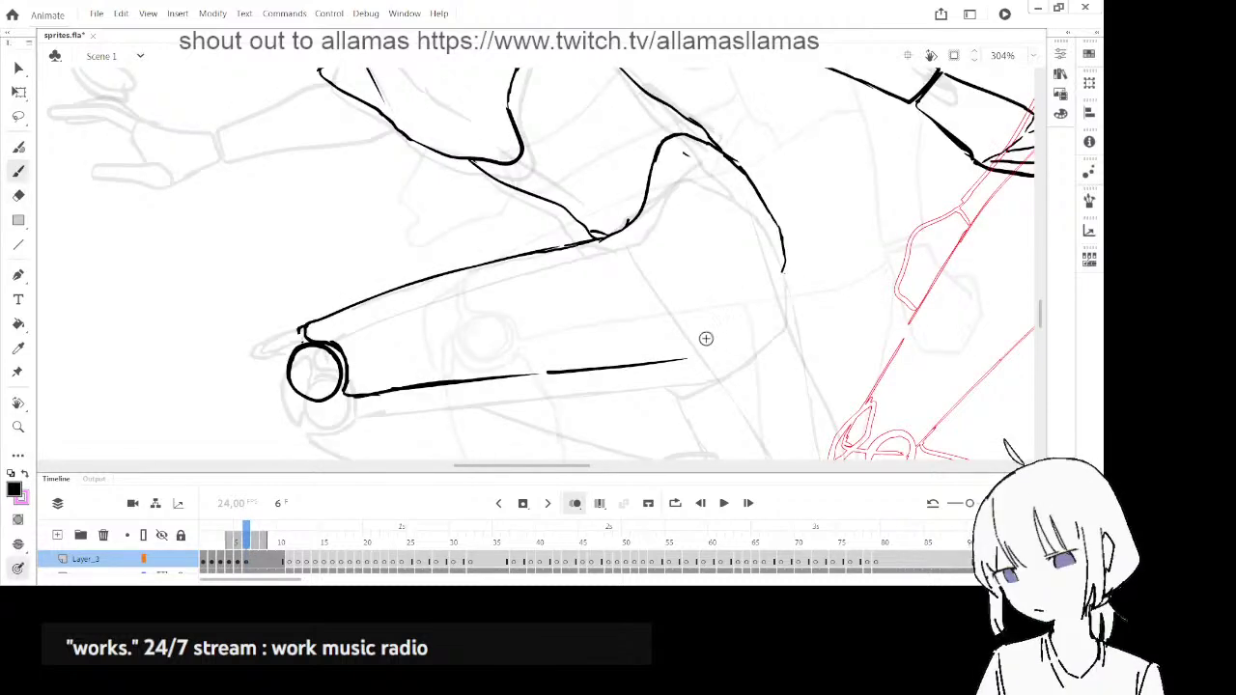
{"action": "left_click_drag", "start_coordinate": [677, 362], "coordinate": [755, 322]}
{"action": "left_click_drag", "start_coordinate": [786, 255], "coordinate": [756, 304]}
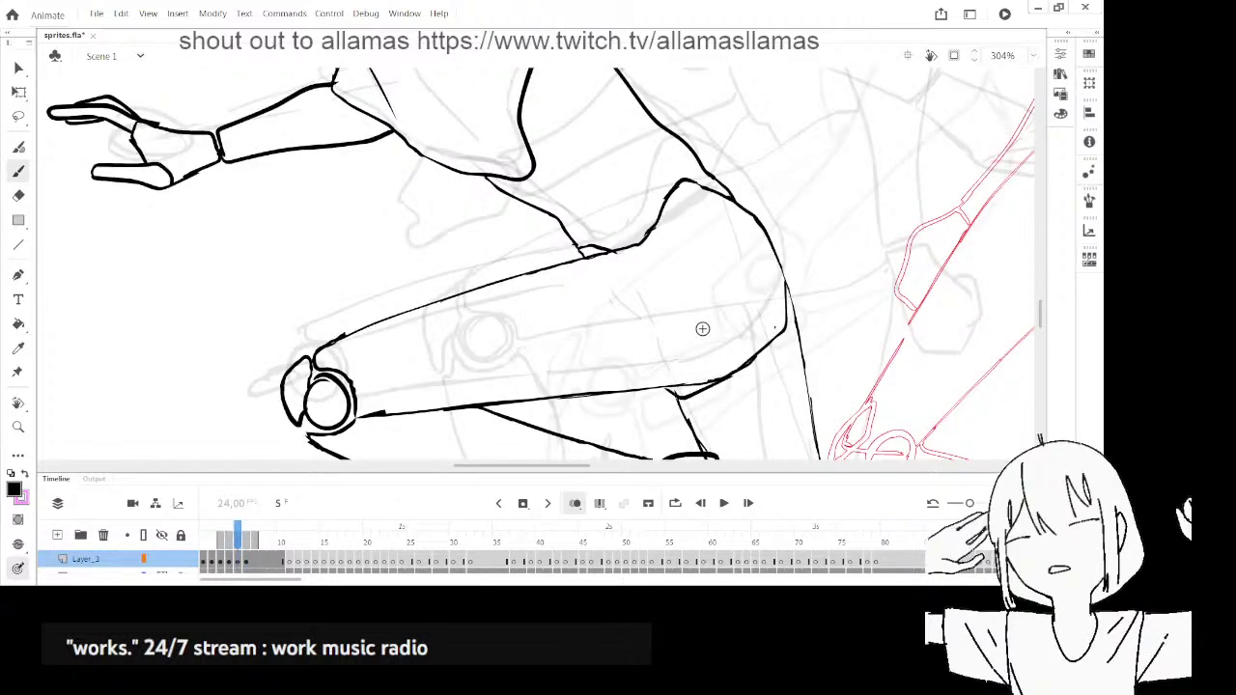
{"action": "key", "text": "."}
- Ink the pointed kneecap plate in front of the front knee circle, redoing the first attempt with a narrower shape
{"action": "left_click_drag", "start_coordinate": [551, 316], "coordinate": [576, 251]}
{"action": "mouse_move", "coordinate": [319, 261]}
{"action": "left_mouse_down"}
{"action": "mouse_move", "coordinate": [288, 291]}
{"action": "mouse_move", "coordinate": [294, 323]}
{"action": "left_mouse_up"}
{"action": "left_click_drag", "start_coordinate": [717, 333], "coordinate": [695, 252]}
{"action": "key", "text": "."}
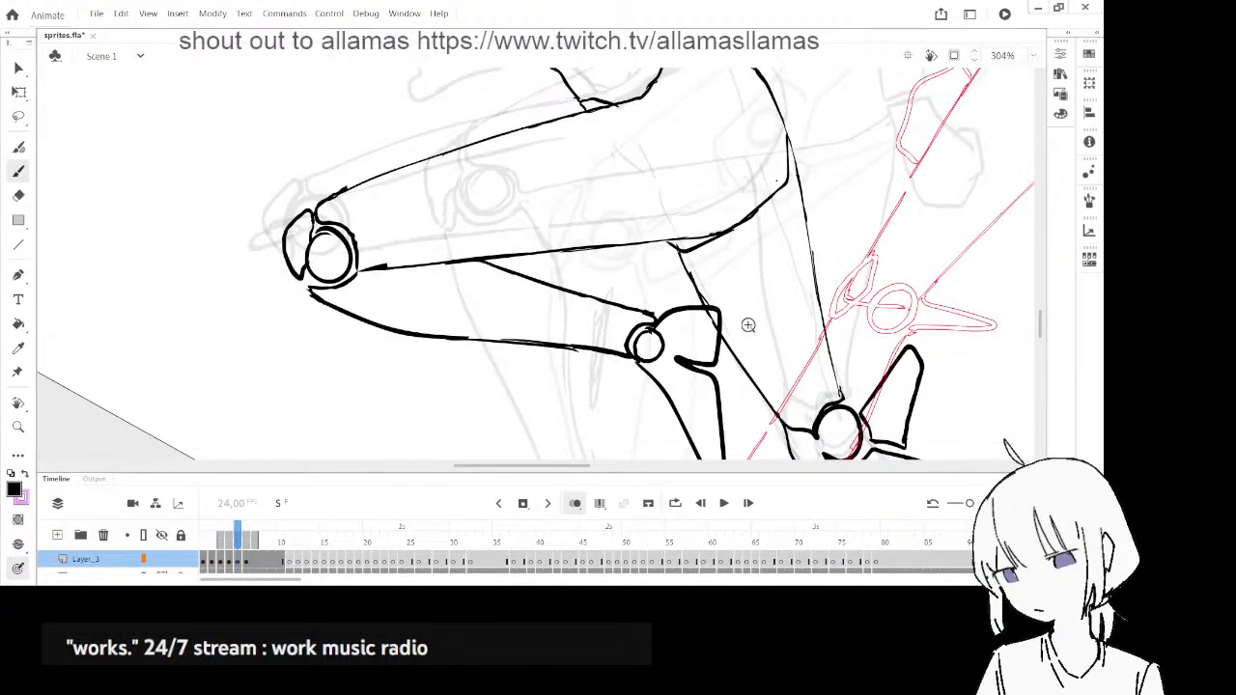
{"action": "scroll", "coordinate": [748, 323], "scroll_direction": "down", "scroll_amount": 2}
{"action": "key", "text": "."}
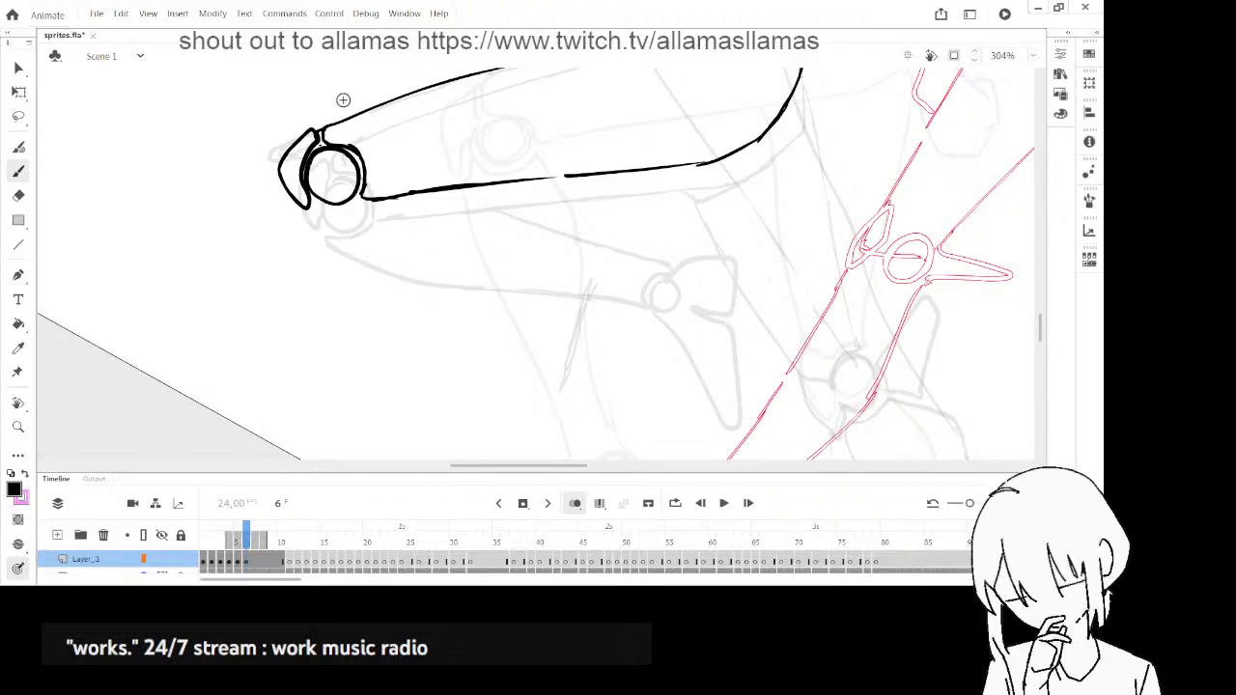
{"action": "key", "text": "."}
{"action": "key", "text": "ctrl+z"}
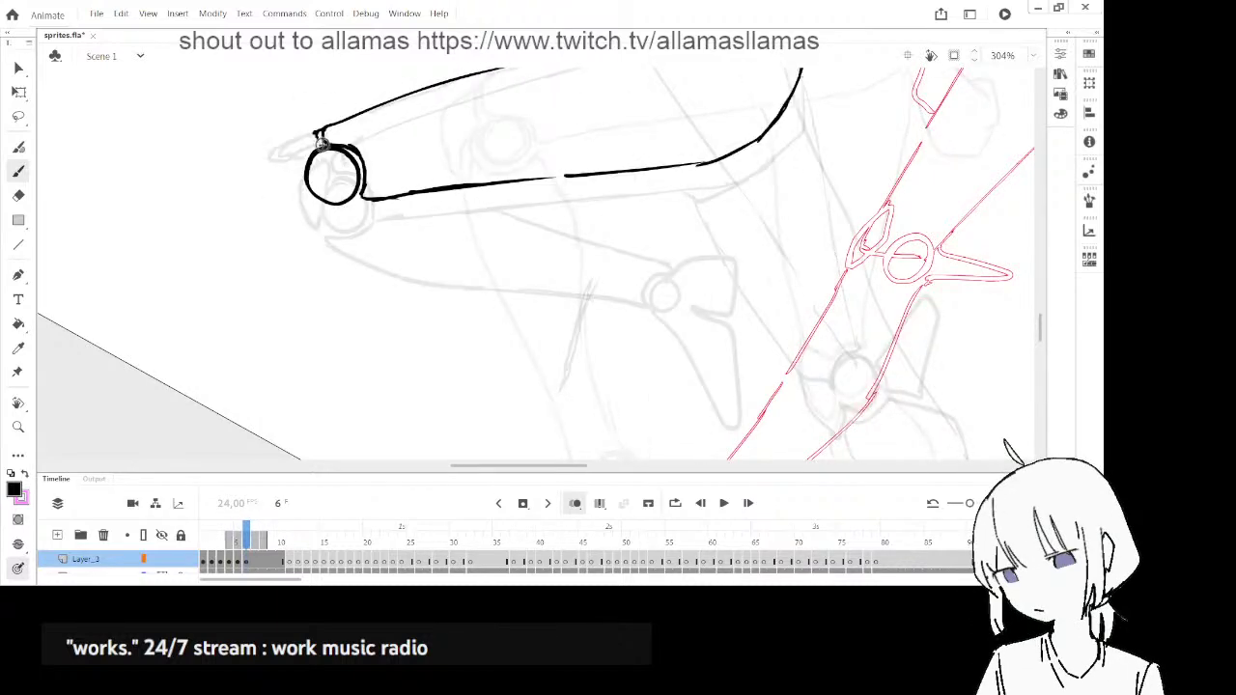
{"action": "mouse_move", "coordinate": [289, 154]}
{"action": "left_mouse_down"}
{"action": "mouse_move", "coordinate": [287, 174]}
{"action": "mouse_move", "coordinate": [321, 155]}
{"action": "left_mouse_up"}
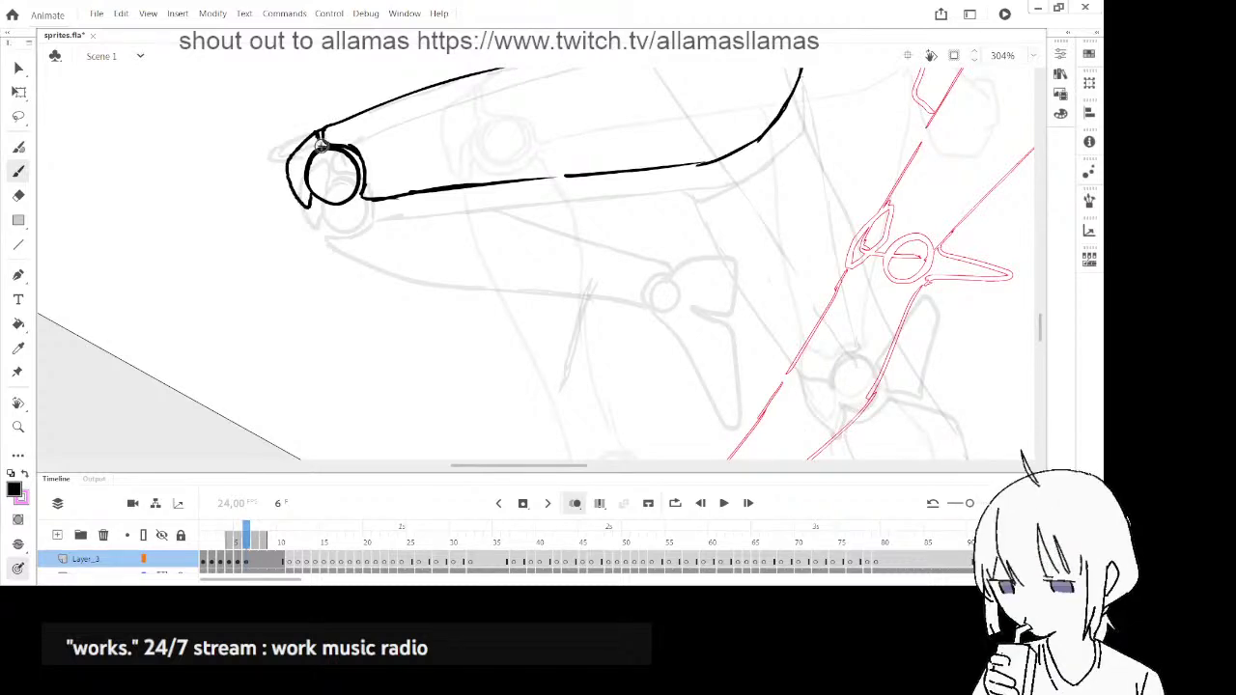
{"action": "key", "text": "comma"}
{"action": "key", "text": "period"}
{"action": "key", "text": "comma"}
{"action": "key", "text": "period"}
- Check the lower leg against frame 5 and ink the ankle joint circle of the front leg on frame 6
{"action": "left_click", "coordinate": [930, 57]}
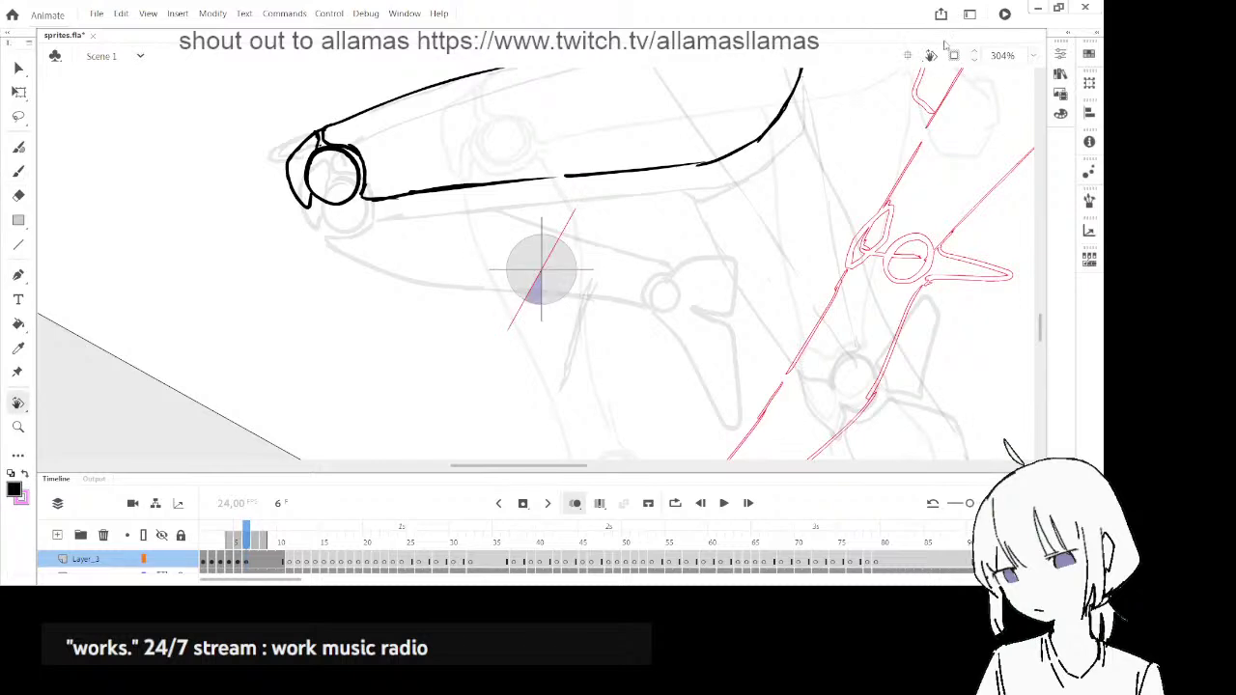
{"action": "left_click", "coordinate": [909, 56]}
{"action": "mouse_move", "coordinate": [629, 376]}
{"action": "left_mouse_down"}
{"action": "mouse_move", "coordinate": [693, 293]}
{"action": "mouse_move", "coordinate": [744, 125]}
{"action": "mouse_move", "coordinate": [833, 262]}
{"action": "mouse_move", "coordinate": [713, 322]}
{"action": "left_mouse_up"}
{"action": "key", "text": "alt+period"}
{"action": "key", "text": "alt+comma"}
{"action": "key", "text": "alt+comma"}
{"action": "key", "text": "alt+period"}
{"action": "key", "text": "alt+comma"}
{"action": "key", "text": "period"}
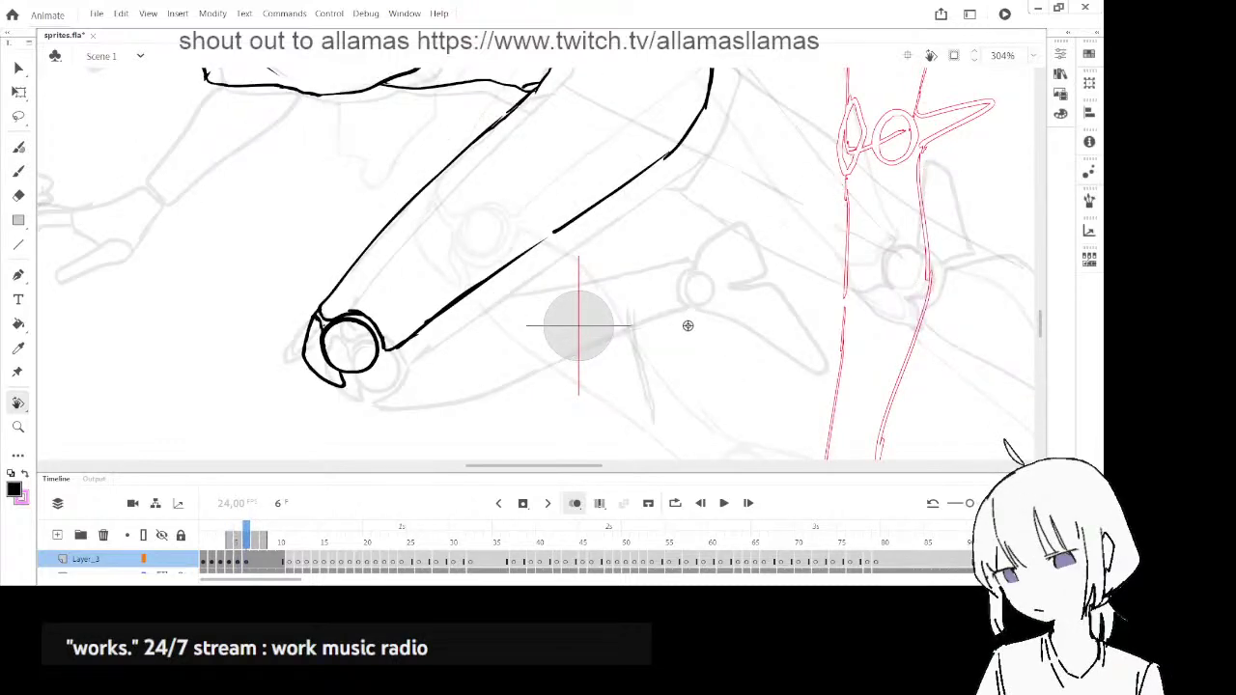
{"action": "key", "text": "b"}
{"action": "left_click_drag", "start_coordinate": [688, 311], "coordinate": [691, 309]}
{"action": "key", "text": "comma"}
{"action": "key", "text": "period"}
- Ink both edges of the front leg's shin from the knee and thigh underside down to the ankle circle
{"action": "key", "text": "shift+h"}
{"action": "mouse_move", "coordinate": [681, 128]}
{"action": "left_mouse_down"}
{"action": "mouse_move", "coordinate": [753, 160]}
{"action": "mouse_move", "coordinate": [680, 363]}
{"action": "left_mouse_up"}
{"action": "key", "text": "b"}
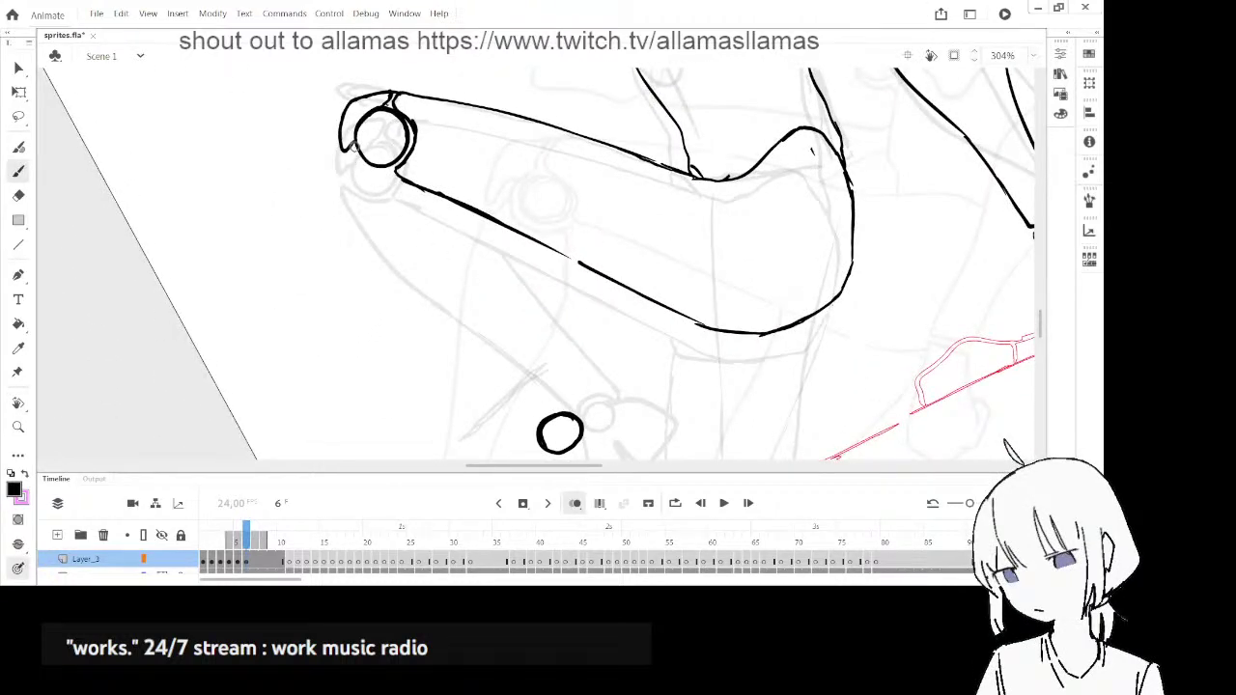
{"action": "mouse_move", "coordinate": [374, 225]}
{"action": "left_mouse_down"}
{"action": "mouse_move", "coordinate": [519, 418]}
{"action": "mouse_move", "coordinate": [535, 421]}
{"action": "mouse_move", "coordinate": [568, 409]}
{"action": "left_mouse_up"}
{"action": "left_click_drag", "start_coordinate": [474, 206], "coordinate": [513, 296]}
{"action": "key", "text": "ctrl+z"}
{"action": "left_click_drag", "start_coordinate": [478, 211], "coordinate": [513, 316]}
{"action": "key", "text": "ctrl+z"}
{"action": "left_click_drag", "start_coordinate": [467, 207], "coordinate": [521, 334]}
{"action": "left_click_drag", "start_coordinate": [503, 293], "coordinate": [566, 405]}
- Redo the lower shin edge and clean up the socket and circle of the front ankle
{"action": "left_click_drag", "start_coordinate": [666, 362], "coordinate": [631, 158]}
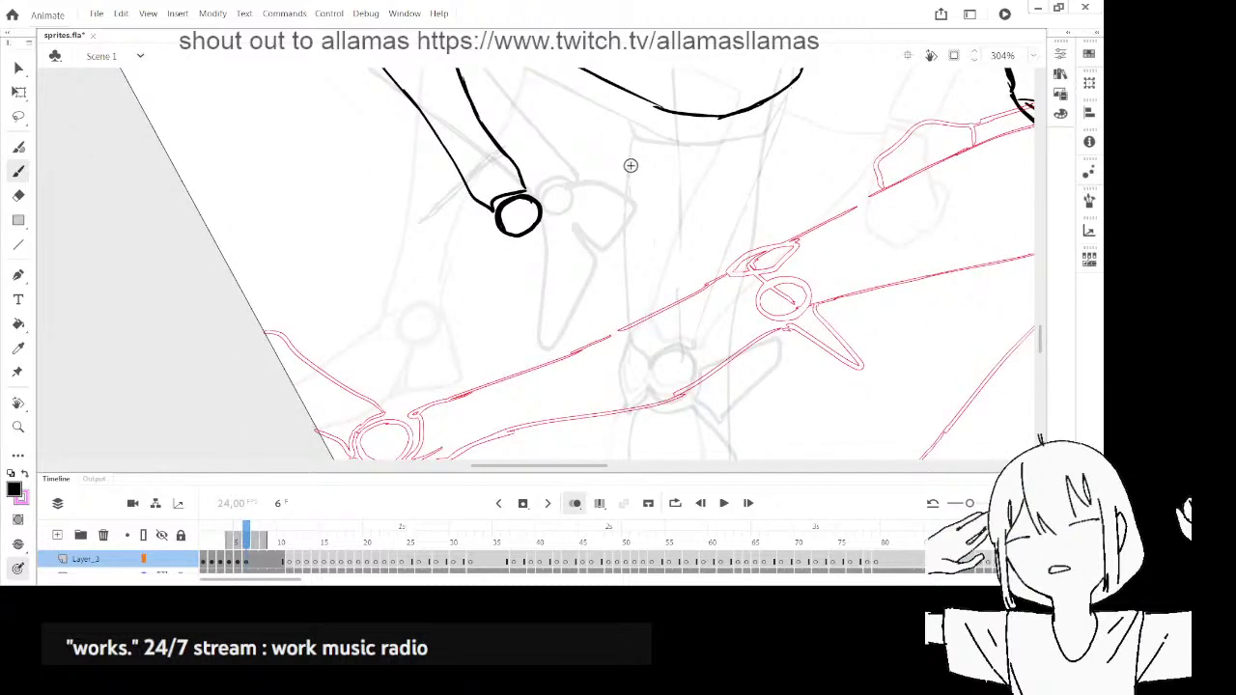
{"action": "key", "text": "comma"}
{"action": "key", "text": "period"}
{"action": "key", "text": "ctrl+z"}
{"action": "left_click_drag", "start_coordinate": [434, 119], "coordinate": [480, 207]}
{"action": "key", "text": "e"}
{"action": "left_click", "coordinate": [496, 183]}
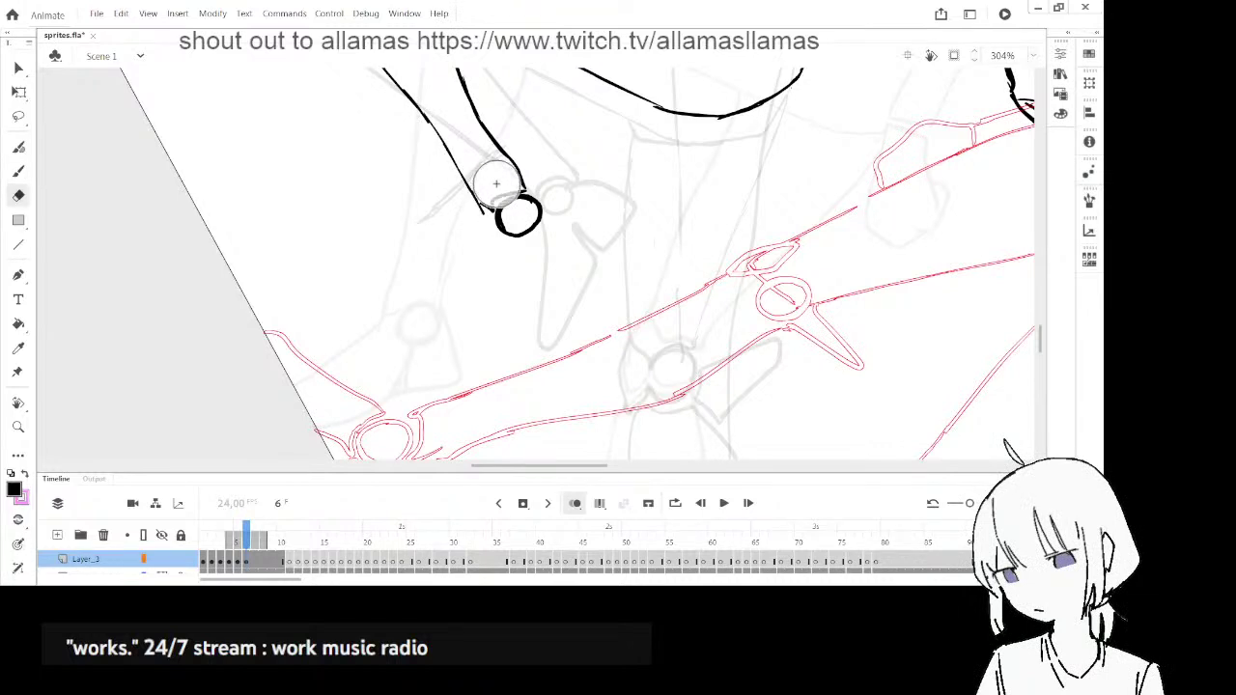
{"action": "key", "text": "b"}
{"action": "key", "text": "e"}
{"action": "left_click", "coordinate": [517, 220]}
{"action": "key", "text": "b"}
- Ink the front foot's outline below the ankle circle, including the notch and the heel plate
{"action": "mouse_move", "coordinate": [512, 199]}
{"action": "left_mouse_down"}
{"action": "mouse_move", "coordinate": [507, 234]}
{"action": "mouse_move", "coordinate": [544, 219]}
{"action": "mouse_move", "coordinate": [496, 243]}
{"action": "left_mouse_up"}
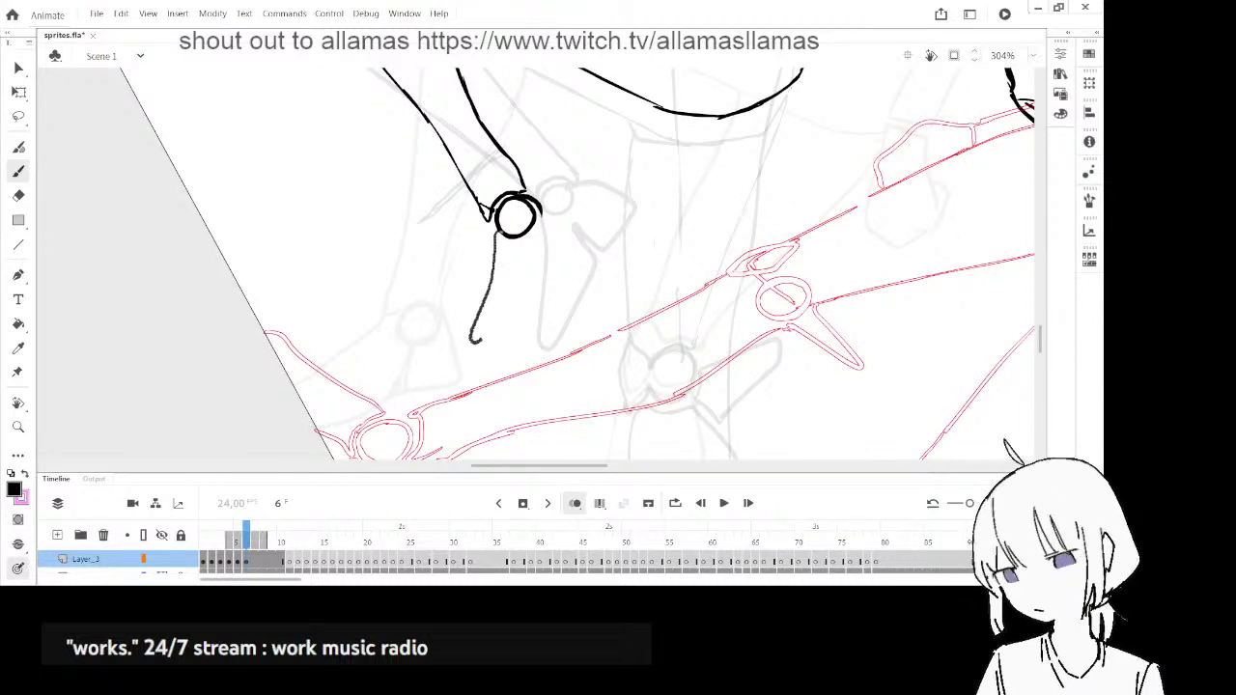
{"action": "left_click_drag", "start_coordinate": [559, 277], "coordinate": [584, 263]}
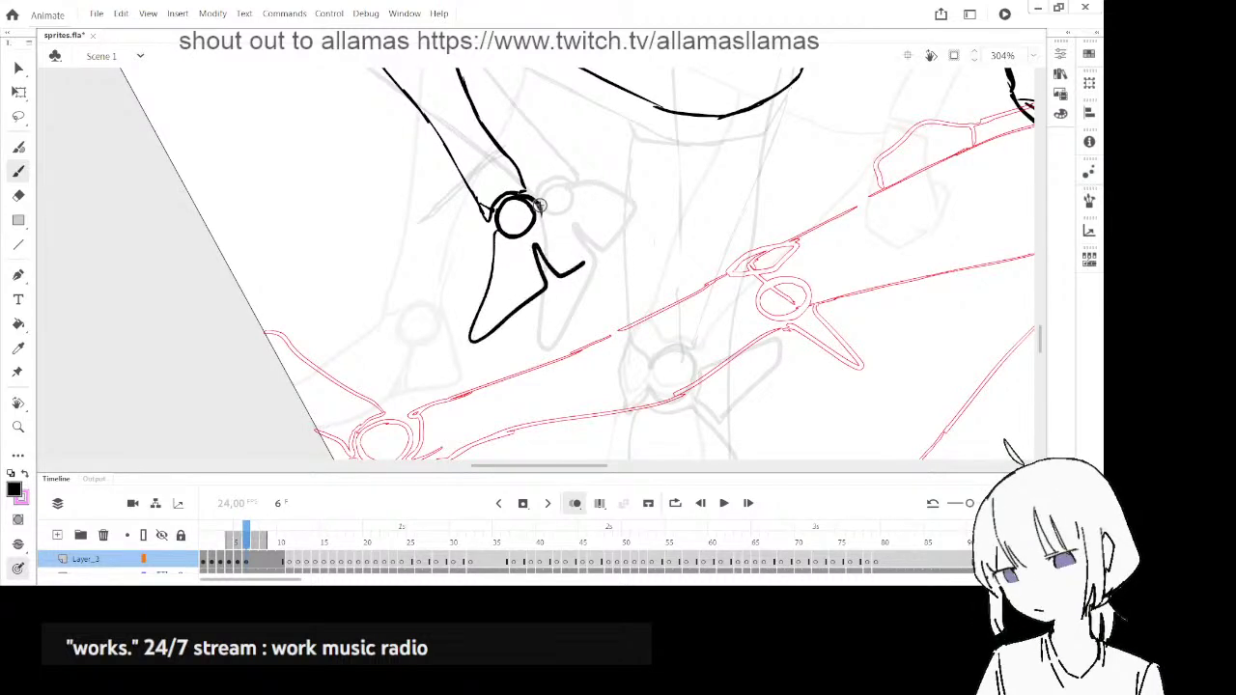
{"action": "key", "text": "ctrl+z"}
{"action": "left_click_drag", "start_coordinate": [535, 200], "coordinate": [541, 202]}
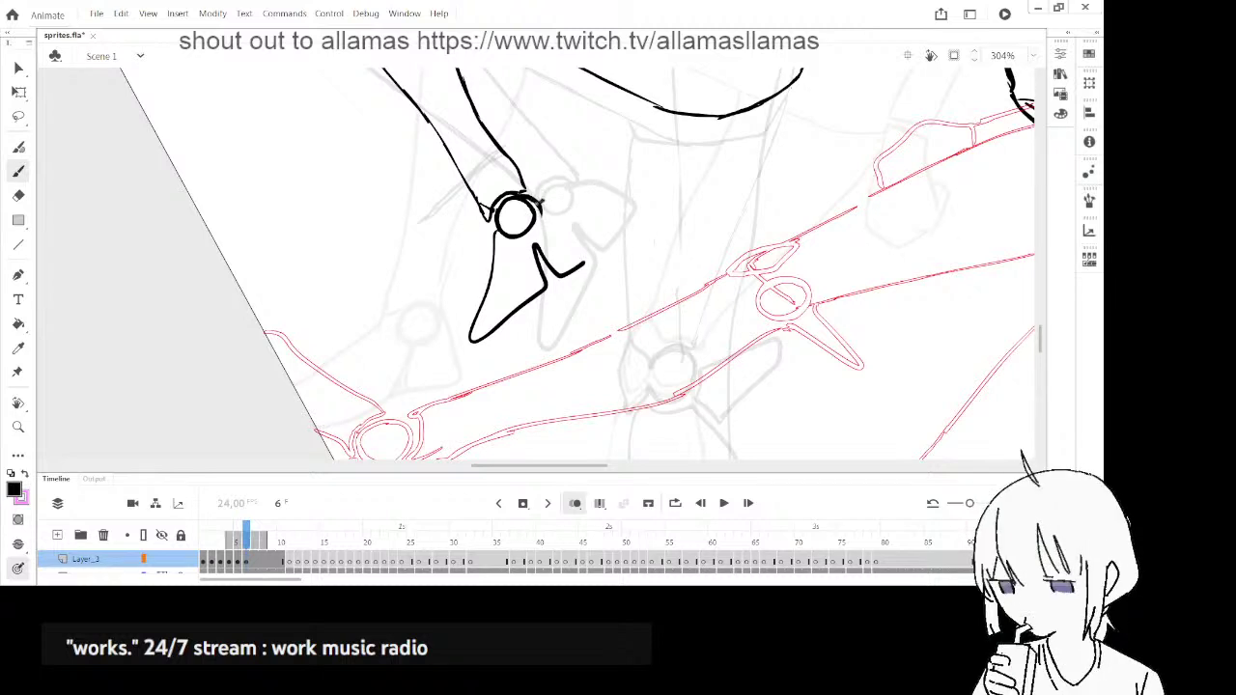
{"action": "left_click_drag", "start_coordinate": [584, 247], "coordinate": [588, 259]}
- Erase the front foot's forward edge and redraw it with a toe that extends further out
{"action": "key", "text": "e"}
{"action": "left_click_drag", "start_coordinate": [471, 333], "coordinate": [494, 239]}
{"action": "key", "text": "b"}
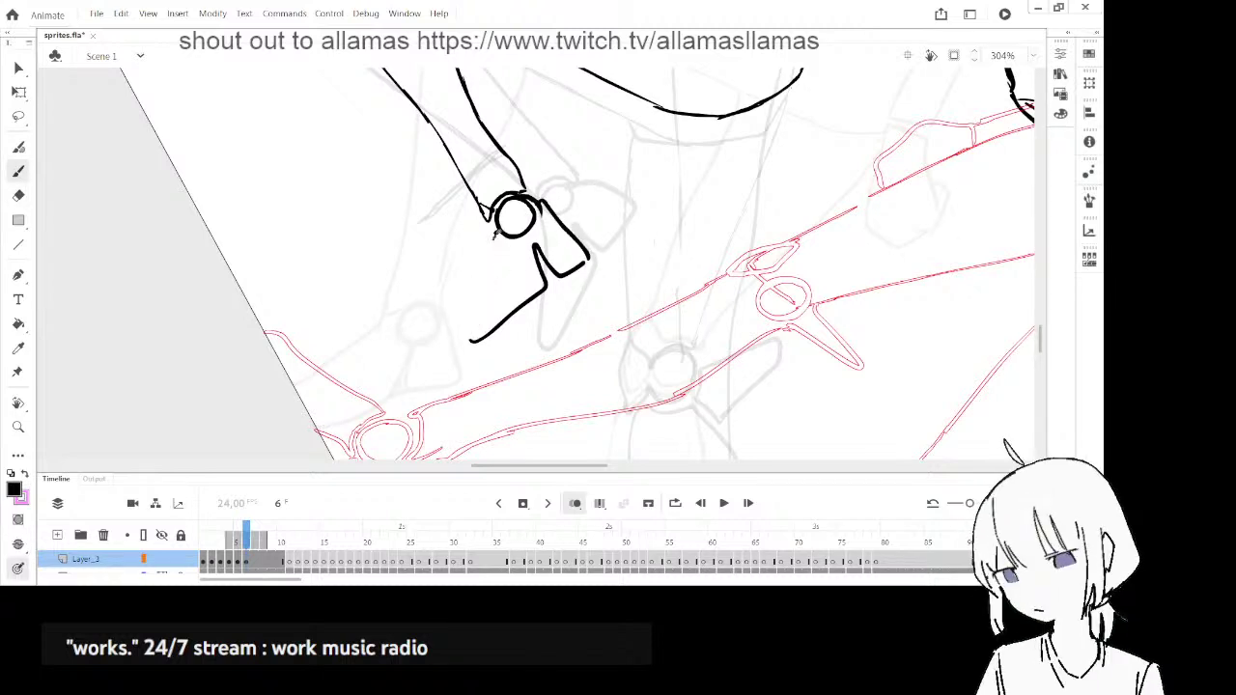
{"action": "left_click_drag", "start_coordinate": [459, 344], "coordinate": [459, 344]}
{"action": "key", "text": "e"}
{"action": "mouse_move", "coordinate": [482, 286]}
{"action": "left_mouse_down"}
{"action": "mouse_move", "coordinate": [445, 342]}
{"action": "mouse_move", "coordinate": [494, 334]}
{"action": "mouse_move", "coordinate": [537, 297]}
{"action": "mouse_move", "coordinate": [481, 340]}
{"action": "left_mouse_up"}
{"action": "key", "text": "b"}
{"action": "key", "text": "ctrl+z"}
{"action": "key", "text": "e"}
{"action": "key", "text": "b"}
{"action": "key", "text": "e"}
{"action": "key", "text": "b"}
{"action": "left_click_drag", "start_coordinate": [461, 348], "coordinate": [535, 301]}
{"action": "key", "text": "ctrl+z"}
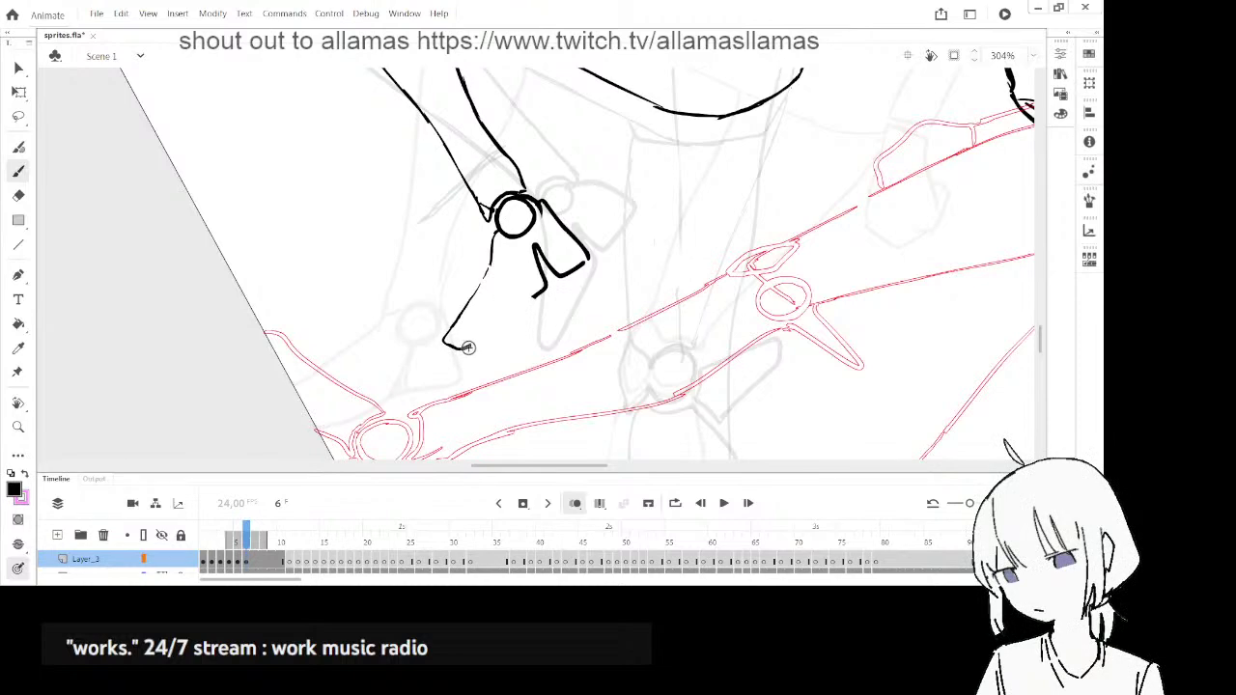
- Compare the legs with frame 5 and begin inking the back thigh's underside from the front thigh on frame 6
{"action": "left_click_drag", "start_coordinate": [641, 281], "coordinate": [584, 407]}
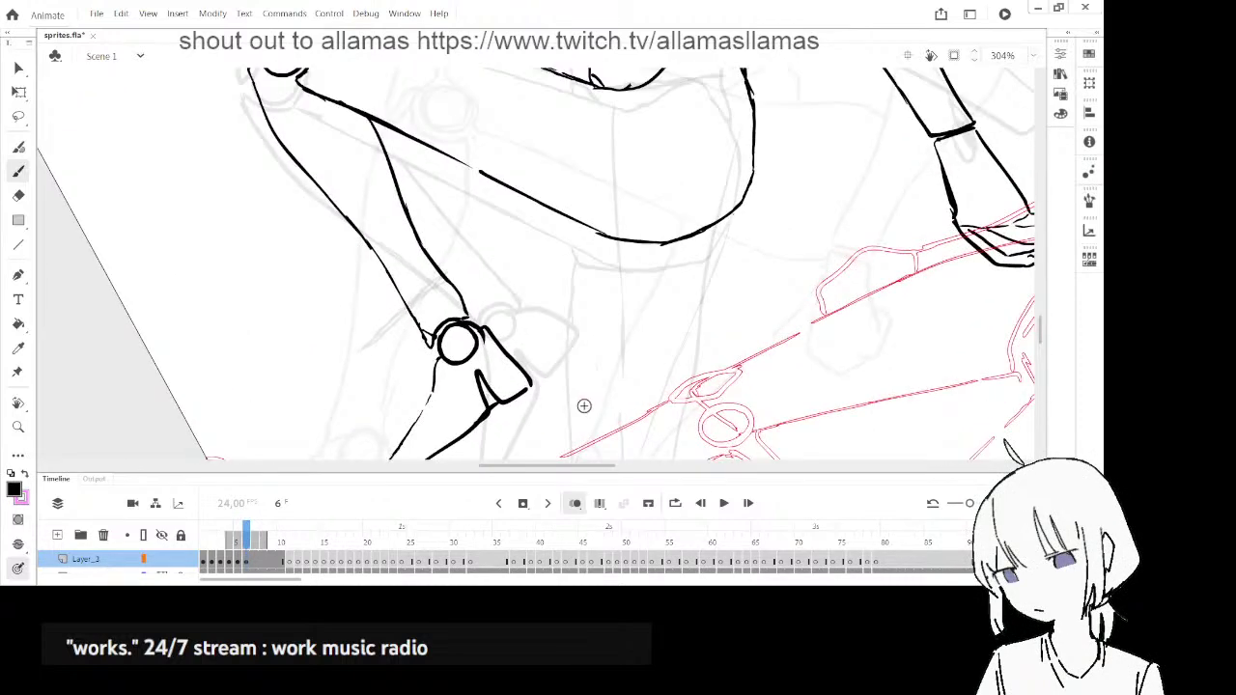
{"action": "key", "text": "."}
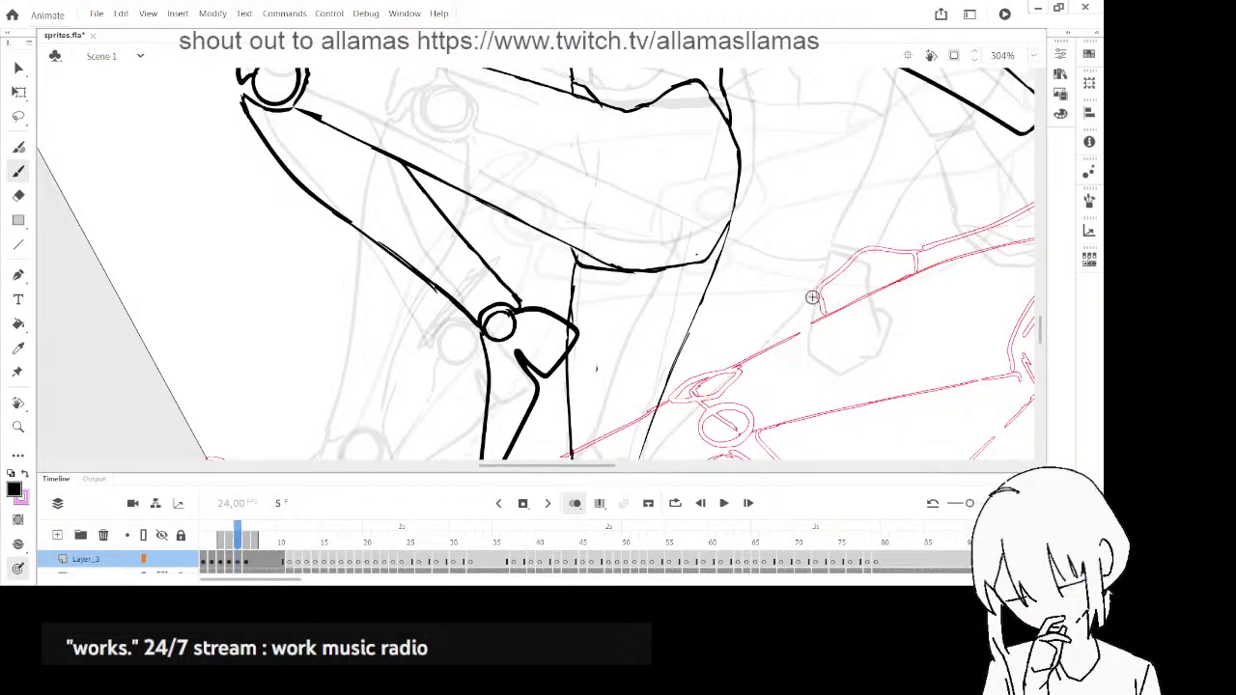
{"action": "left_click", "coordinate": [909, 56]}
{"action": "left_click_drag", "start_coordinate": [742, 372], "coordinate": [677, 195]}
{"action": "left_click_drag", "start_coordinate": [708, 361], "coordinate": [517, 300]}
{"action": "key", "text": "."}
{"action": "left_click_drag", "start_coordinate": [841, 389], "coordinate": [714, 334]}
{"action": "key", "text": "."}
{"action": "key", "text": "."}
{"action": "key", "text": "comma"}
{"action": "key", "text": "period"}
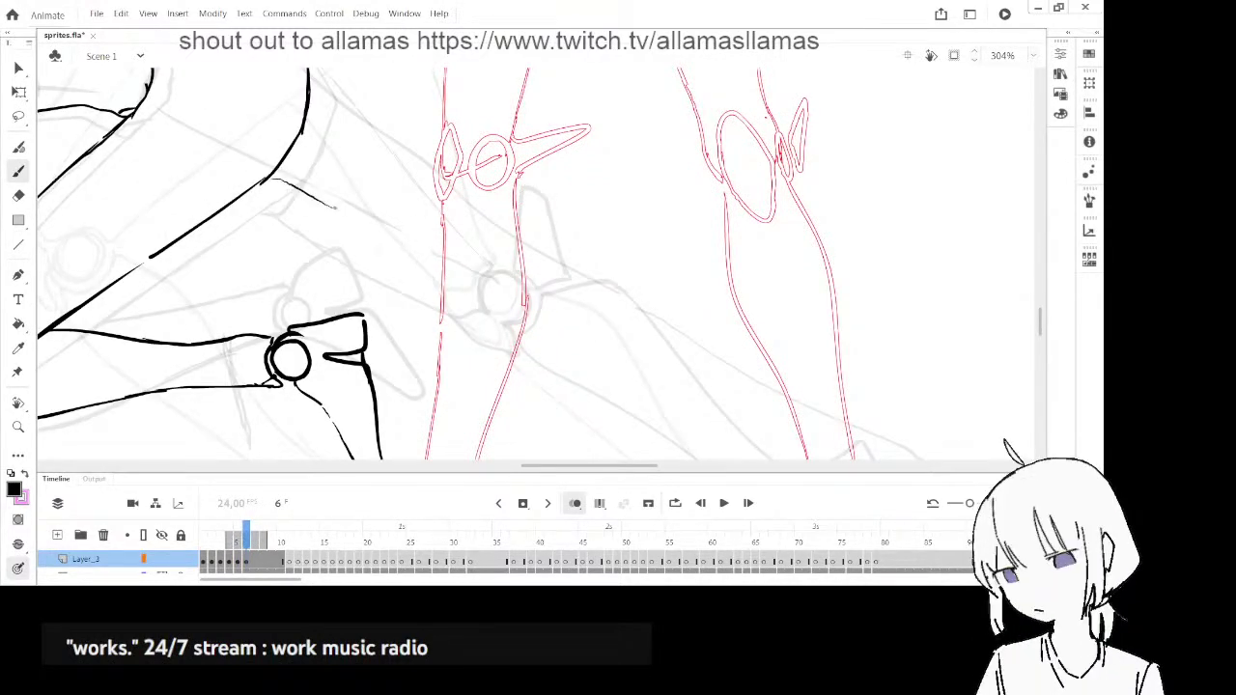
- Extend the back thigh's underside to the knee and ink its upper edge from the hip down to the knee
{"action": "scroll", "coordinate": [448, 268], "scroll_direction": "down", "scroll_amount": 1}
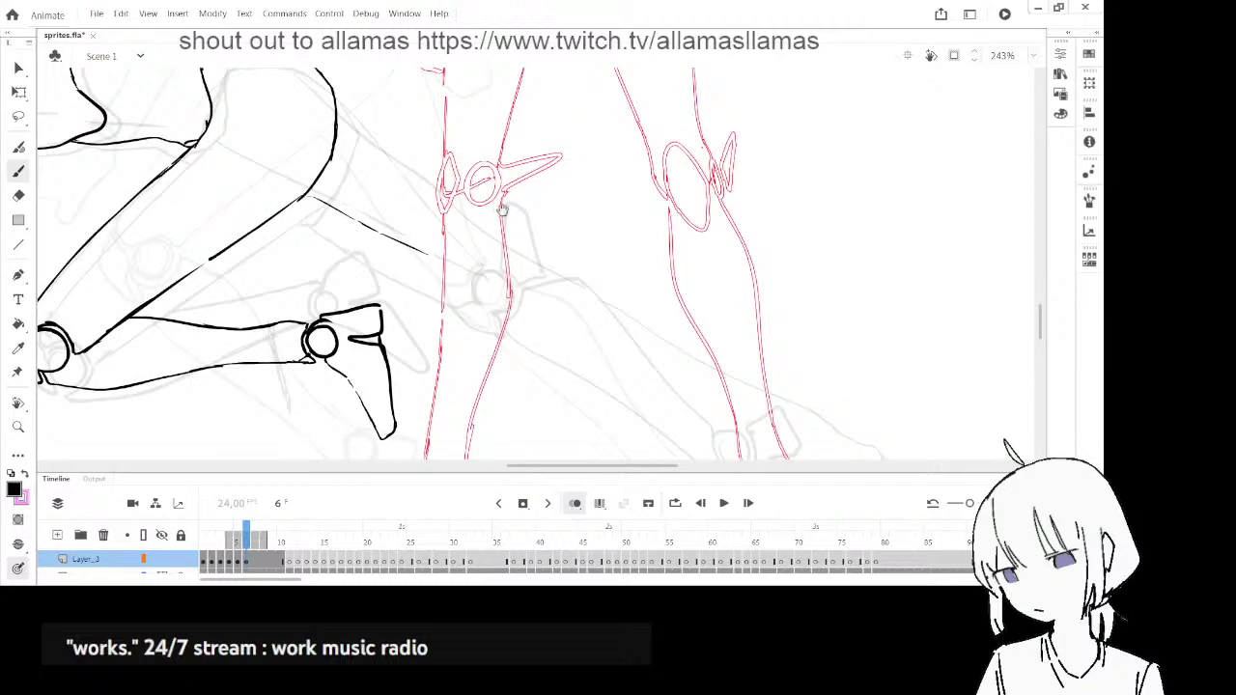
{"action": "left_click_drag", "start_coordinate": [501, 208], "coordinate": [555, 310]}
{"action": "key", "text": "comma"}
{"action": "key", "text": "period"}
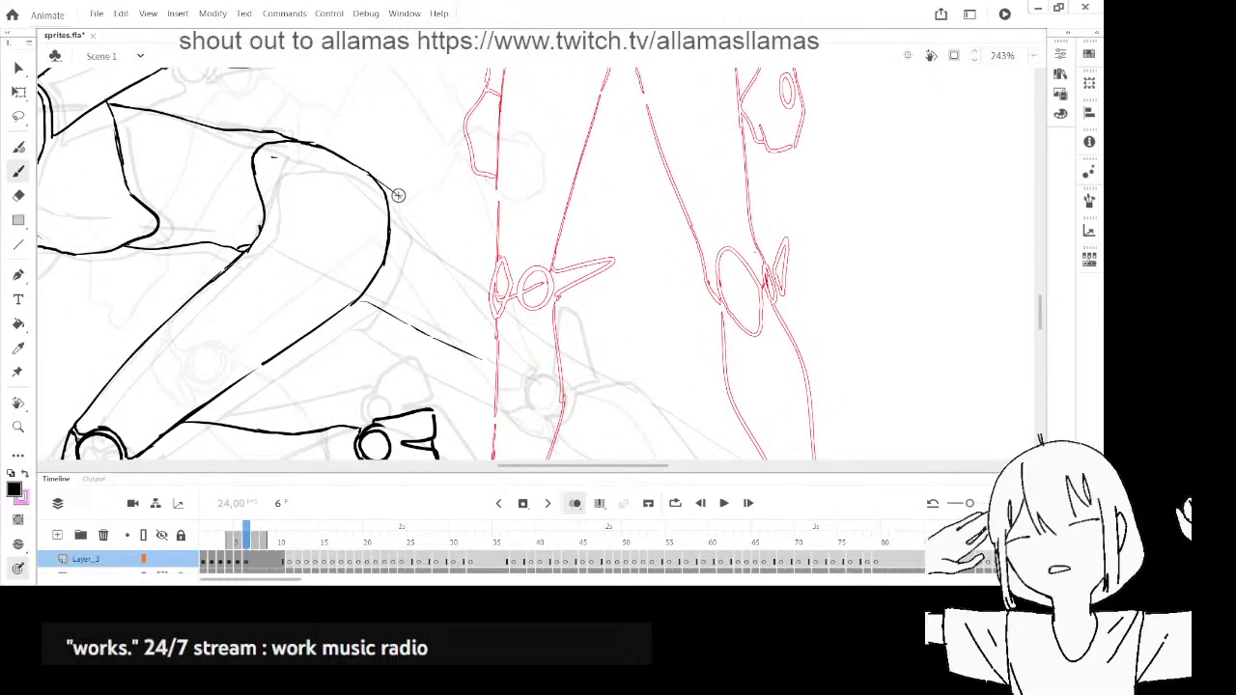
{"action": "key", "text": "comma"}
{"action": "key", "text": "period"}
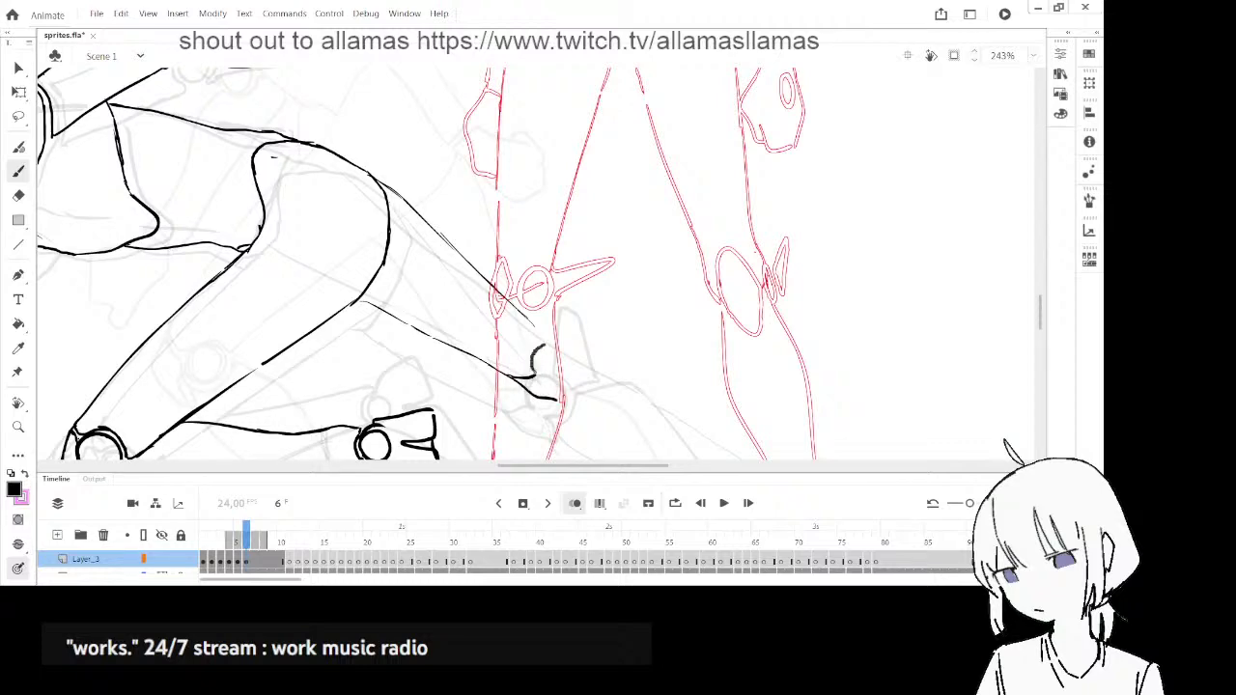
- Ink the back leg's knee circle with its lower socket tip and join the thigh's upper edge to it
{"action": "left_click_drag", "start_coordinate": [549, 387], "coordinate": [557, 399]}
{"action": "key", "text": "comma"}
{"action": "key", "text": "period"}
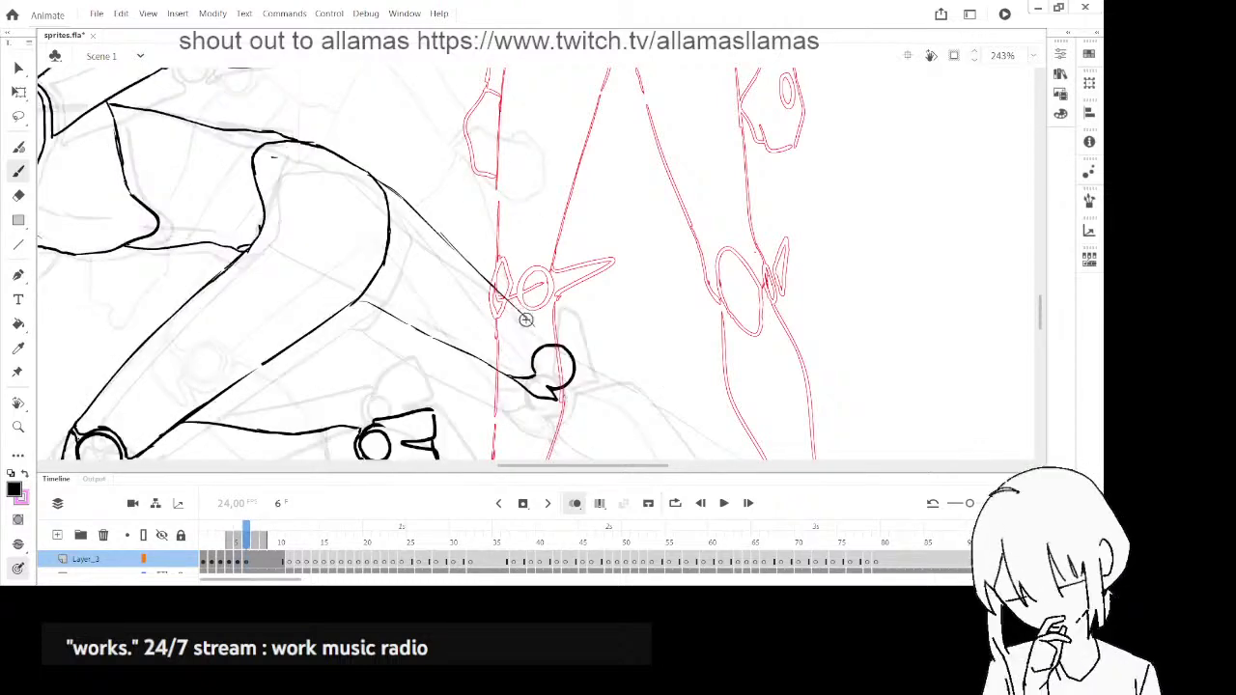
{"action": "left_click_drag", "start_coordinate": [471, 264], "coordinate": [535, 328]}
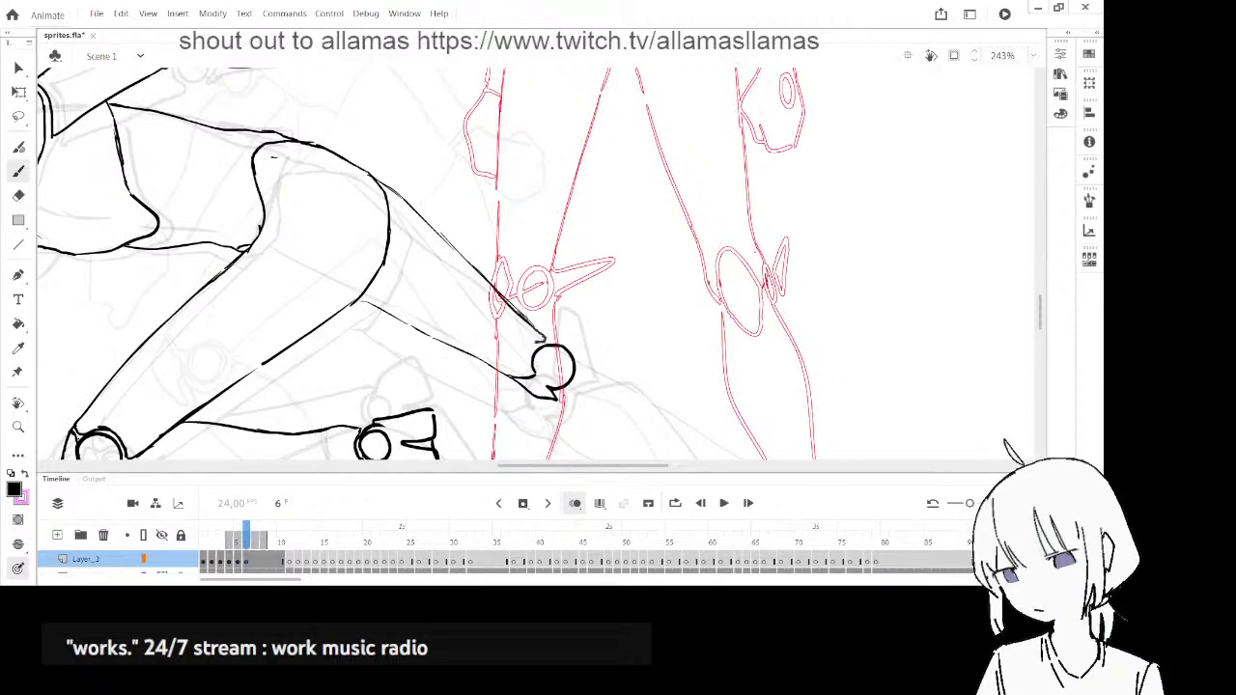
- Close the back knee's socket on frame 6 and ink the back shin's underside down to the ankle, comparing with frame 5
{"action": "left_click_drag", "start_coordinate": [527, 371], "coordinate": [513, 376]}
{"action": "key", "text": "comma"}
{"action": "key", "text": "period"}
{"action": "key", "text": "comma"}
{"action": "key", "text": "period"}
{"action": "left_click_drag", "start_coordinate": [831, 422], "coordinate": [612, 280]}
{"action": "key", "text": "comma"}
{"action": "key", "text": "period"}
{"action": "left_click_drag", "start_coordinate": [680, 365], "coordinate": [611, 317]}
{"action": "key", "text": "comma"}
{"action": "key", "text": "period"}
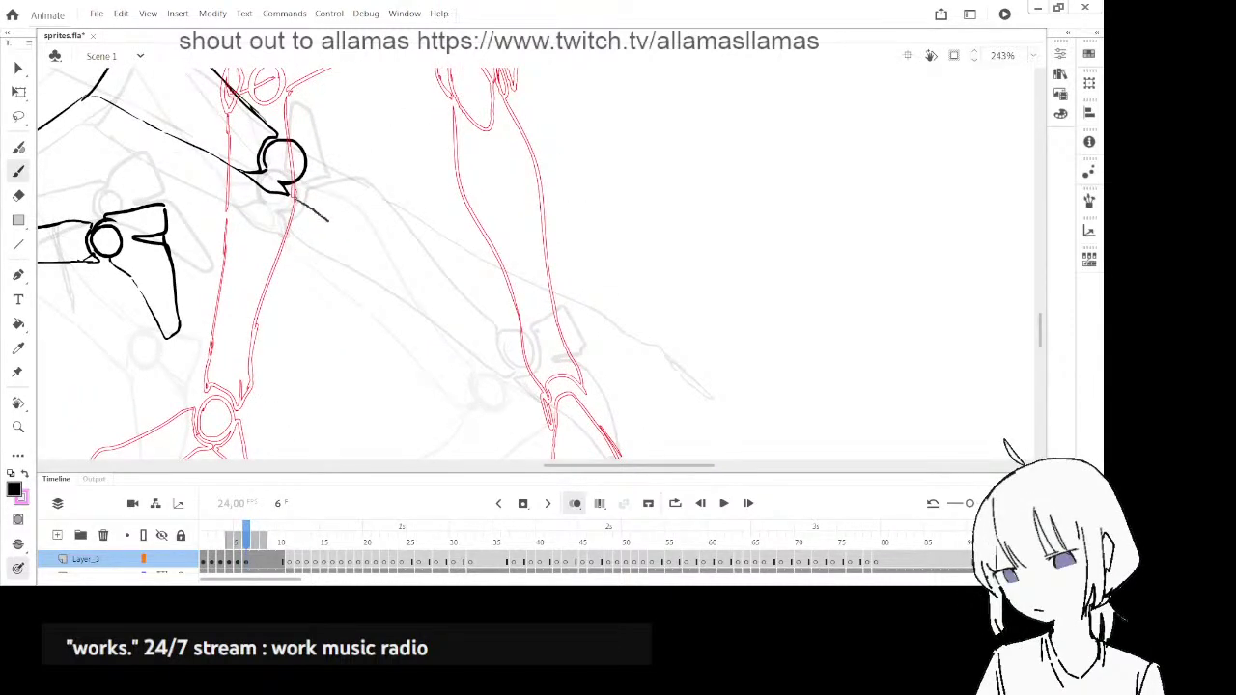
{"action": "left_click_drag", "start_coordinate": [459, 275], "coordinate": [509, 300]}
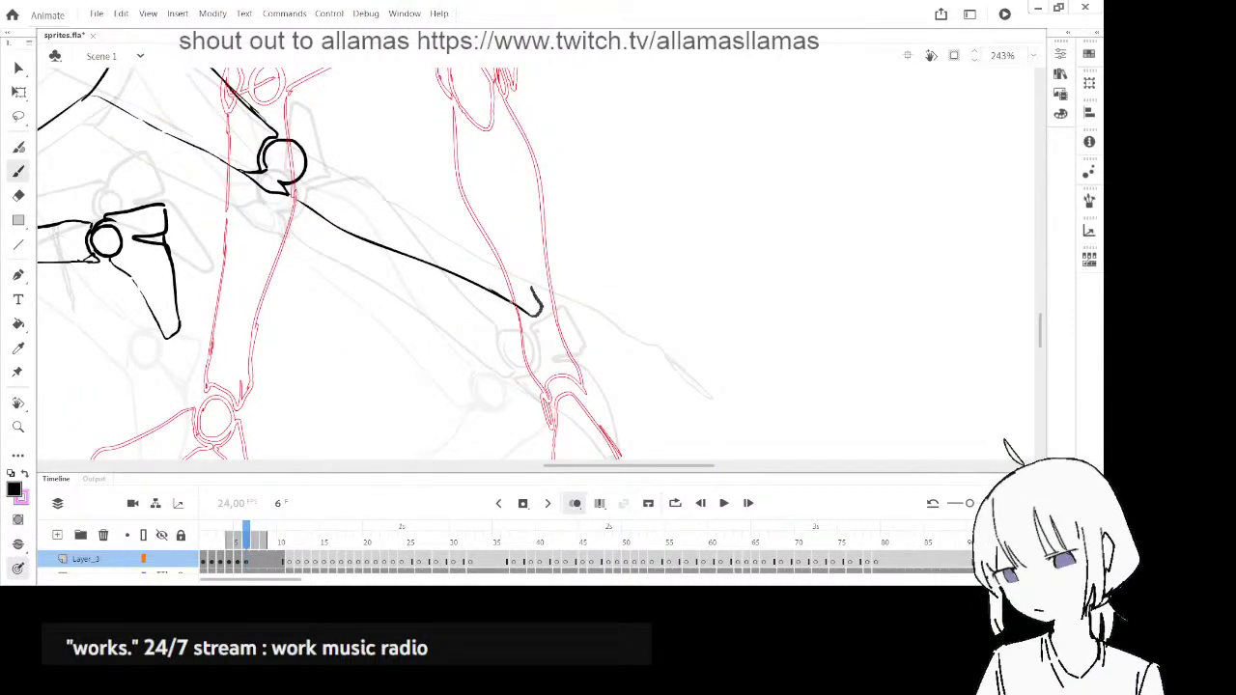
- Ink the outer rim of the back knee, the shin's upper edge down to the ankle, and the ankle circle
{"action": "mouse_move", "coordinate": [307, 193]}
{"action": "left_mouse_down"}
{"action": "mouse_move", "coordinate": [330, 153]}
{"action": "mouse_move", "coordinate": [394, 160]}
{"action": "mouse_move", "coordinate": [446, 222]}
{"action": "left_mouse_up"}
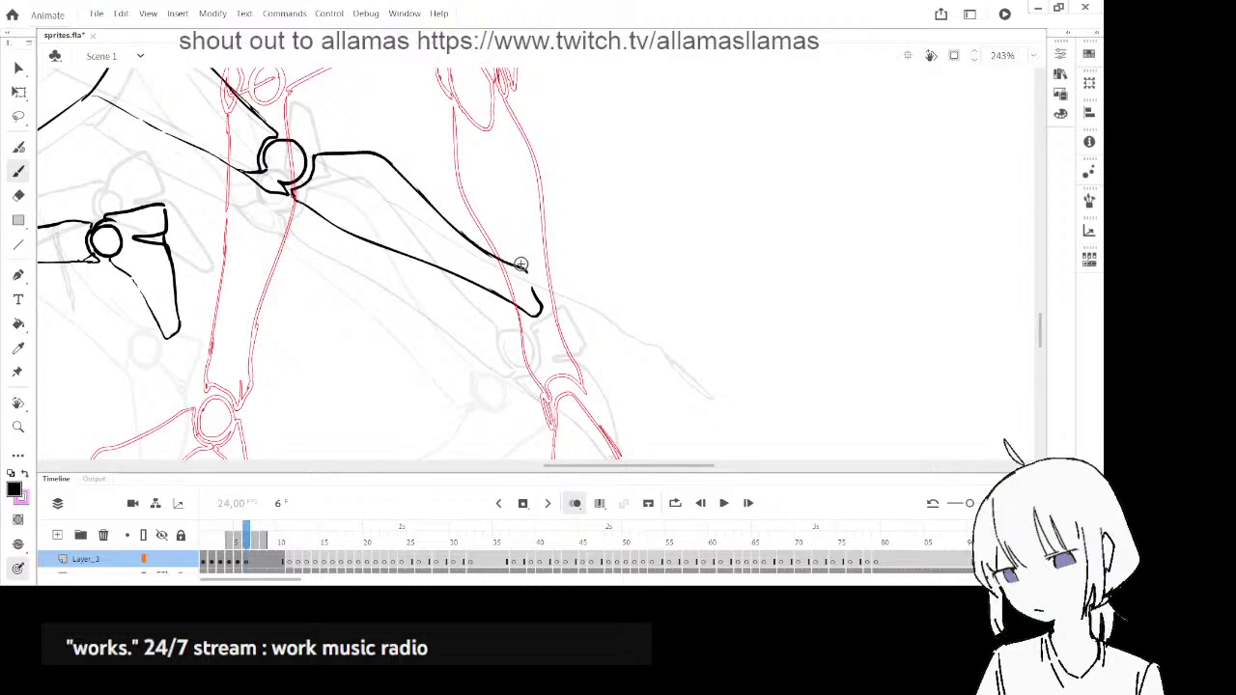
{"action": "left_click_drag", "start_coordinate": [541, 282], "coordinate": [542, 289]}
{"action": "key", "text": "."}
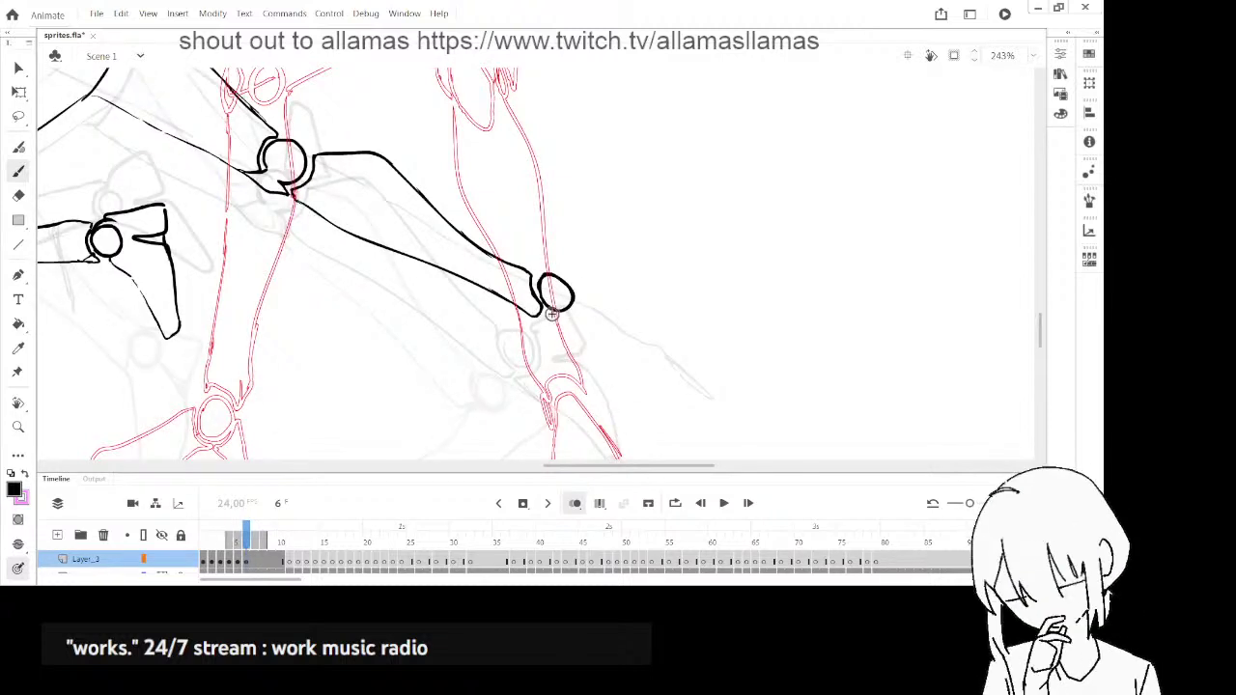
- Ink the back foot's sole, the rim around the ankle circle, the heel piece and the pointed toe
{"action": "left_click_drag", "start_coordinate": [545, 320], "coordinate": [576, 339]}
{"action": "left_click_drag", "start_coordinate": [645, 400], "coordinate": [645, 400]}
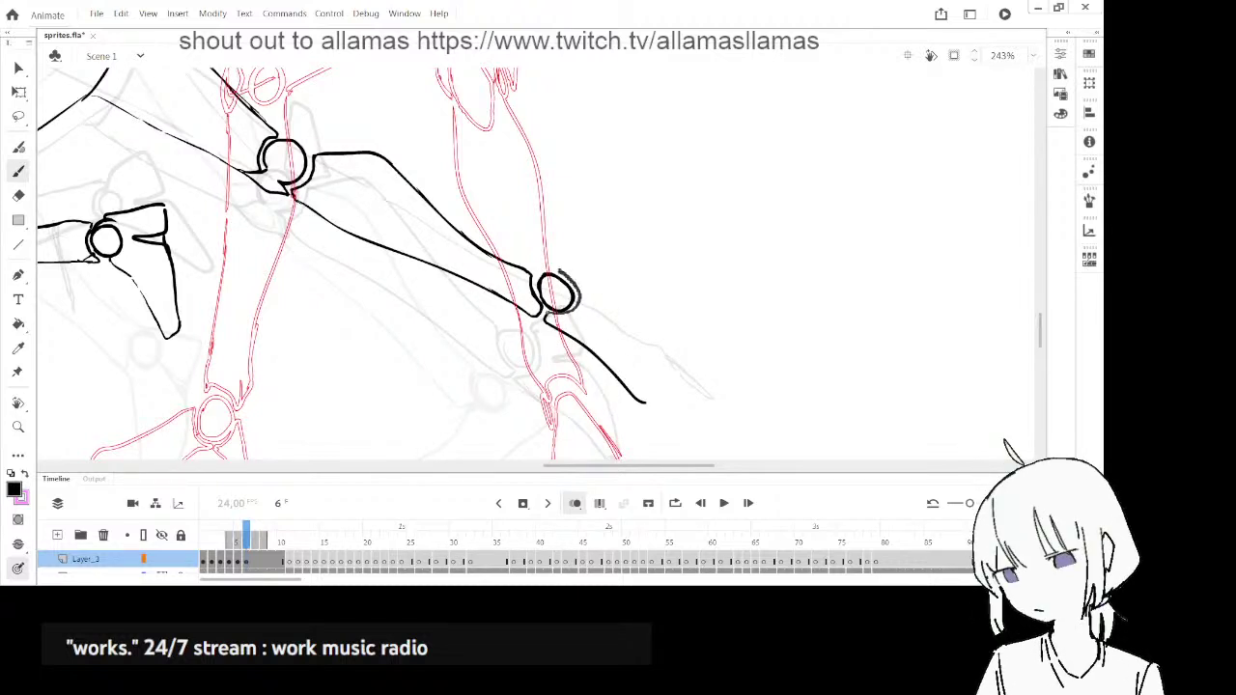
{"action": "mouse_move", "coordinate": [581, 253]}
{"action": "left_mouse_down"}
{"action": "mouse_move", "coordinate": [611, 282]}
{"action": "mouse_move", "coordinate": [596, 297]}
{"action": "mouse_move", "coordinate": [629, 313]}
{"action": "left_mouse_up"}
{"action": "left_click_drag", "start_coordinate": [655, 402], "coordinate": [655, 404]}
- Flip back and forth through the earlier frames to compare the leg poses with frame 6
{"action": "scroll", "coordinate": [670, 303], "scroll_direction": "down", "scroll_amount": 5}
{"action": "key", "text": "comma"}
{"action": "key", "text": "comma"}
{"action": "key", "text": "comma"}
{"action": "key", "text": "period"}
{"action": "key", "text": "period"}
{"action": "key", "text": "period"}
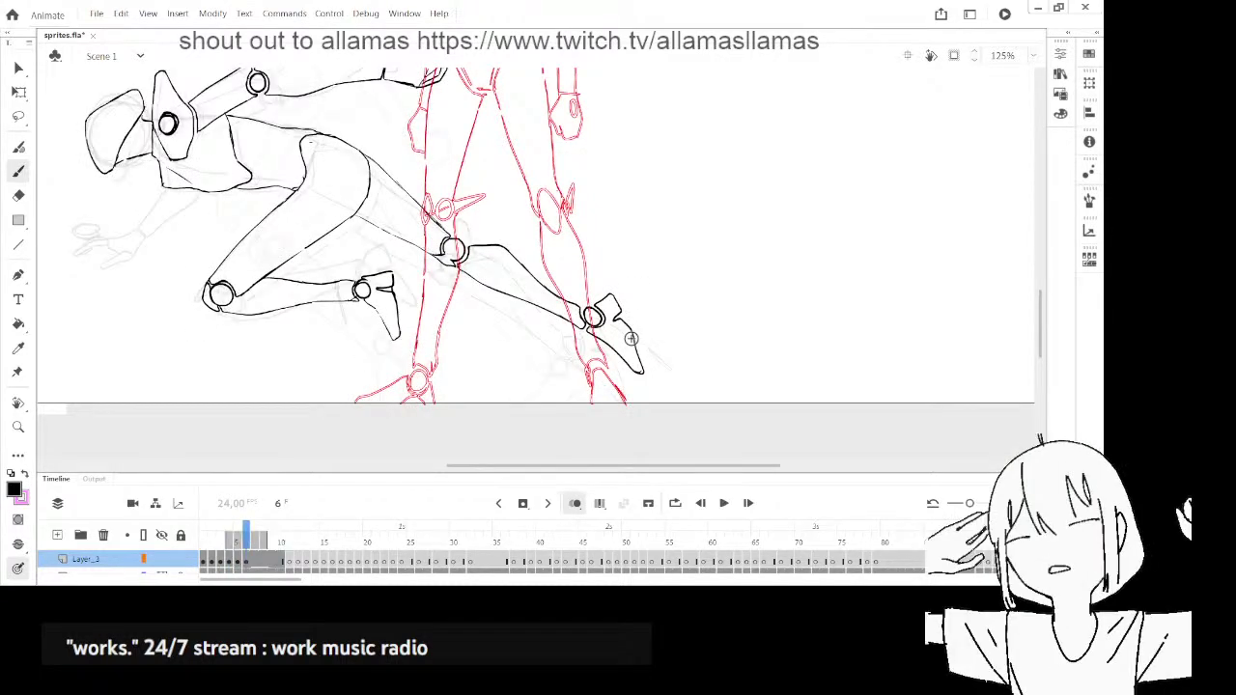
{"action": "key", "text": "comma"}
{"action": "key", "text": "comma"}
{"action": "key", "text": "comma"}
{"action": "key", "text": "comma"}
{"action": "key", "text": "period"}
{"action": "key", "text": "period"}
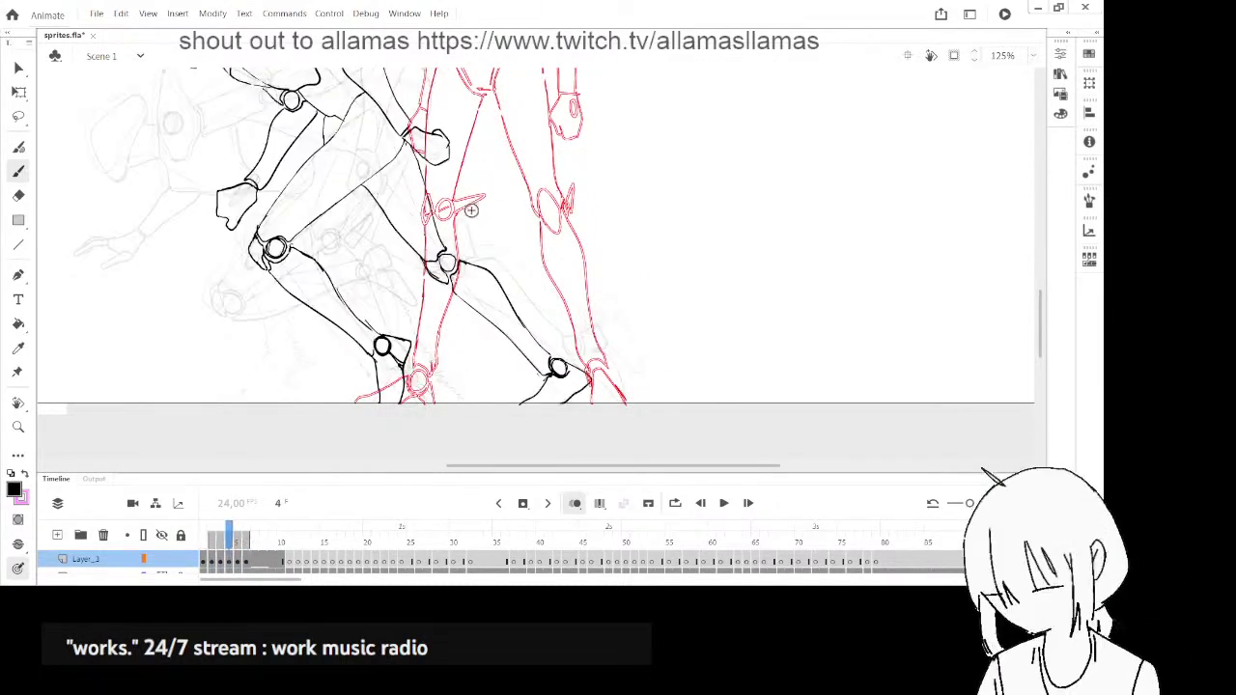
- Ink a pointed fin behind the front knee on frame 4
{"action": "scroll", "coordinate": [471, 208], "scroll_direction": "up", "scroll_amount": 1}
{"action": "key", "text": "comma"}
{"action": "key", "text": "period"}
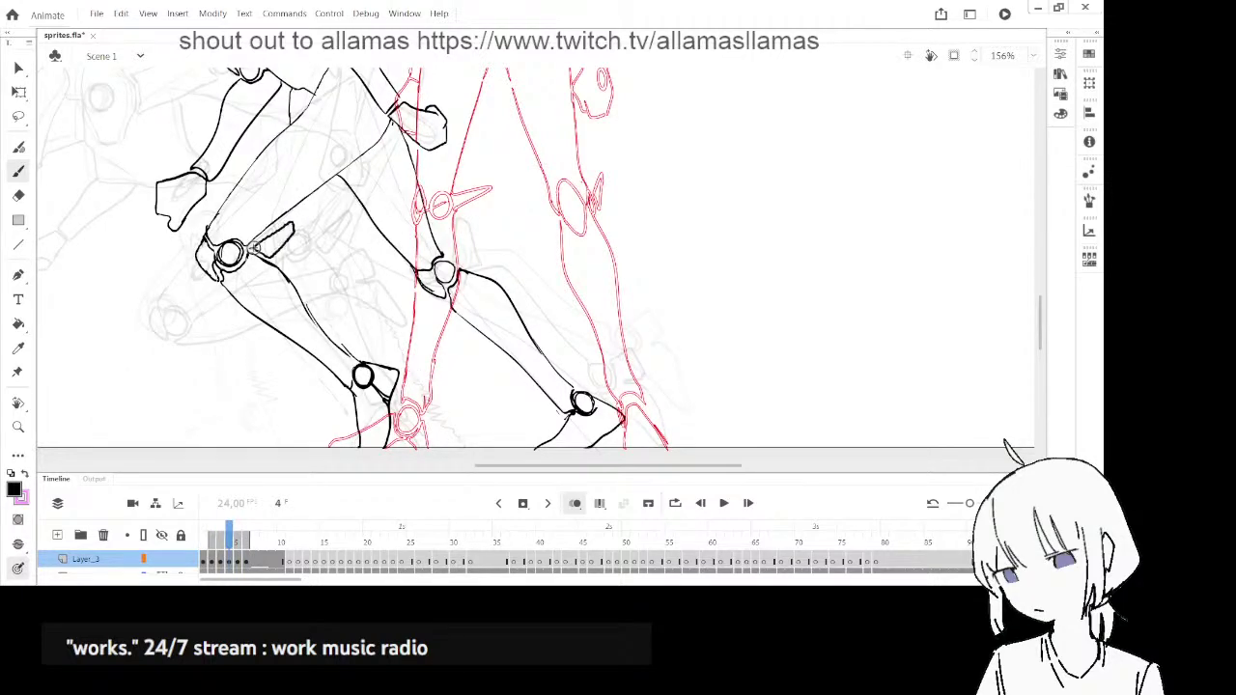
- Ink a fin on the back knee on frame 4, checking its placement against frames 3 and 5
{"action": "key", "text": "period"}
{"action": "key", "text": "comma"}
{"action": "key", "text": "comma"}
{"action": "key", "text": "period"}
{"action": "key", "text": "period"}
{"action": "key", "text": "comma"}
{"action": "key", "text": "comma"}
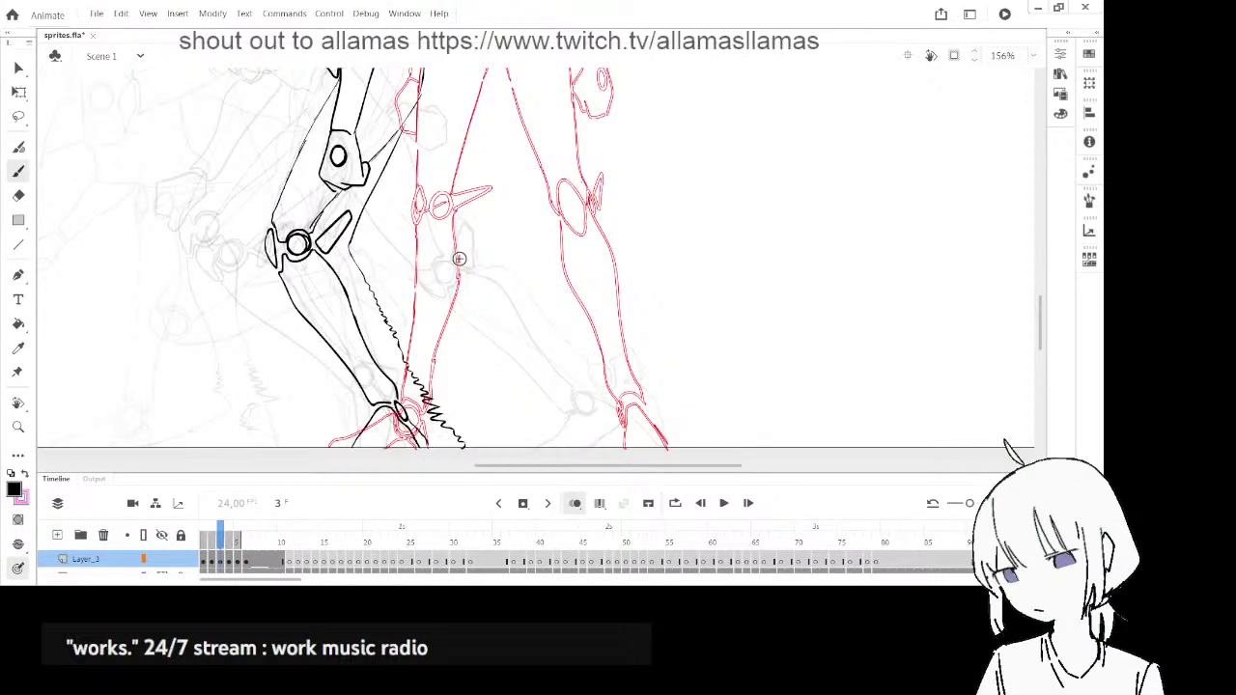
{"action": "key", "text": "period"}
{"action": "key", "text": "period"}
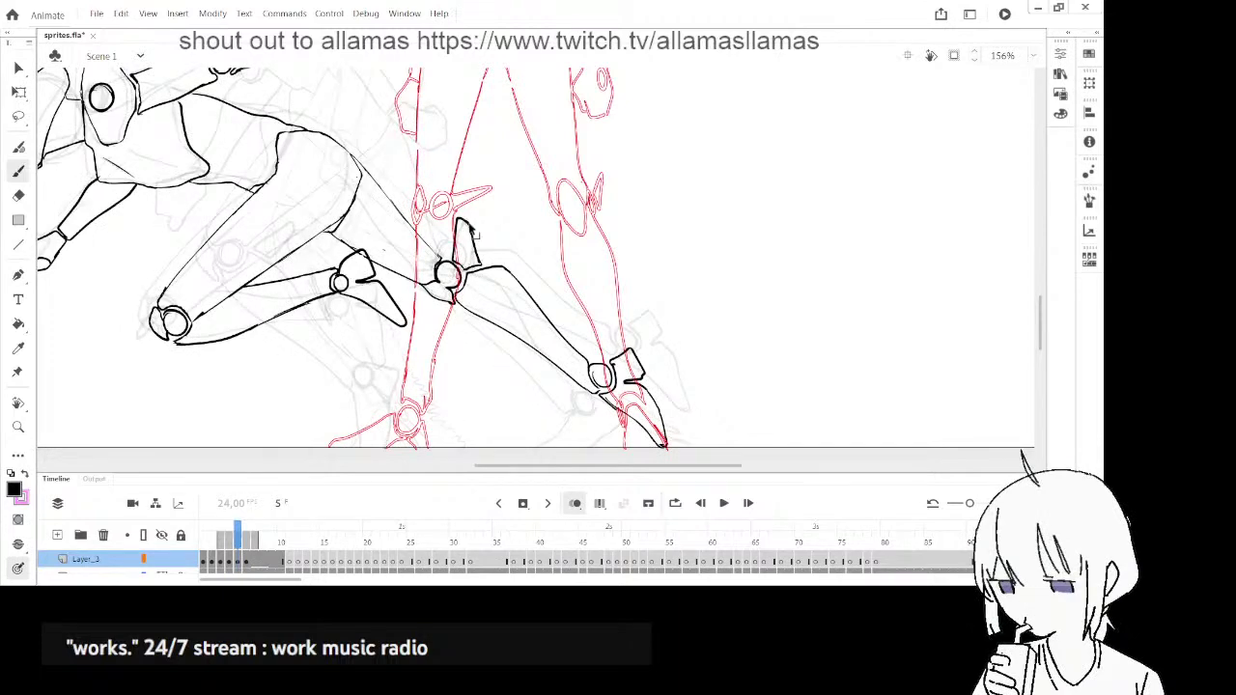
{"action": "scroll", "coordinate": [460, 258], "scroll_direction": "up", "scroll_amount": 3}
- Erase the outer edge of the back knee's fin on frame 4 and try a reshaped tip
{"action": "key", "text": "comma"}
{"action": "key", "text": "e"}
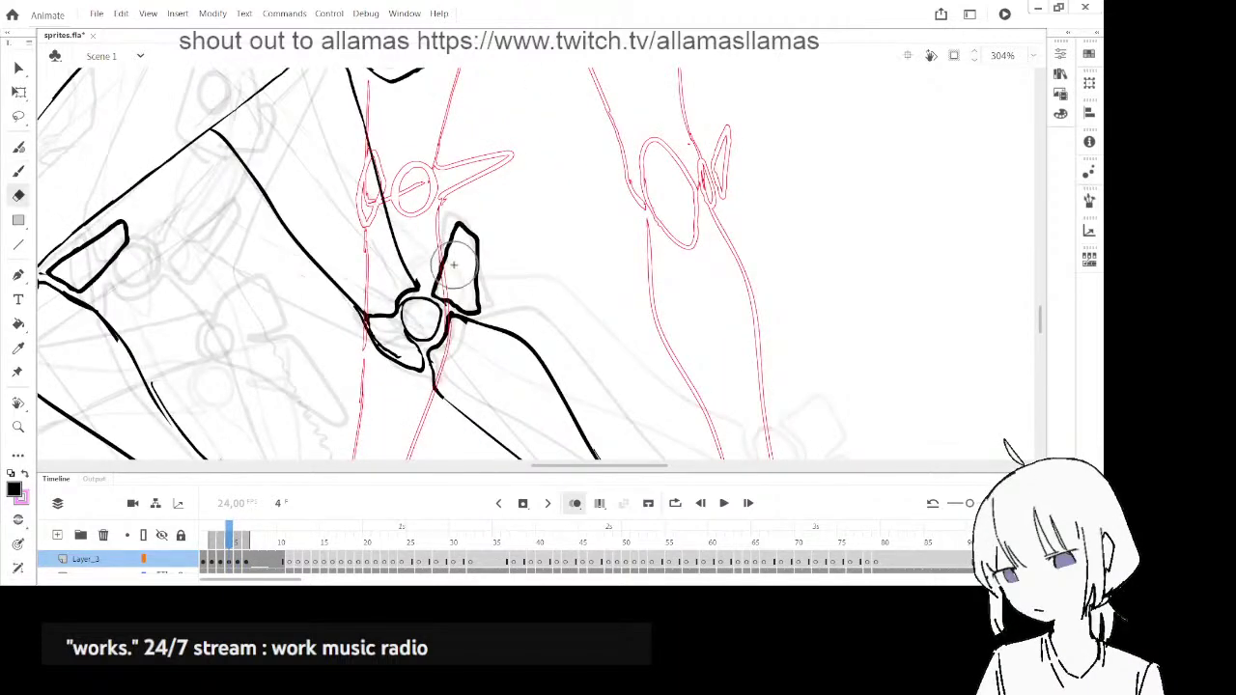
{"action": "key", "text": "b"}
{"action": "key", "text": "comma"}
{"action": "left_click_drag", "start_coordinate": [451, 240], "coordinate": [479, 283]}
{"action": "key", "text": "period"}
{"action": "key", "text": "period"}
{"action": "key", "text": "comma"}
{"action": "key", "text": "comma"}
{"action": "key", "text": "period"}
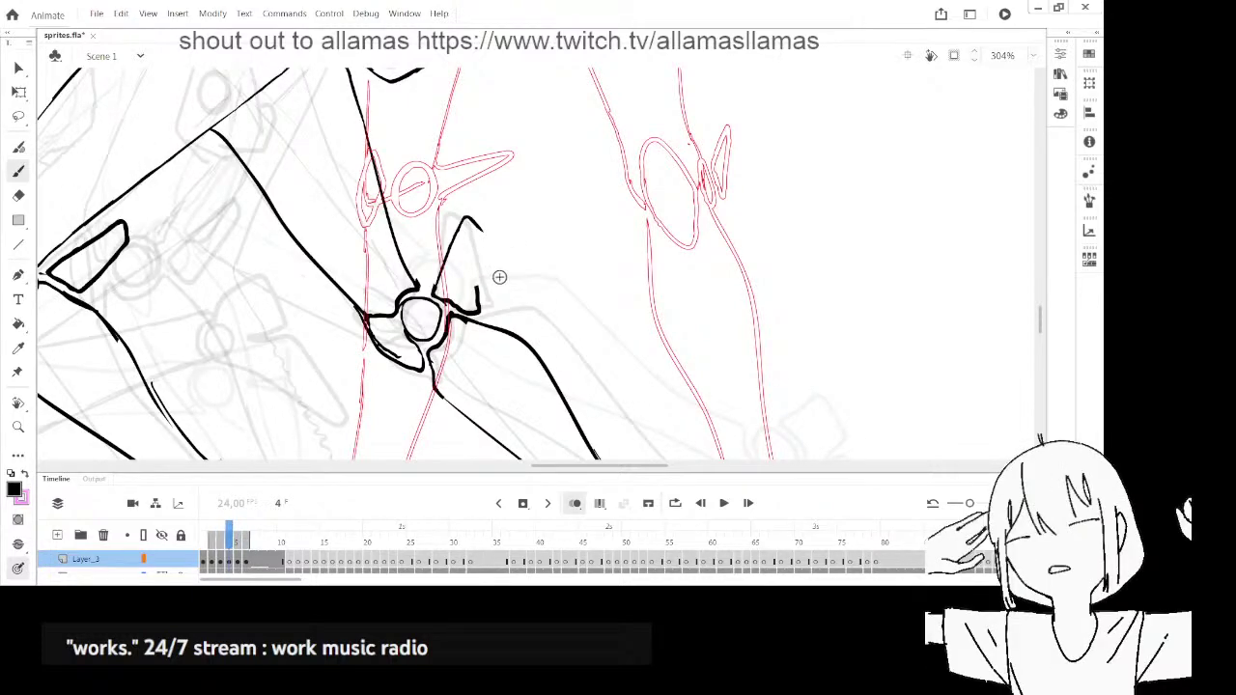
- Compare the back knee's fin with the neighbouring frames and erase the rest of it from frame 4
{"action": "key", "text": "period"}
{"action": "key", "text": "comma"}
{"action": "key", "text": "period"}
{"action": "key", "text": "period"}
{"action": "key", "text": "comma"}
{"action": "key", "text": "comma"}
{"action": "key", "text": "e"}
{"action": "left_click_drag", "start_coordinate": [474, 284], "coordinate": [474, 290]}
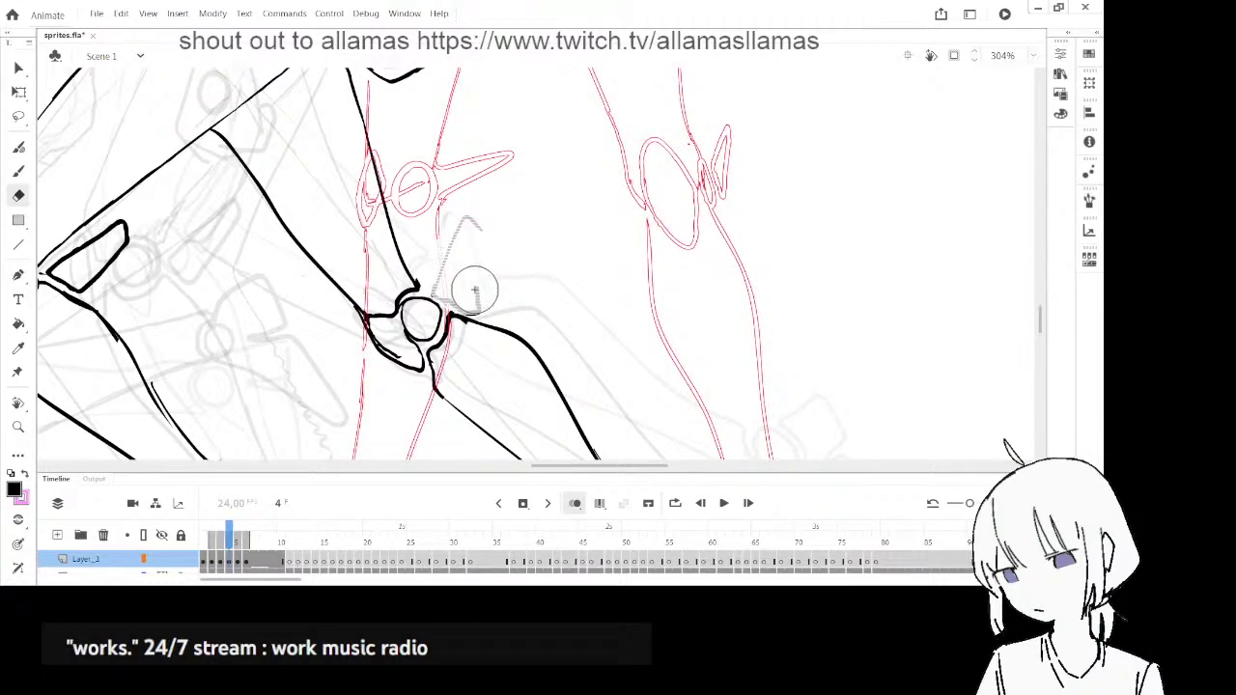
- Redraw the back knee's fin on frame 4 with a straight leaning edge, a curved base and an angled tip
{"action": "key", "text": "b"}
{"action": "left_click_drag", "start_coordinate": [462, 228], "coordinate": [468, 215]}
{"action": "key", "text": "period"}
{"action": "key", "text": "comma"}
{"action": "key", "text": "period"}
{"action": "key", "text": "comma"}
{"action": "left_click_drag", "start_coordinate": [444, 294], "coordinate": [479, 306]}
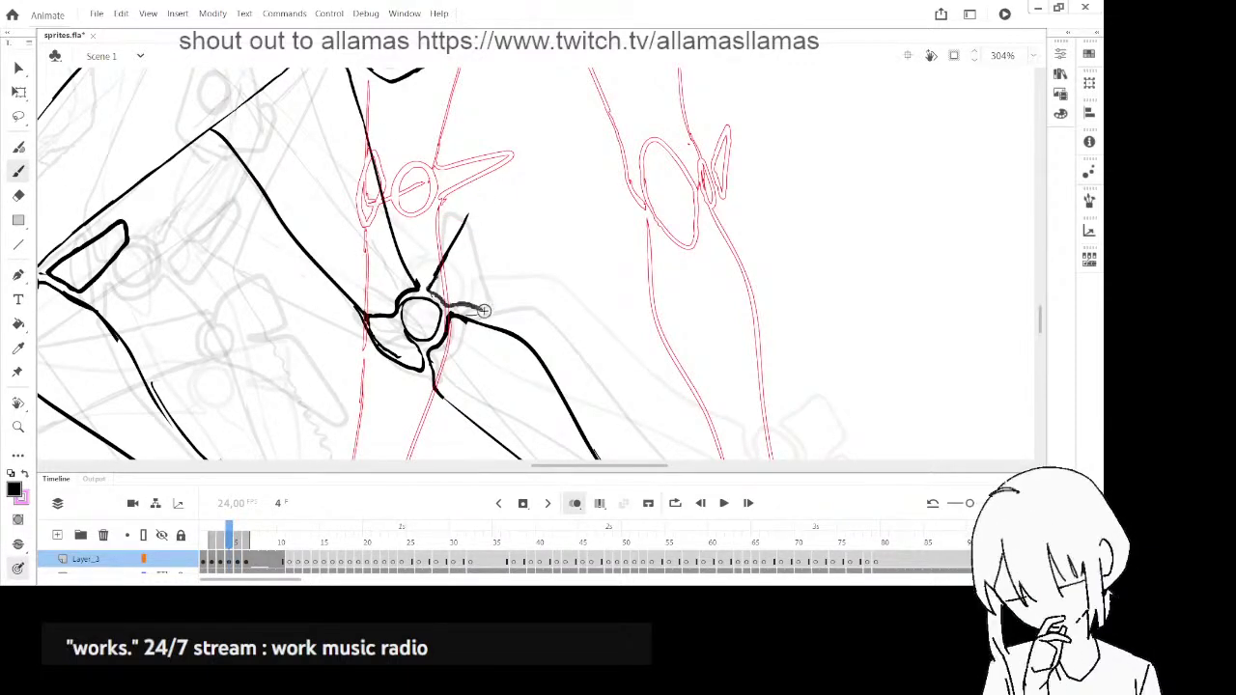
{"action": "key", "text": "comma"}
{"action": "key", "text": "period"}
{"action": "key", "text": "period"}
{"action": "key", "text": "comma"}
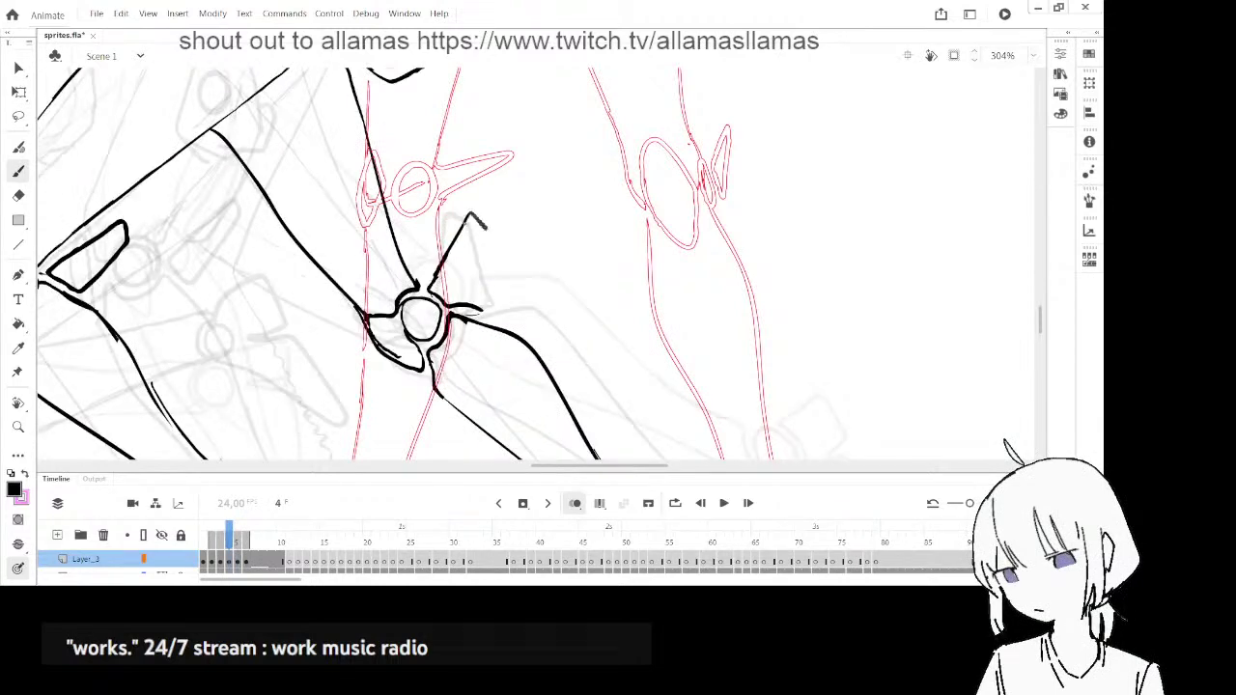
- Ink an upright fin with a flat tip on the back knee on frame 6
{"action": "key", "text": "period"}
{"action": "key", "text": "period"}
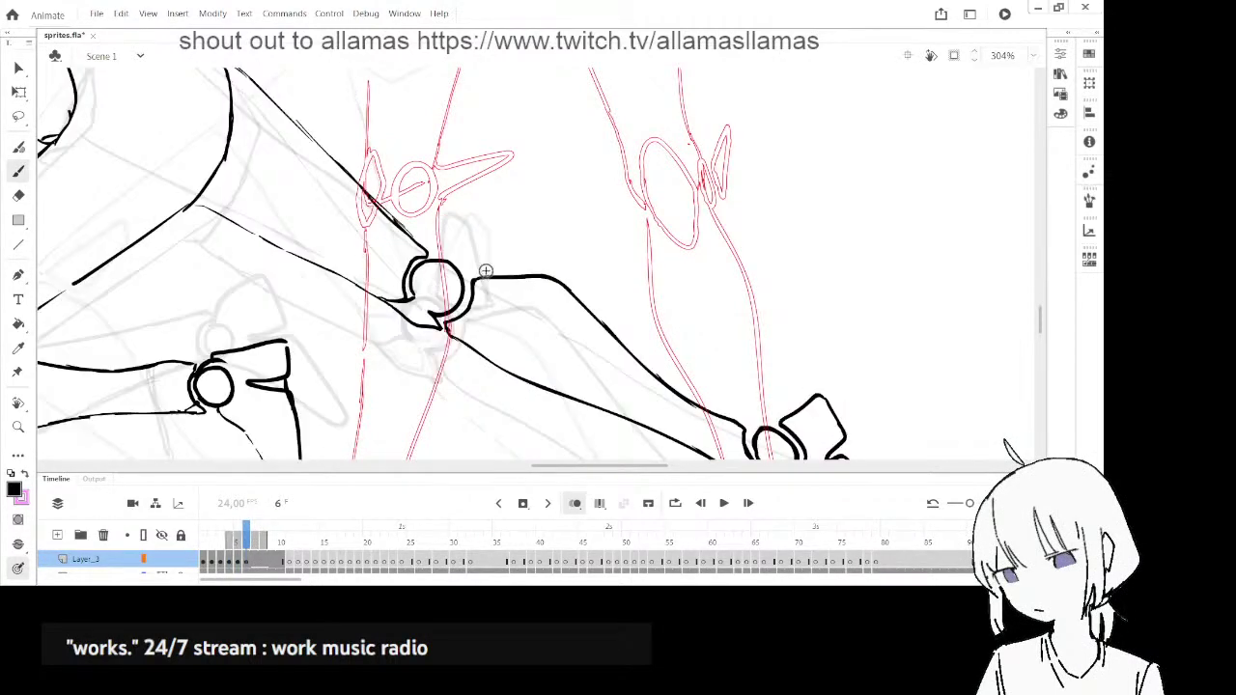
{"action": "key", "text": "comma"}
{"action": "key", "text": "period"}
{"action": "left_click_drag", "start_coordinate": [468, 270], "coordinate": [448, 244]}
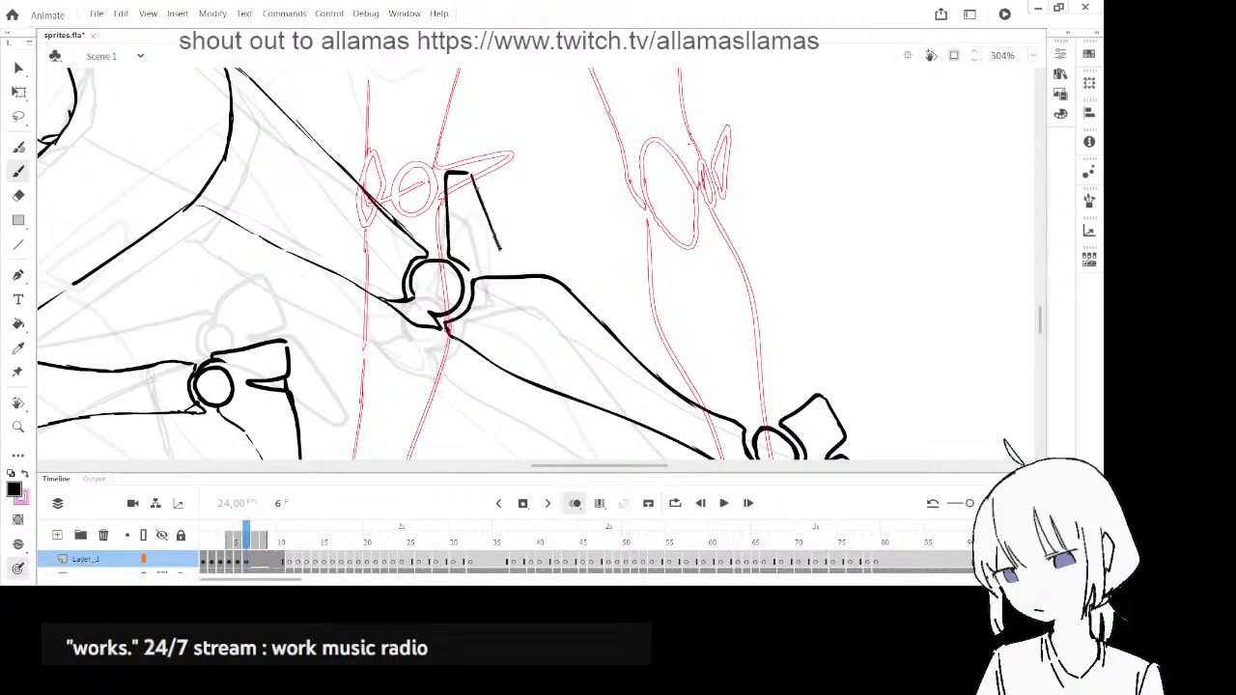
- Play the animation and step through frames 1 to 6 to review the character's motion
{"action": "scroll", "coordinate": [447, 268], "scroll_direction": "down", "scroll_amount": 5}
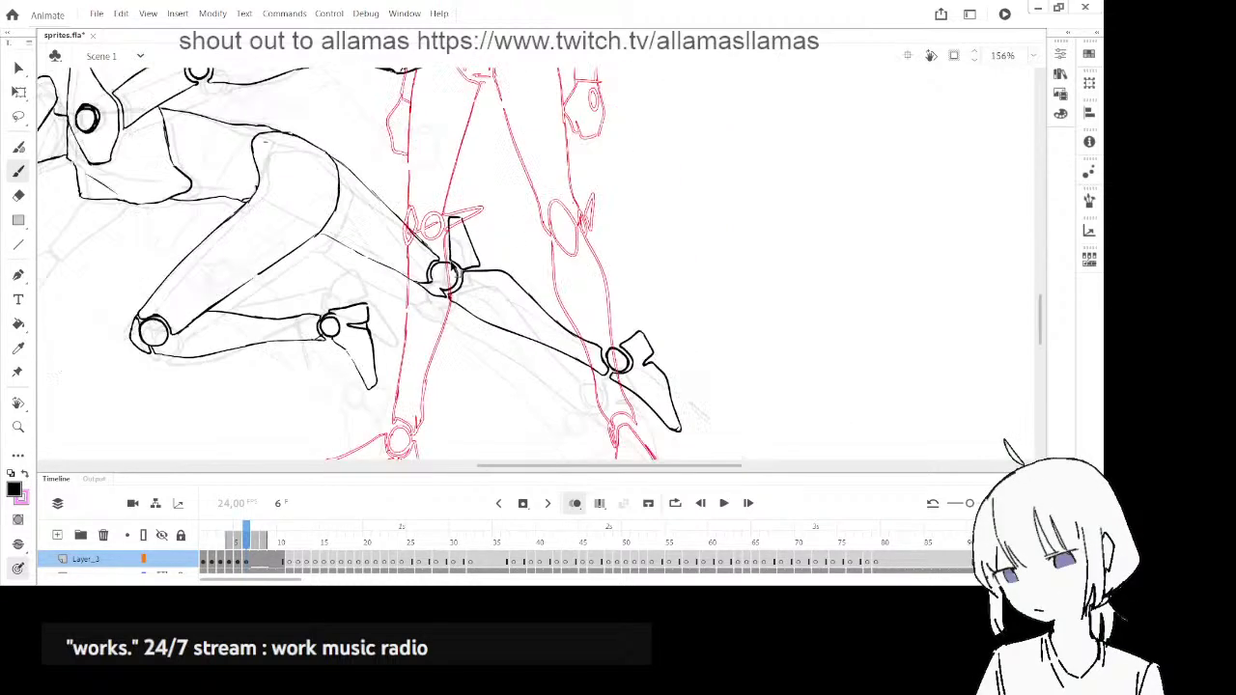
{"action": "key", "text": "comma"}
{"action": "key", "text": "comma"}
{"action": "key", "text": "comma"}
{"action": "key", "text": "comma"}
{"action": "key", "text": "comma"}
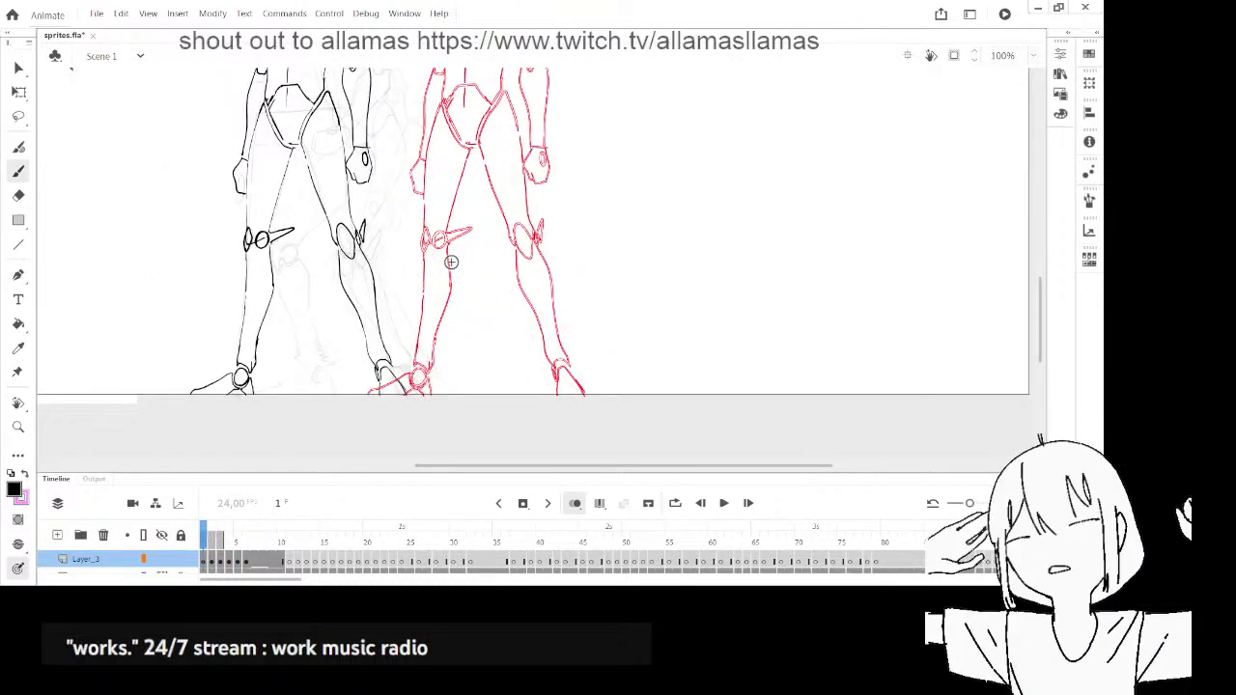
{"action": "key", "text": "Return"}
{"action": "key", "text": "Return"}
{"action": "key", "text": "comma"}
{"action": "key", "text": "comma"}
{"action": "key", "text": "comma"}
{"action": "key", "text": "comma"}
{"action": "key", "text": "comma"}
{"action": "key", "text": "comma"}
{"action": "key", "text": "comma"}
{"action": "key", "text": "comma"}
{"action": "key", "text": "comma"}
{"action": "key", "text": "comma"}
{"action": "key", "text": "period"}
{"action": "key", "text": "period"}
{"action": "key", "text": "period"}
{"action": "key", "text": "period"}
{"action": "key", "text": "period"}
{"action": "key", "text": "period"}
{"action": "key", "text": "comma"}
{"action": "key", "text": "comma"}
{"action": "key", "text": "comma"}
{"action": "key", "text": "comma"}
{"action": "key", "text": "period"}
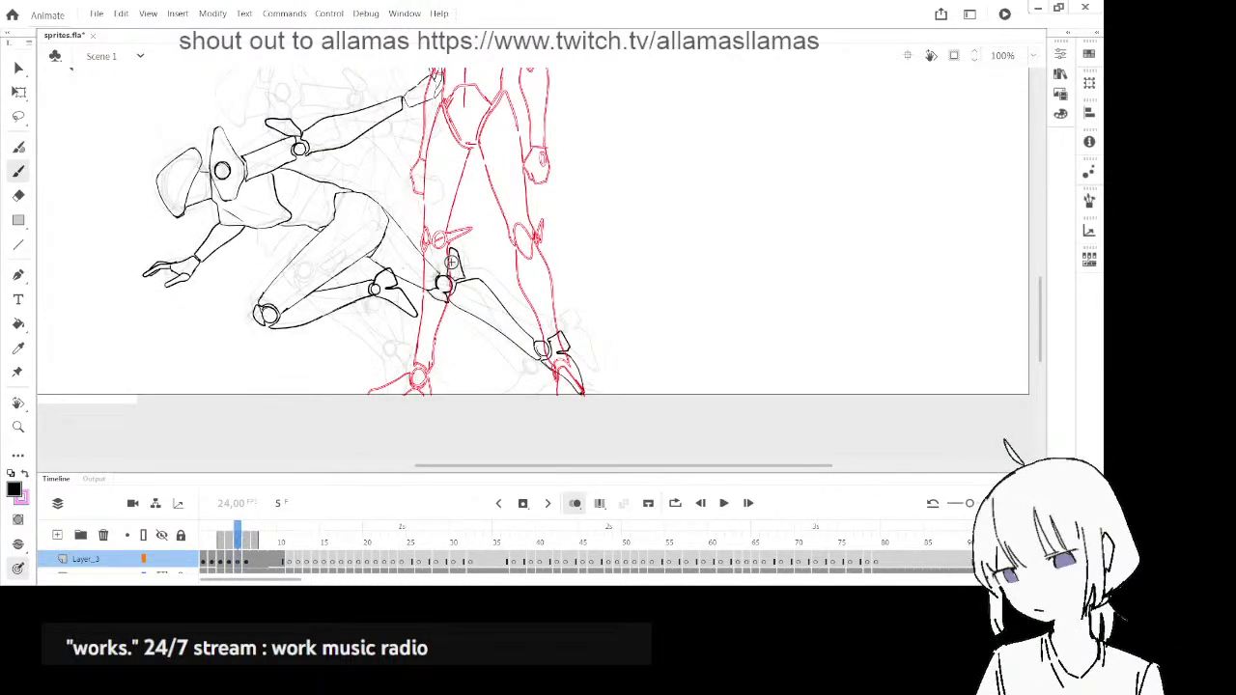
{"action": "key", "text": "period"}
- Ink the forward-reaching arm on frame 6, with its upper and lower edges running between the chest and the wrist
{"action": "left_click_drag", "start_coordinate": [216, 271], "coordinate": [371, 248]}
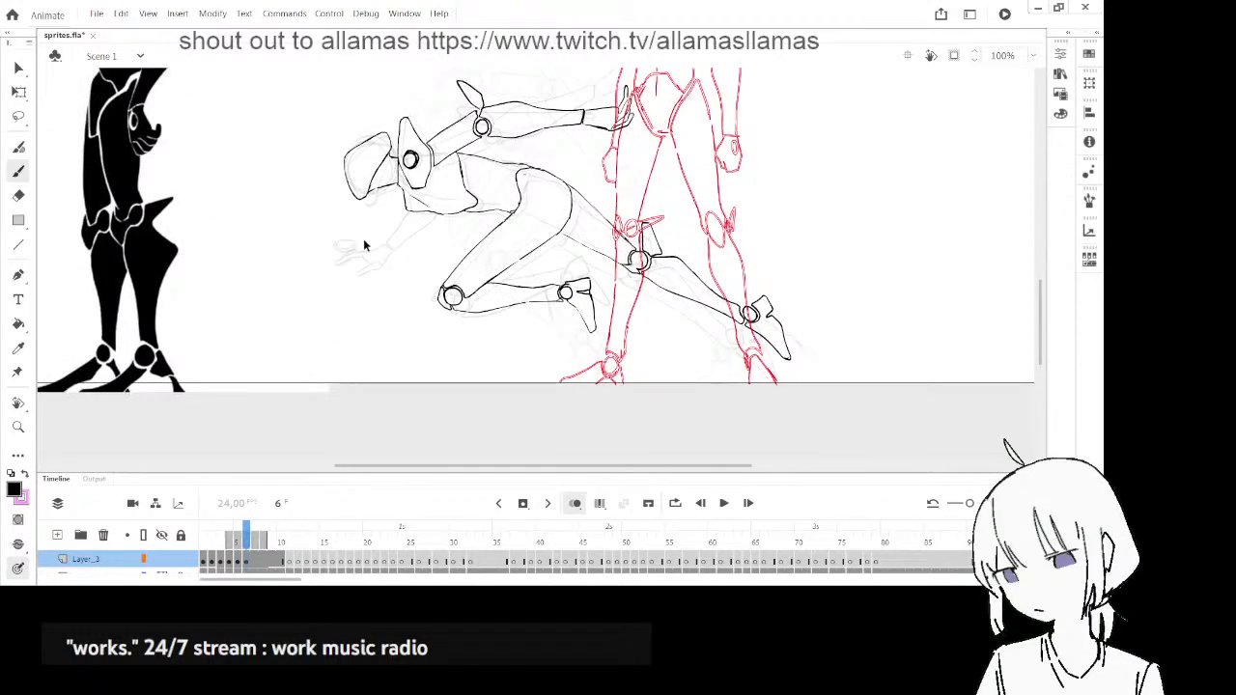
{"action": "scroll", "coordinate": [363, 196], "scroll_direction": "up", "scroll_amount": 7}
{"action": "mouse_move", "coordinate": [332, 355]}
{"action": "left_mouse_down"}
{"action": "mouse_move", "coordinate": [345, 375]}
{"action": "mouse_move", "coordinate": [517, 183]}
{"action": "left_mouse_up"}
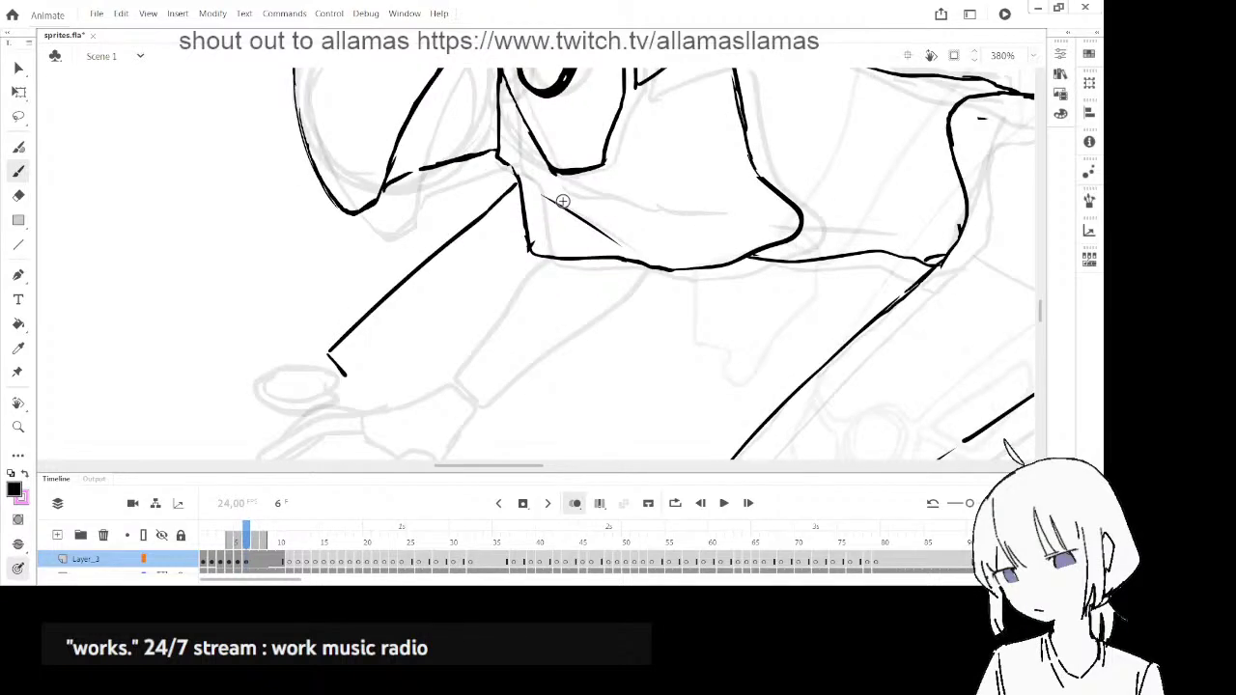
{"action": "key", "text": "ctrl+z"}
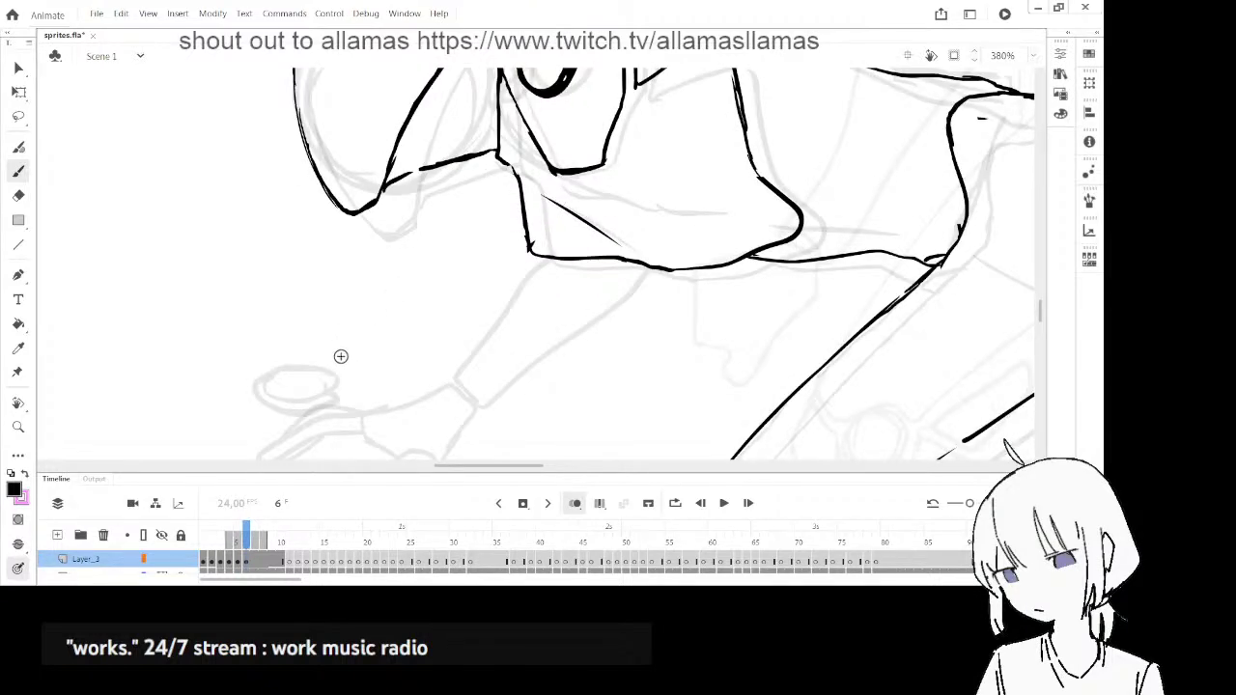
{"action": "left_click_drag", "start_coordinate": [342, 354], "coordinate": [521, 191]}
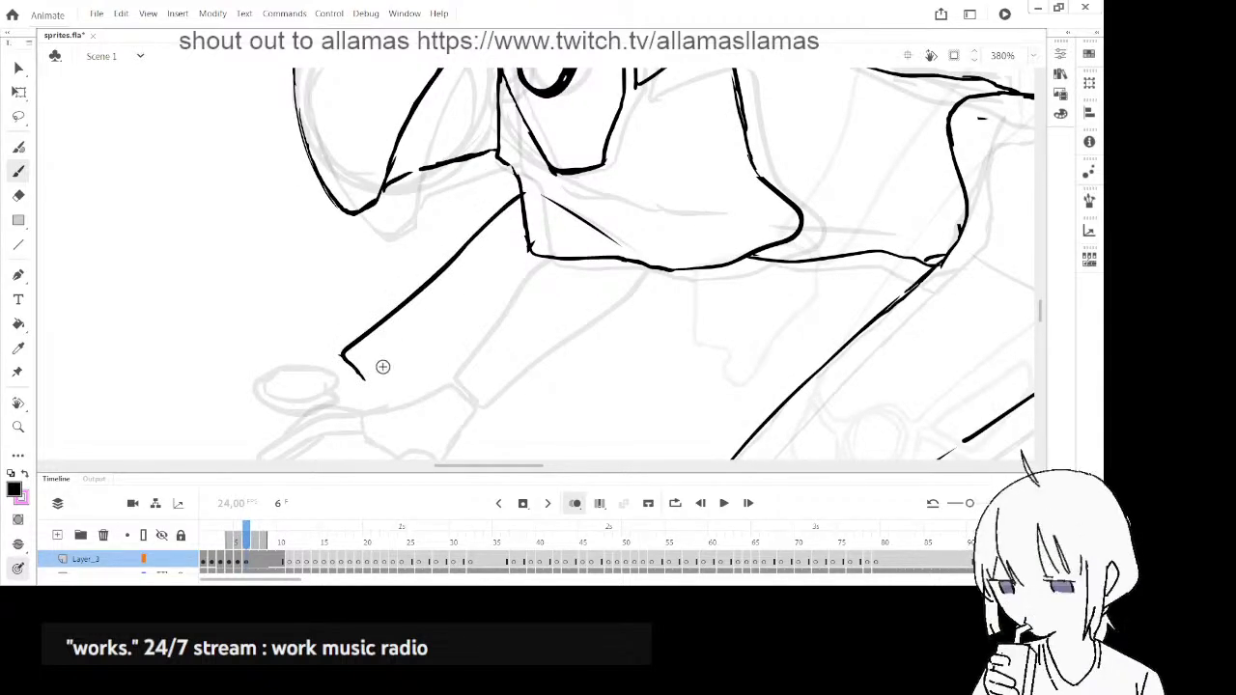
{"action": "left_click_drag", "start_coordinate": [364, 378], "coordinate": [576, 254]}
{"action": "left_click_drag", "start_coordinate": [594, 241], "coordinate": [641, 192]}
- Ink the reaching arm's wrist, the back of the hand, the palm edge and the thumb on frame 6
{"action": "key", "text": "alt+"}
{"action": "key", "text": "alt+"}
{"action": "key", "text": "alt+."}
{"action": "key", "text": "alt+."}
{"action": "key", "text": "alt+."}
{"action": "key", "text": "alt+."}
{"action": "key", "text": "alt+"}
{"action": "key", "text": "alt+"}
{"action": "key", "text": "alt+"}
{"action": "key", "text": "alt+."}
{"action": "key", "text": "."}
{"action": "mouse_move", "coordinate": [411, 337]}
{"action": "left_mouse_down"}
{"action": "mouse_move", "coordinate": [384, 309]}
{"action": "mouse_move", "coordinate": [296, 351]}
{"action": "mouse_move", "coordinate": [300, 375]}
{"action": "mouse_move", "coordinate": [383, 378]}
{"action": "left_mouse_up"}
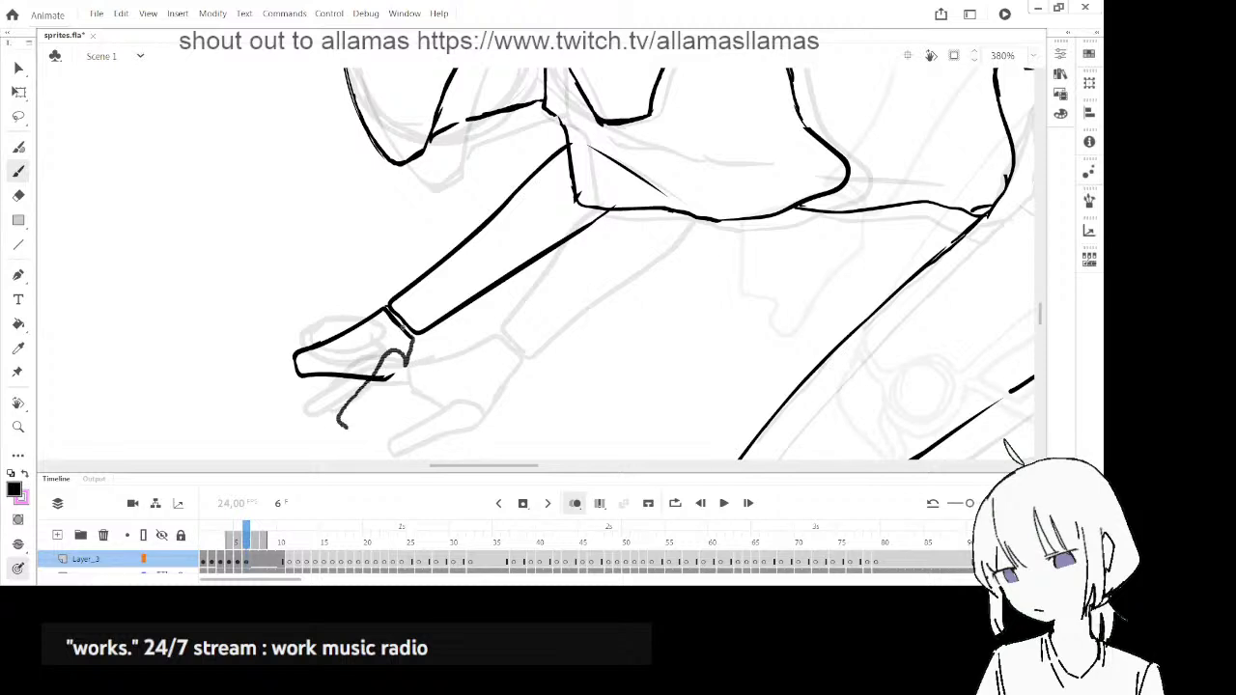
- Try curled fingers at the end of the reaching hand and compare them with frame 5
{"action": "mouse_move", "coordinate": [294, 355]}
{"action": "left_mouse_down"}
{"action": "mouse_move", "coordinate": [285, 419]}
{"action": "mouse_move", "coordinate": [273, 406]}
{"action": "left_mouse_up"}
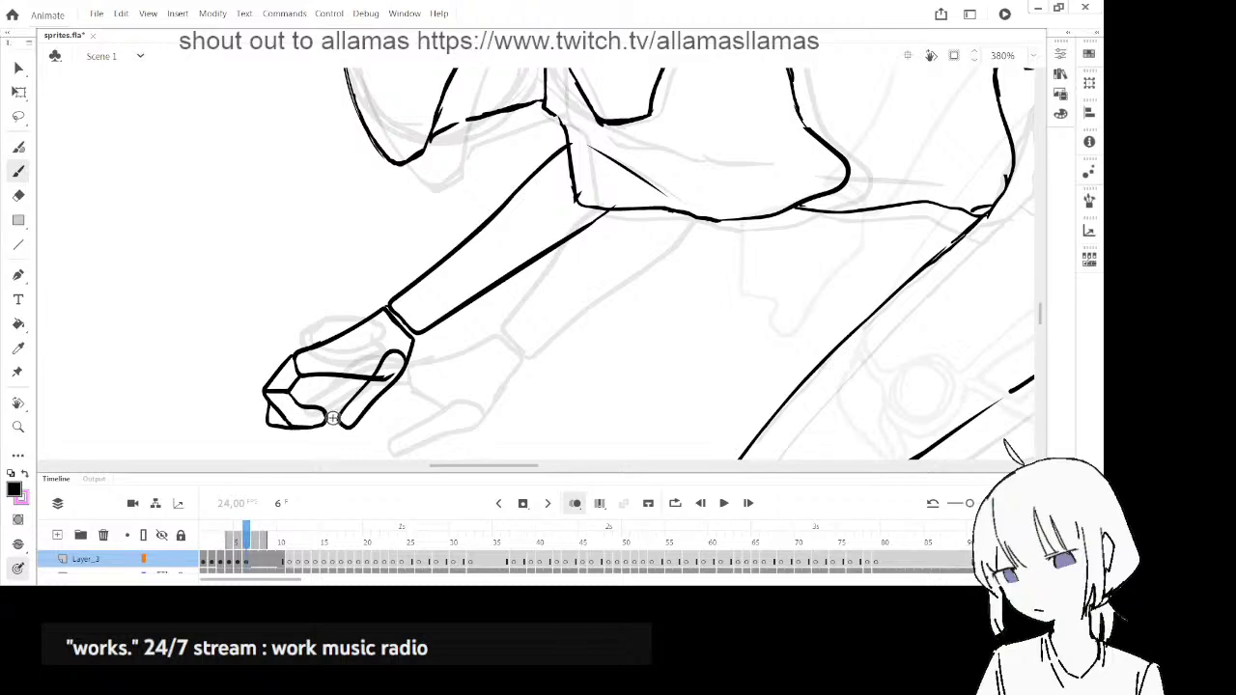
{"action": "key", "text": "comma"}
{"action": "key", "text": "period"}
- Erase the lines crossing at the thumb's base and re-ink the thumb's outline with a rounded tip
{"action": "key", "text": "space"}
{"action": "left_click_drag", "start_coordinate": [458, 355], "coordinate": [504, 275]}
{"action": "key", "text": "e"}
{"action": "left_click_drag", "start_coordinate": [430, 325], "coordinate": [444, 292]}
{"action": "key", "text": "b"}
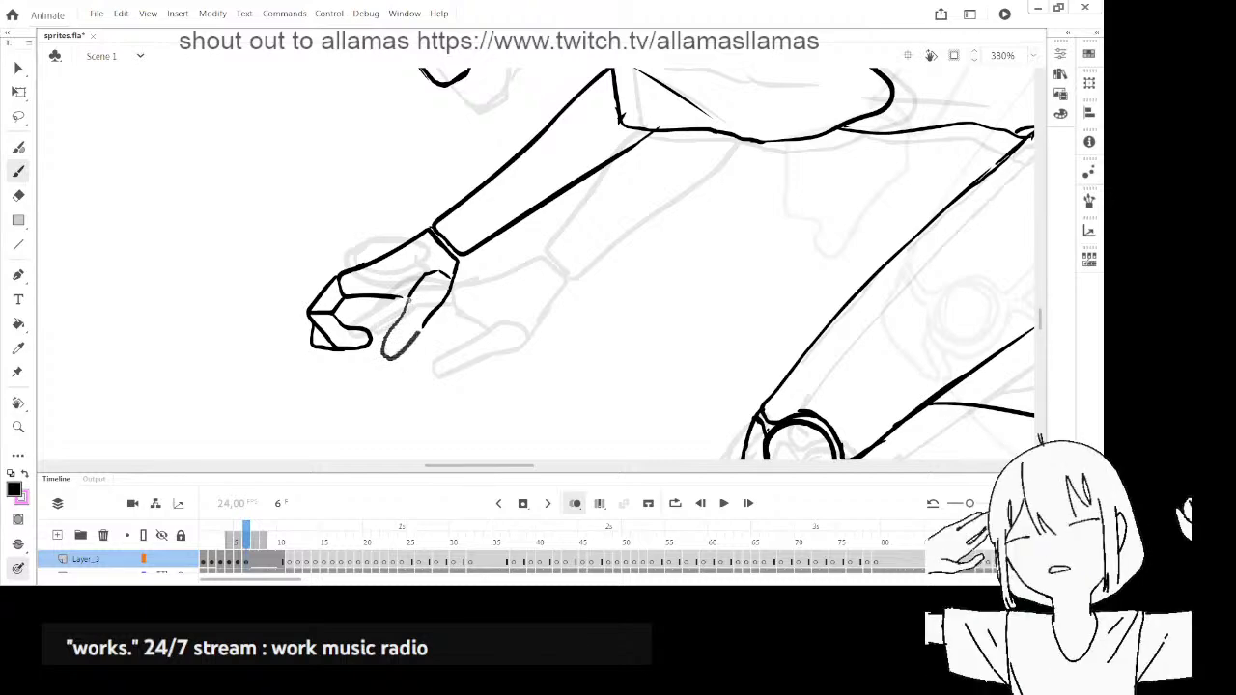
{"action": "left_click_drag", "start_coordinate": [424, 294], "coordinate": [386, 357]}
- Erase the curled fingers from the reaching hand and re-ink the palm's front and lower edges
{"action": "key", "text": "e"}
{"action": "mouse_move", "coordinate": [303, 325]}
{"action": "left_mouse_down"}
{"action": "mouse_move", "coordinate": [312, 337]}
{"action": "mouse_move", "coordinate": [365, 276]}
{"action": "left_mouse_up"}
{"action": "key", "text": "b"}
{"action": "key", "text": "e"}
{"action": "left_click", "coordinate": [338, 313]}
{"action": "key", "text": "b"}
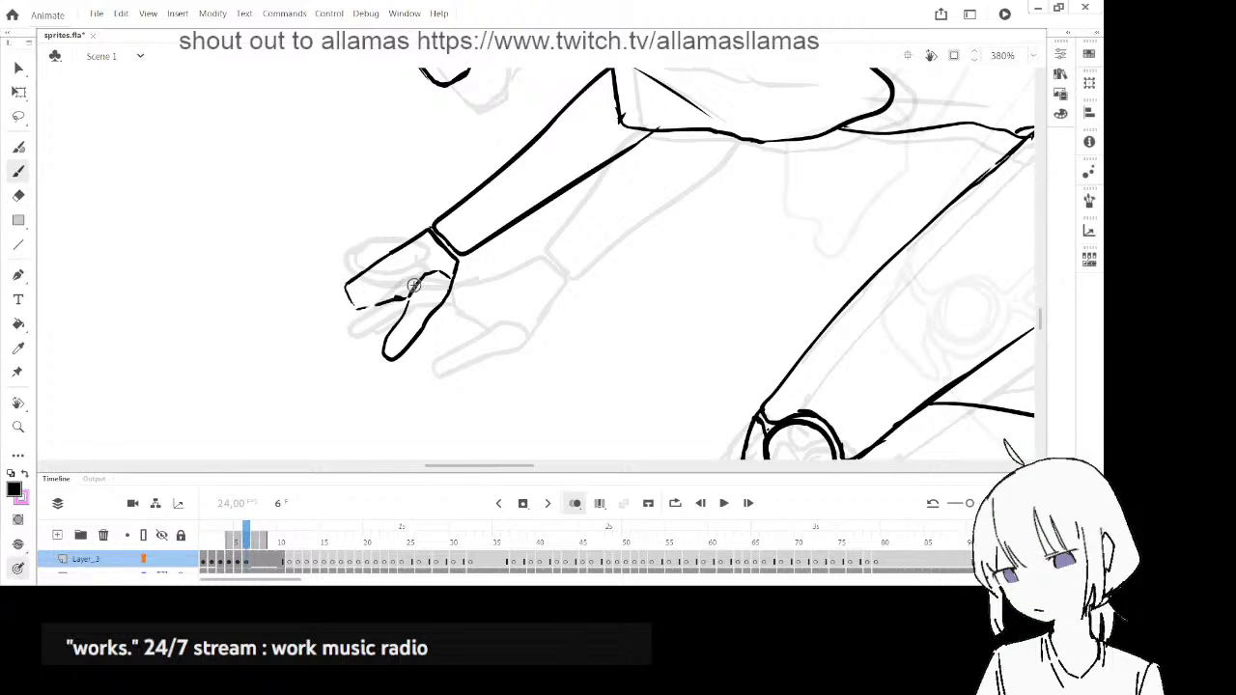
- Ink an extended index finger, bent downward at its middle joint, from the front of the palm
{"action": "left_click_drag", "start_coordinate": [347, 287], "coordinate": [314, 315]}
{"action": "key", "text": "period"}
{"action": "key", "text": "comma"}
{"action": "left_click_drag", "start_coordinate": [282, 332], "coordinate": [341, 307]}
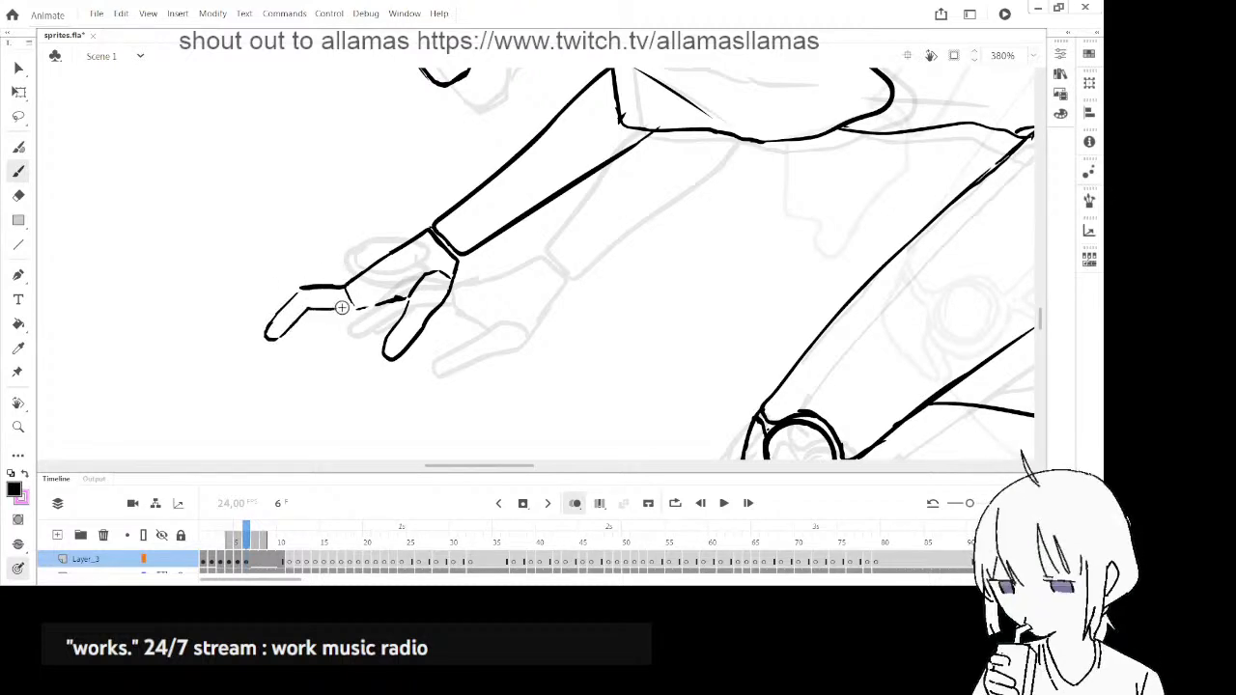
- Ink a second bent finger beneath the index finger on frame 6, comparing the hand with frames 4 and 5
{"action": "key", "text": "period"}
{"action": "key", "text": "comma"}
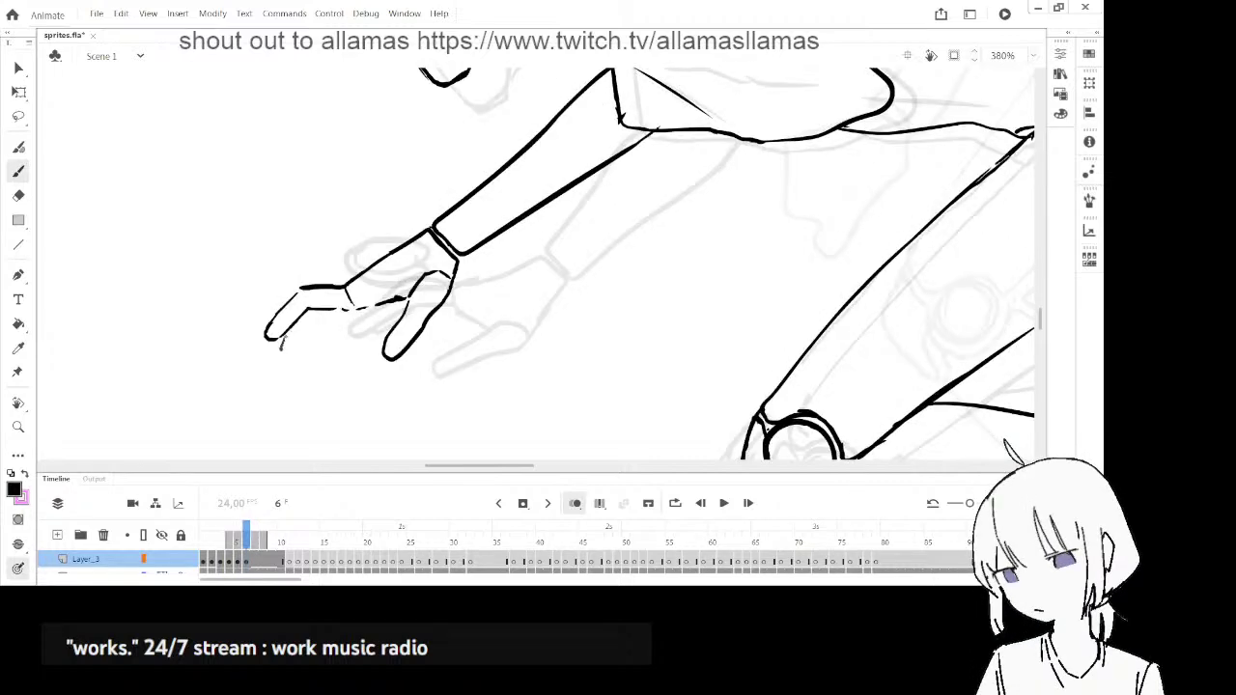
{"action": "key", "text": "comma"}
{"action": "key", "text": "comma"}
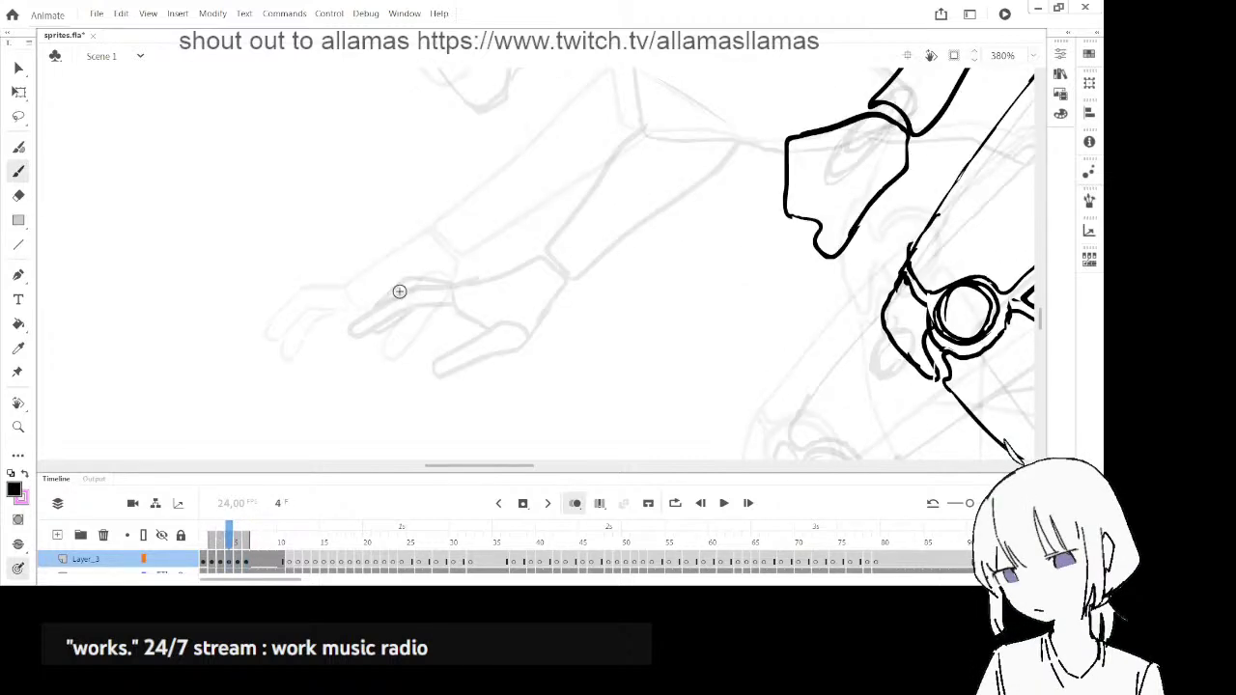
{"action": "key", "text": "period"}
{"action": "key", "text": "period"}
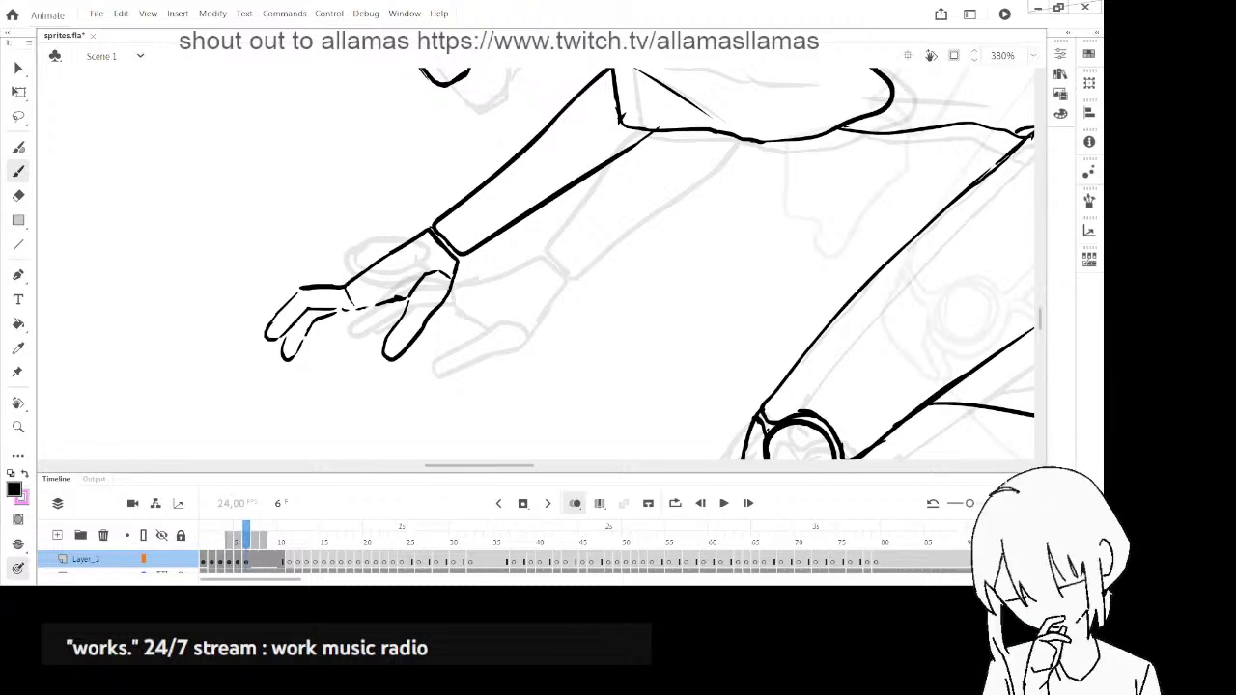
- Step through the inked frames and the following rough frames, returning to frame 1, to review the pose sequence
{"action": "scroll", "coordinate": [515, 362], "scroll_direction": "down", "scroll_amount": 2}
{"action": "scroll", "coordinate": [514, 358], "scroll_direction": "down", "scroll_amount": 2}
{"action": "key", "text": "comma"}
{"action": "key", "text": "comma"}
{"action": "key", "text": "comma"}
{"action": "key", "text": "period"}
{"action": "key", "text": "period"}
{"action": "key", "text": "period"}
{"action": "key", "text": "period"}
{"action": "key", "text": "period"}
{"action": "key", "text": "period"}
{"action": "key", "text": "period"}
{"action": "key", "text": "period"}
{"action": "key", "text": "period"}
{"action": "key", "text": "period"}
{"action": "key", "text": "comma"}
{"action": "key", "text": "comma"}
{"action": "key", "text": "comma"}
{"action": "key", "text": "comma"}
{"action": "key", "text": "comma"}
{"action": "key", "text": "comma"}
{"action": "key", "text": "comma"}
{"action": "key", "text": "comma"}
{"action": "key", "text": "comma"}
{"action": "key", "text": "comma"}
{"action": "key", "text": "comma"}
{"action": "key", "text": "comma"}
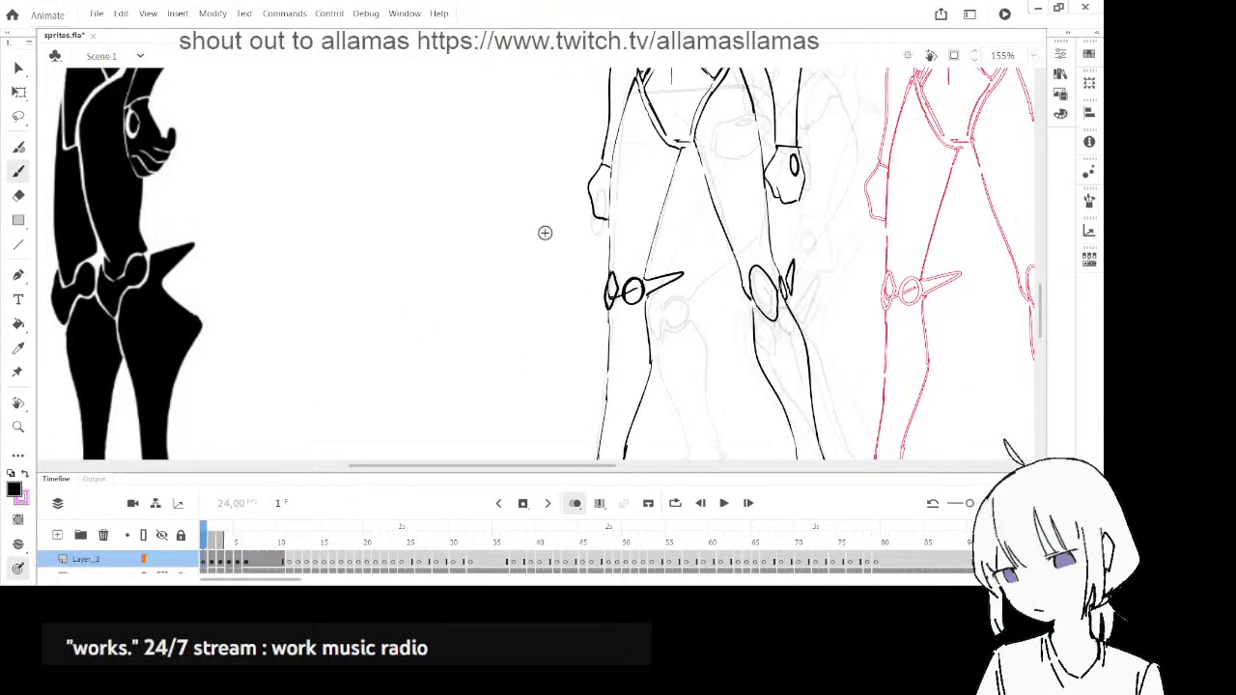
- Play back the animation to check how the figure moves from standing into the leaning pose
{"action": "scroll", "coordinate": [544, 232], "scroll_direction": "down", "scroll_amount": 2}
{"action": "key", "text": "period"}
{"action": "key", "text": "period"}
{"action": "key", "text": "period"}
{"action": "key", "text": "period"}
{"action": "key", "text": "Return"}
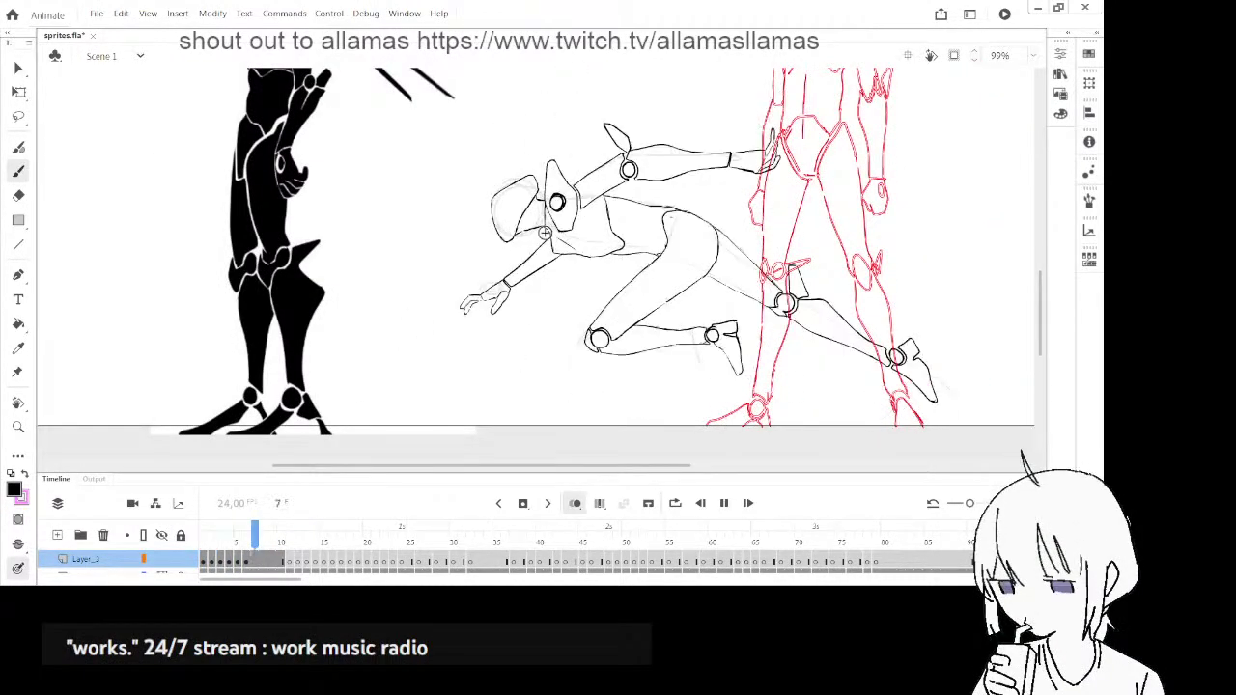
{"action": "key", "text": "Return"}
{"action": "left_click_drag", "start_coordinate": [231, 536], "coordinate": [185, 531]}
{"action": "key", "text": "period"}
{"action": "key", "text": "period"}
{"action": "key", "text": "period"}
{"action": "key", "text": "period"}
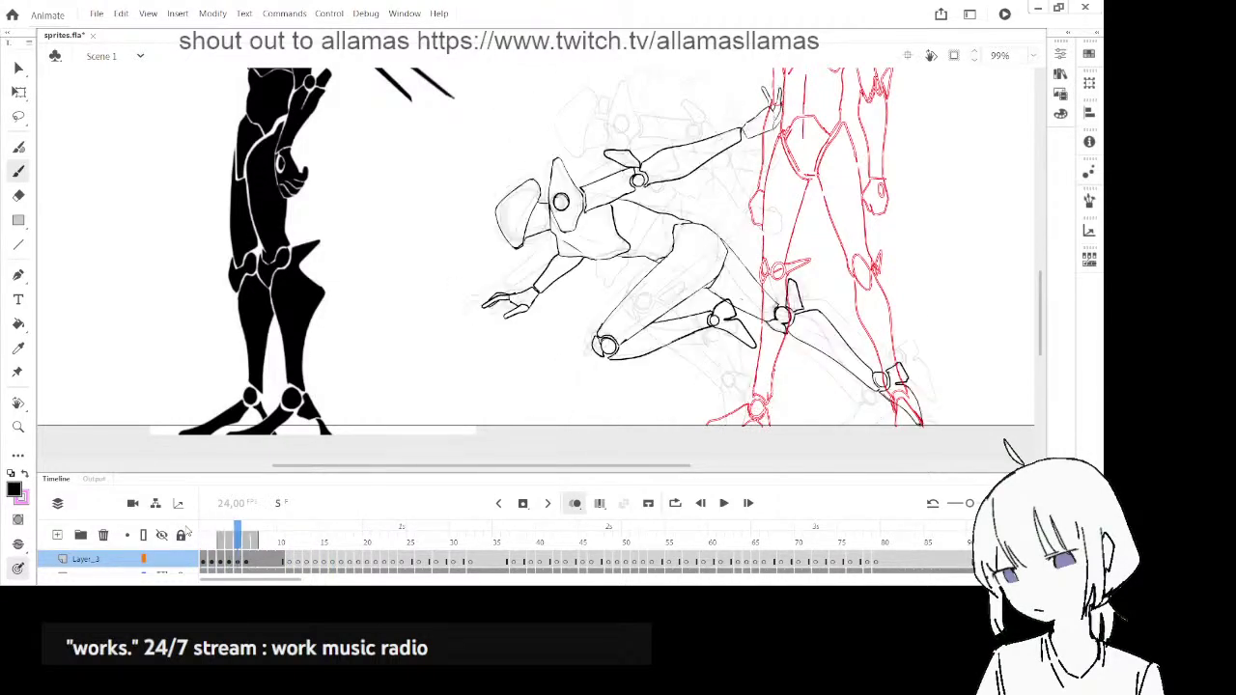
{"action": "key", "text": "Return"}
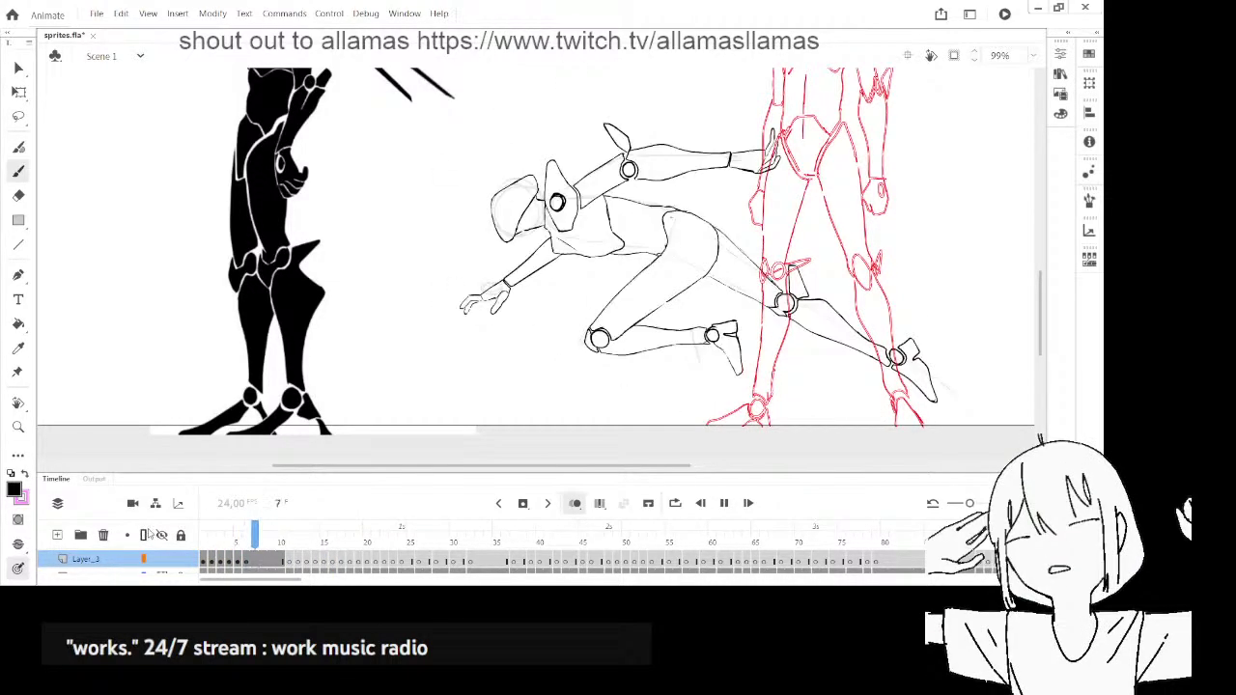
{"action": "key", "text": "Return"}
- Flip back and forth through frames 1 to 5 to examine the progression of the forward lean
{"action": "key", "text": "comma"}
{"action": "key", "text": "comma"}
{"action": "key", "text": "comma"}
{"action": "key", "text": "comma"}
{"action": "key", "text": "comma"}
{"action": "key", "text": "comma"}
{"action": "key", "text": "comma"}
{"action": "key", "text": "comma"}
{"action": "key", "text": "comma"}
{"action": "key", "text": "comma"}
{"action": "key", "text": "comma"}
{"action": "key", "text": "comma"}
{"action": "key", "text": "comma"}
{"action": "key", "text": "comma"}
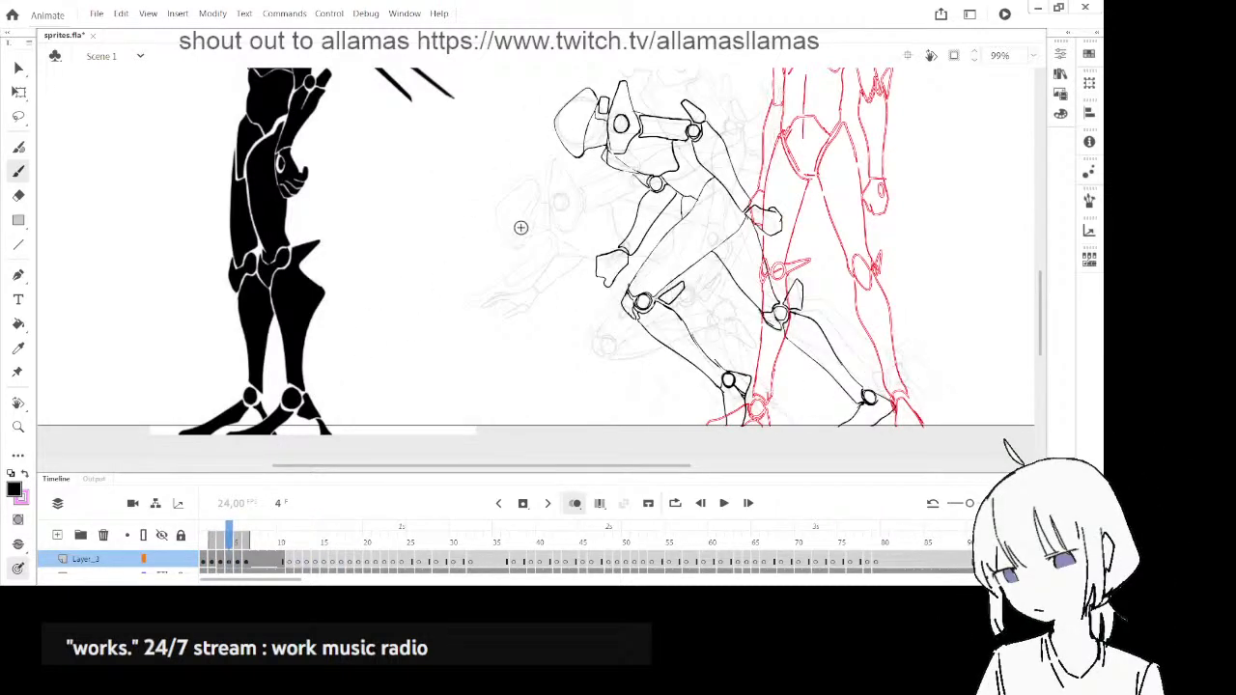
{"action": "left_click_drag", "start_coordinate": [561, 183], "coordinate": [428, 372]}
{"action": "key", "text": "period"}
{"action": "key", "text": "period"}
{"action": "key", "text": "period"}
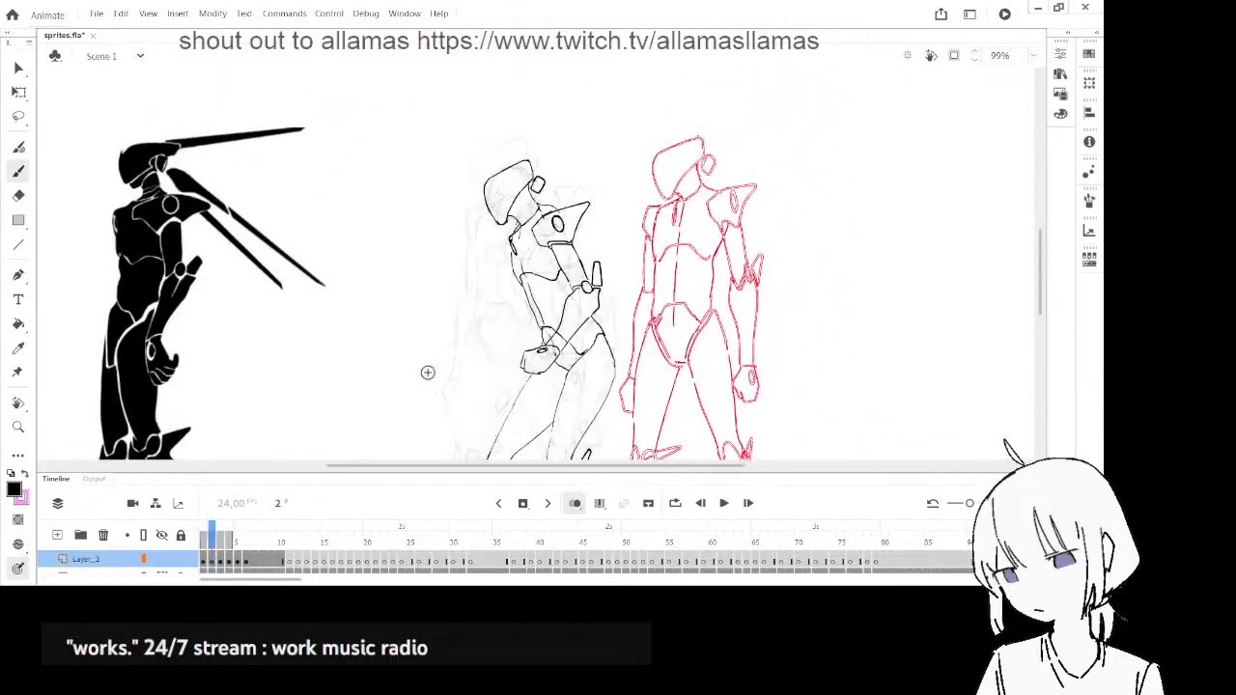
{"action": "key", "text": "period"}
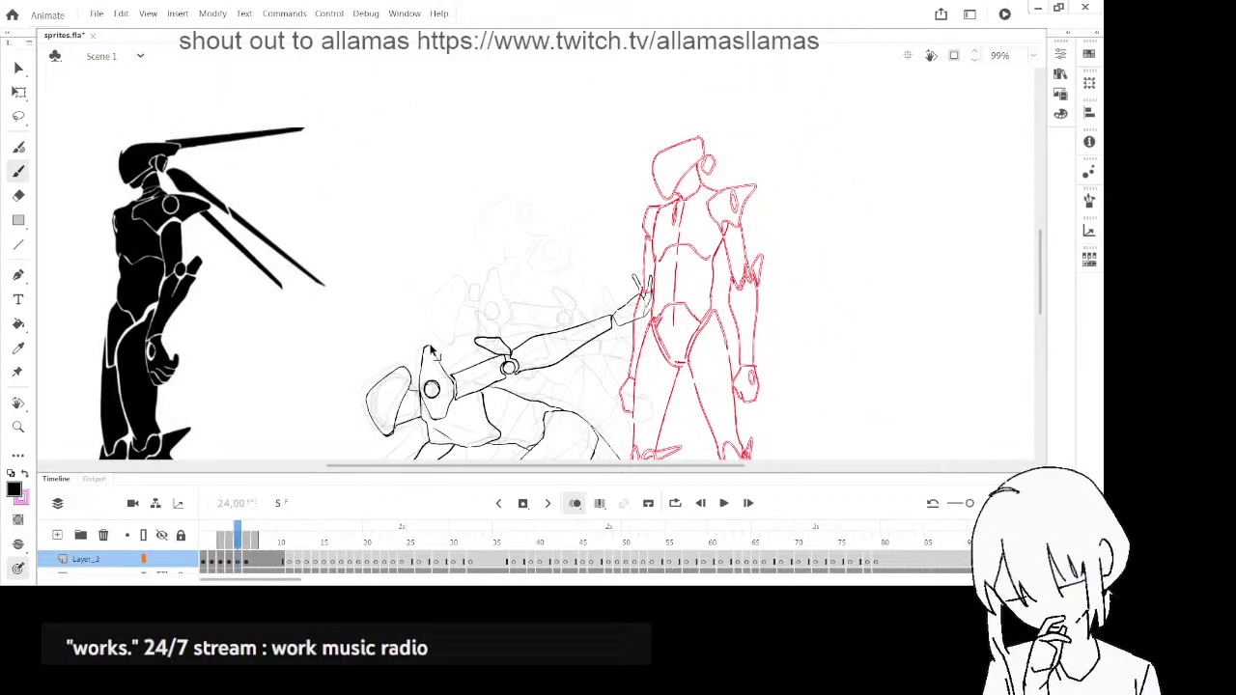
- Compare the head, shoulder plate and upper arm up close across frames 5, 6 and 11
{"action": "scroll", "coordinate": [427, 336], "scroll_direction": "up", "scroll_amount": 5}
{"action": "left_click_drag", "start_coordinate": [455, 322], "coordinate": [523, 174]}
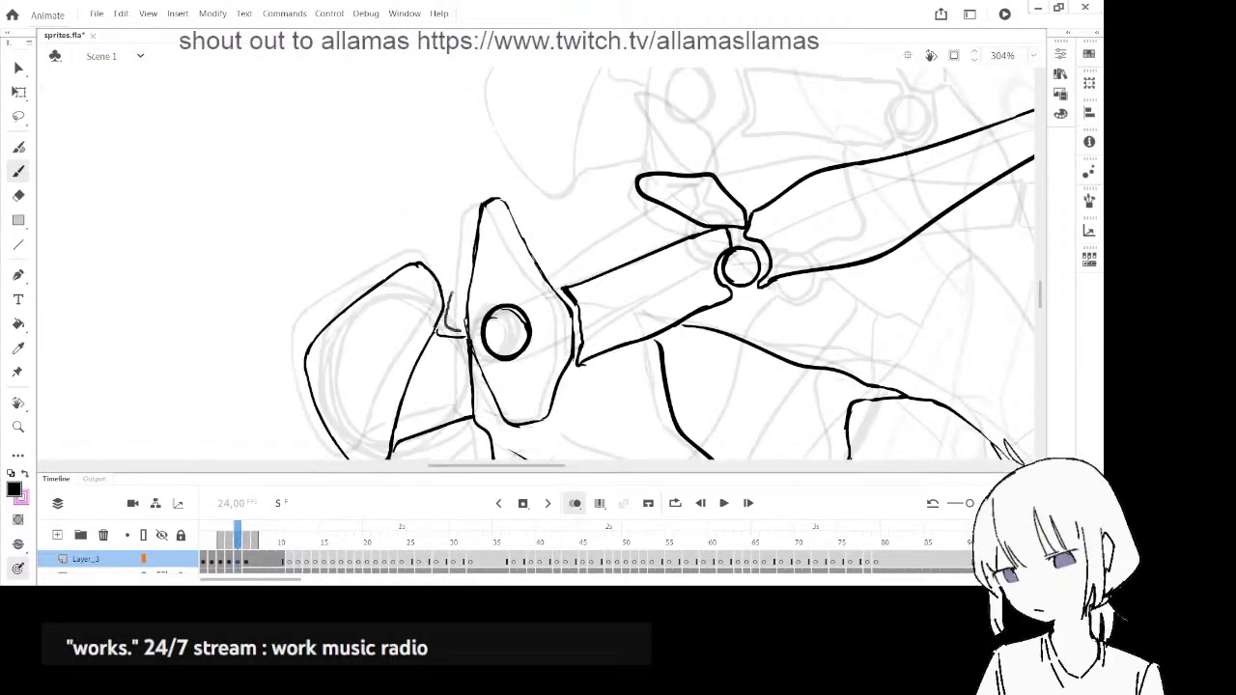
{"action": "key", "text": "period"}
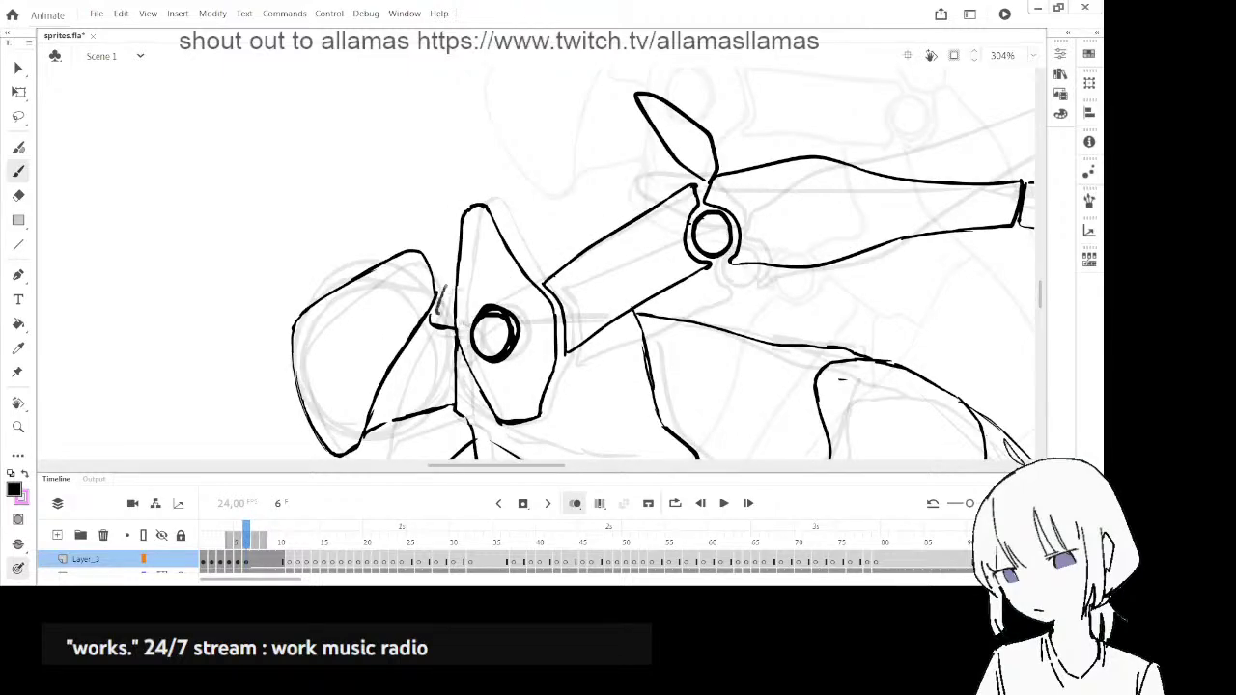
{"action": "key", "text": "period"}
{"action": "key", "text": "period"}
{"action": "key", "text": "period"}
{"action": "key", "text": "period"}
{"action": "key", "text": "period"}
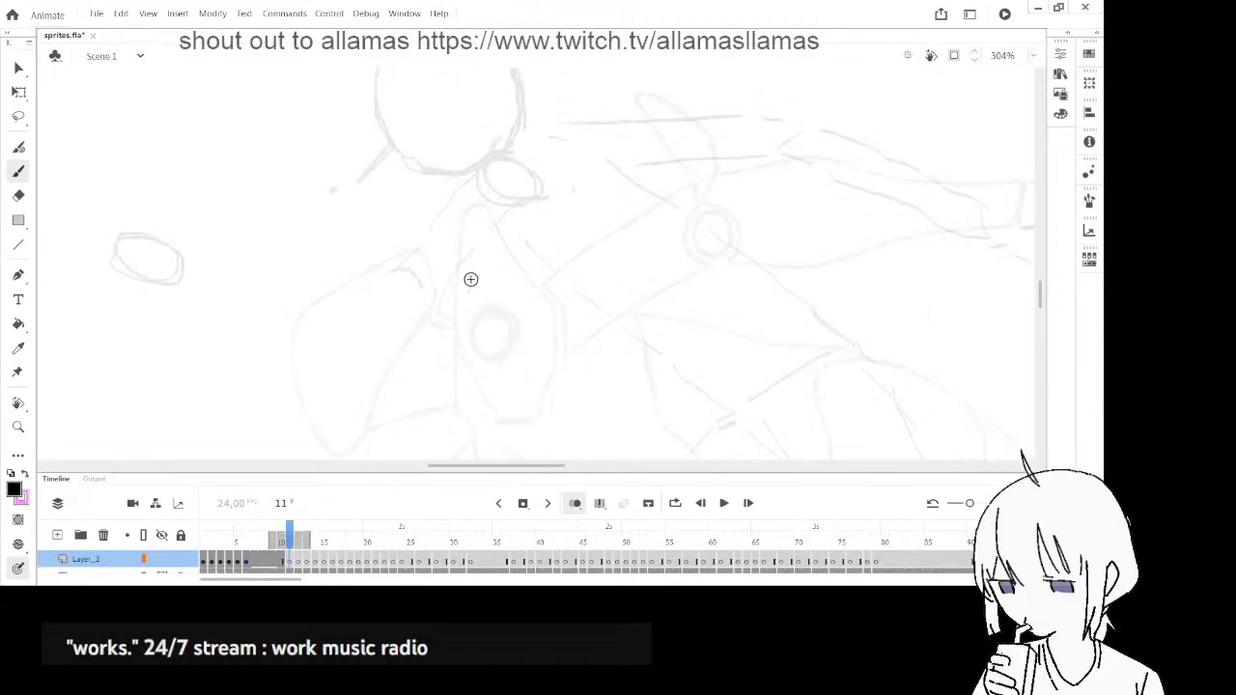
{"action": "key", "text": "comma"}
{"action": "key", "text": "comma"}
{"action": "key", "text": "comma"}
{"action": "key", "text": "comma"}
{"action": "key", "text": "comma"}
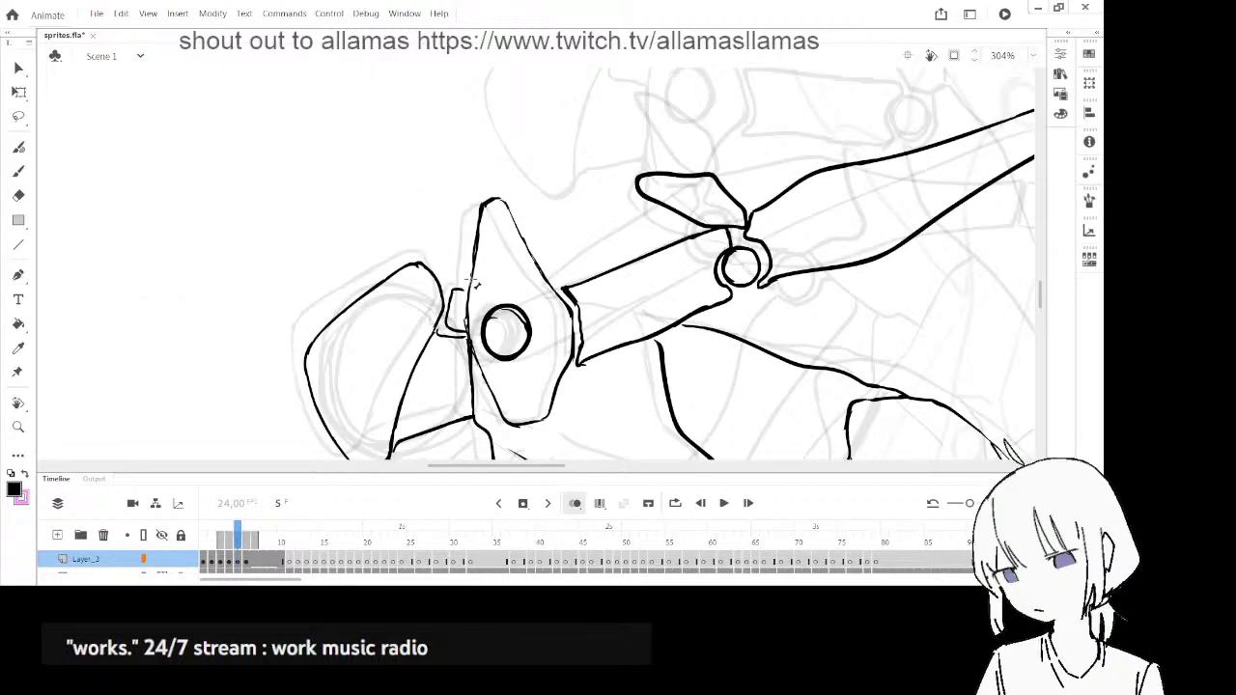
{"action": "key", "text": "period"}
{"action": "key", "text": "period"}
{"action": "key", "text": "period"}
{"action": "key", "text": "period"}
{"action": "key", "text": "period"}
{"action": "key", "text": "b"}
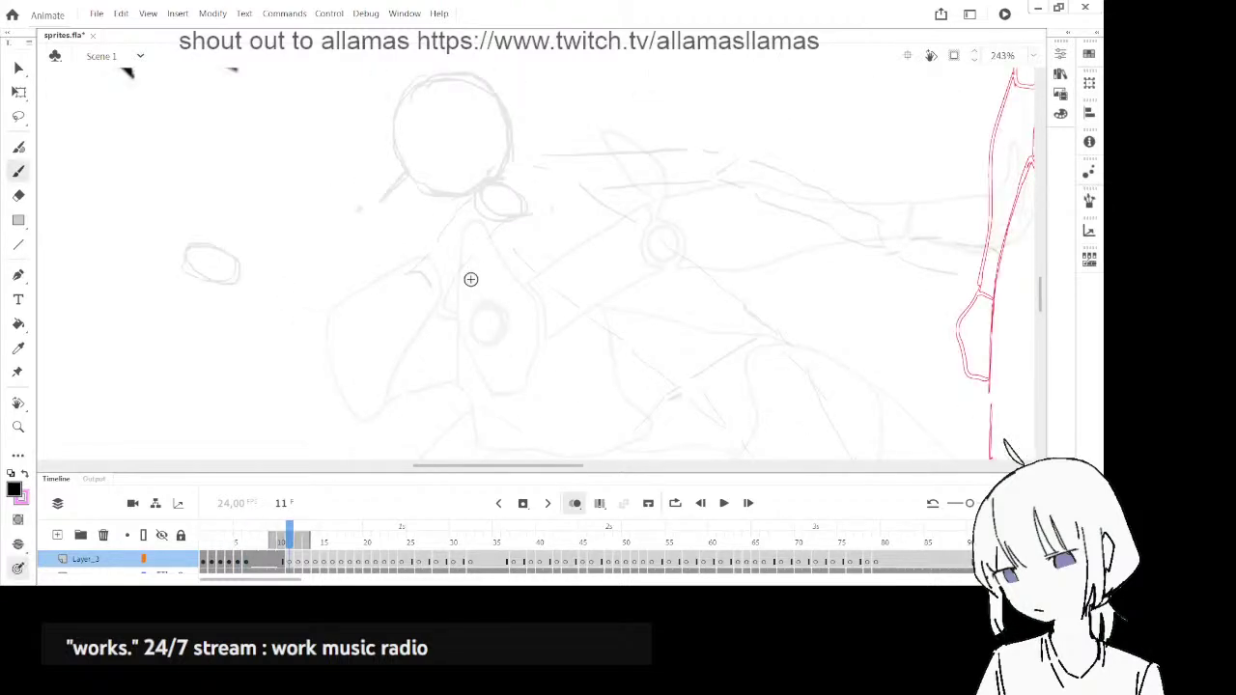
- Flip from the rough pose on frame 11 back through the inked frames to compare the overall figure
{"action": "scroll", "coordinate": [469, 277], "scroll_direction": "down", "scroll_amount": 1}
{"action": "scroll", "coordinate": [470, 283], "scroll_direction": "down", "scroll_amount": 3}
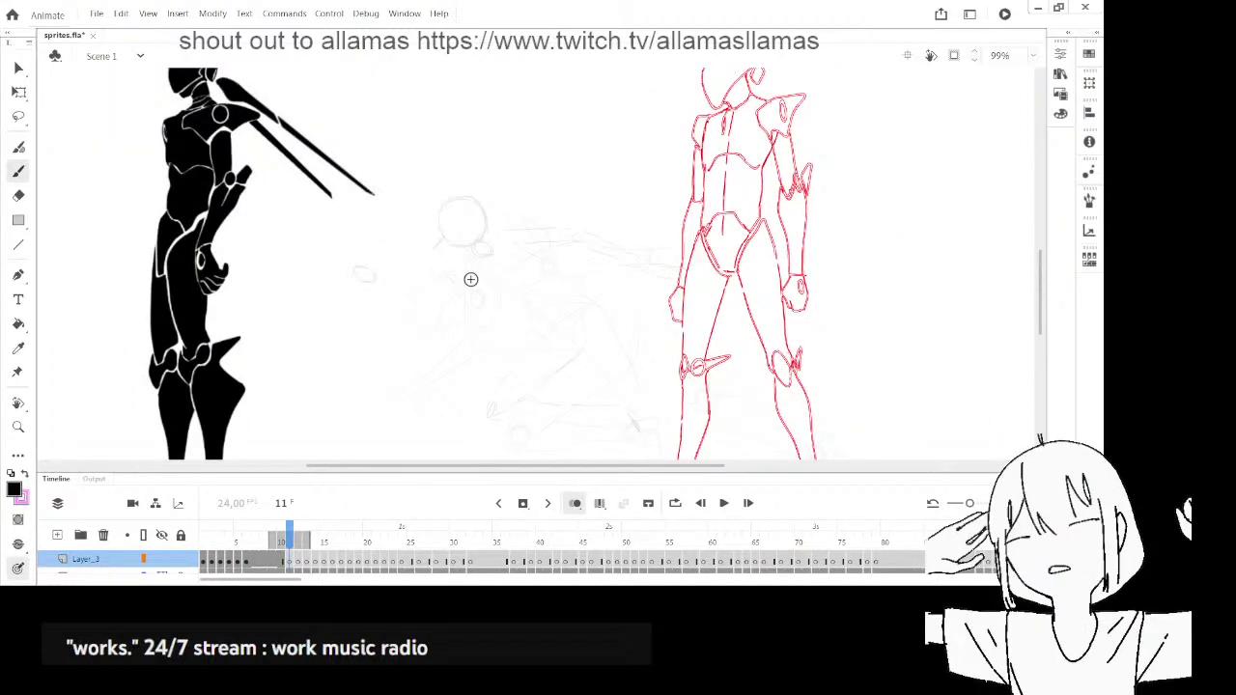
{"action": "key", "text": "comma"}
{"action": "key", "text": "comma"}
{"action": "key", "text": "comma"}
{"action": "key", "text": "comma"}
{"action": "key", "text": "comma"}
{"action": "key", "text": "comma"}
{"action": "key", "text": "comma"}
{"action": "key", "text": "comma"}
{"action": "key", "text": "comma"}
{"action": "key", "text": "comma"}
{"action": "key", "text": "period"}
{"action": "key", "text": "period"}
{"action": "key", "text": "period"}
{"action": "key", "text": "period"}
{"action": "key", "text": "period"}
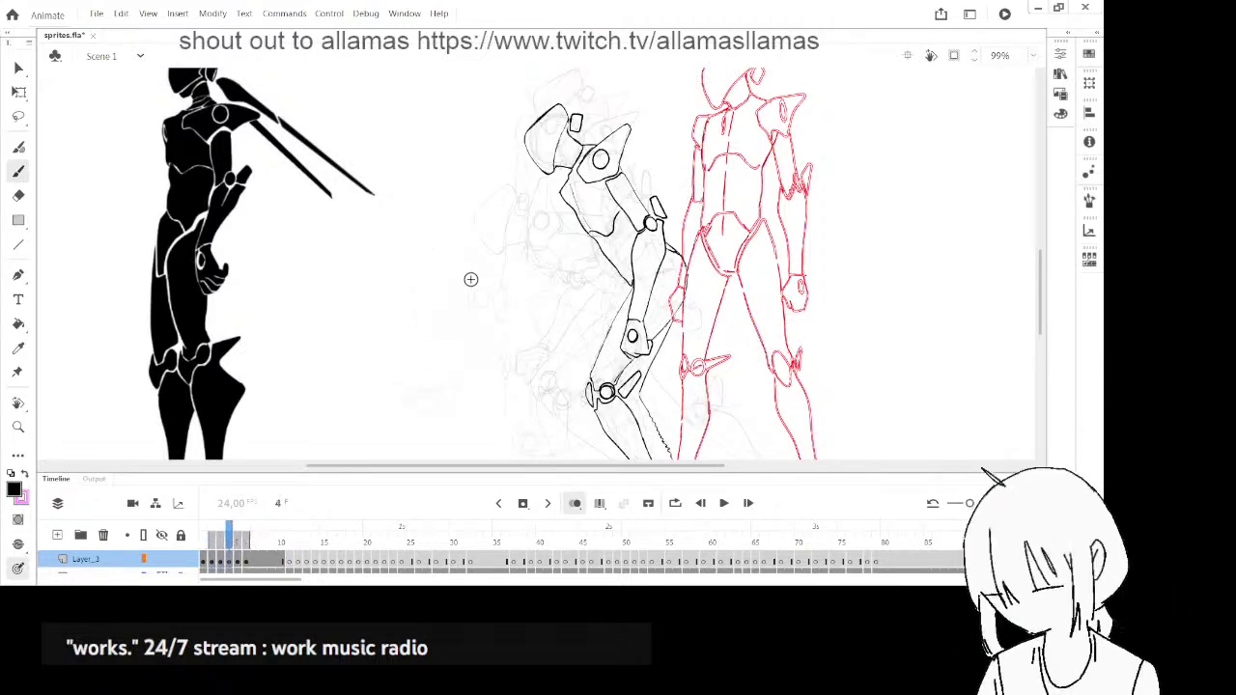
- Replay the inked sequence and go to the leaning pose on frame 6
{"action": "key", "text": "Return"}
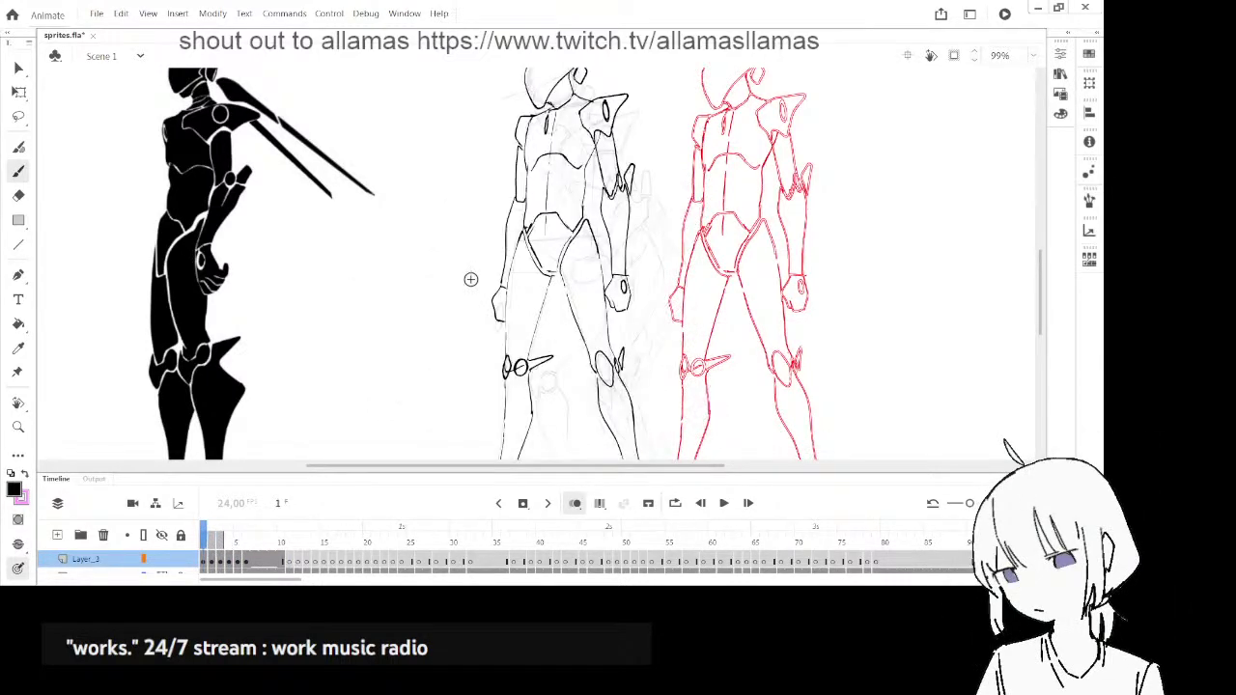
{"action": "key", "text": "Return"}
{"action": "key", "text": "period"}
{"action": "key", "text": "period"}
{"action": "key", "text": "period"}
{"action": "key", "text": "period"}
{"action": "key", "text": "period"}
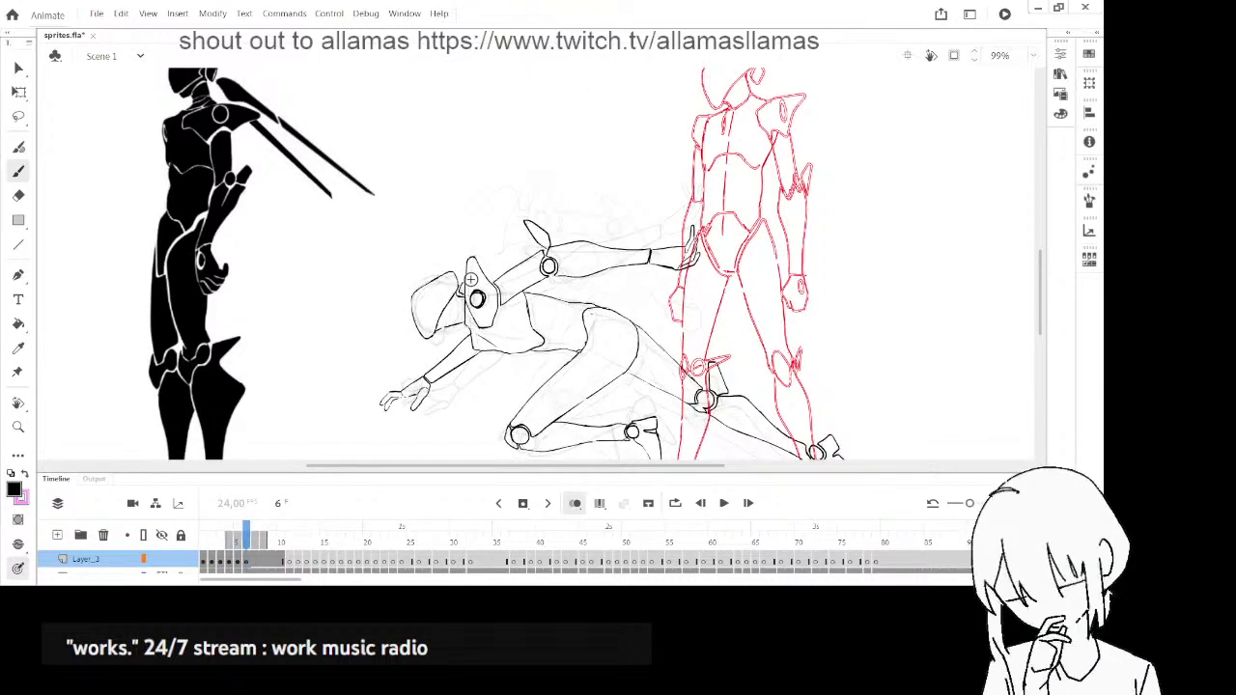
- Alternate between the inked pose on frame 6 and the rough sketch on frame 11 to compare body positions
{"action": "key", "text": "period"}
{"action": "key", "text": "period"}
{"action": "key", "text": "period"}
{"action": "key", "text": "period"}
{"action": "key", "text": "period"}
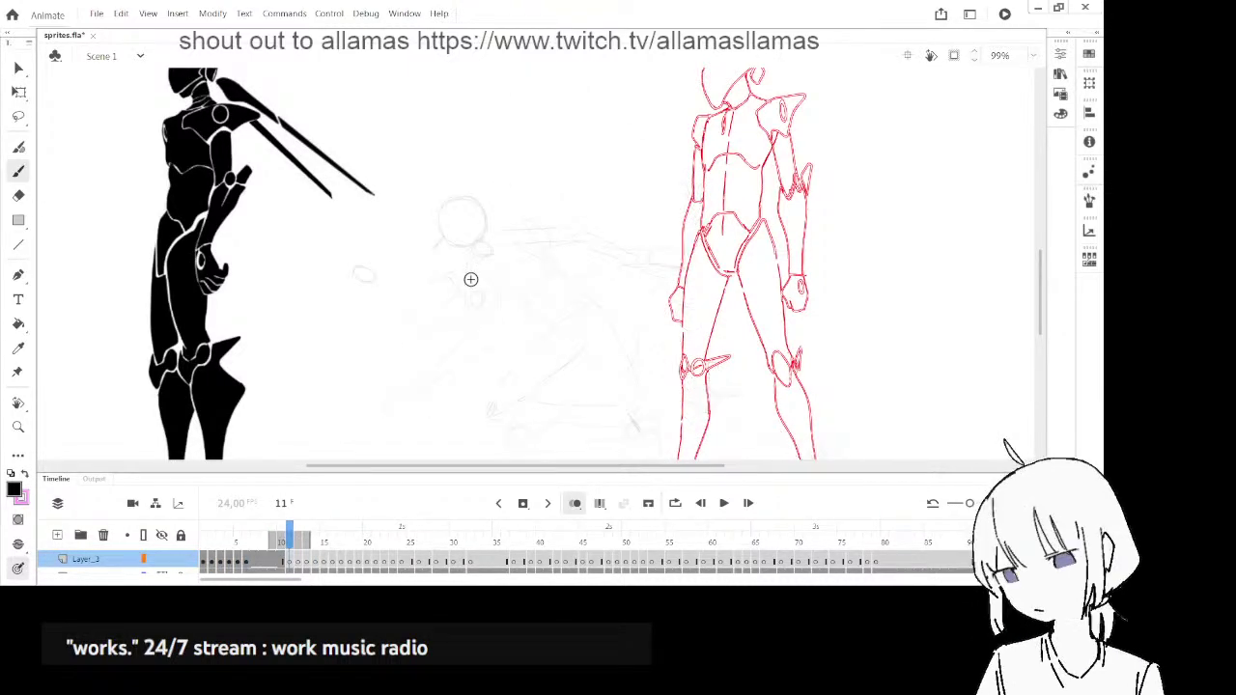
{"action": "key", "text": "comma"}
{"action": "key", "text": "comma"}
{"action": "key", "text": "comma"}
{"action": "key", "text": "comma"}
{"action": "key", "text": "comma"}
{"action": "key", "text": "period"}
{"action": "key", "text": "period"}
{"action": "key", "text": "period"}
{"action": "key", "text": "period"}
{"action": "key", "text": "period"}
{"action": "key", "text": "comma"}
{"action": "key", "text": "comma"}
{"action": "key", "text": "comma"}
{"action": "key", "text": "comma"}
{"action": "key", "text": "comma"}
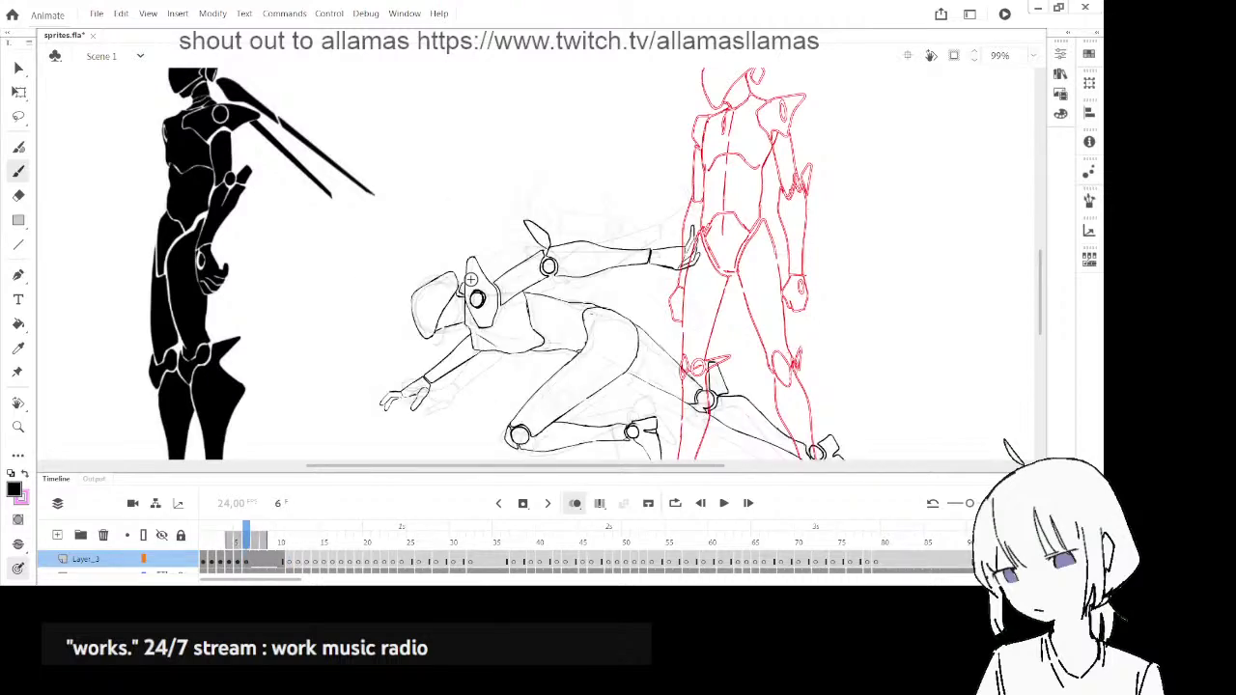
- Try raising and rotating the whole figure on frame 6, and undo both transformations
{"action": "left_click_drag", "start_coordinate": [786, 384], "coordinate": [740, 313]}
{"action": "left_click", "coordinate": [245, 561]}
{"action": "key", "text": "v"}
{"action": "mouse_move", "coordinate": [618, 385]}
{"action": "left_mouse_down"}
{"action": "mouse_move", "coordinate": [797, 296]}
{"action": "mouse_move", "coordinate": [749, 292]}
{"action": "left_mouse_up"}
{"action": "key", "text": "q"}
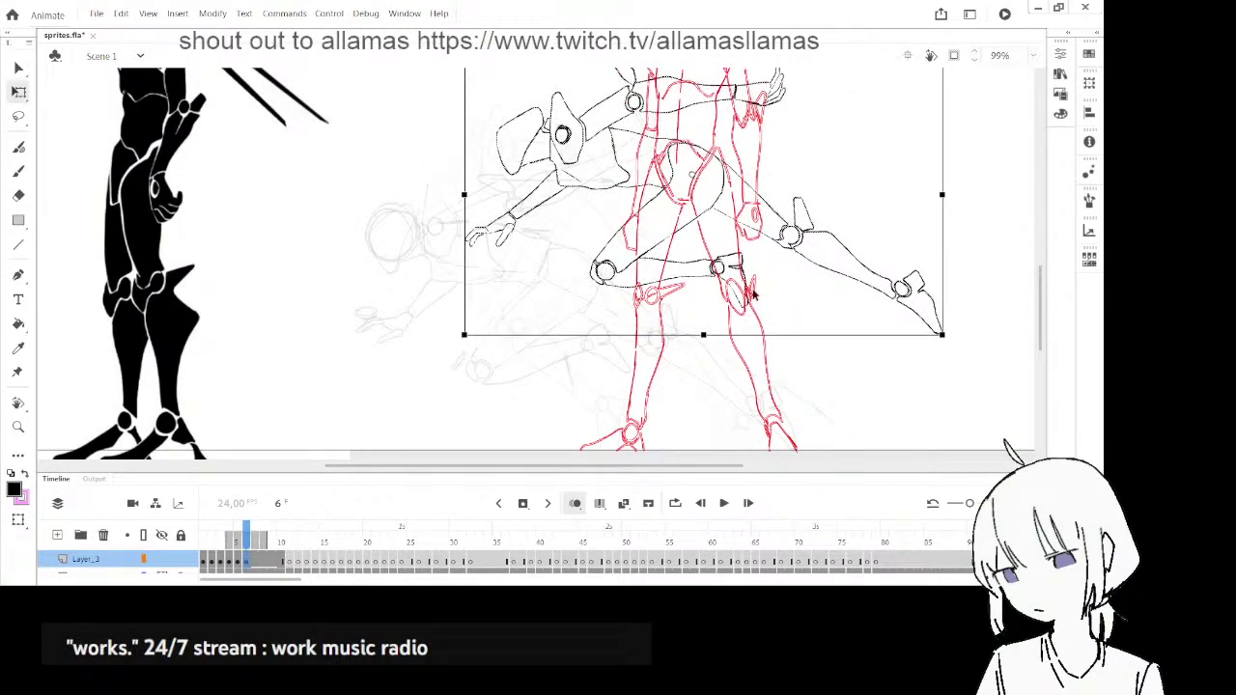
{"action": "left_click_drag", "start_coordinate": [460, 339], "coordinate": [713, 404]}
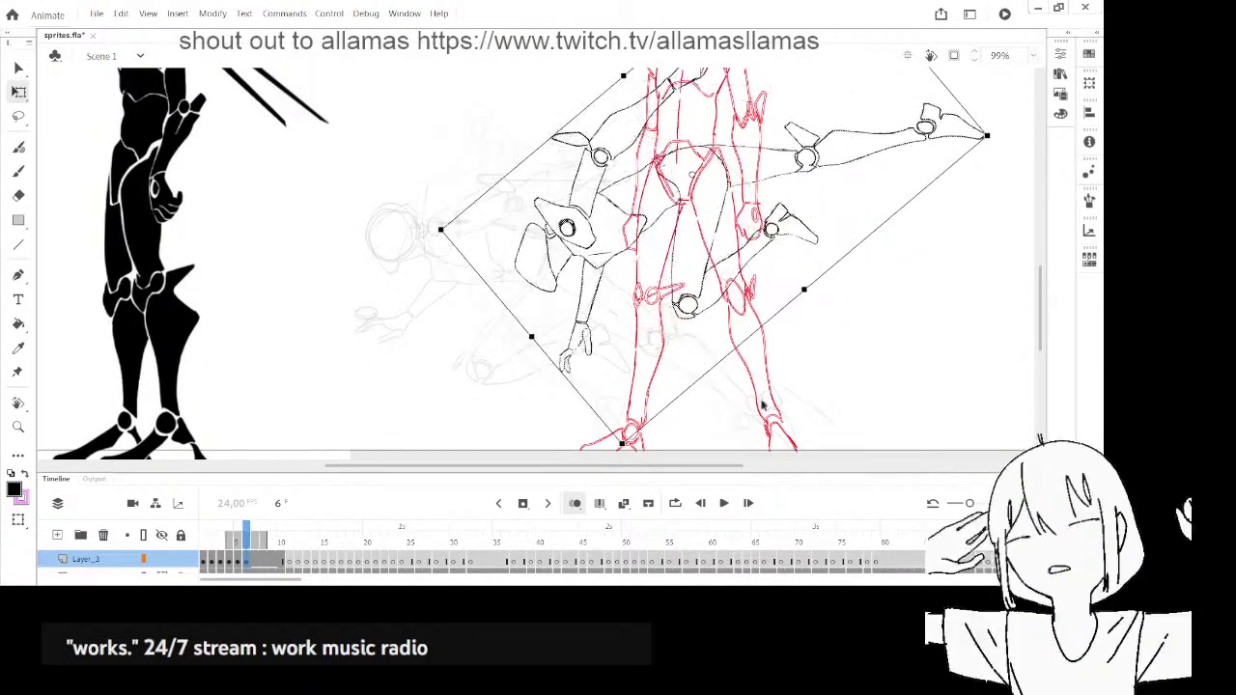
{"action": "key", "text": "ctrl+z"}
{"action": "key", "text": "ctrl+z"}
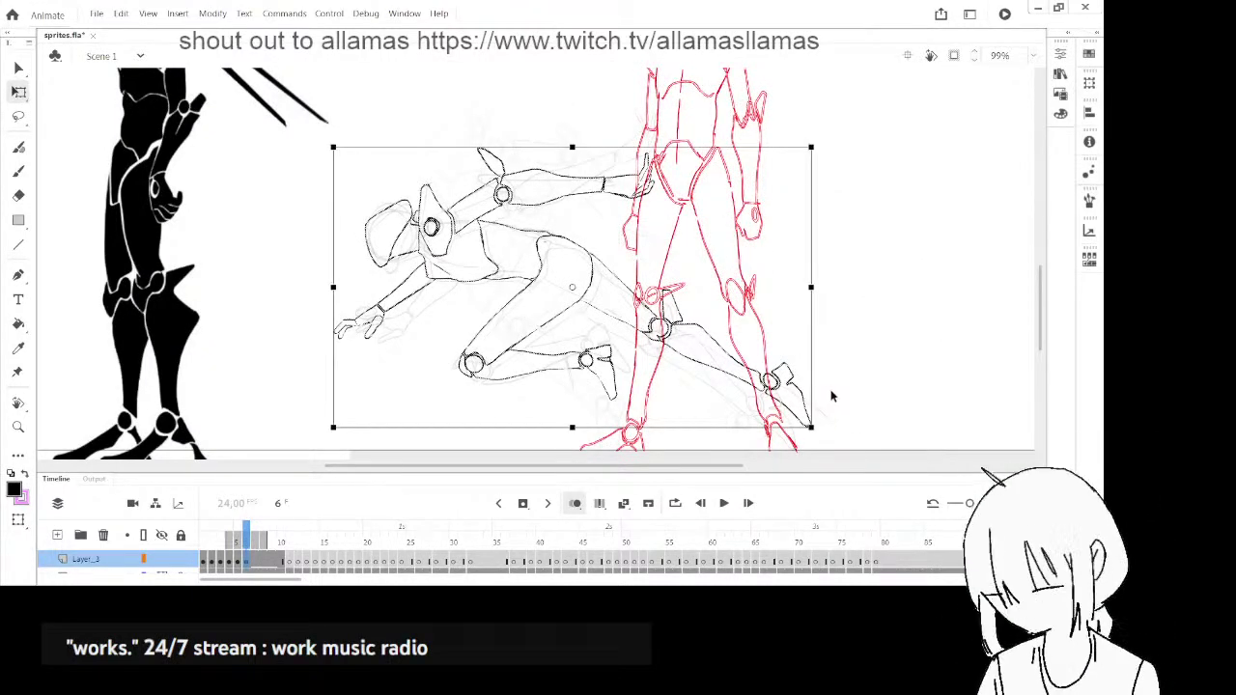
- Deselect the frame 6 drawing, replay the animation and scrub the timeline to frame 9
{"action": "left_click", "coordinate": [836, 443]}
{"action": "key", "text": "Return"}
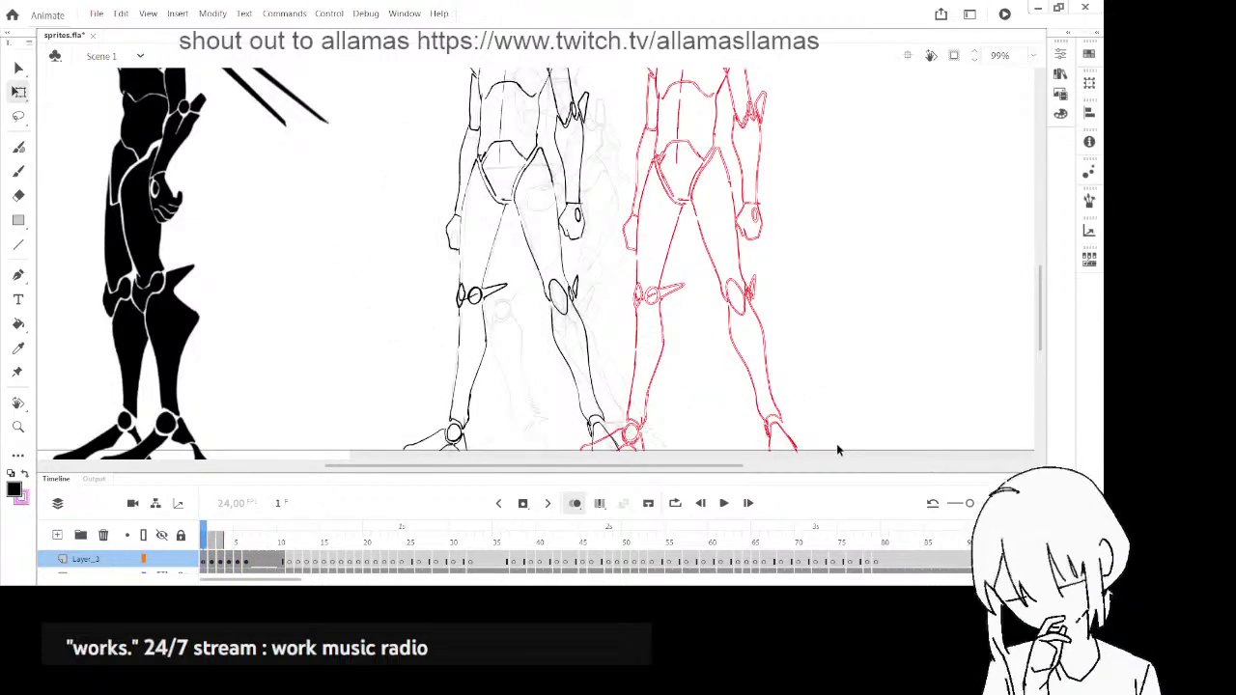
{"action": "key", "text": "Return"}
{"action": "left_click_drag", "start_coordinate": [227, 541], "coordinate": [273, 541]}
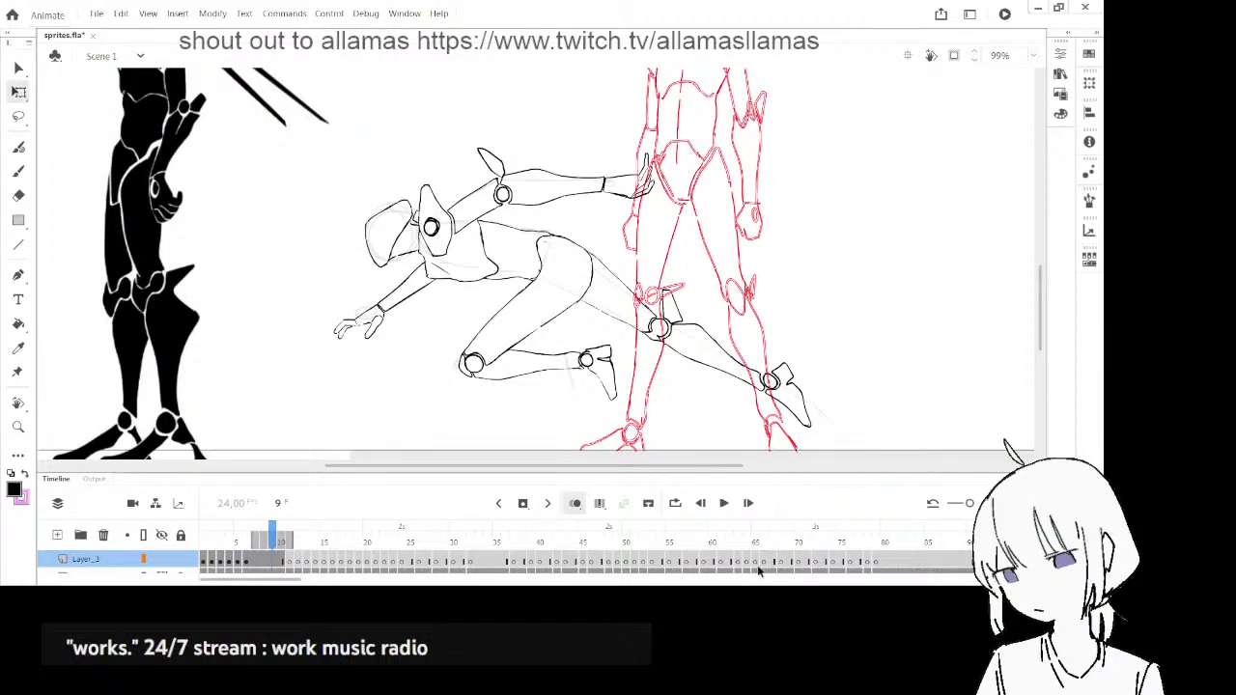